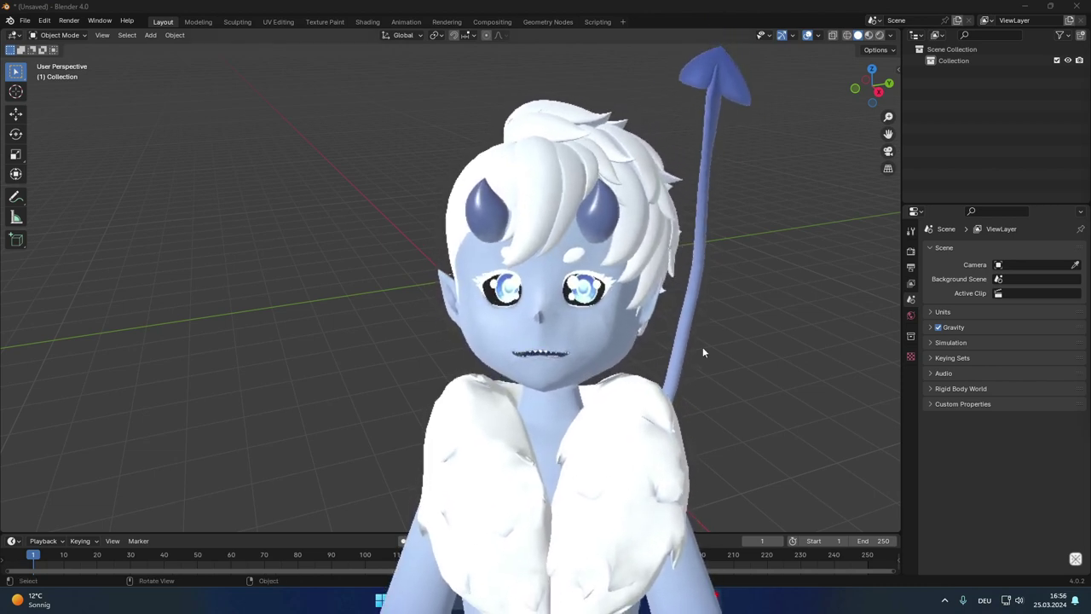
# Step: Add a Plane mesh at the world origin and bring up its Material properties
pyautogui.moveTo(702, 355); pyautogui.dragTo(658, 317, button='middle')
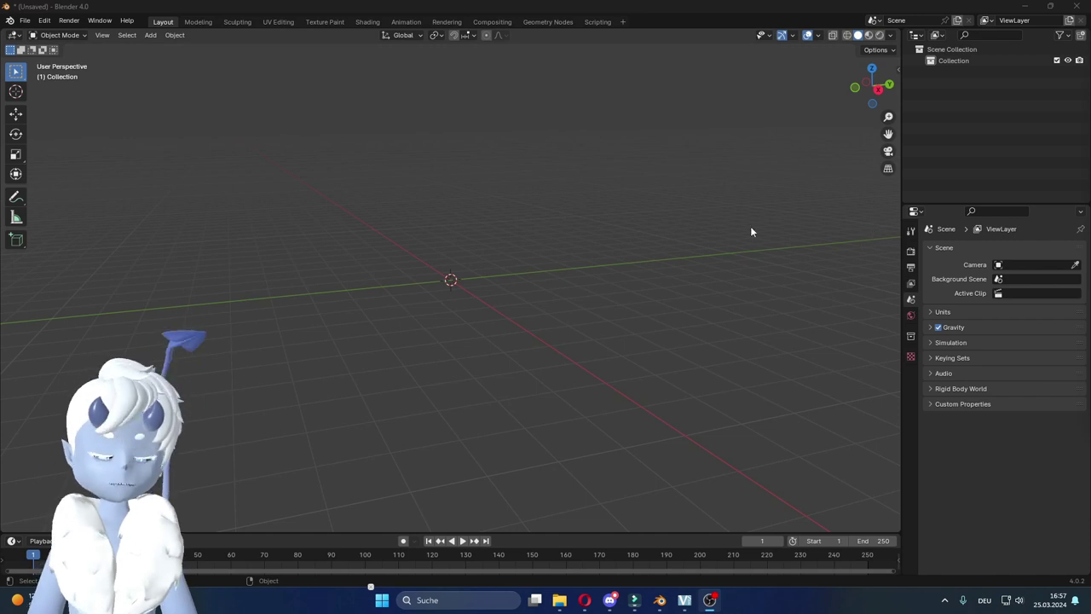
pyautogui.moveTo(559, 254); pyautogui.dragTo(630, 277, button='middle')
pyautogui.moveTo(594, 262)
pyautogui.mouseDown(button='middle')
pyautogui.moveTo(640, 236)
pyautogui.moveTo(475, 306)
pyautogui.moveTo(461, 324)
pyautogui.moveTo(500, 306)
pyautogui.moveTo(489, 315)
pyautogui.mouseUp(button='middle')
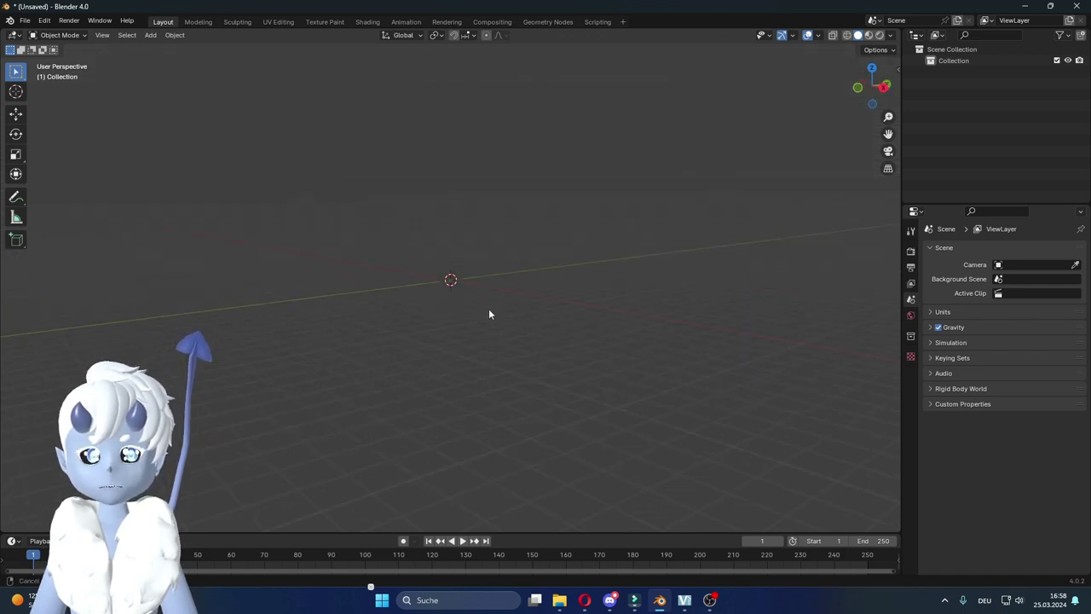
pyautogui.moveTo(394, 249); pyautogui.dragTo(384, 261, button='middle')
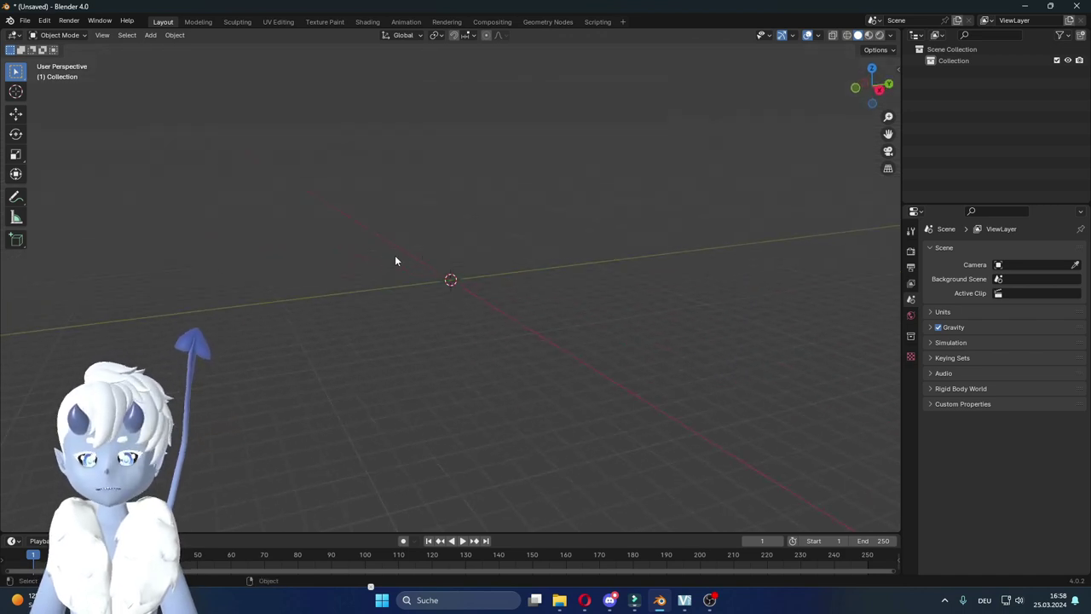
pyautogui.moveTo(454, 250); pyautogui.dragTo(469, 309, button='middle')
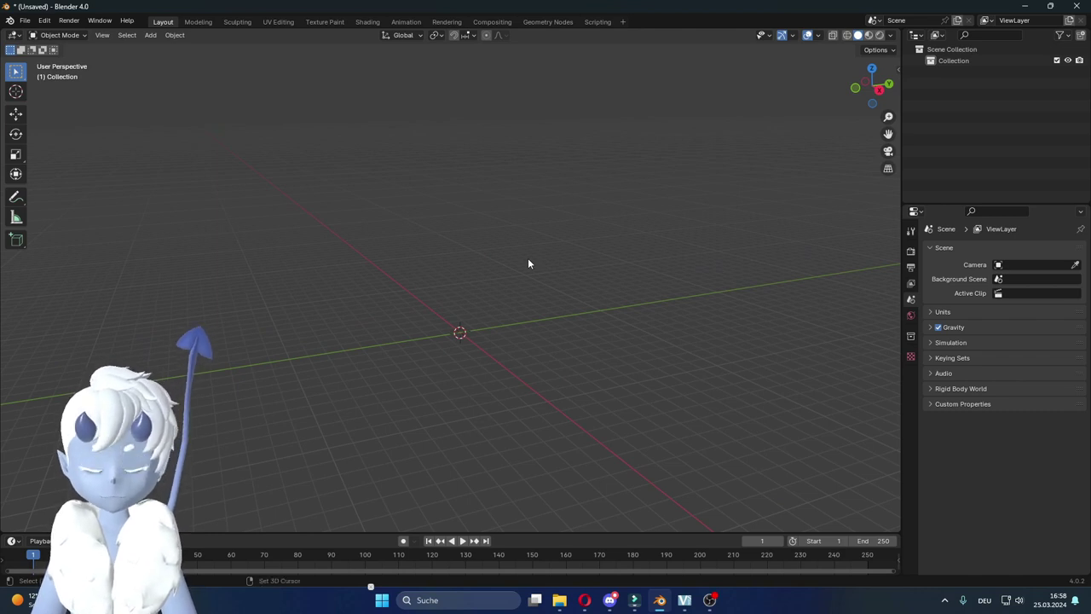
pyautogui.hotkey('shift', 'a')
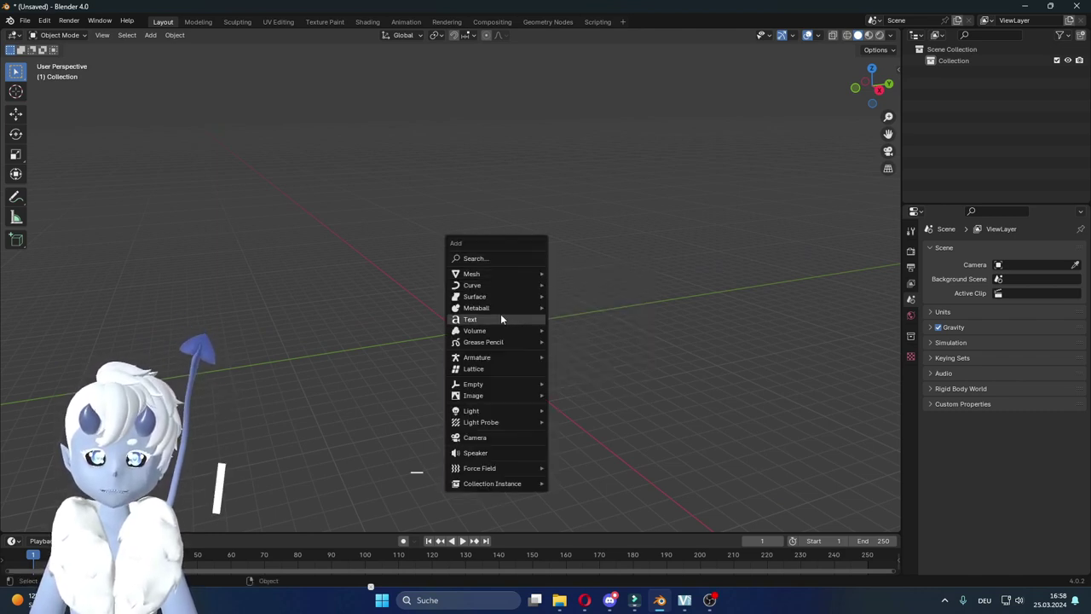
pyautogui.moveTo(472, 274)
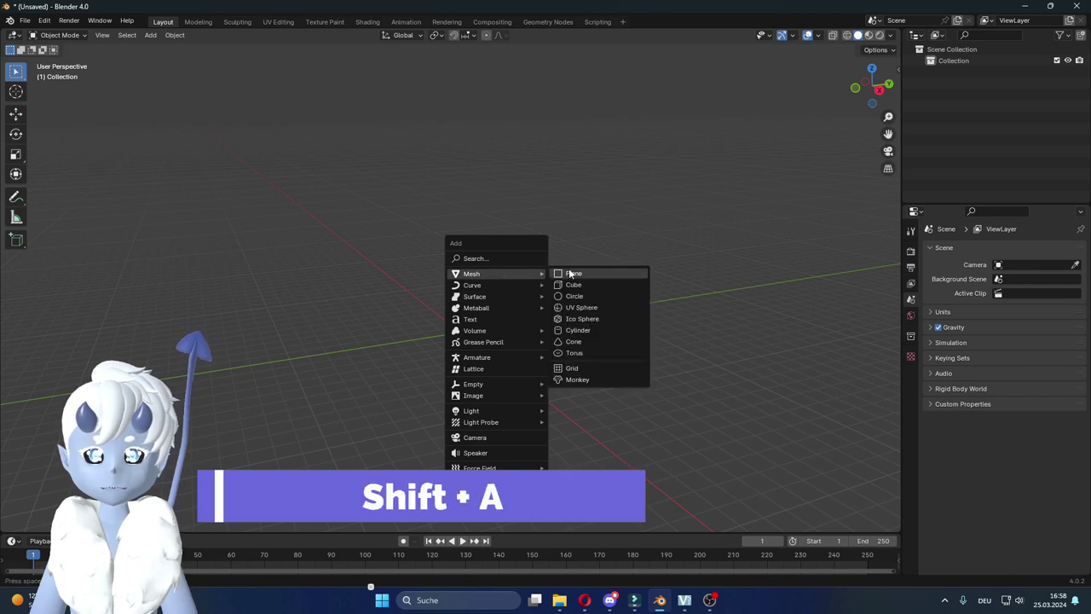
pyautogui.click(567, 273)
pyautogui.moveTo(499, 317)
pyautogui.mouseDown(button='middle')
pyautogui.moveTo(533, 355)
pyautogui.moveTo(520, 323)
pyautogui.mouseUp(button='middle')
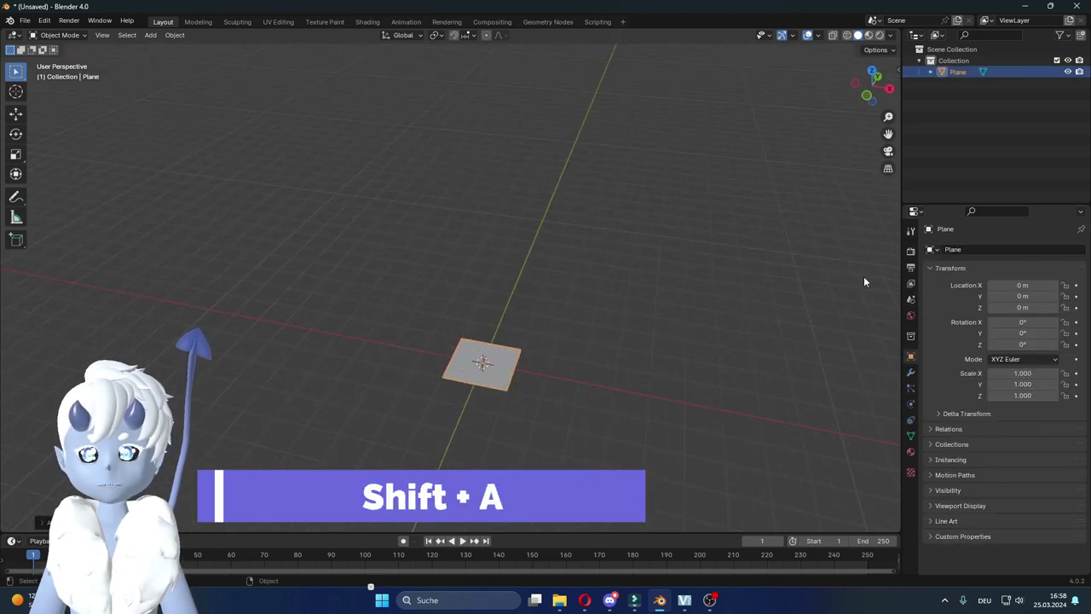
pyautogui.click(910, 452)
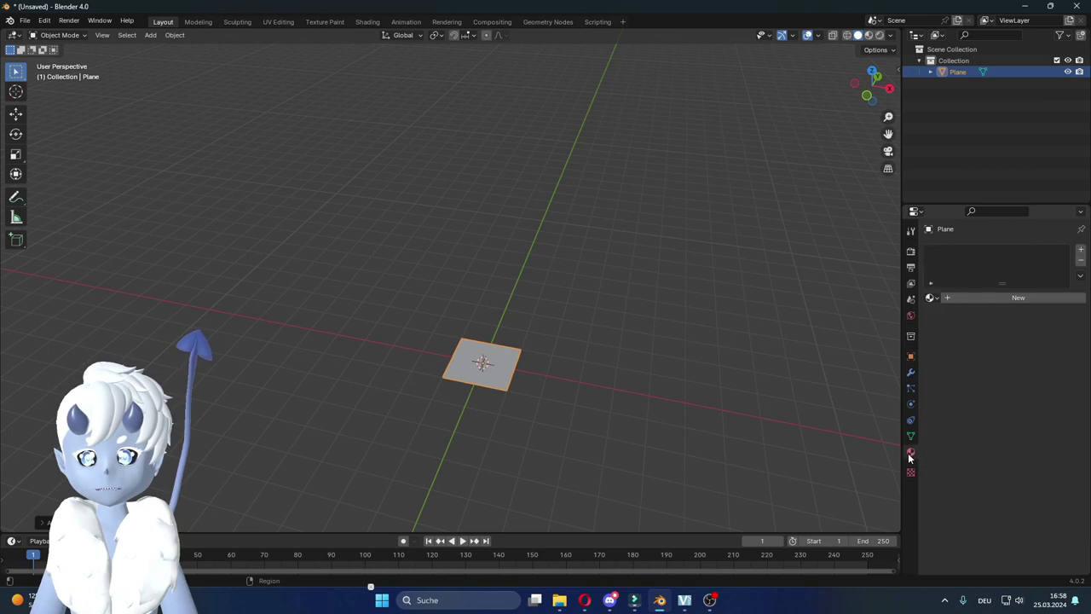
# Step: Create a new material with an Image Texture feeding Base Color, then browse for an image
pyautogui.click(966, 298)
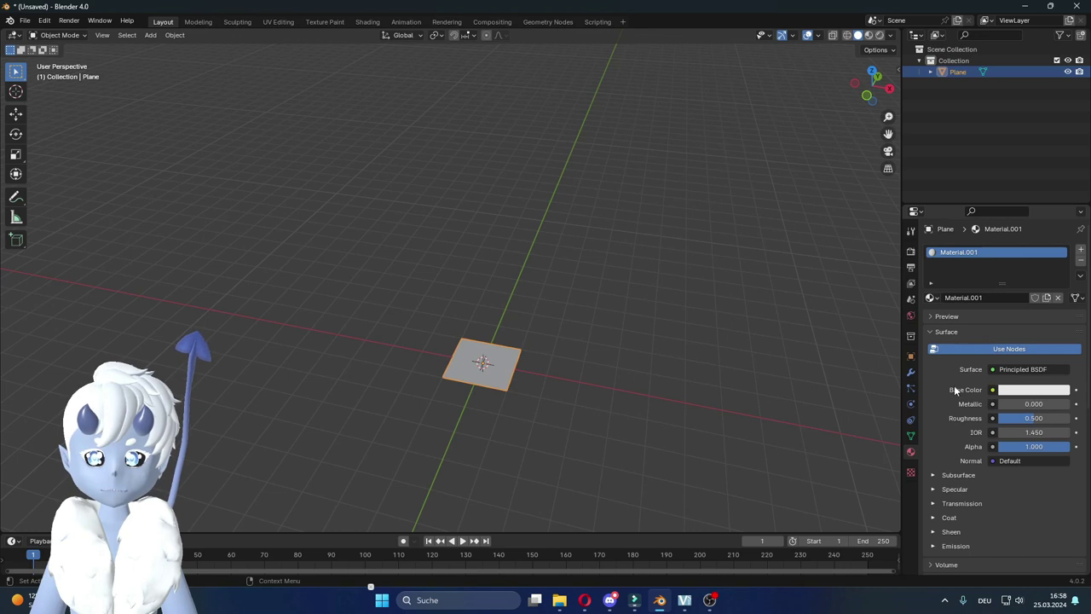
pyautogui.click(992, 389)
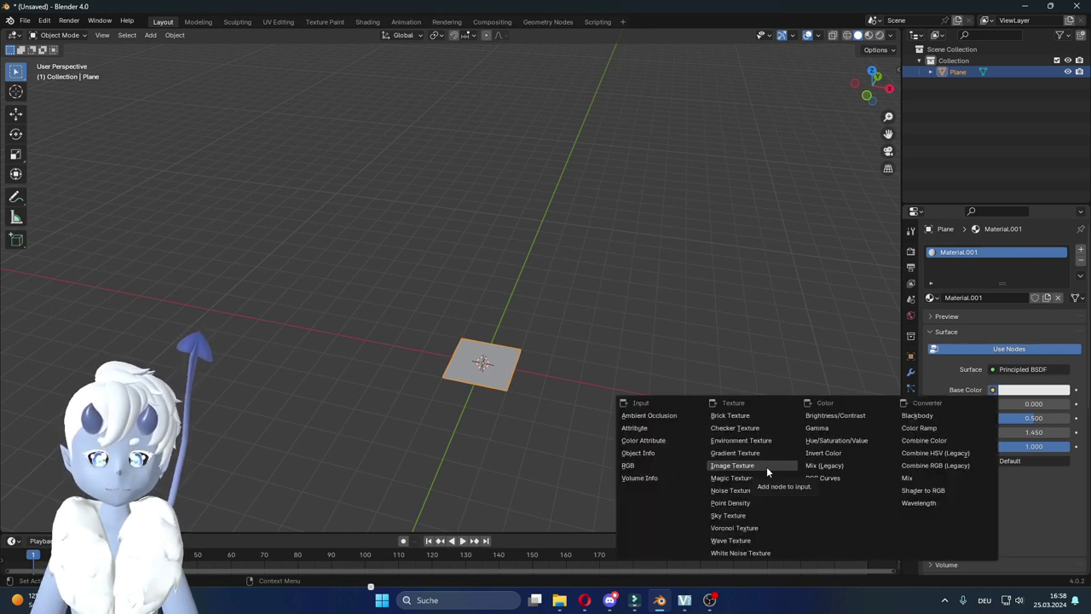
pyautogui.click(718, 465)
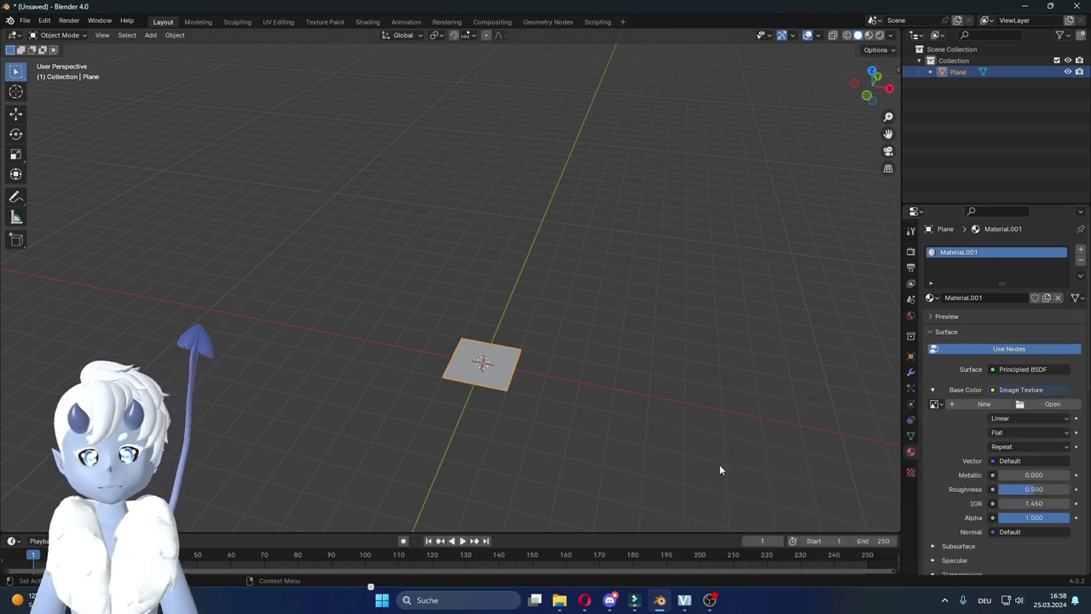
pyautogui.click(1047, 404)
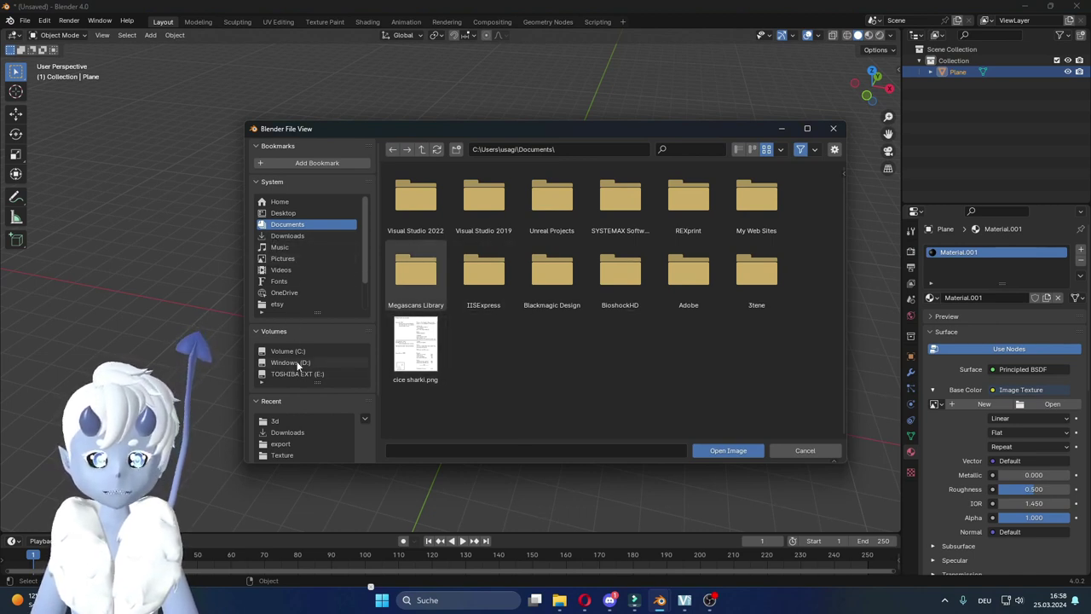
# Step: Load usb-stick-back.png from the Downloads folder into the plane's Image Texture
pyautogui.click(292, 432)
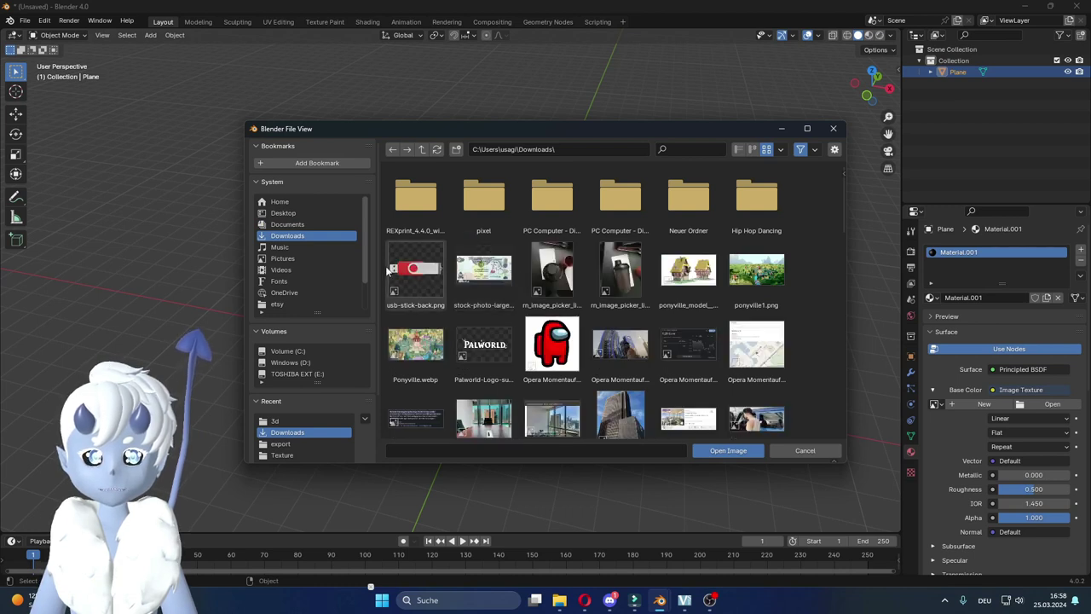
pyautogui.click(419, 265)
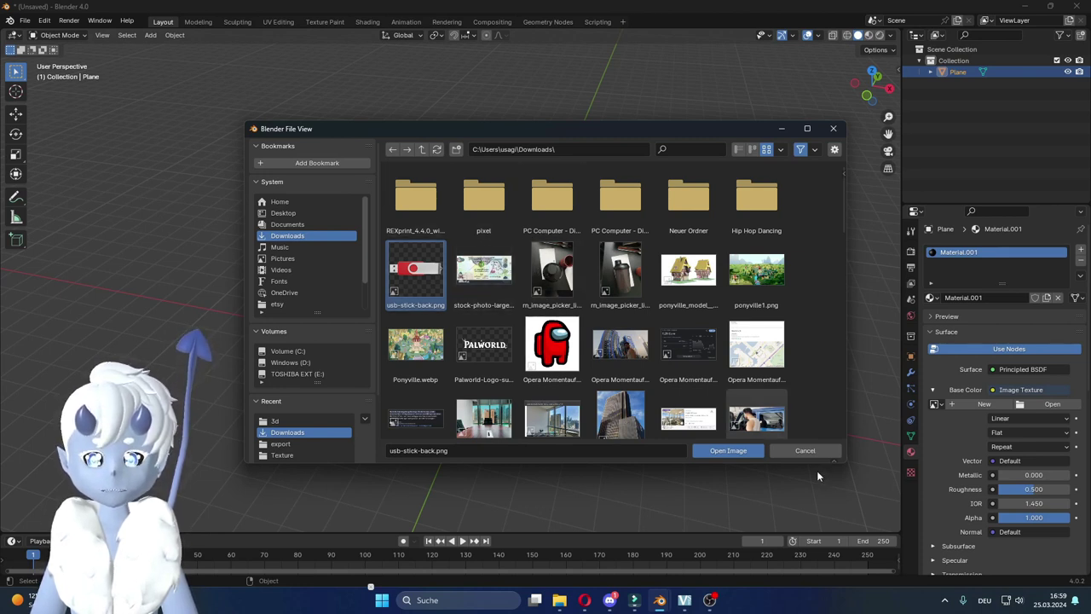
pyautogui.click(728, 451)
pyautogui.moveTo(558, 369); pyautogui.dragTo(577, 397, button='middle')
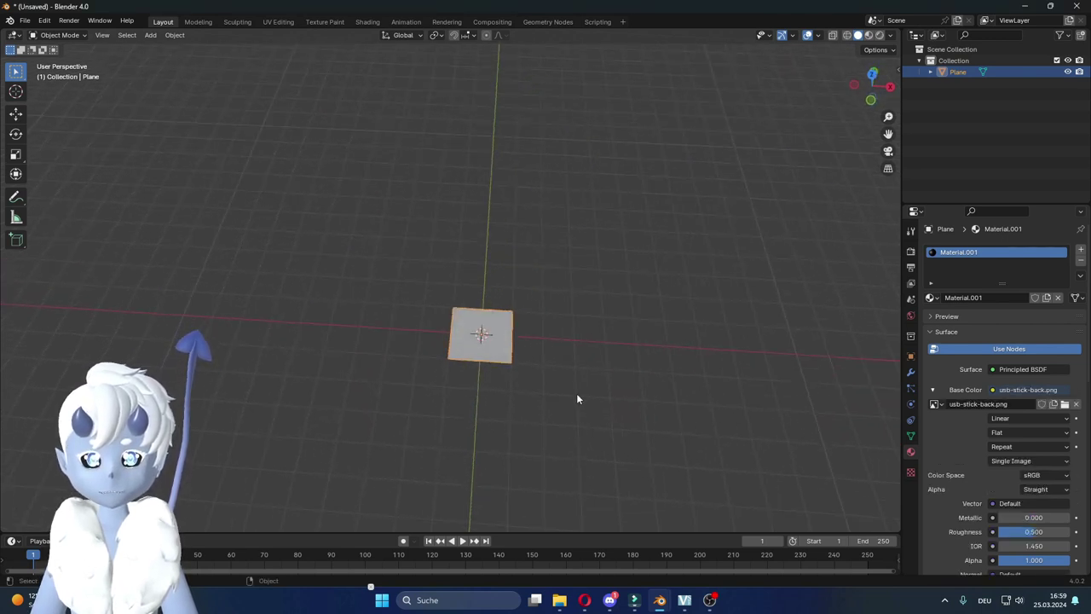
# Step: Switch to Material Preview and set the material's Roughness to 1.000
pyautogui.click(870, 36)
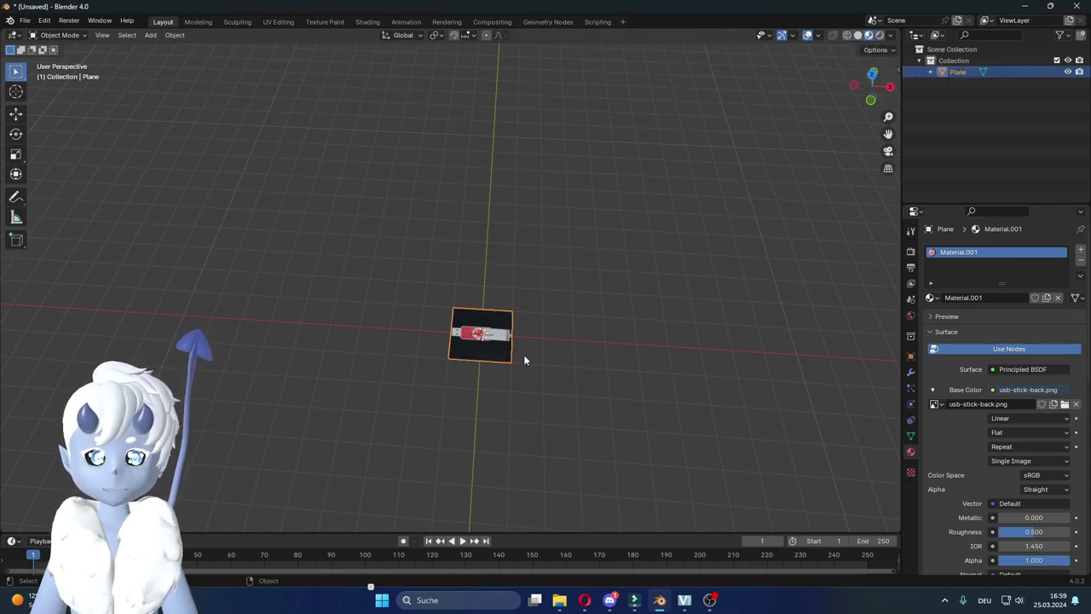
pyautogui.scroll(4, 524, 359)
pyautogui.moveTo(523, 360); pyautogui.dragTo(467, 324, button='middle')
pyautogui.moveTo(483, 374)
pyautogui.mouseDown(button='middle')
pyautogui.moveTo(554, 392)
pyautogui.moveTo(553, 355)
pyautogui.mouseUp(button='middle')
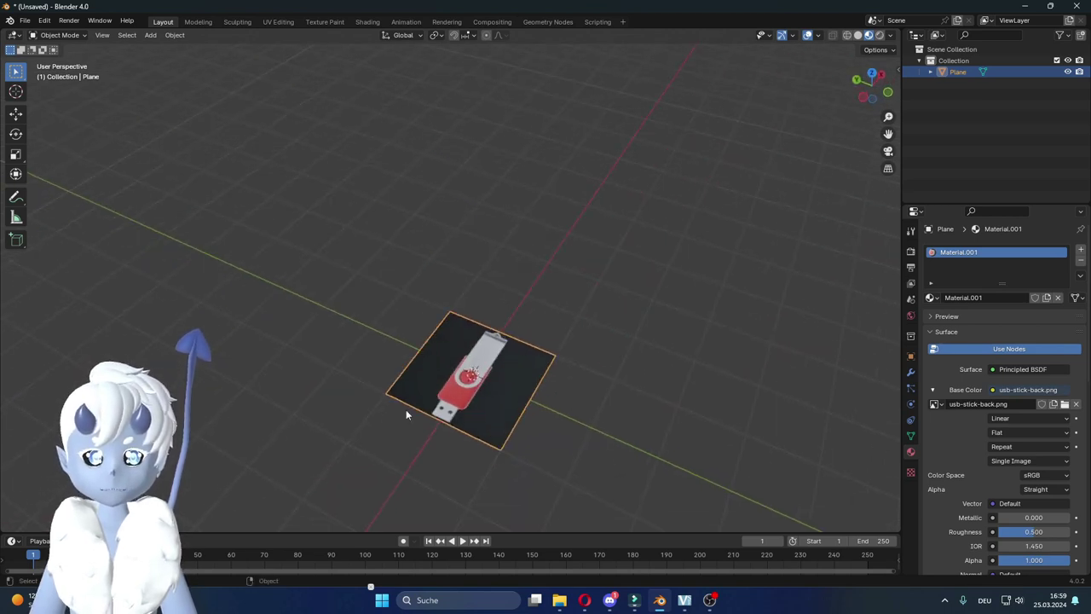
pyautogui.moveTo(457, 388)
pyautogui.mouseDown(button='middle')
pyautogui.moveTo(496, 371)
pyautogui.moveTo(493, 321)
pyautogui.mouseUp(button='middle')
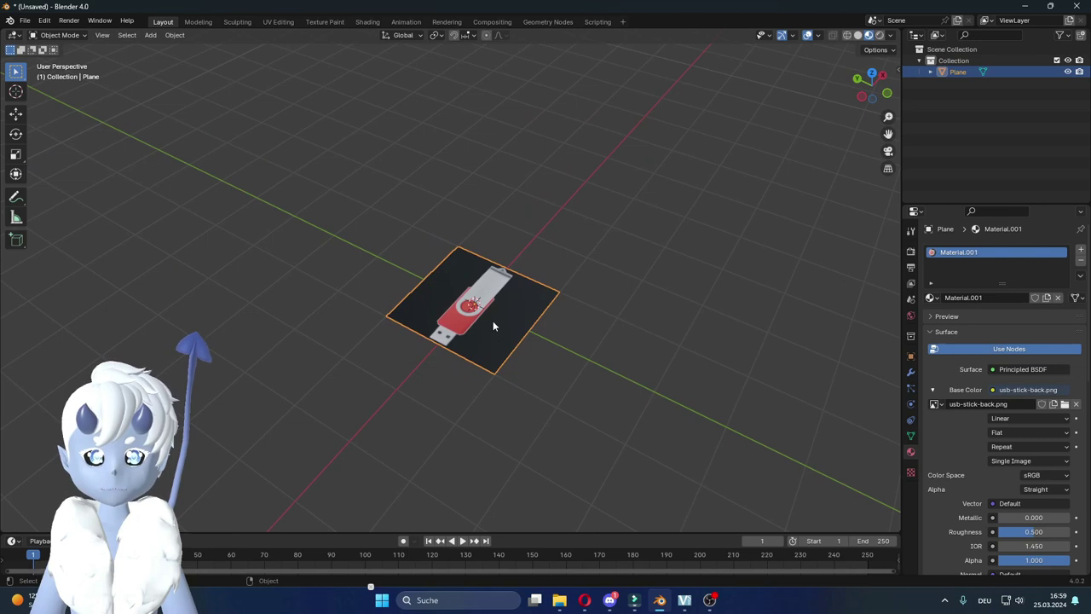
pyautogui.click(16, 110)
pyautogui.moveTo(261, 251); pyautogui.dragTo(497, 292, button='middle')
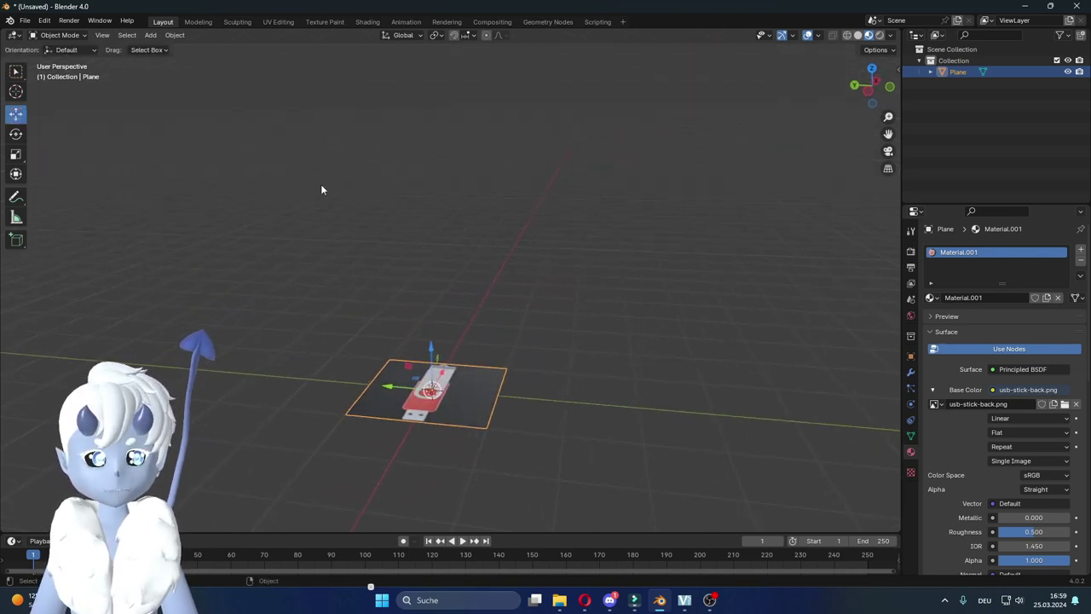
pyautogui.moveTo(1016, 530); pyautogui.dragTo(1065, 531)
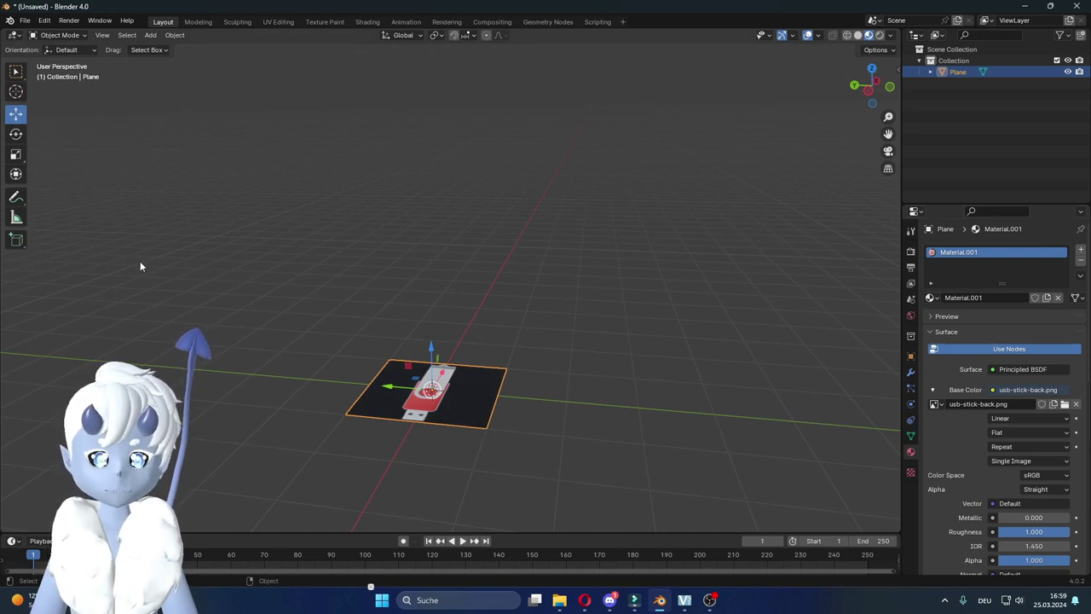
# Step: Rotate the plane upright, raise it about 0.67 m, and split the viewport side by side
pyautogui.click(16, 133)
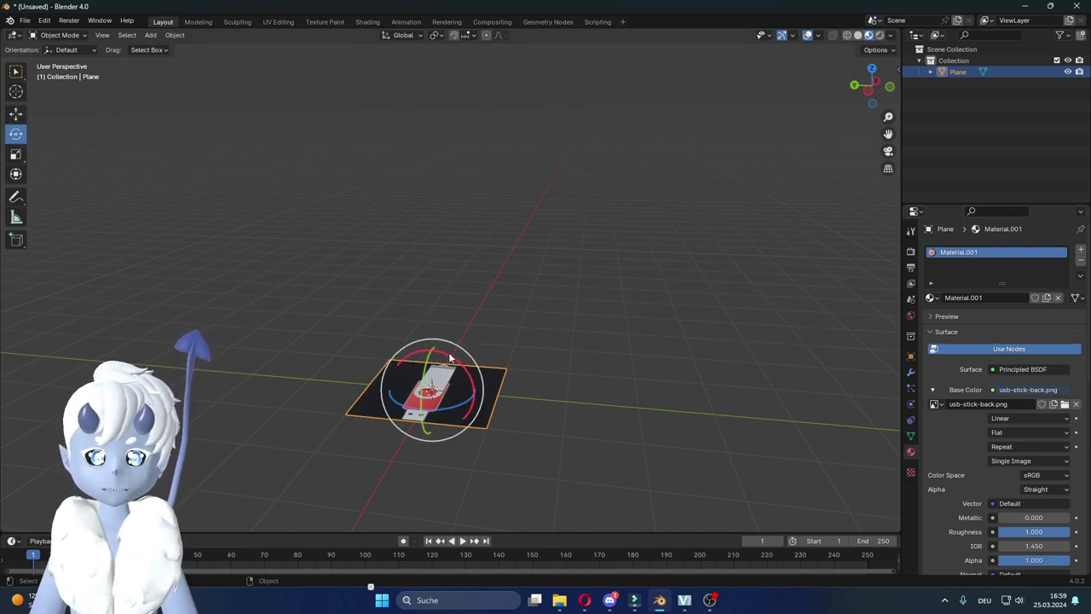
pyautogui.moveTo(451, 358); pyautogui.dragTo(514, 418)
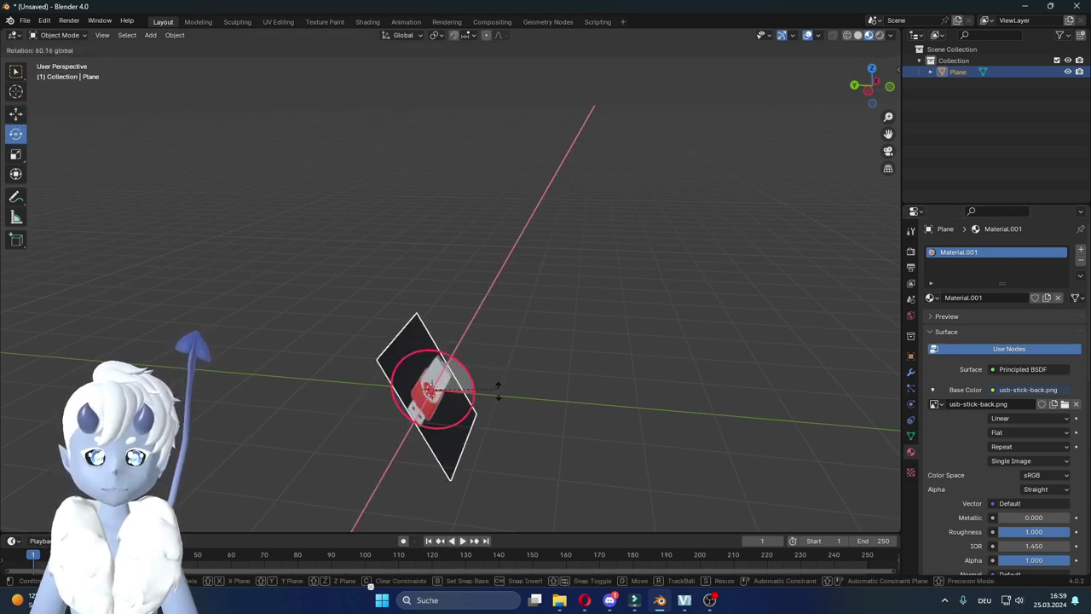
pyautogui.click(45, 523)
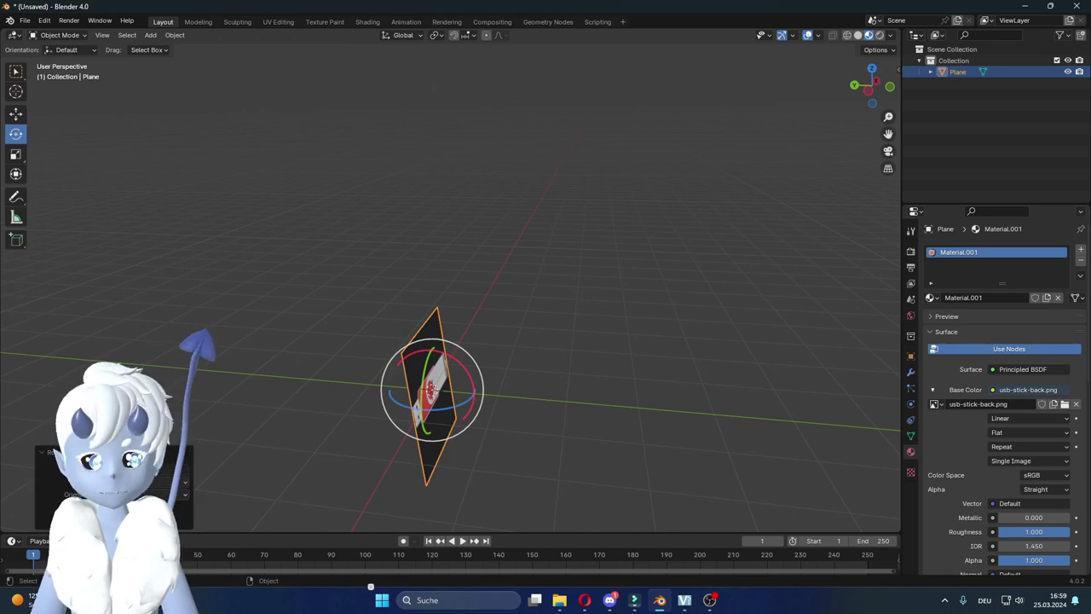
pyautogui.moveTo(153, 468); pyautogui.dragTo(179, 468)
pyautogui.click(15, 113)
pyautogui.moveTo(409, 281); pyautogui.dragTo(460, 305, button='middle')
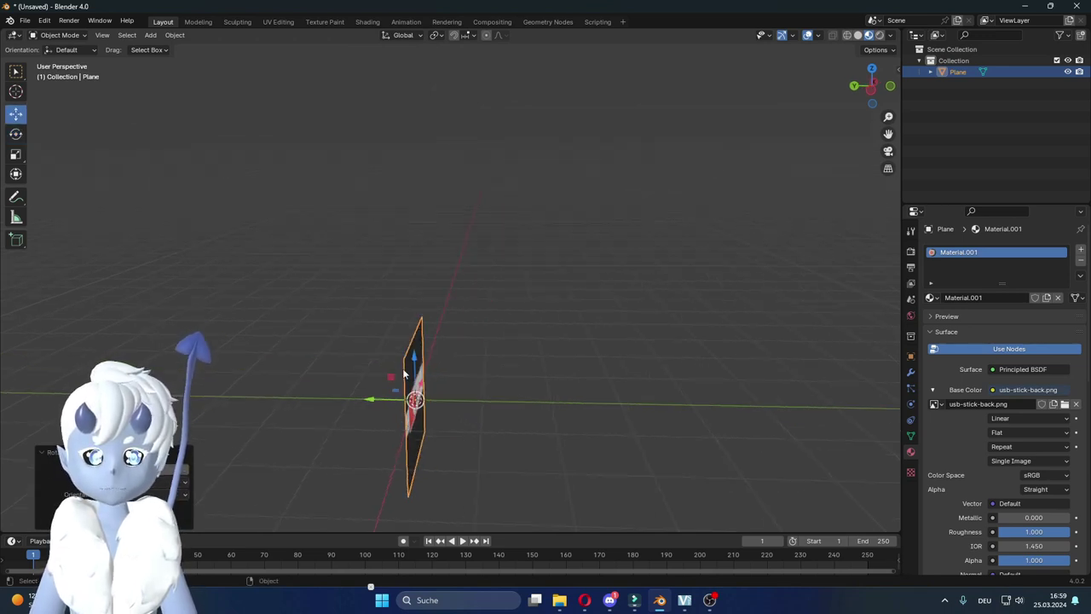
pyautogui.moveTo(378, 399)
pyautogui.mouseDown()
pyautogui.moveTo(309, 399)
pyautogui.moveTo(316, 341)
pyautogui.mouseUp()
pyautogui.moveTo(316, 341)
pyautogui.mouseDown(button='middle')
pyautogui.moveTo(417, 311)
pyautogui.moveTo(344, 324)
pyautogui.mouseUp(button='middle')
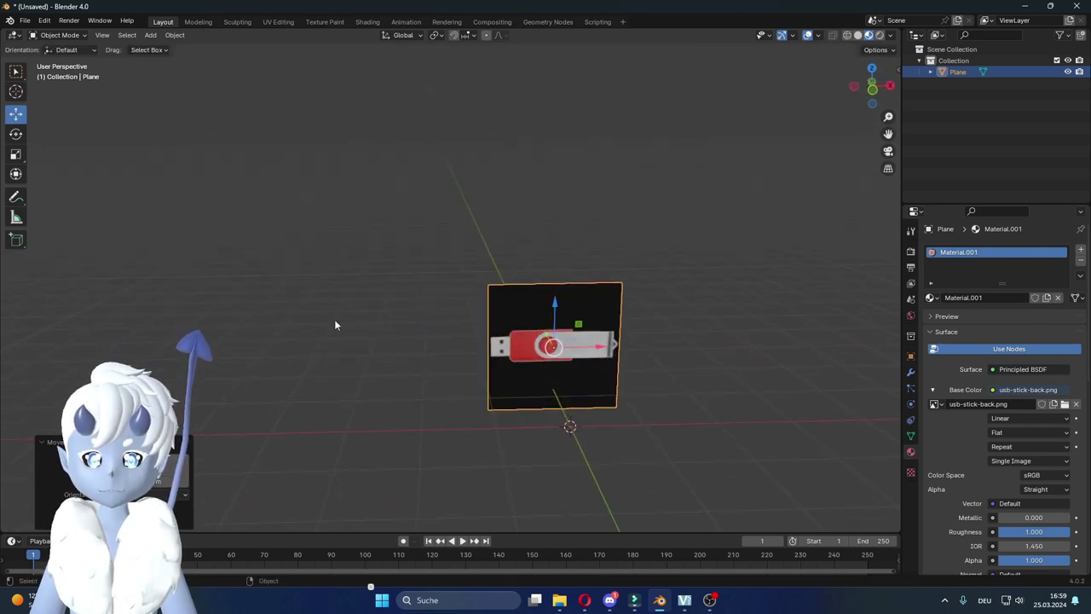
pyautogui.keyDown('shift'); pyautogui.moveTo(688, 258); pyautogui.dragTo(616, 229, button='middle'); pyautogui.keyUp('shift')
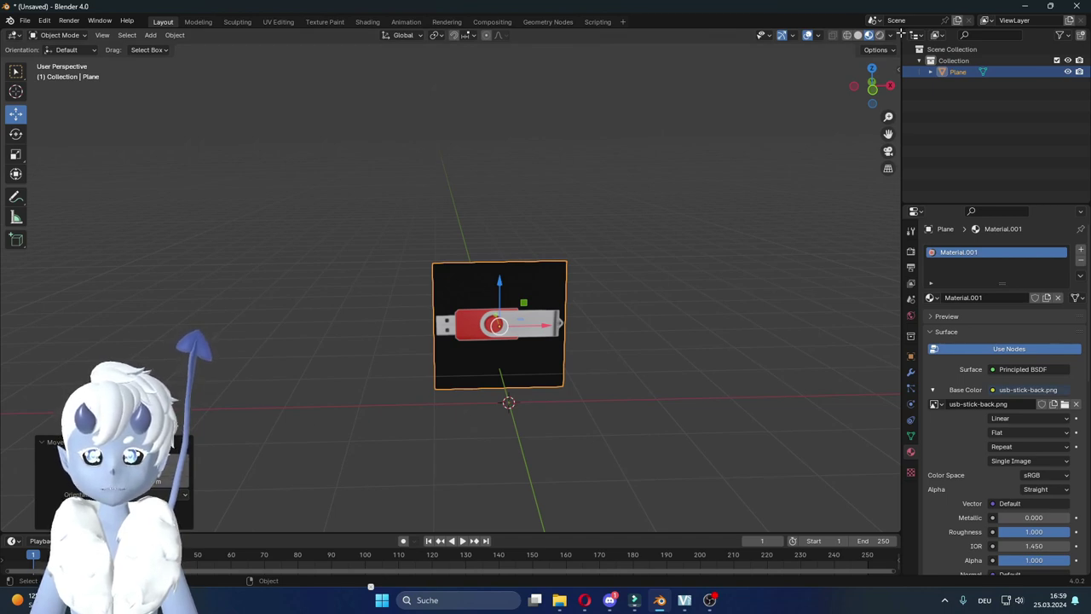
pyautogui.moveTo(901, 32); pyautogui.dragTo(506, 65)
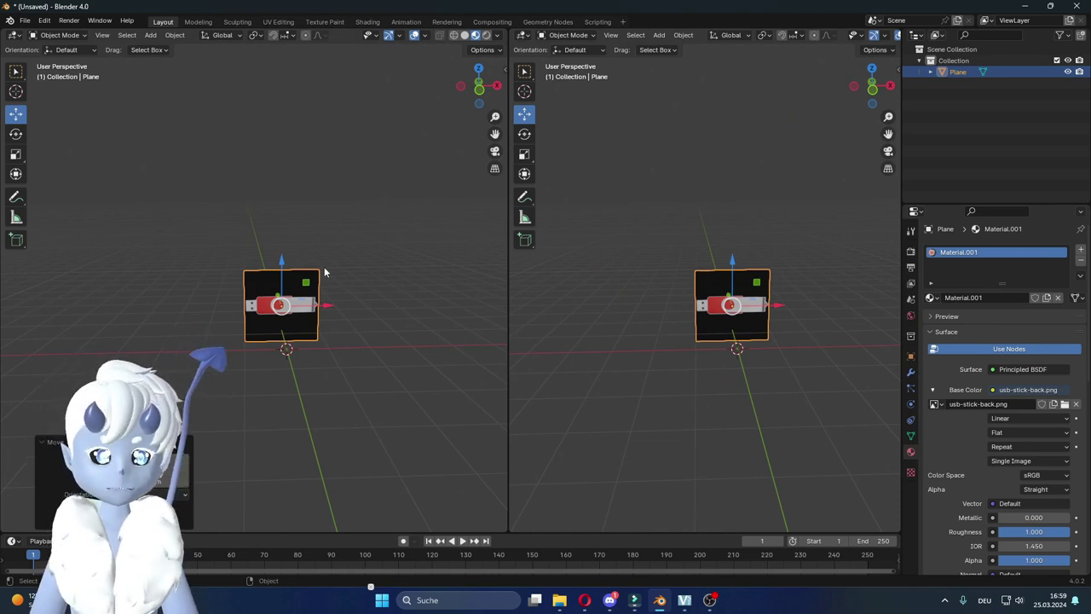
# Step: Orbit the left view and set the right view to Front, framed on the plane
pyautogui.moveTo(352, 255); pyautogui.dragTo(290, 345, button='middle')
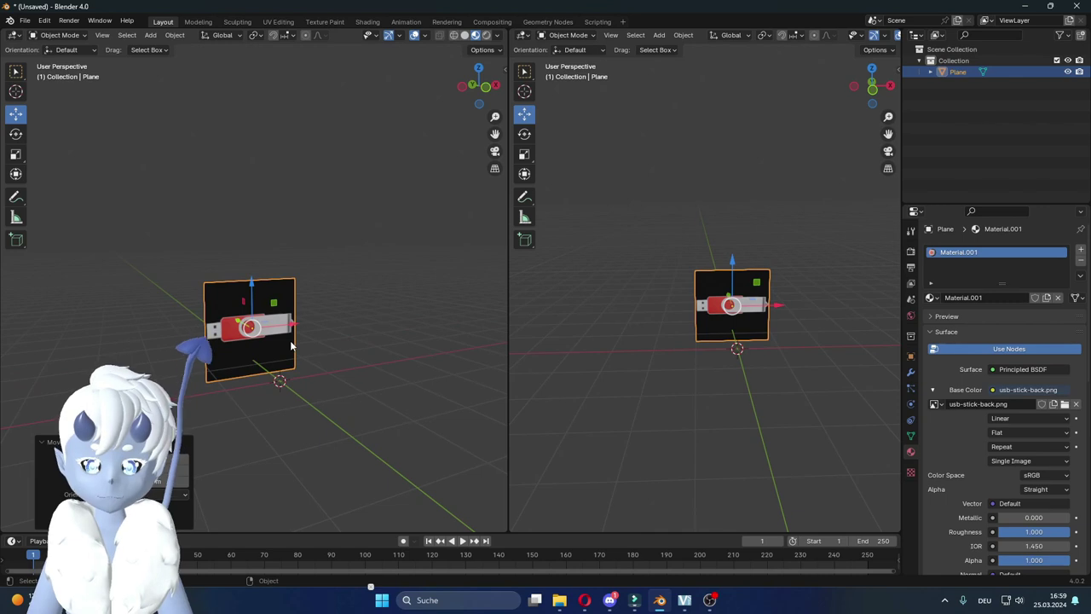
pyautogui.moveTo(290, 345)
pyautogui.mouseDown(button='middle')
pyautogui.moveTo(245, 297)
pyautogui.moveTo(208, 345)
pyautogui.moveTo(279, 333)
pyautogui.moveTo(219, 339)
pyautogui.moveTo(240, 329)
pyautogui.mouseUp(button='middle')
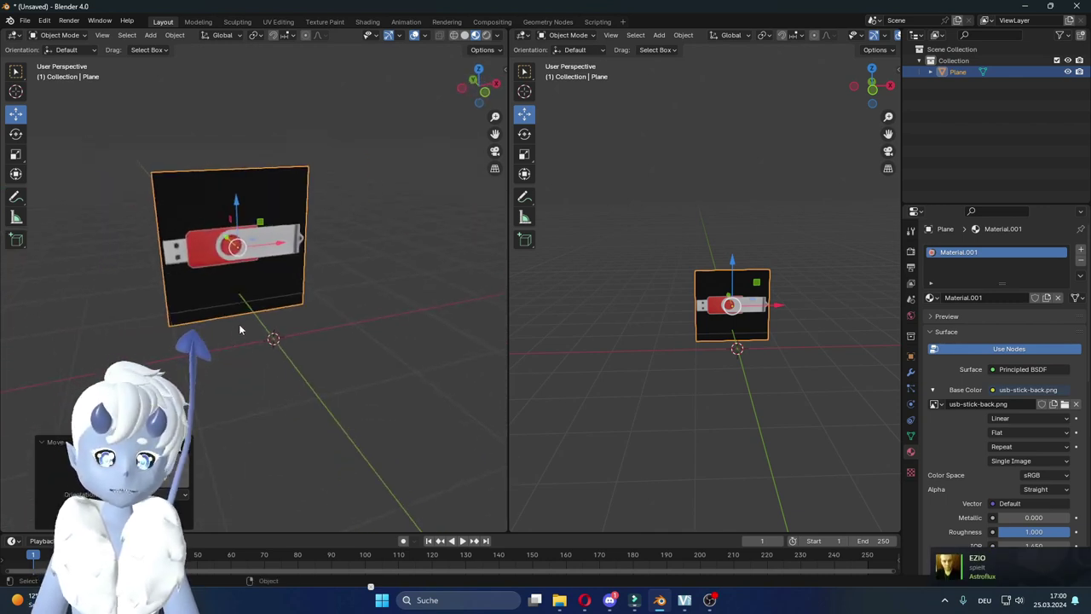
pyautogui.moveTo(322, 289)
pyautogui.mouseDown(button='middle')
pyautogui.moveTo(292, 336)
pyautogui.moveTo(287, 285)
pyautogui.mouseUp(button='middle')
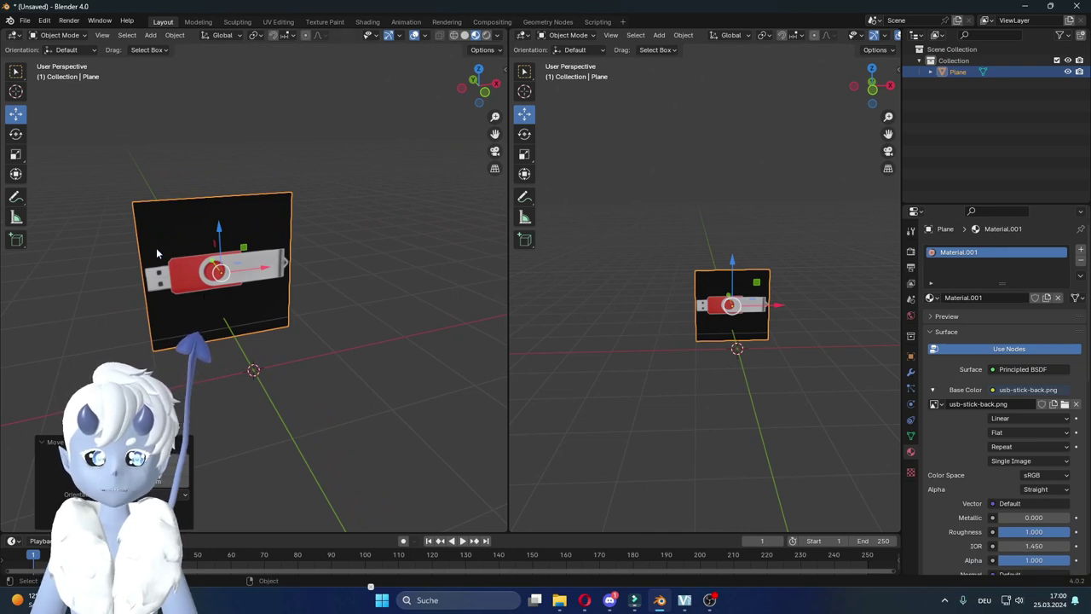
pyautogui.press('KP_1')
pyautogui.scroll(1, 770, 334)
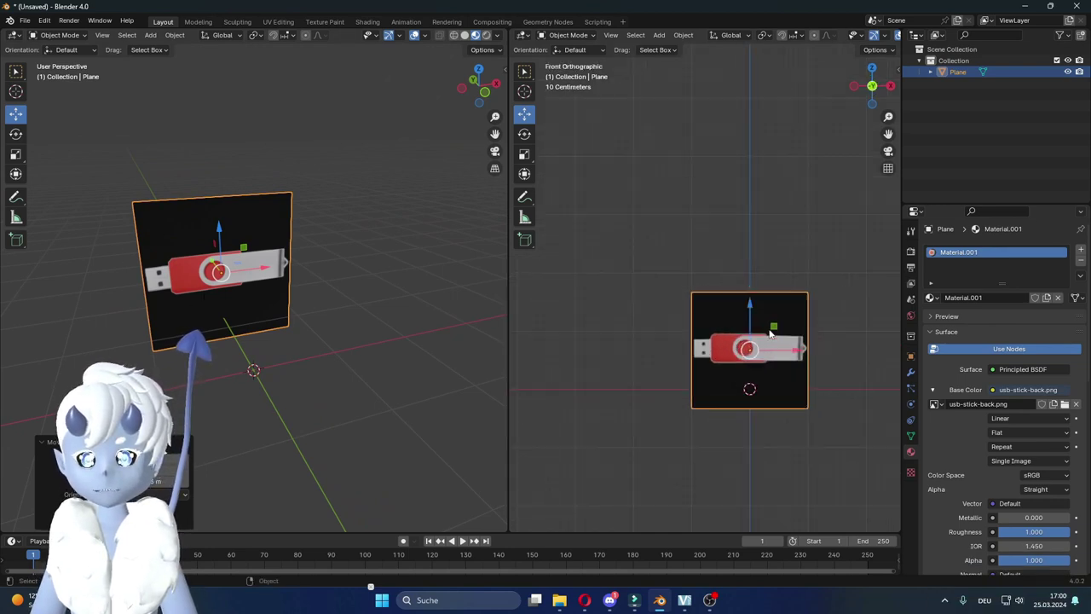
pyautogui.press('KP_Decimal')
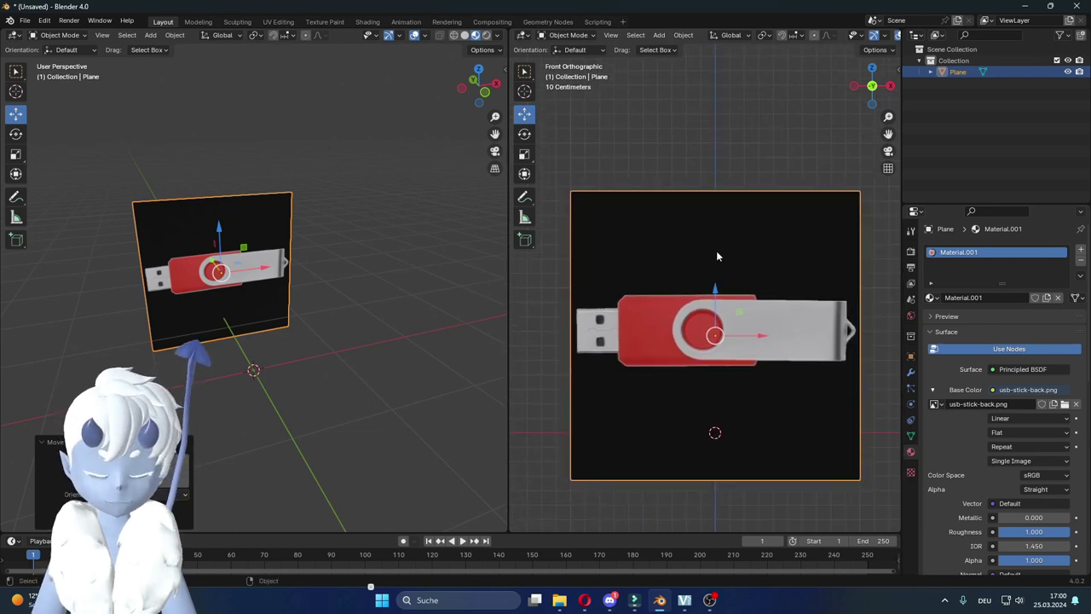
# Step: Check the plane from Top, side and Front views, then deselect it
pyautogui.moveTo(716, 250); pyautogui.dragTo(737, 277, button='middle')
pyautogui.press('KP_7')
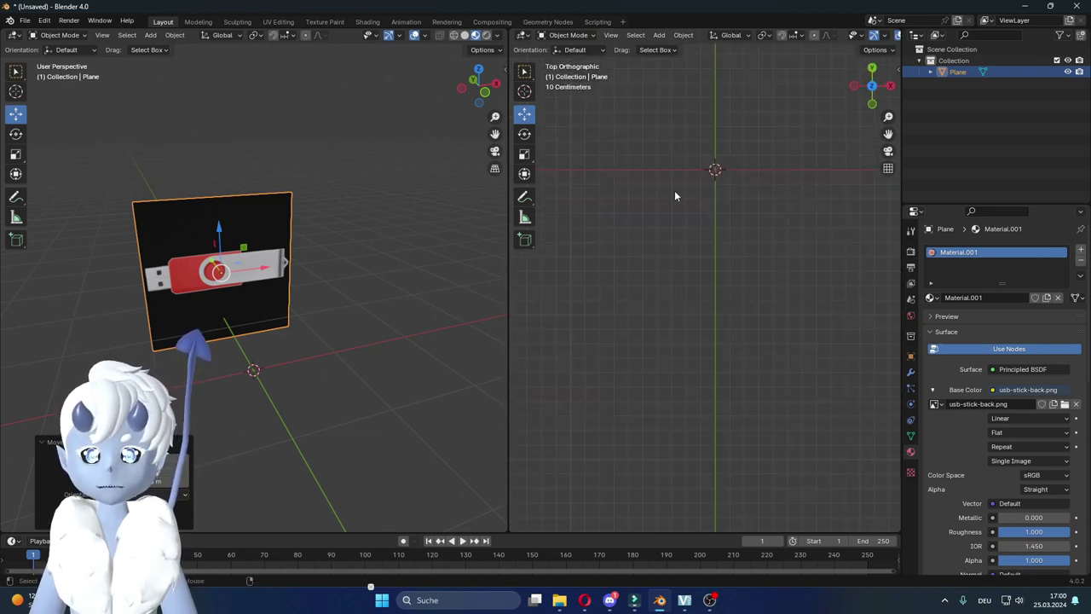
pyautogui.press('KP_1')
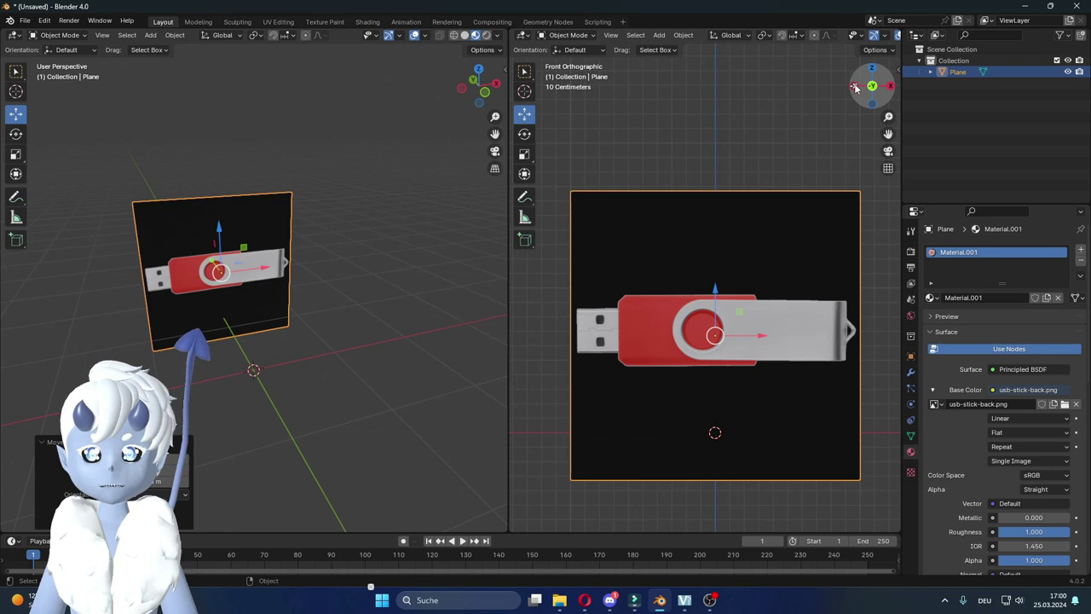
pyautogui.click(849, 84)
pyautogui.press('KP_1')
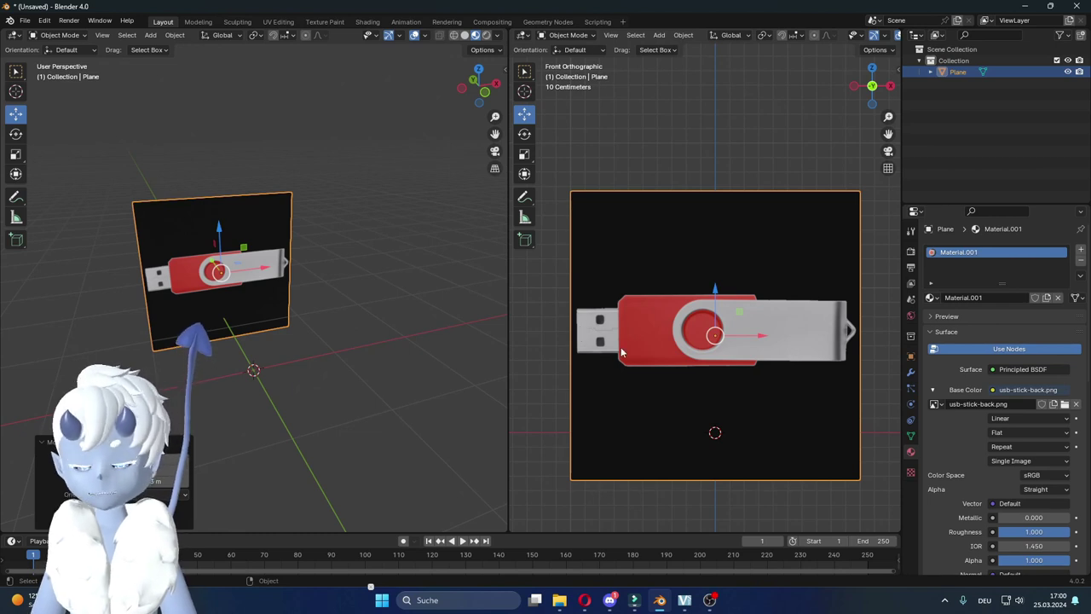
pyautogui.scroll(-3, 758, 479)
pyautogui.click(755, 466)
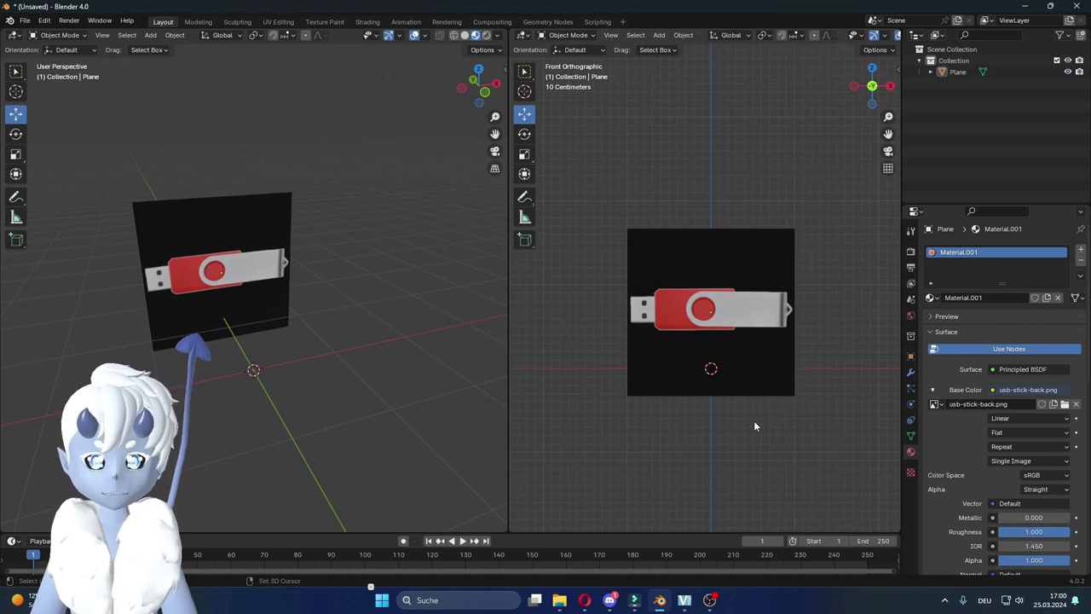
# Step: Add a cube and scale it down to 0.261
pyautogui.hotkey('shift', 'a')
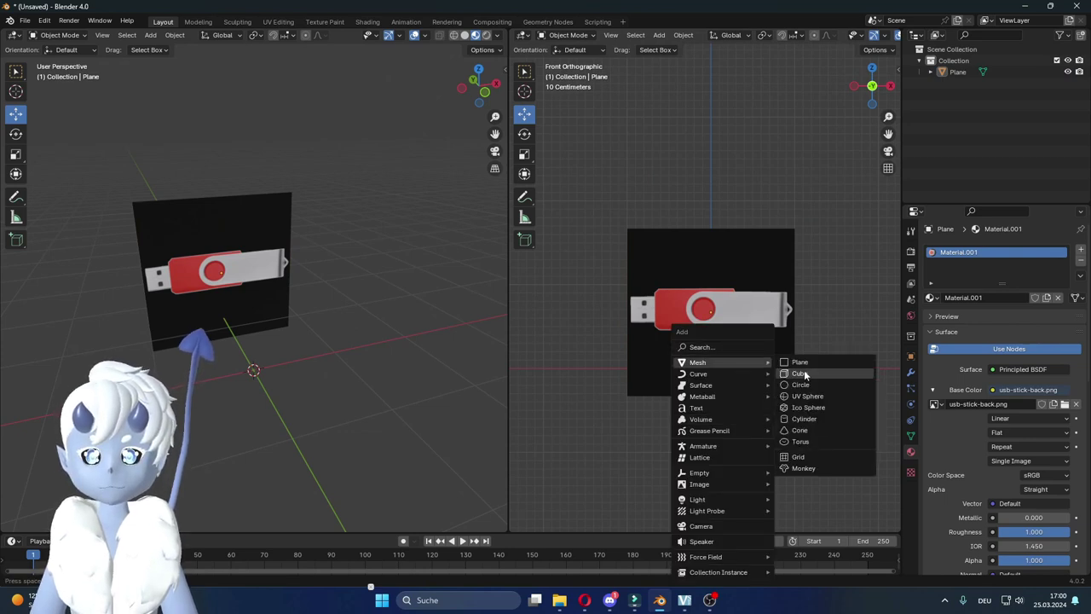
pyautogui.click(798, 374)
pyautogui.moveTo(704, 341); pyautogui.dragTo(770, 301)
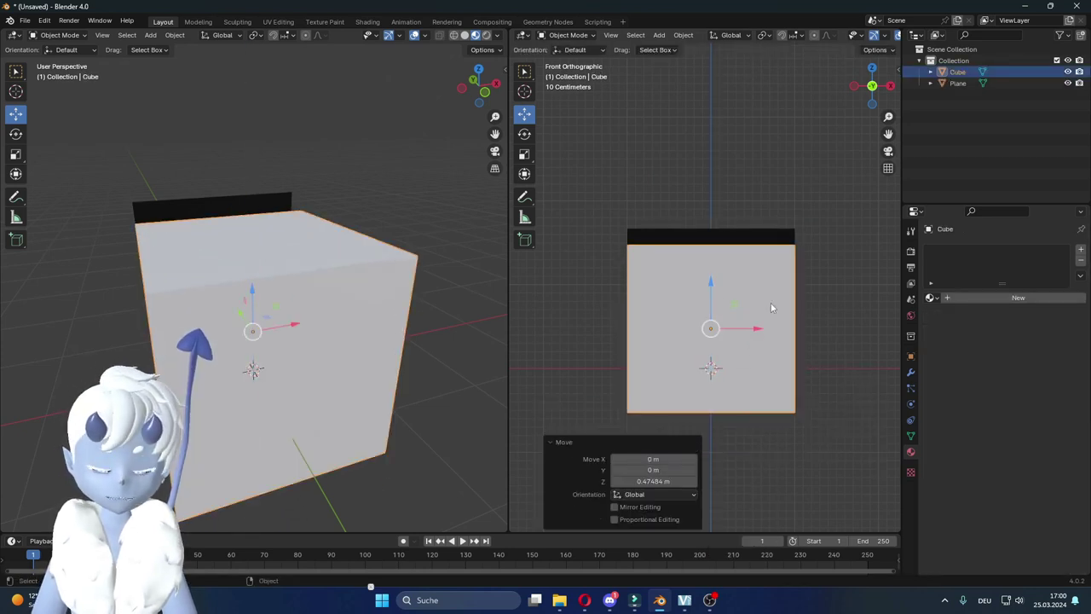
pyautogui.press('s')
pyautogui.click(745, 333)
# Step: Raise the cube along Z onto the stick's centre line and enter Edit Mode
pyautogui.press('g')
pyautogui.press('z')
pyautogui.click(707, 281)
pyautogui.scroll(2, 707, 281)
pyautogui.scroll(2, 726, 332)
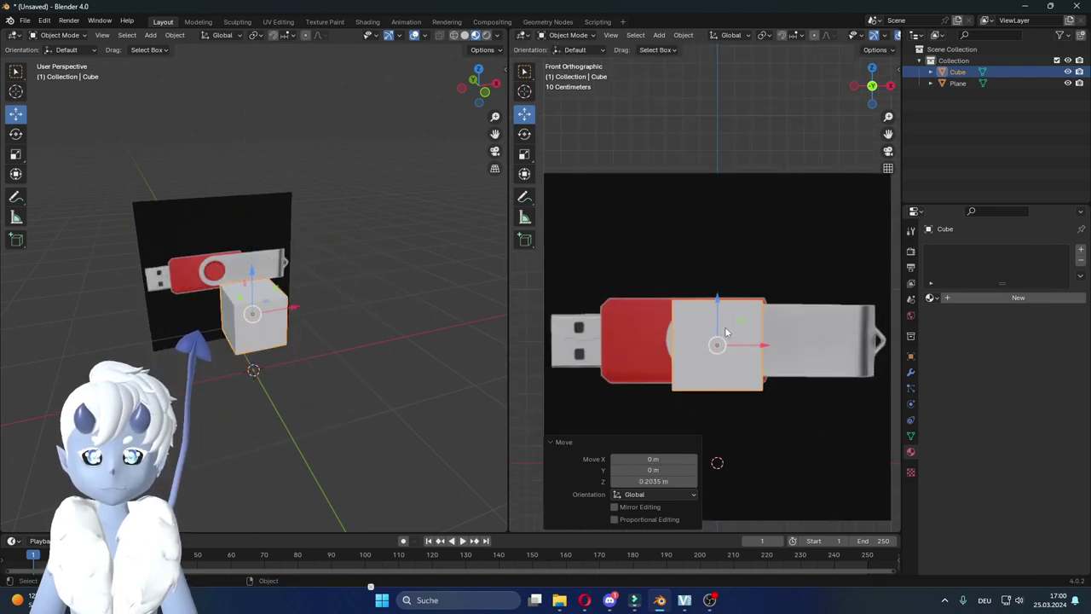
pyautogui.moveTo(717, 324); pyautogui.dragTo(715, 320)
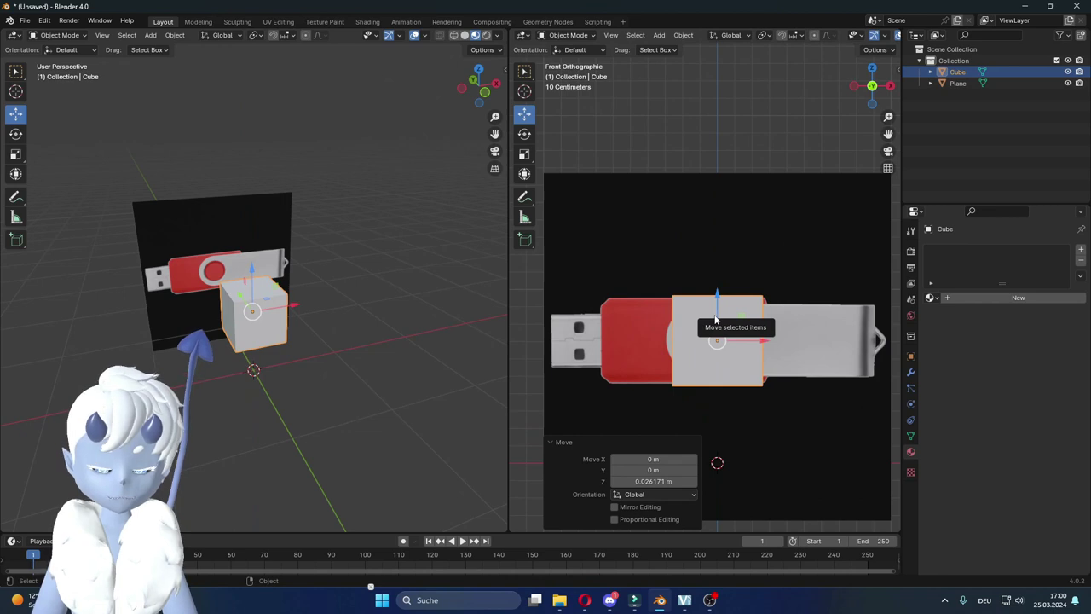
pyautogui.press('Tab')
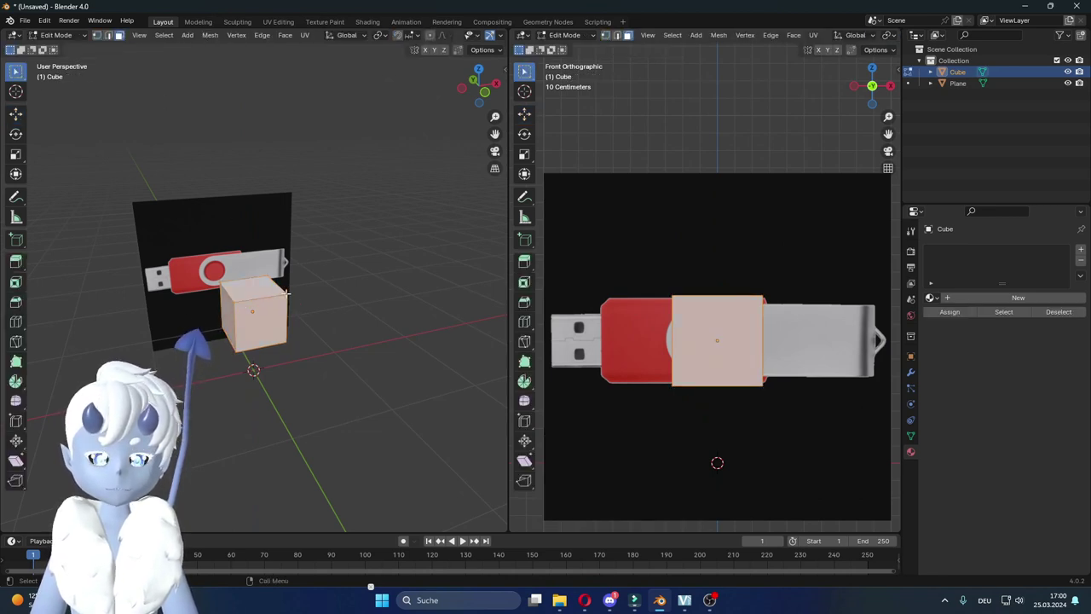
# Step: Stretch the cube's end faces along X to span the red casing
pyautogui.hotkey('alt', 'a')
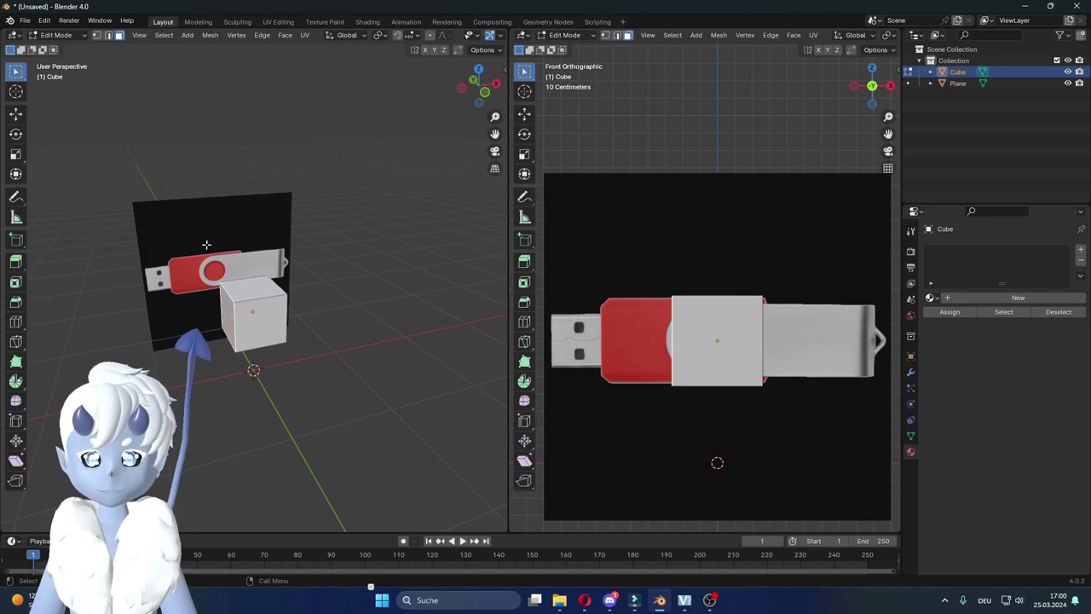
pyautogui.click(525, 114)
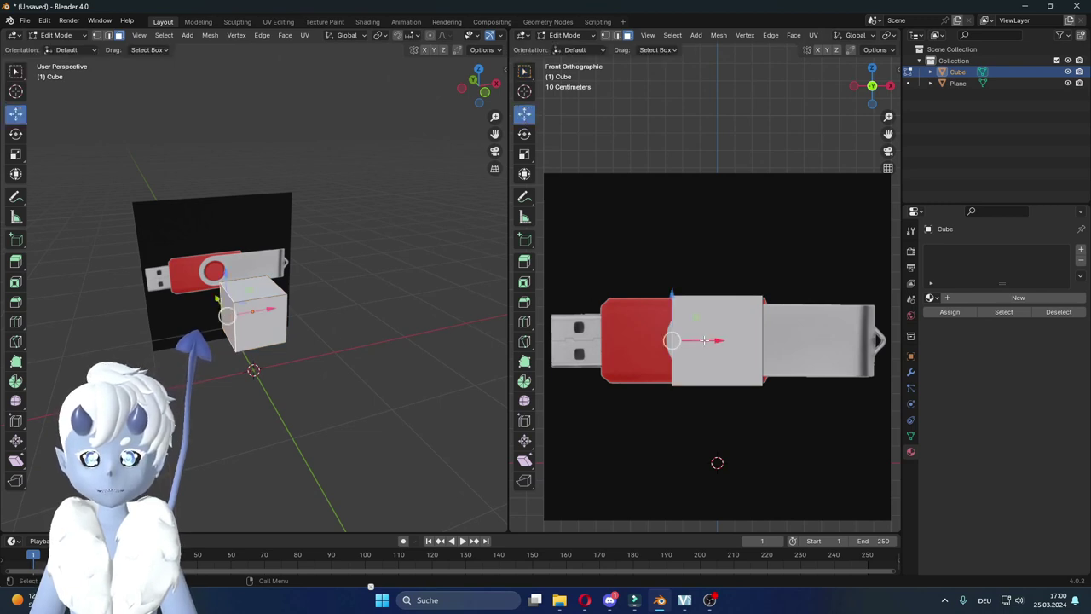
pyautogui.moveTo(704, 340); pyautogui.dragTo(631, 338)
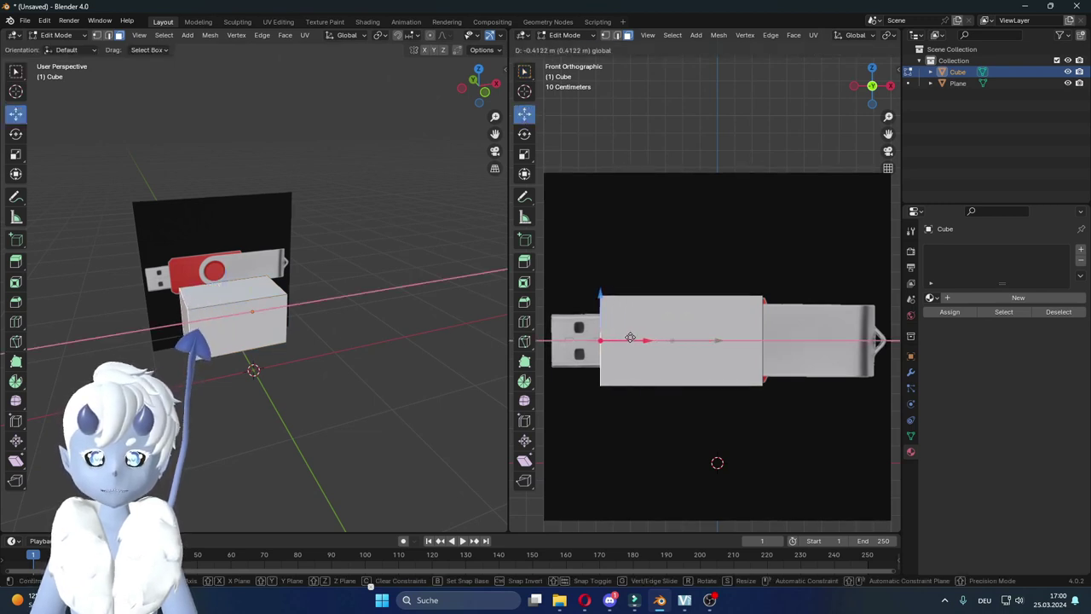
pyautogui.moveTo(312, 298); pyautogui.dragTo(303, 316, button='middle')
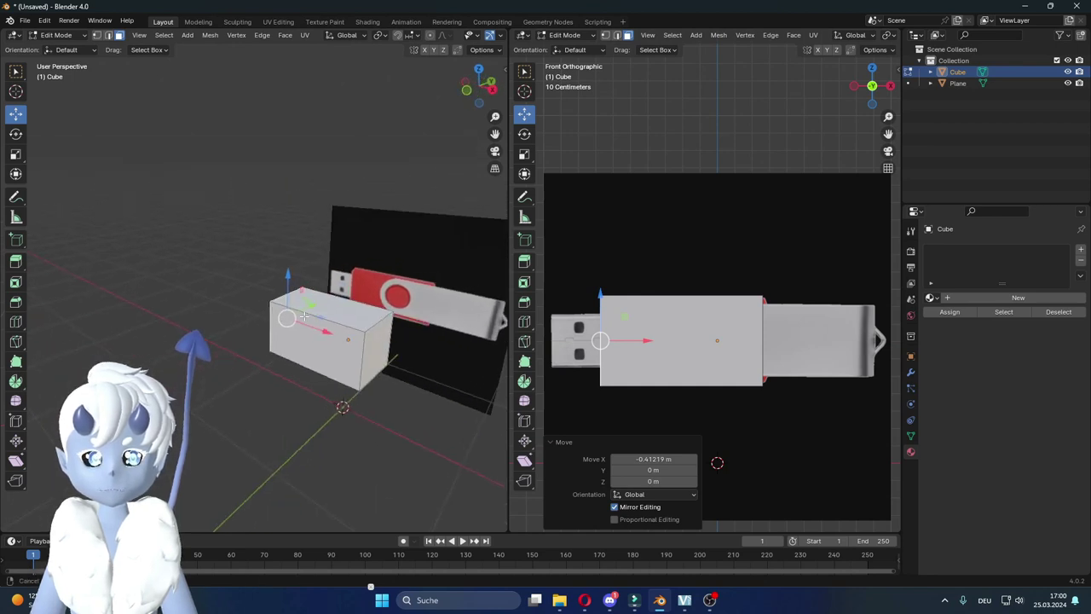
pyautogui.click(759, 341)
pyautogui.moveTo(806, 340); pyautogui.dragTo(788, 338)
# Step: Move the front face to set the block's thickness, return to Object Mode, and duplicate it
pyautogui.moveTo(367, 333)
pyautogui.mouseDown(button='middle')
pyautogui.moveTo(402, 333)
pyautogui.moveTo(227, 385)
pyautogui.moveTo(228, 367)
pyautogui.mouseUp(button='middle')
pyautogui.click(175, 380)
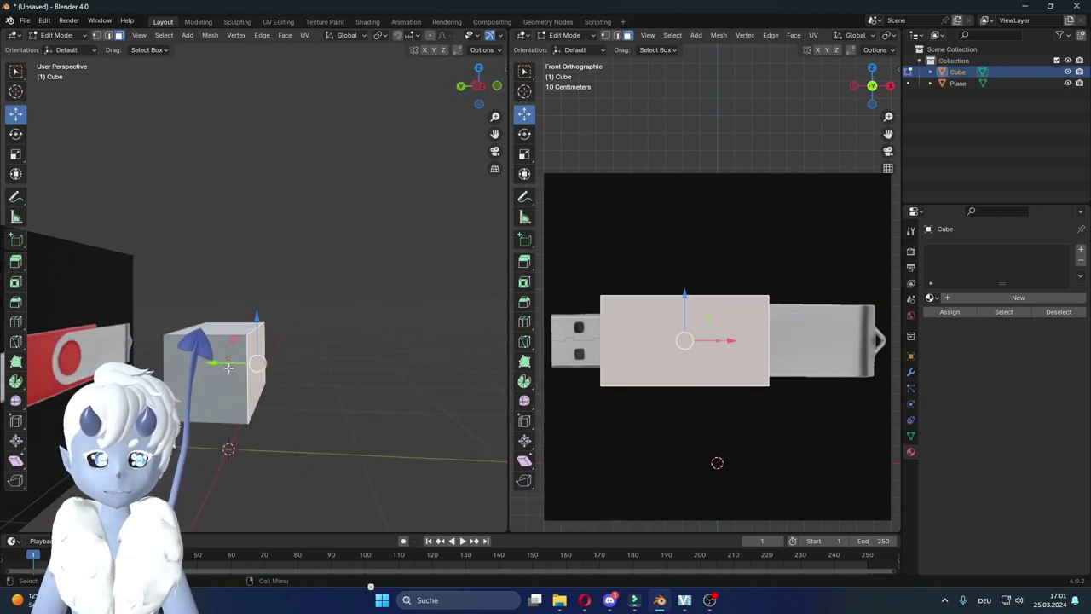
pyautogui.moveTo(228, 366); pyautogui.dragTo(186, 357)
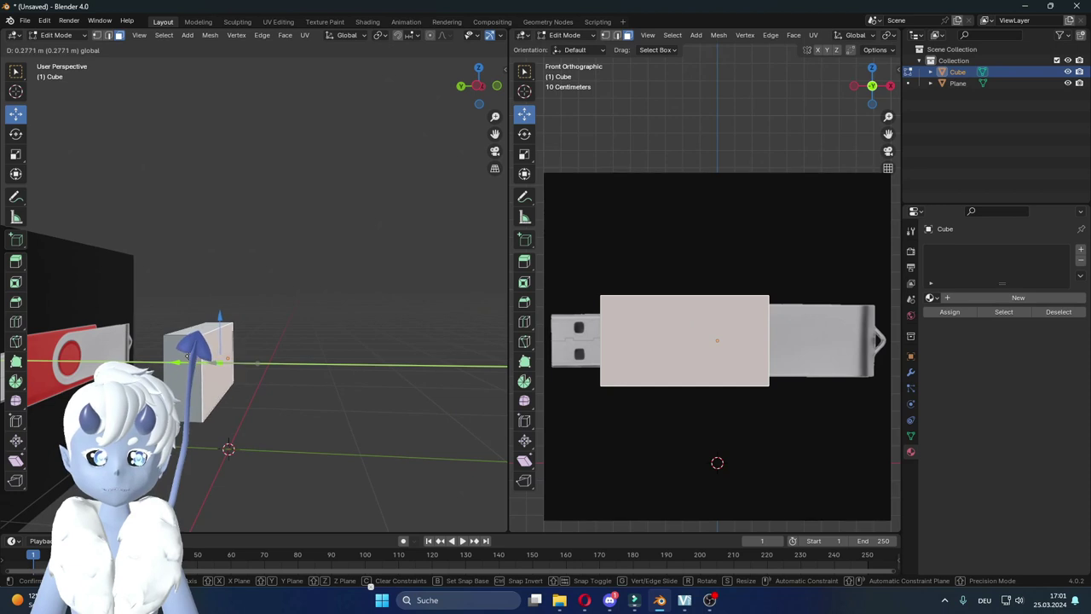
pyautogui.press('Tab')
pyautogui.moveTo(300, 370); pyautogui.dragTo(281, 372, button='middle')
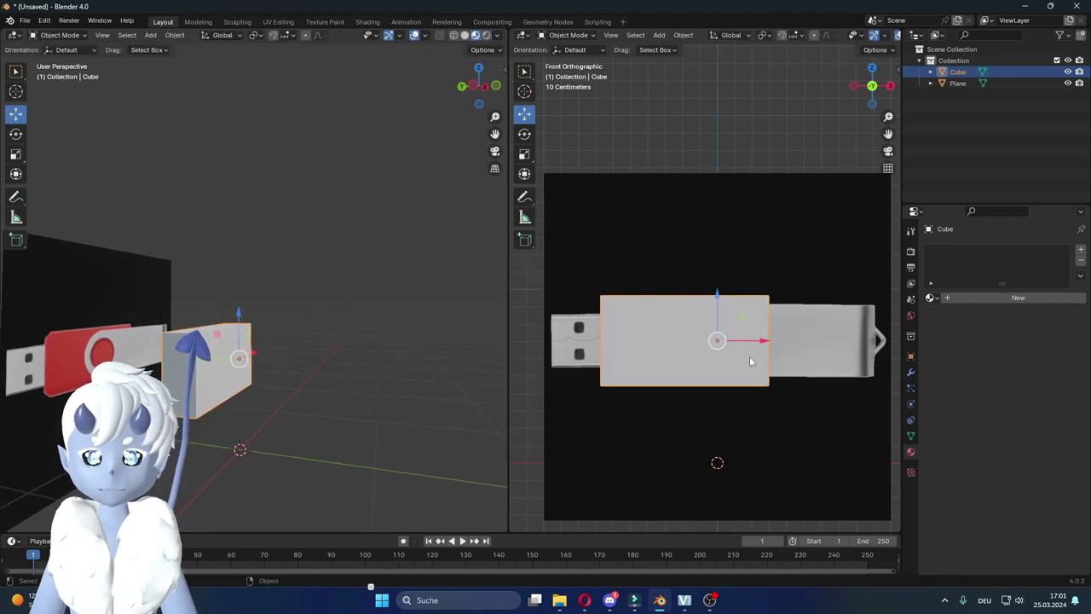
pyautogui.moveTo(500, 373); pyautogui.dragTo(410, 440, button='middle')
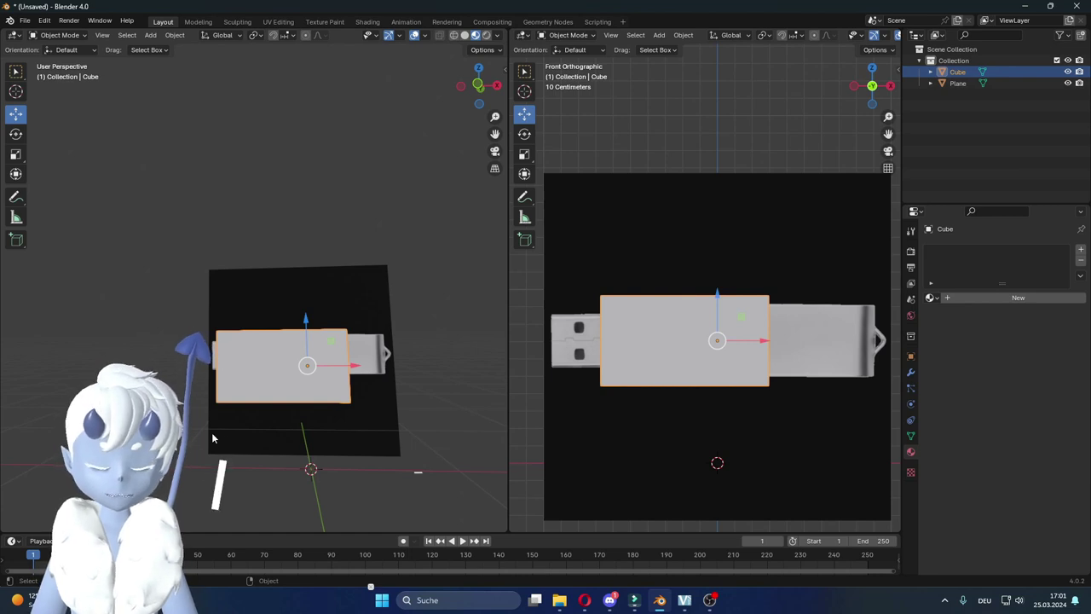
pyautogui.hotkey('shift', 'd')
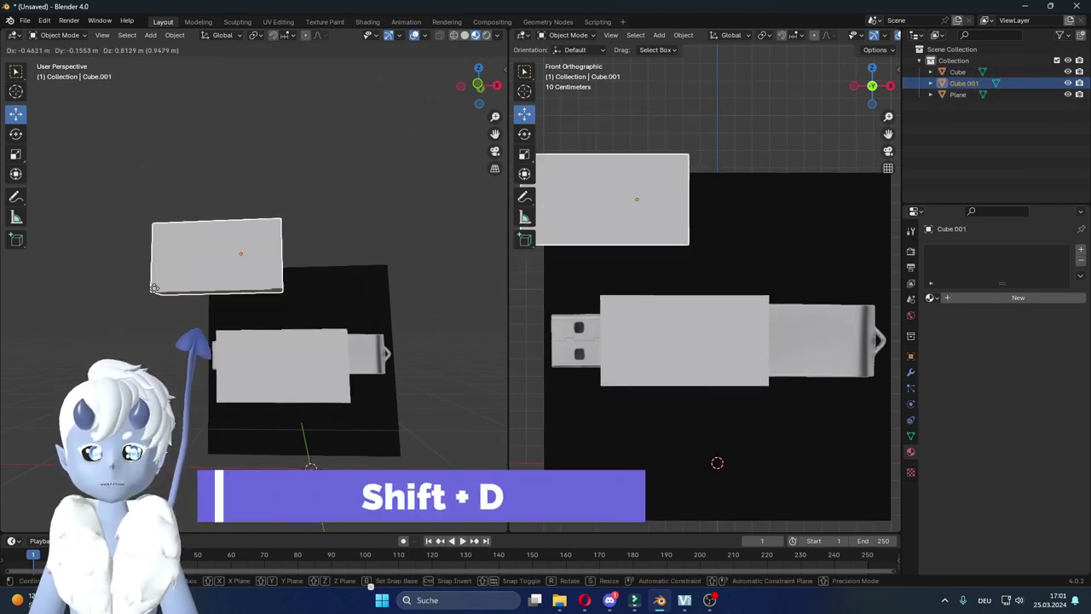
# Step: Move the copy along X, scale it to 0.615, and place it over the connector
pyautogui.press('Escape')
pyautogui.press('x')
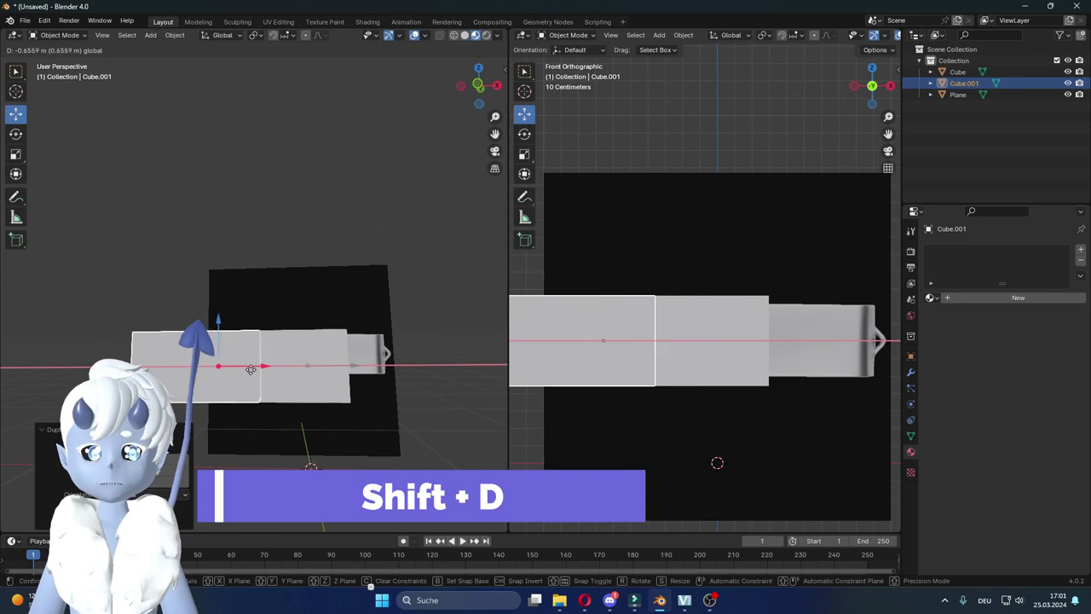
pyautogui.click(269, 357)
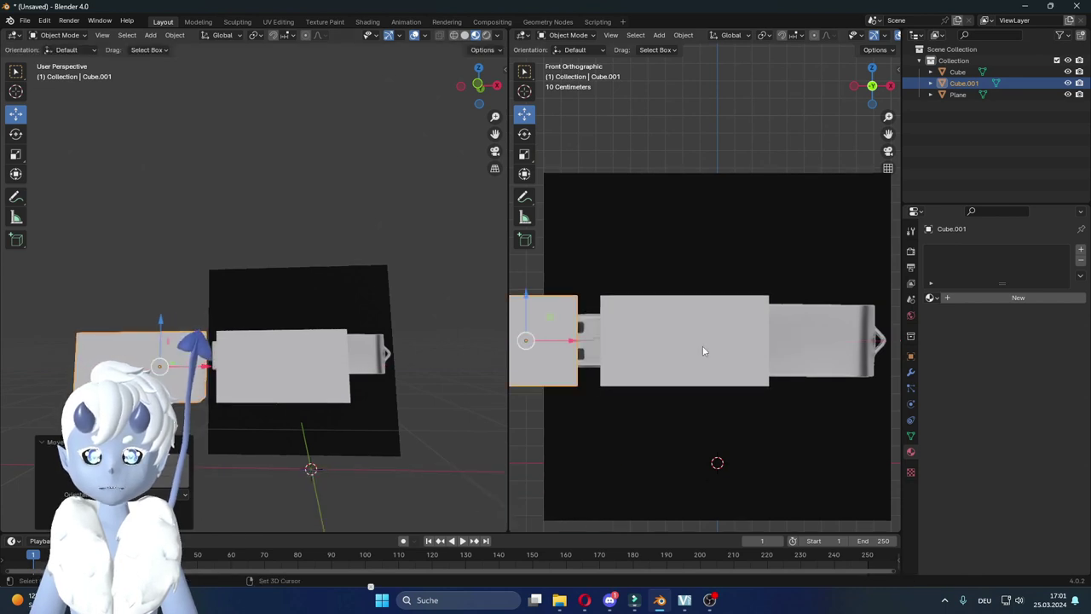
pyautogui.keyDown('shift'); pyautogui.moveTo(703, 345); pyautogui.dragTo(782, 345, button='middle'); pyautogui.keyUp('shift')
pyautogui.press('s')
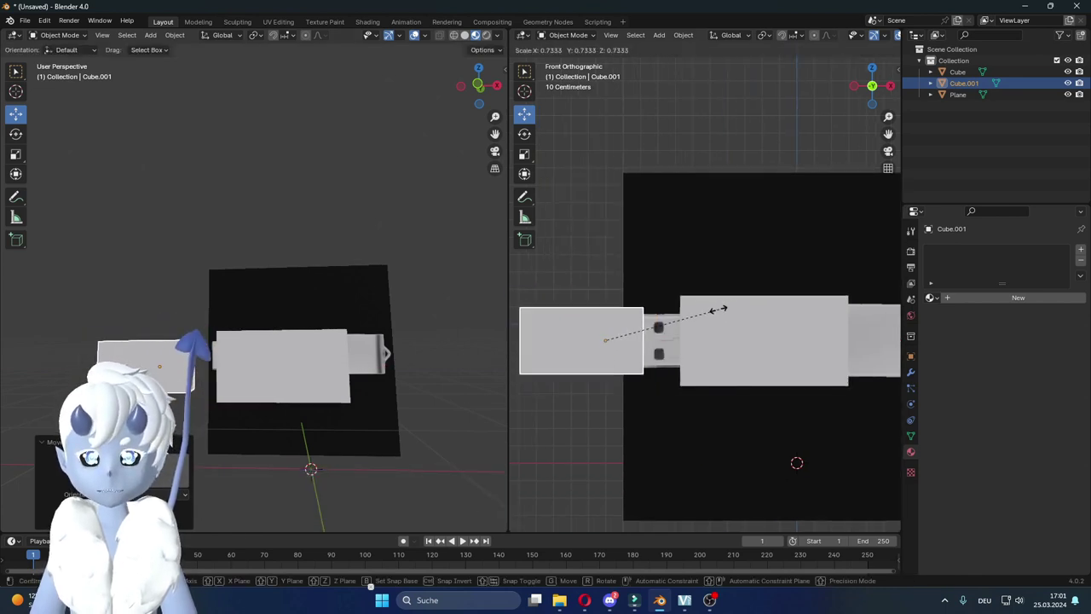
pyautogui.click(684, 331)
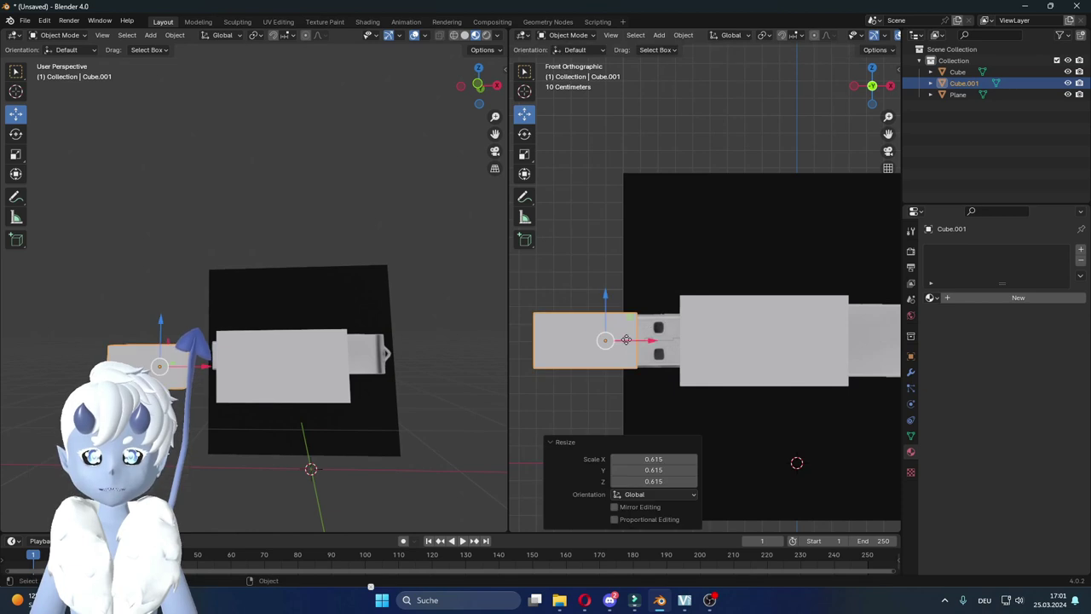
pyautogui.moveTo(626, 339); pyautogui.dragTo(677, 339)
# Step: Shift the copy along Y to align its depth, then check both blocks in perspective
pyautogui.moveTo(341, 345)
pyautogui.mouseDown(button='middle')
pyautogui.moveTo(237, 346)
pyautogui.moveTo(297, 360)
pyautogui.moveTo(205, 372)
pyautogui.mouseUp(button='middle')
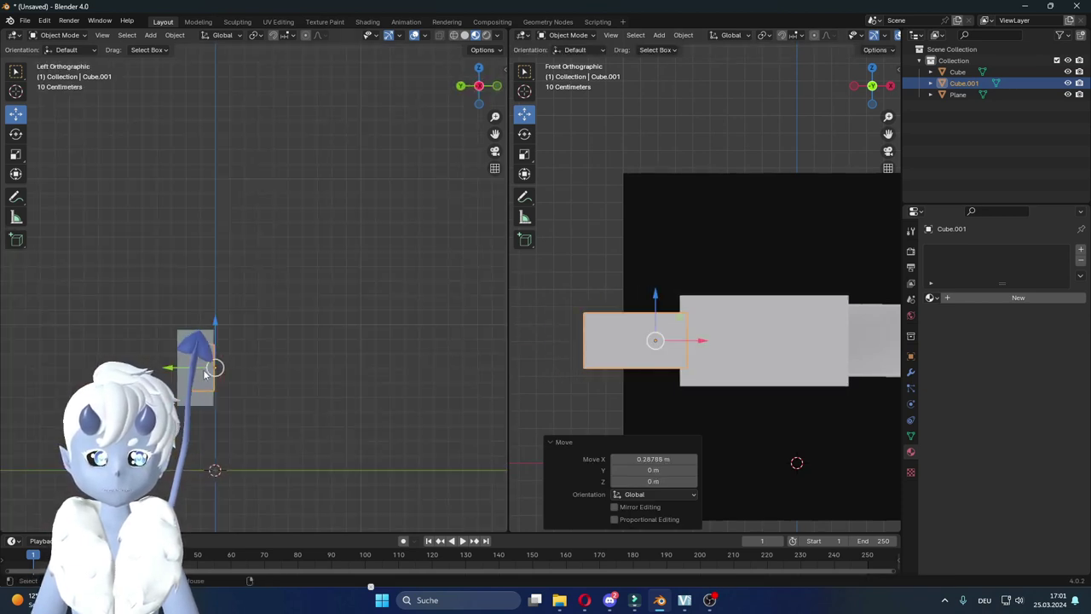
pyautogui.moveTo(187, 370); pyautogui.dragTo(175, 365)
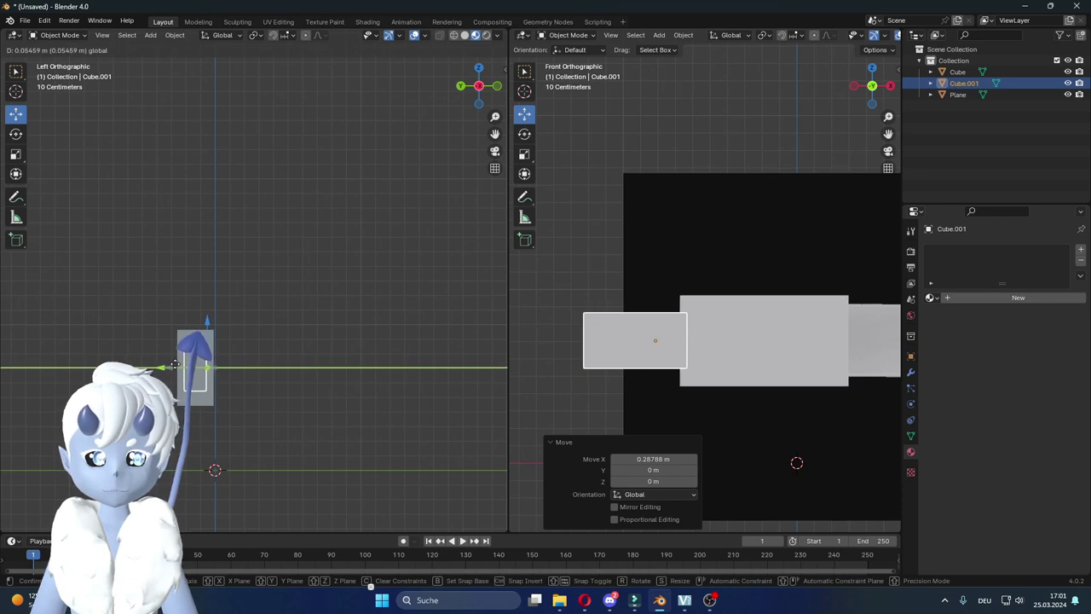
pyautogui.moveTo(175, 365); pyautogui.dragTo(176, 365)
pyautogui.moveTo(308, 360); pyautogui.dragTo(272, 369, button='middle')
pyautogui.moveTo(533, 314)
pyautogui.mouseDown(button='middle')
pyautogui.moveTo(722, 312)
pyautogui.moveTo(609, 313)
pyautogui.moveTo(626, 311)
pyautogui.mouseUp(button='middle')
pyautogui.moveTo(612, 353); pyautogui.dragTo(616, 347, button='middle')
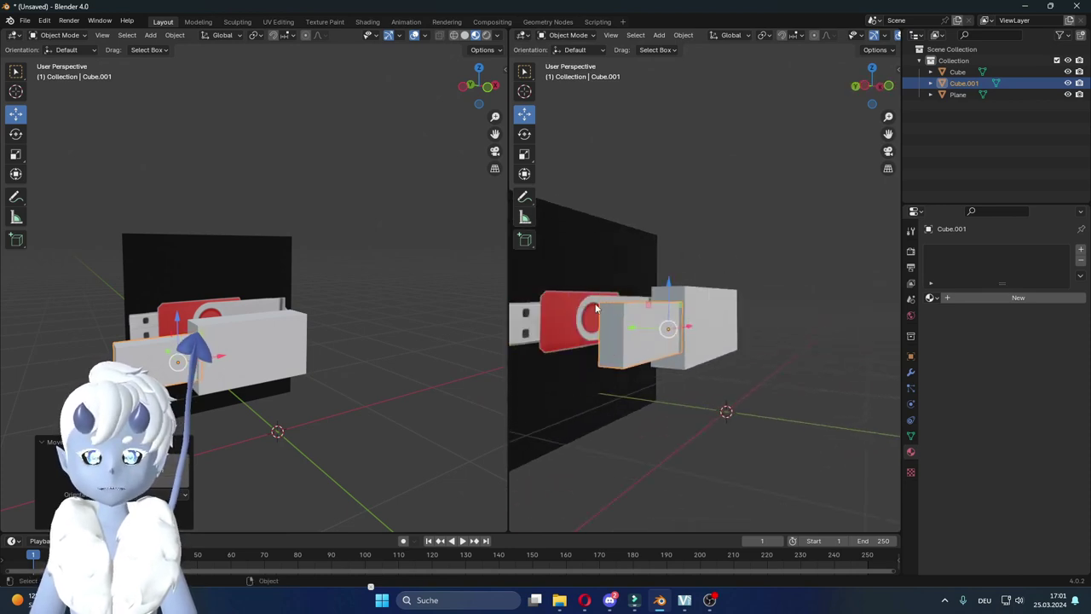
# Step: In Edit Mode, extend the connector block's end rightward in Front view
pyautogui.press('Tab')
pyautogui.press('KP_1')
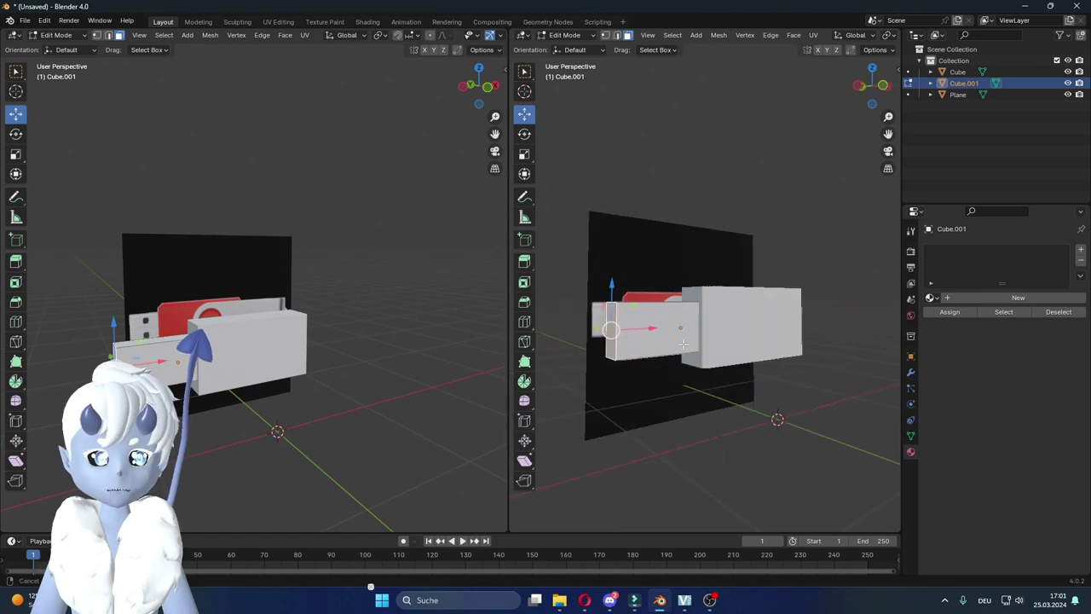
pyautogui.moveTo(671, 326); pyautogui.dragTo(710, 326)
pyautogui.moveTo(597, 341); pyautogui.dragTo(725, 346, button='middle')
pyautogui.press('Tab')
pyautogui.press('Tab')
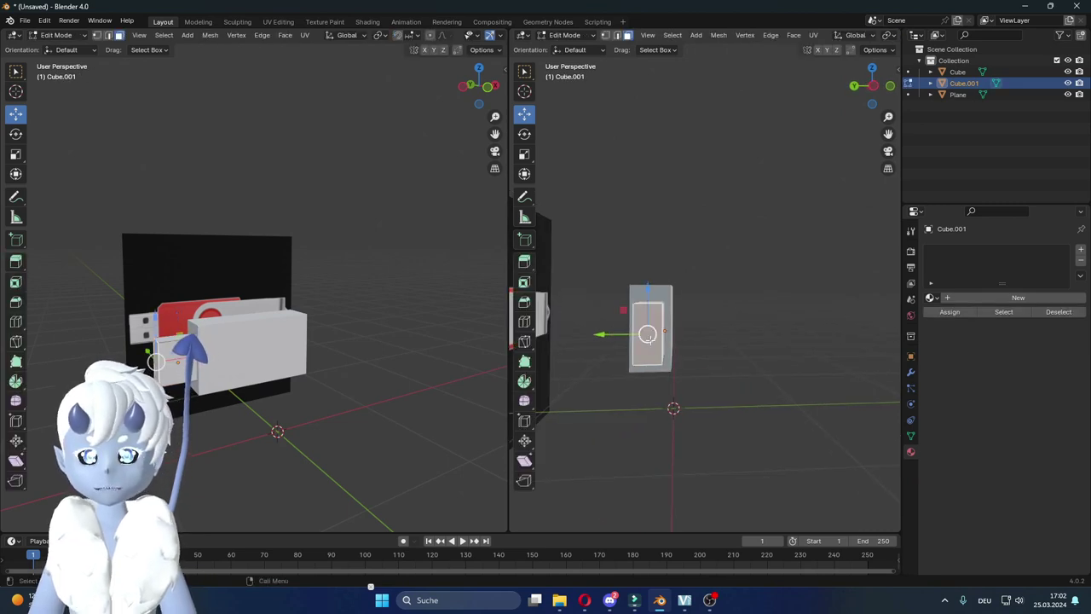
# Step: Delete the selected end faces to hollow out the connector block
pyautogui.press('x')
pyautogui.click(612, 359)
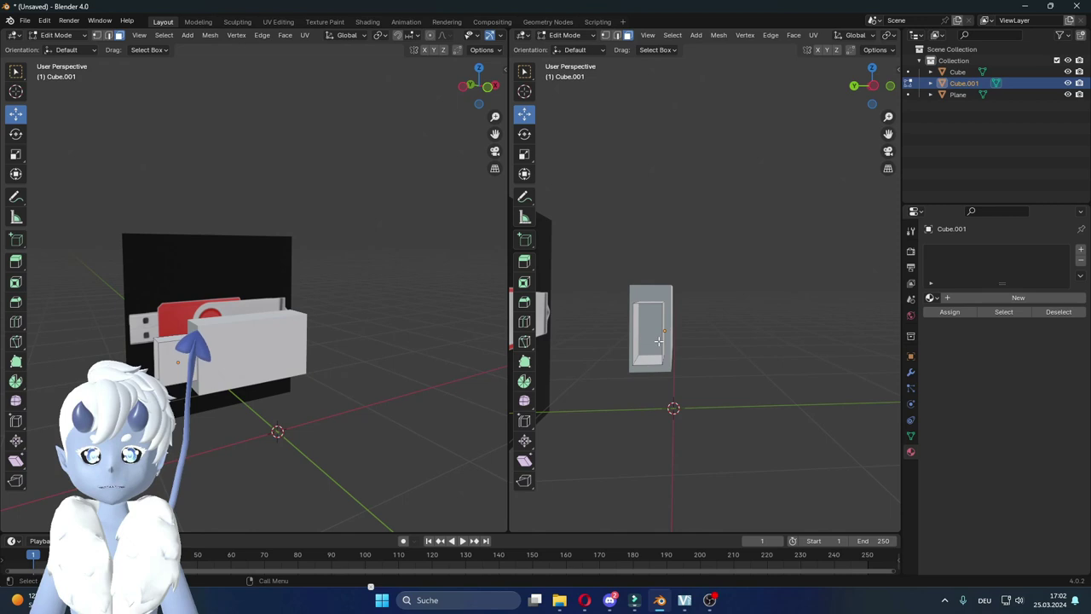
pyautogui.scroll(4, 657, 341)
pyautogui.scroll(3, 657, 341)
pyautogui.scroll(3, 657, 341)
pyautogui.moveTo(674, 392); pyautogui.dragTo(700, 404, button='middle')
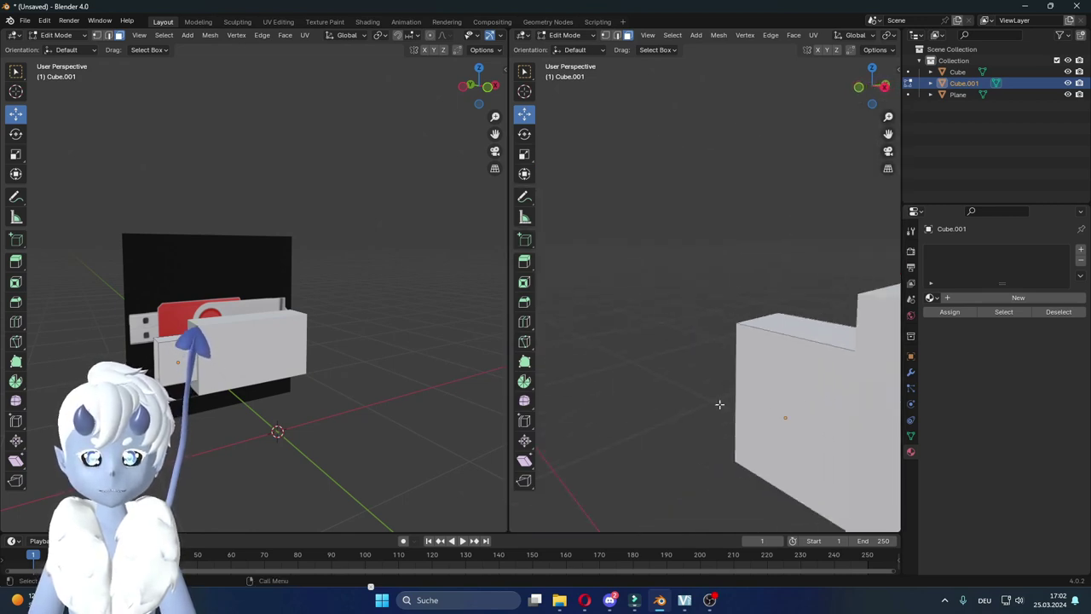
pyautogui.scroll(3, 767, 332)
pyautogui.scroll(3, 767, 333)
pyautogui.moveTo(767, 332); pyautogui.dragTo(782, 327, button='middle')
# Step: Delete the rectangular face on the block's side to open it
pyautogui.click(782, 326)
pyautogui.press('x')
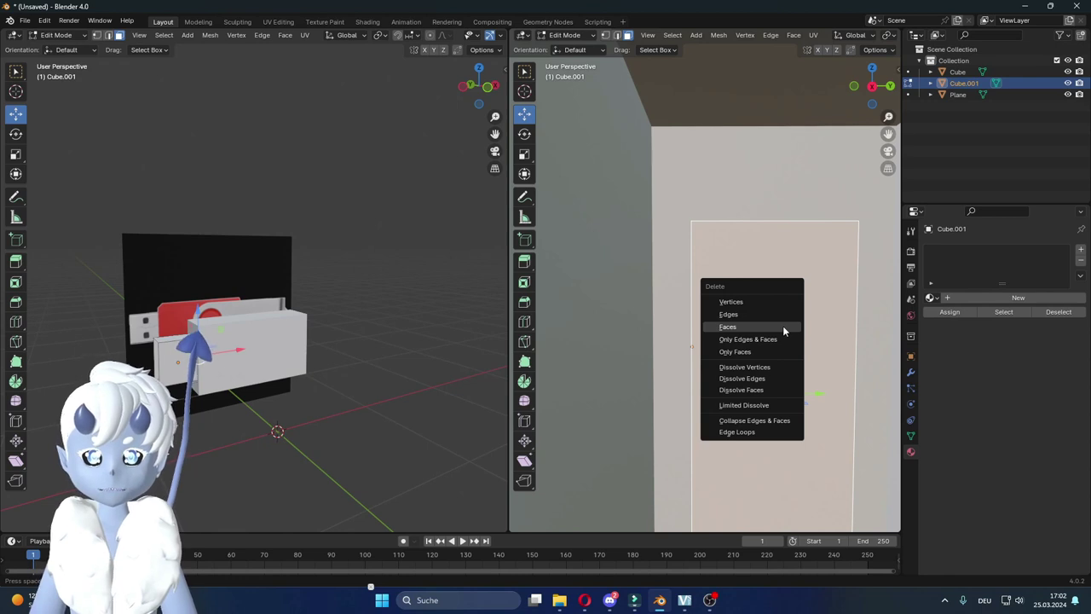
pyautogui.click(783, 326)
pyautogui.moveTo(783, 325)
pyautogui.mouseDown(button='middle')
pyautogui.moveTo(783, 352)
pyautogui.moveTo(690, 358)
pyautogui.mouseUp(button='middle')
pyautogui.scroll(-4, 784, 352)
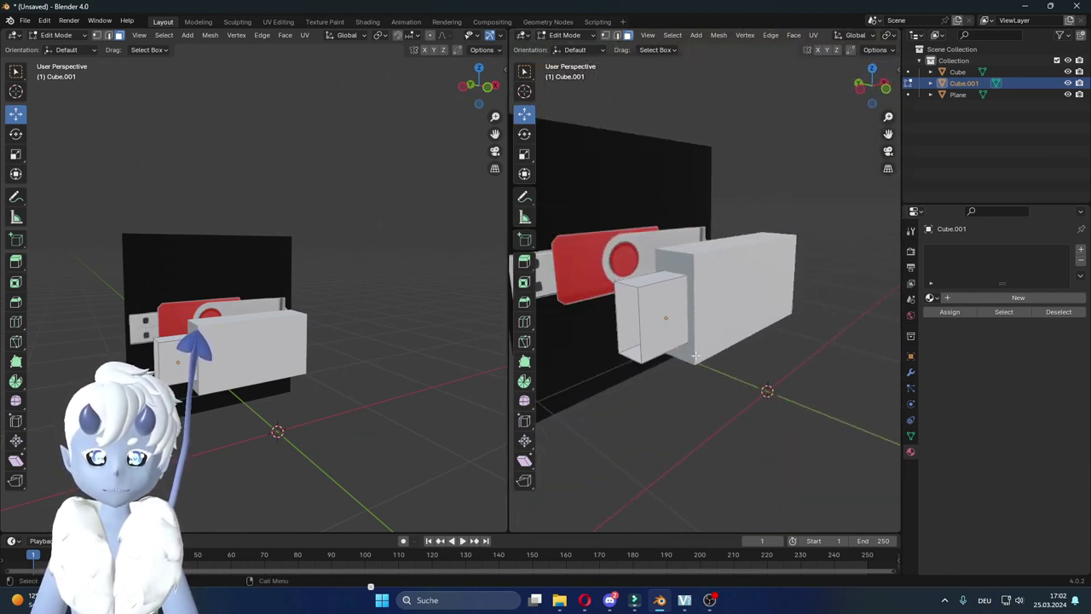
# Step: Return to Object Mode, select the main casing, and set the right view to front
pyautogui.press('Tab')
pyautogui.click(736, 309)
pyautogui.click(642, 320)
pyautogui.click(737, 280)
pyautogui.keyDown('alt'); pyautogui.moveTo(790, 279); pyautogui.dragTo(692, 326, button='middle'); pyautogui.keyUp('alt')
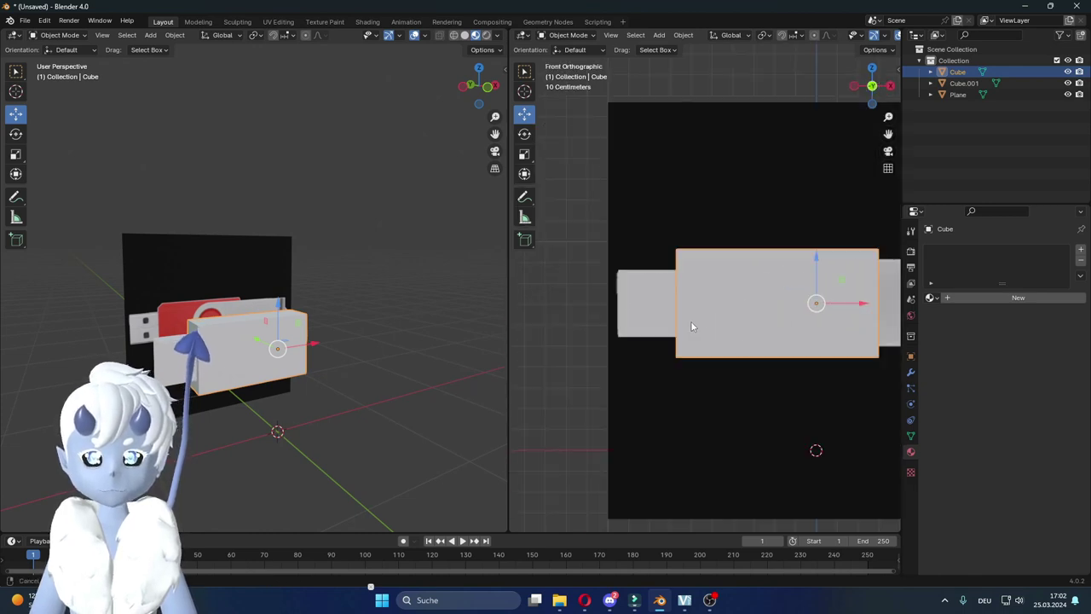
# Step: Duplicate the casing, move it left, shrink it to about 0.56, and shift it along Y
pyautogui.hotkey('shift', 'd')
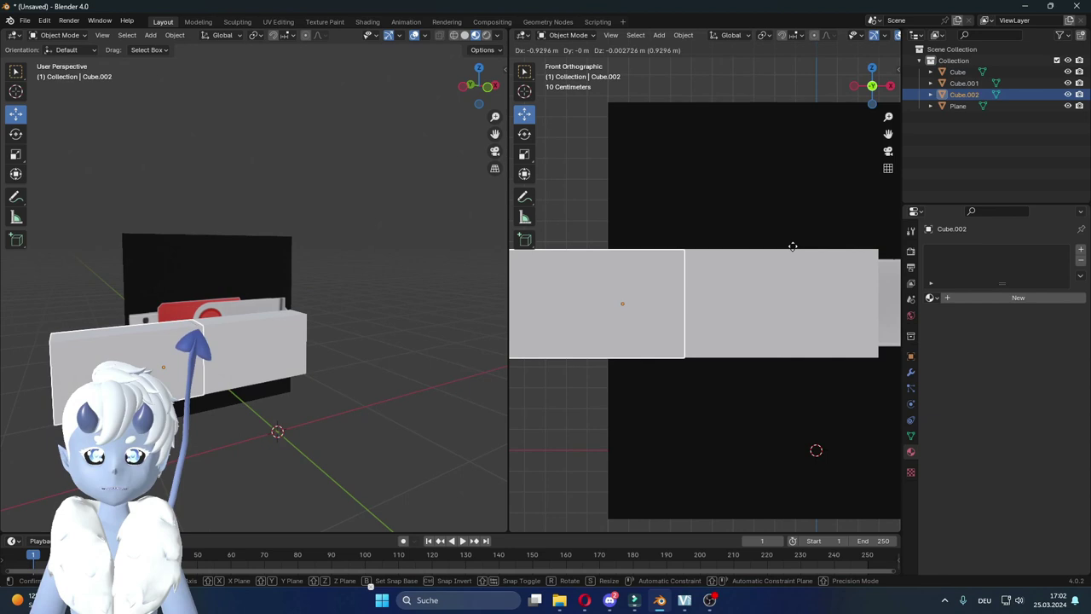
pyautogui.press('Escape')
pyautogui.moveTo(849, 305); pyautogui.dragTo(715, 306)
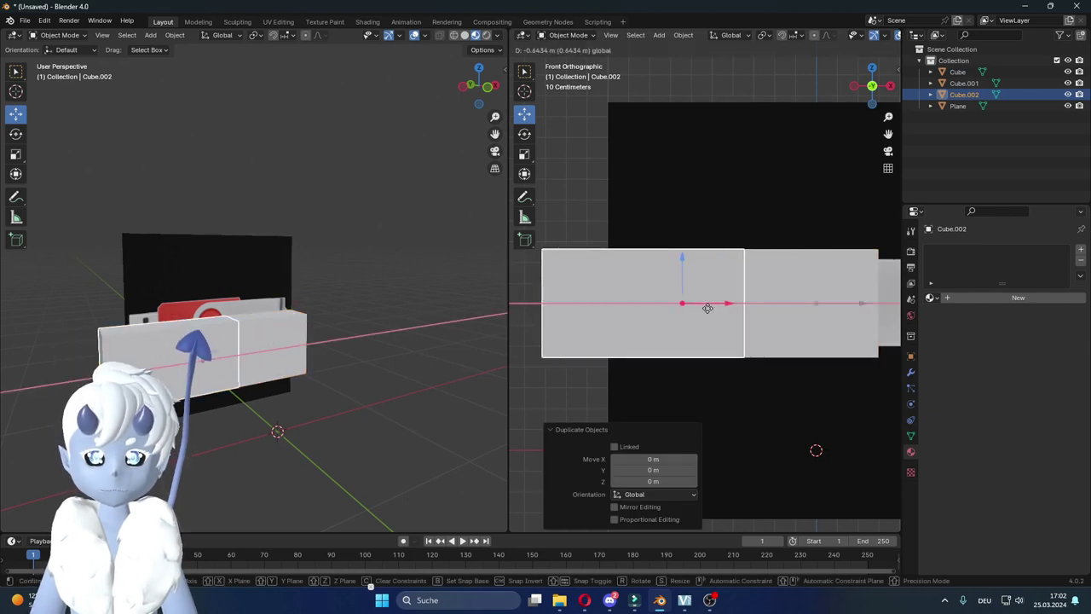
pyautogui.press('s')
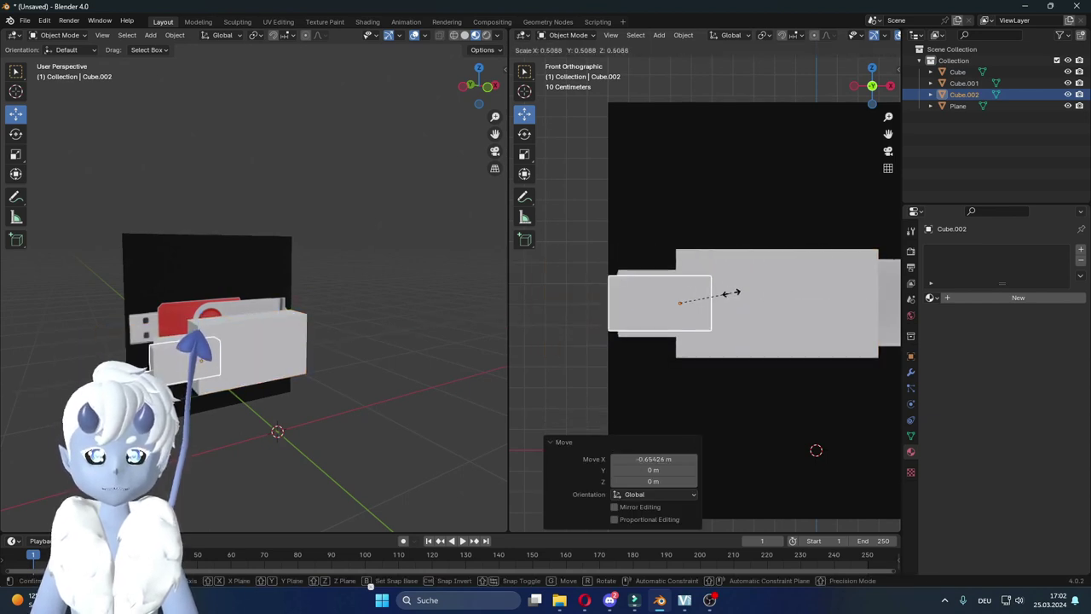
pyautogui.click(738, 297)
pyautogui.moveTo(738, 298)
pyautogui.mouseDown(button='middle')
pyautogui.moveTo(722, 307)
pyautogui.moveTo(824, 309)
pyautogui.moveTo(715, 308)
pyautogui.mouseUp(button='middle')
pyautogui.moveTo(687, 305); pyautogui.dragTo(681, 310)
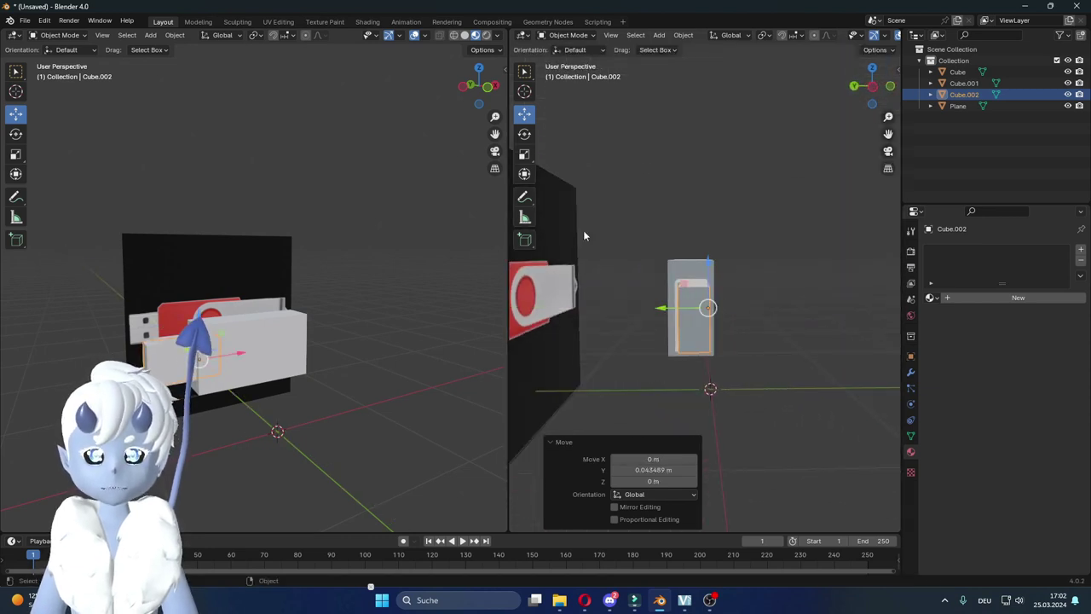
# Step: Scale the duplicate to 0.356 along Y and enter Edit Mode on it
pyautogui.click(525, 133)
pyautogui.click(524, 154)
pyautogui.moveTo(667, 309); pyautogui.dragTo(692, 309)
pyautogui.click(525, 114)
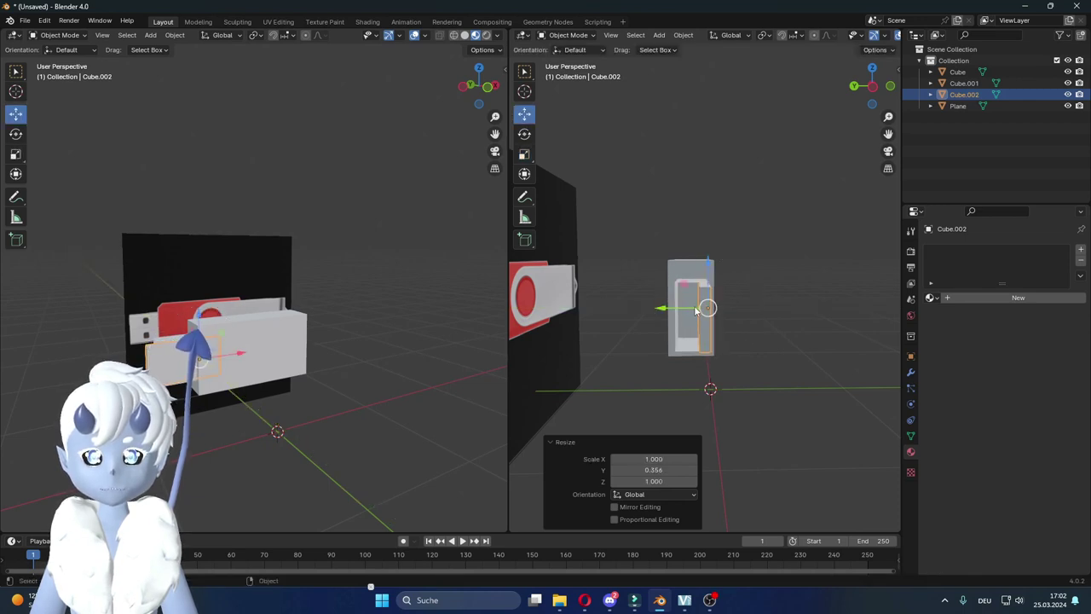
pyautogui.moveTo(698, 311)
pyautogui.mouseDown(button='middle')
pyautogui.moveTo(671, 320)
pyautogui.moveTo(709, 333)
pyautogui.moveTo(723, 365)
pyautogui.mouseUp(button='middle')
pyautogui.press('Tab')
# Step: Push the connector piece's end face about 0.108 m further along X
pyautogui.scroll(2, 747, 322)
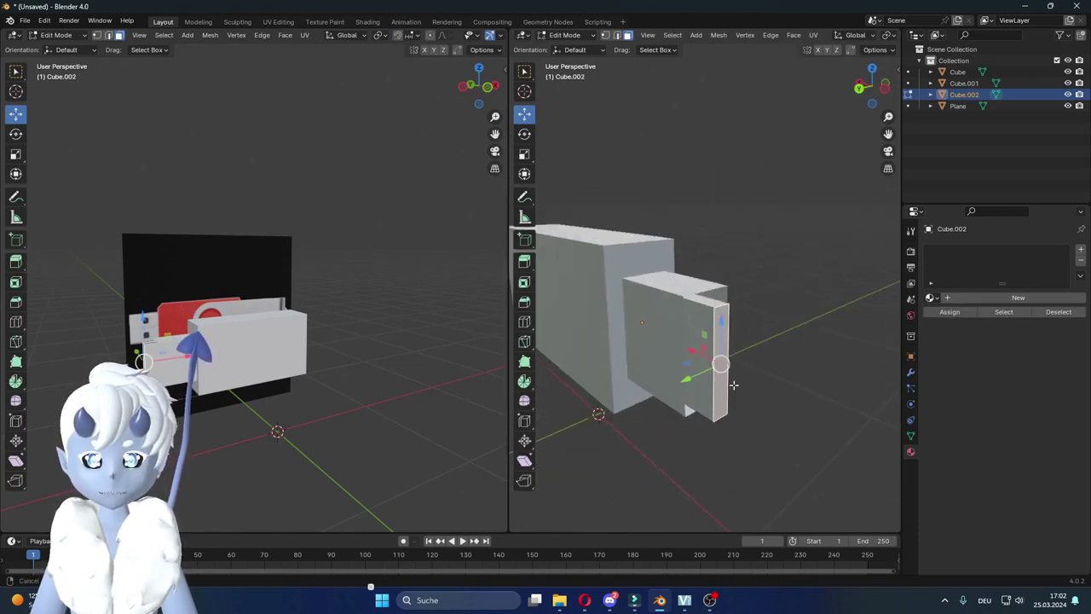
pyautogui.moveTo(722, 364); pyautogui.dragTo(685, 349)
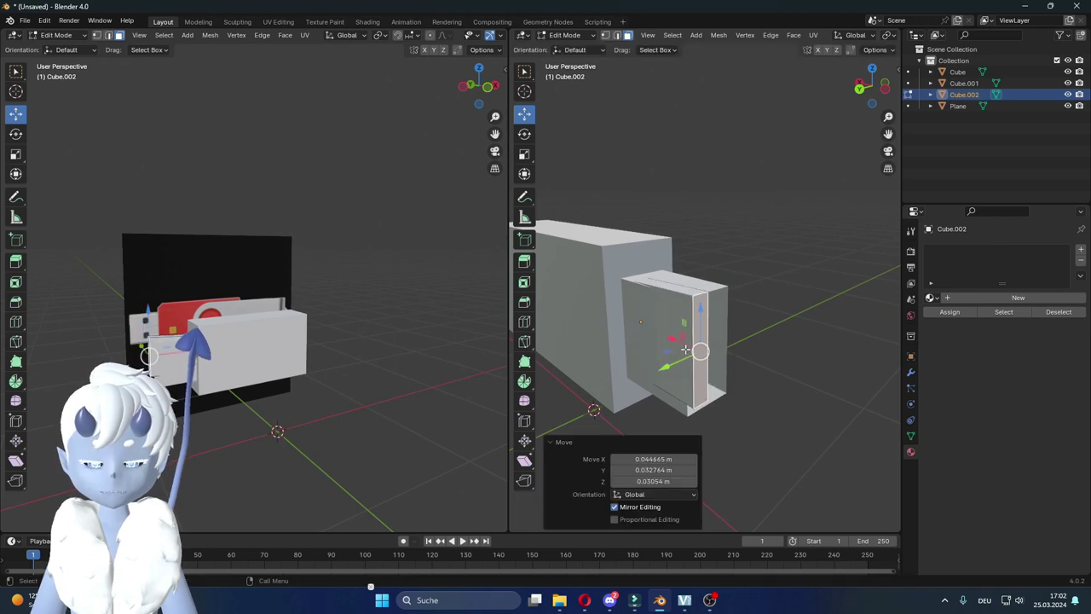
pyautogui.moveTo(699, 354); pyautogui.dragTo(750, 368, button='middle')
pyautogui.moveTo(729, 346); pyautogui.dragTo(700, 350)
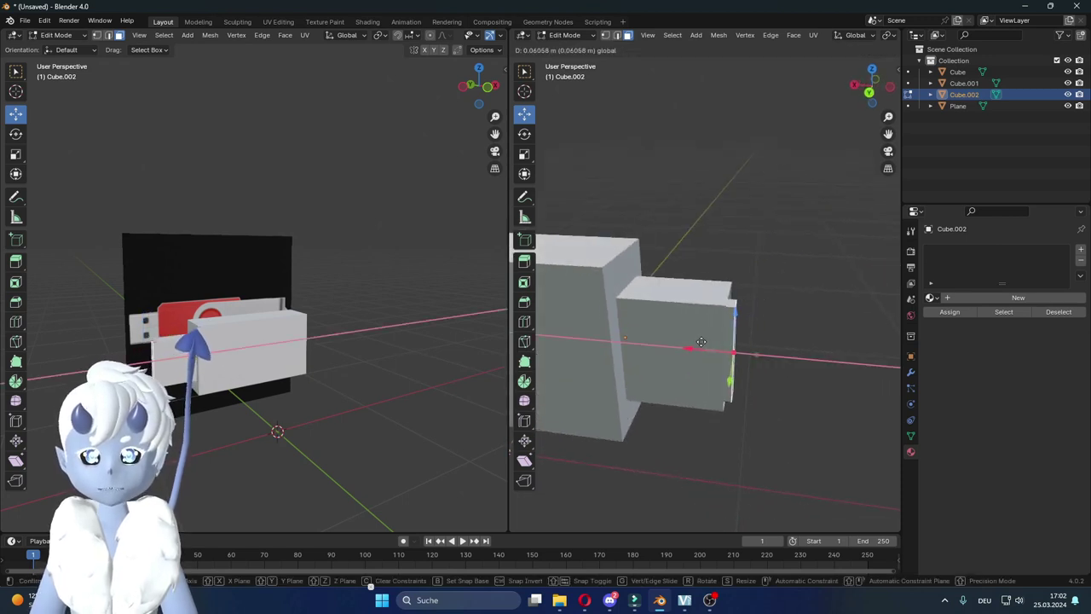
pyautogui.moveTo(701, 349)
pyautogui.mouseDown(button='middle')
pyautogui.moveTo(573, 339)
pyautogui.moveTo(576, 329)
pyautogui.mouseUp(button='middle')
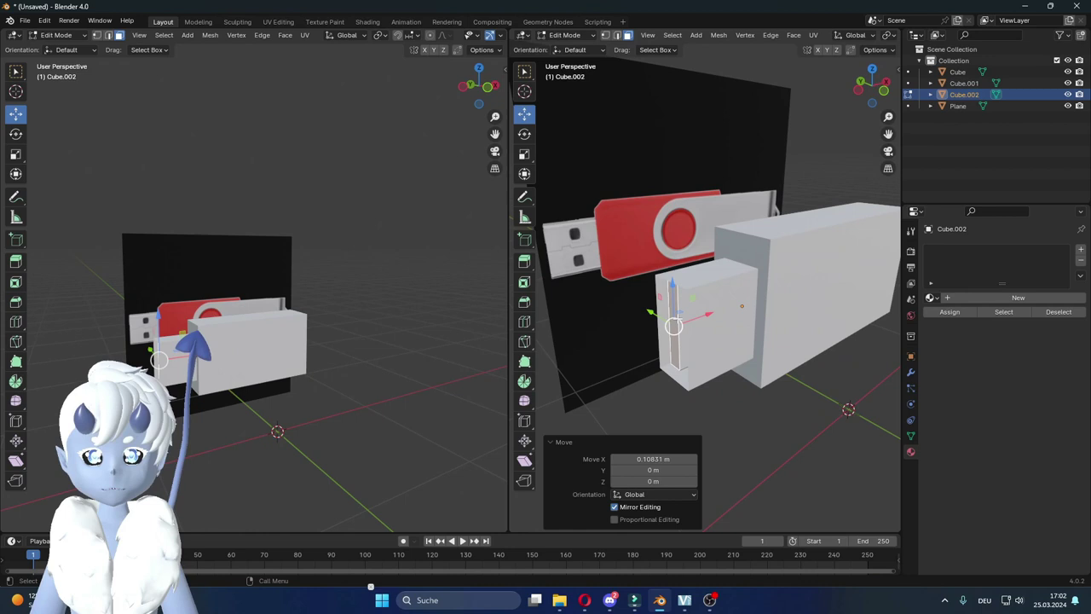
pyautogui.moveTo(708, 315); pyautogui.dragTo(700, 317)
pyautogui.moveTo(700, 316)
pyautogui.mouseDown(button='middle')
pyautogui.moveTo(733, 335)
pyautogui.moveTo(722, 370)
pyautogui.moveTo(680, 284)
pyautogui.mouseUp(button='middle')
# Step: Return to Object Mode and duplicate the main casing with Shift+D
pyautogui.press('Tab')
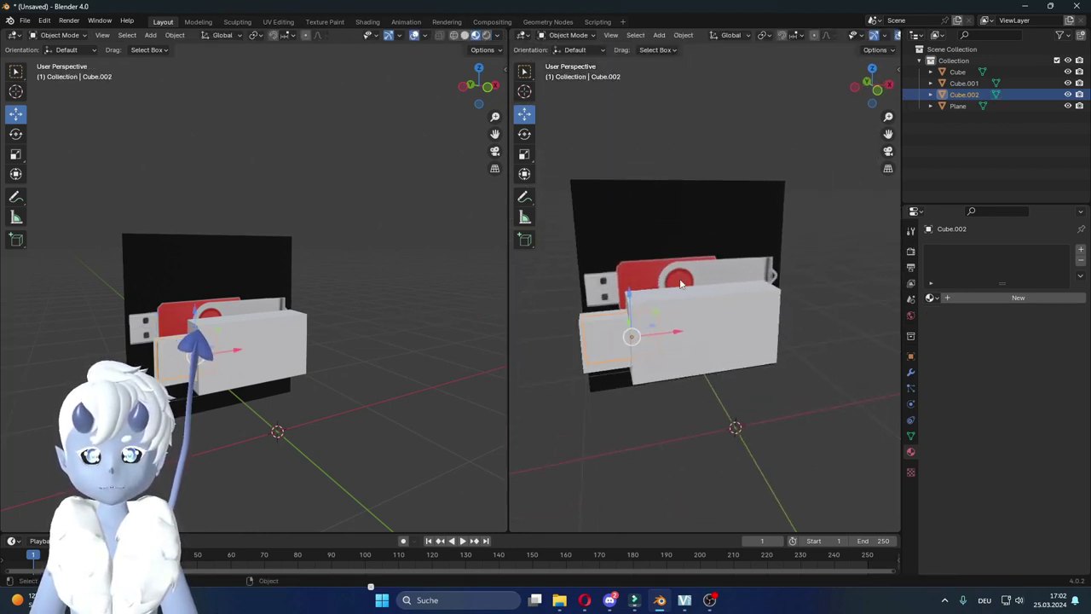
pyautogui.click(704, 275)
pyautogui.moveTo(788, 258)
pyautogui.mouseDown(button='middle')
pyautogui.moveTo(692, 300)
pyautogui.moveTo(684, 280)
pyautogui.mouseUp(button='middle')
pyautogui.hotkey('shift', 'd')
# Step: Flatten the duplicate to Z scale 0.745 and slide it 0.282 m back along X
pyautogui.press('Escape')
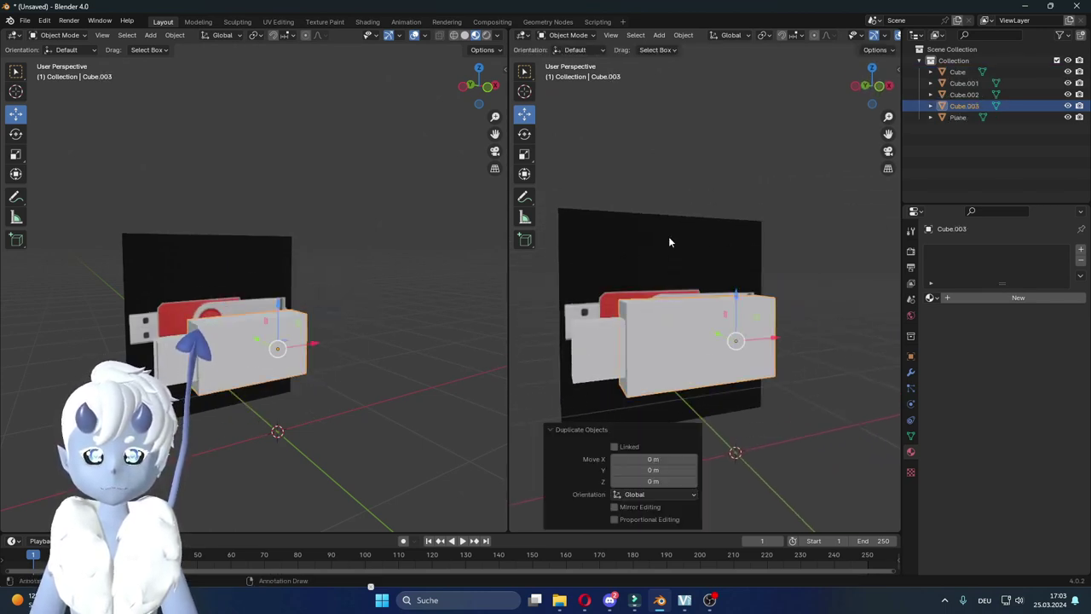
pyautogui.moveTo(668, 236); pyautogui.dragTo(663, 310, button='middle')
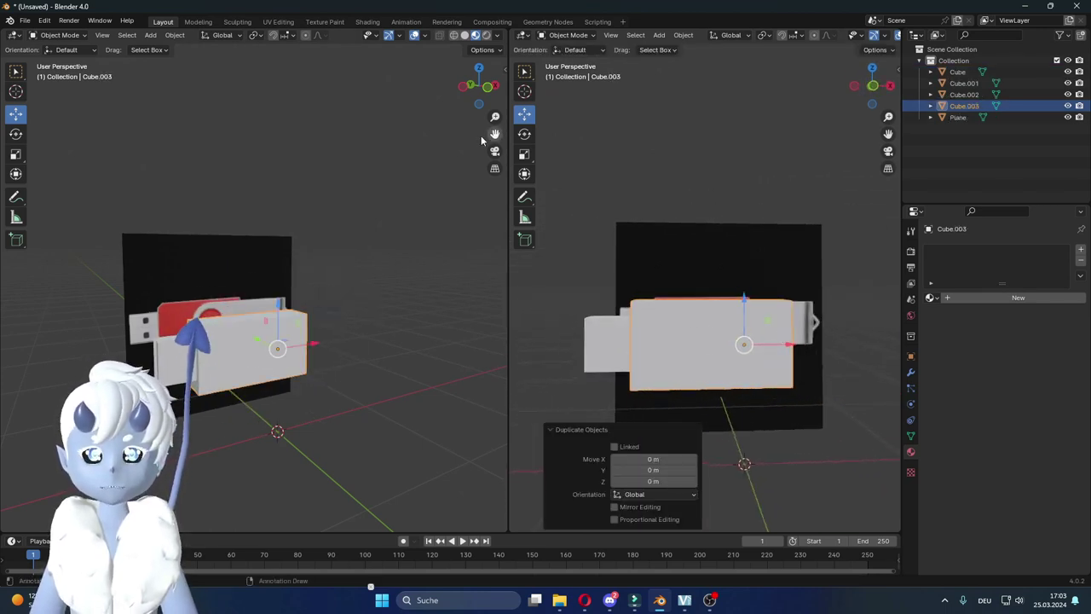
pyautogui.click(525, 154)
pyautogui.moveTo(743, 297); pyautogui.dragTo(792, 345)
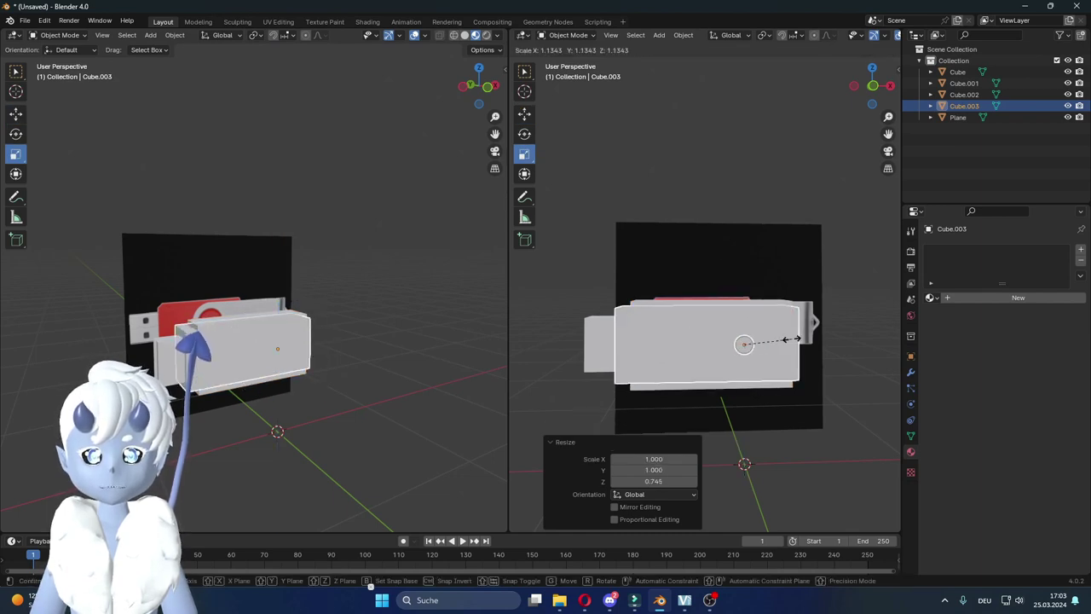
pyautogui.click(523, 114)
pyautogui.moveTo(770, 341); pyautogui.dragTo(814, 342)
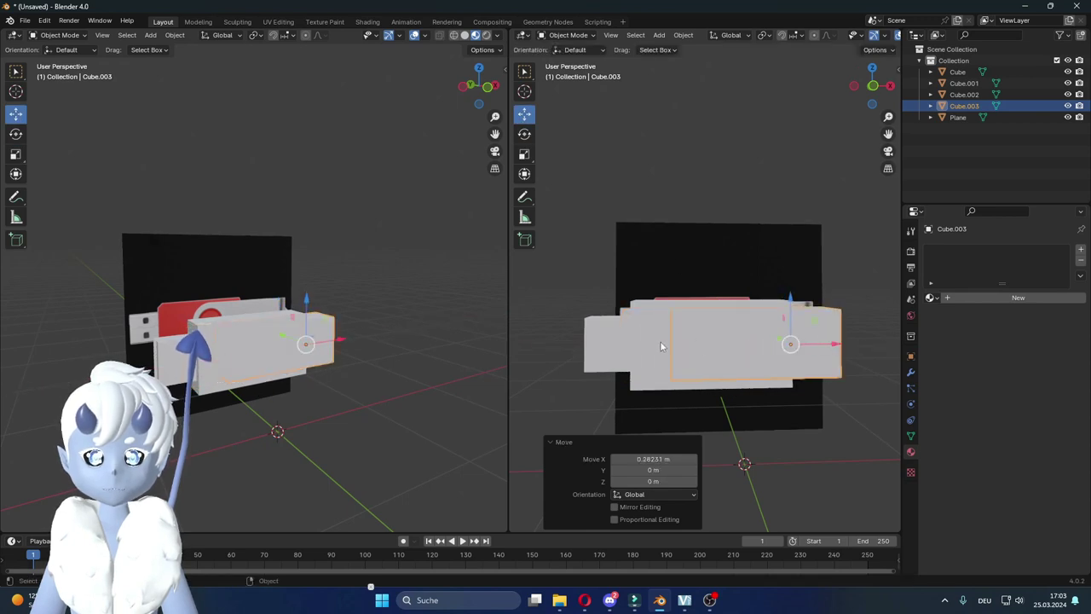
# Step: In side view, scale the duplicate along Y and shift it slightly along Y
pyautogui.press('ctrl+KP_3')
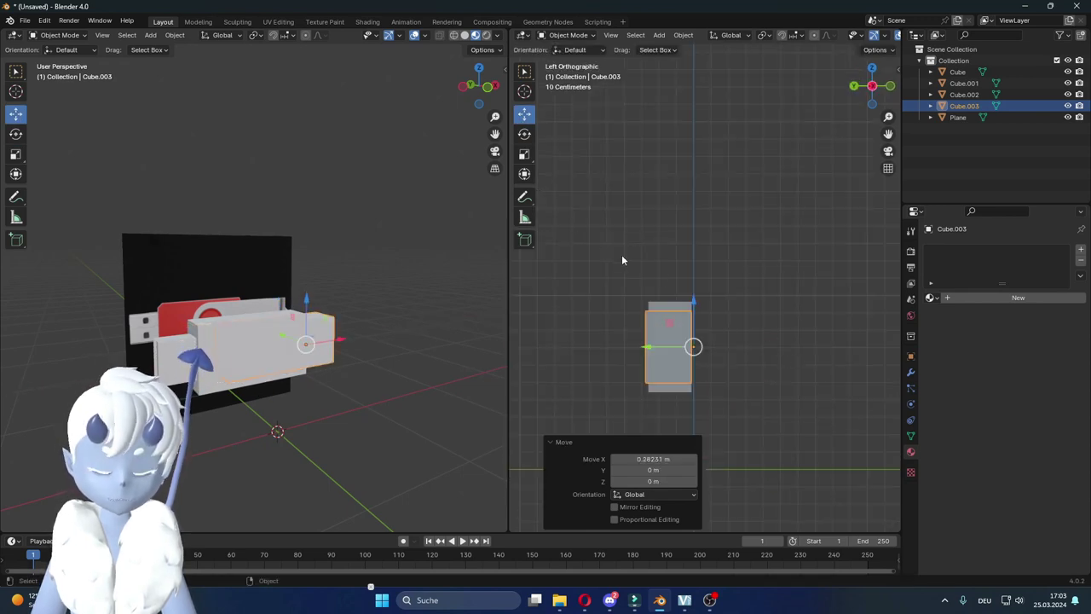
pyautogui.click(524, 133)
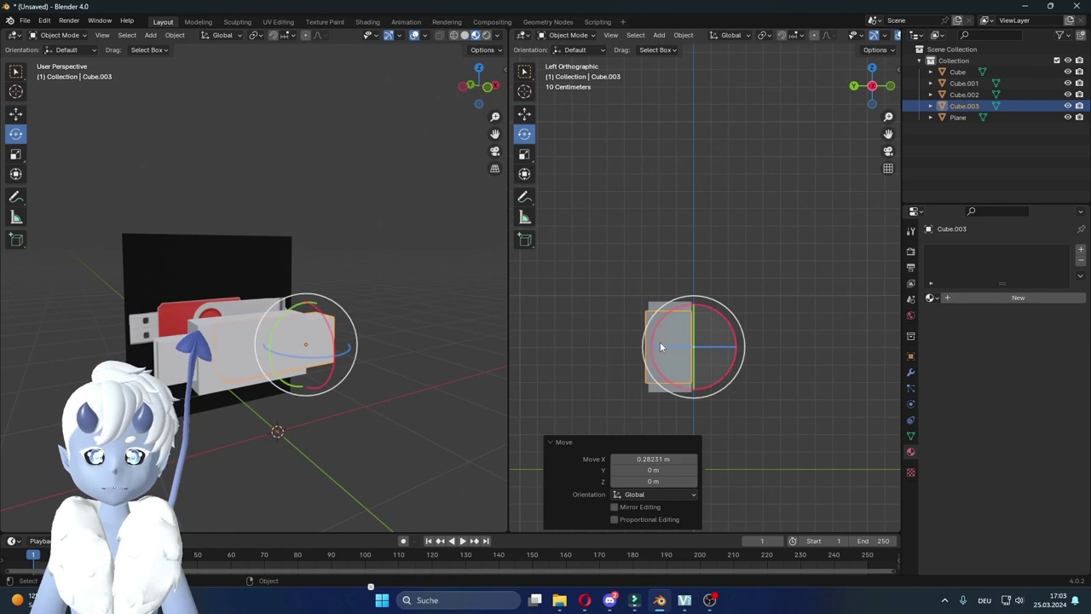
pyautogui.click(523, 152)
pyautogui.moveTo(655, 347)
pyautogui.mouseDown()
pyautogui.moveTo(637, 341)
pyautogui.moveTo(663, 342)
pyautogui.mouseUp()
pyautogui.click(524, 114)
pyautogui.moveTo(663, 342); pyautogui.dragTo(678, 302, button='middle')
# Step: Adjust the duplicate's mesh faces in Edit Mode, then return to Object Mode
pyautogui.press('Tab')
pyautogui.click(661, 332)
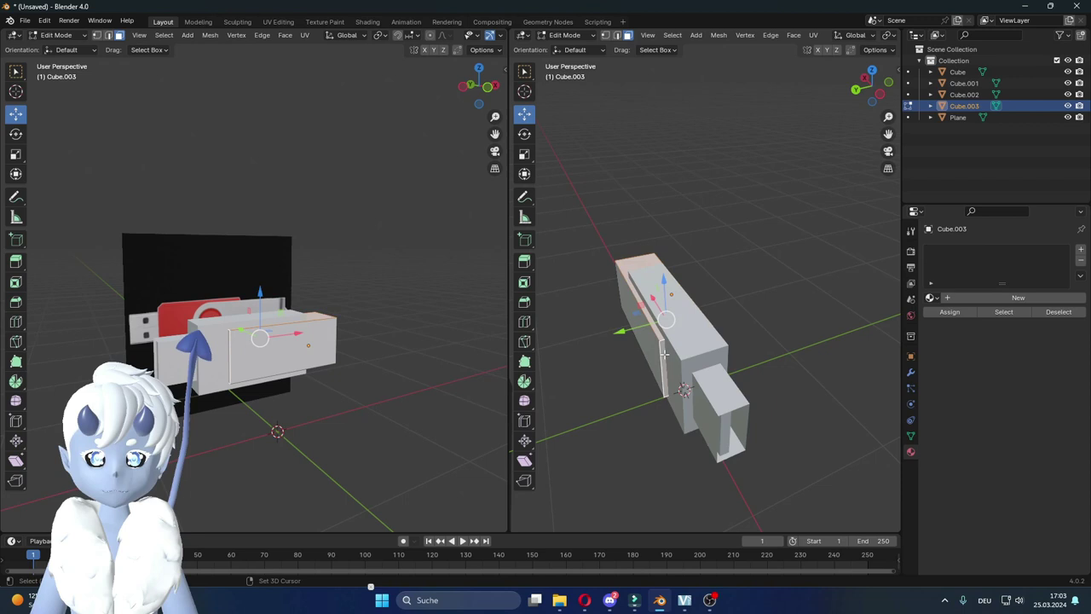
pyautogui.moveTo(663, 351); pyautogui.dragTo(653, 316, button='middle')
pyautogui.click(666, 319)
pyautogui.rightClick(666, 317)
pyautogui.click(667, 317)
pyautogui.moveTo(670, 233); pyautogui.dragTo(535, 373, button='middle')
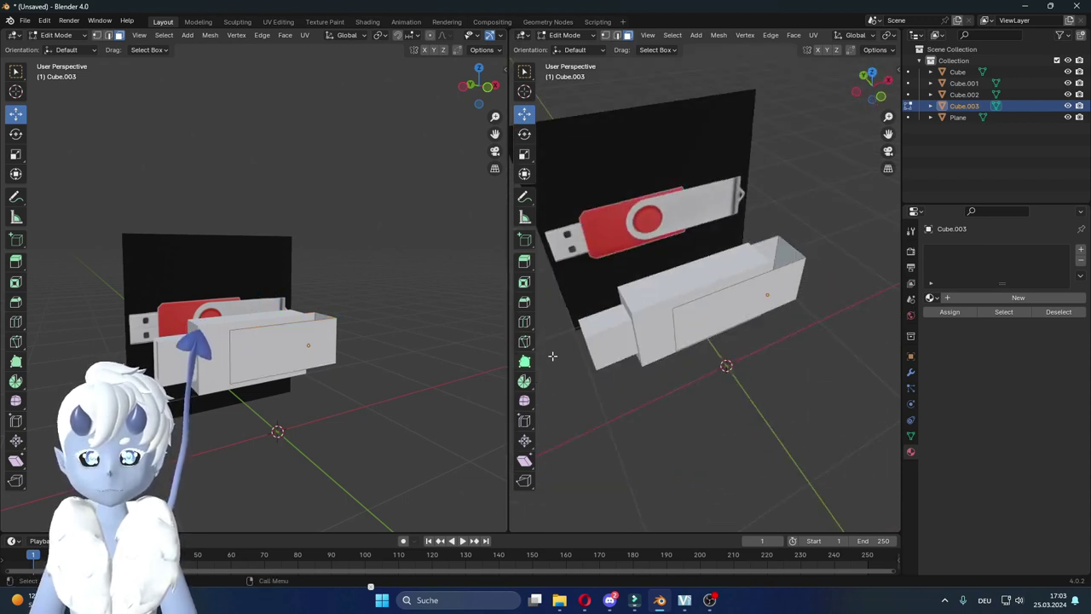
pyautogui.press('KP_1')
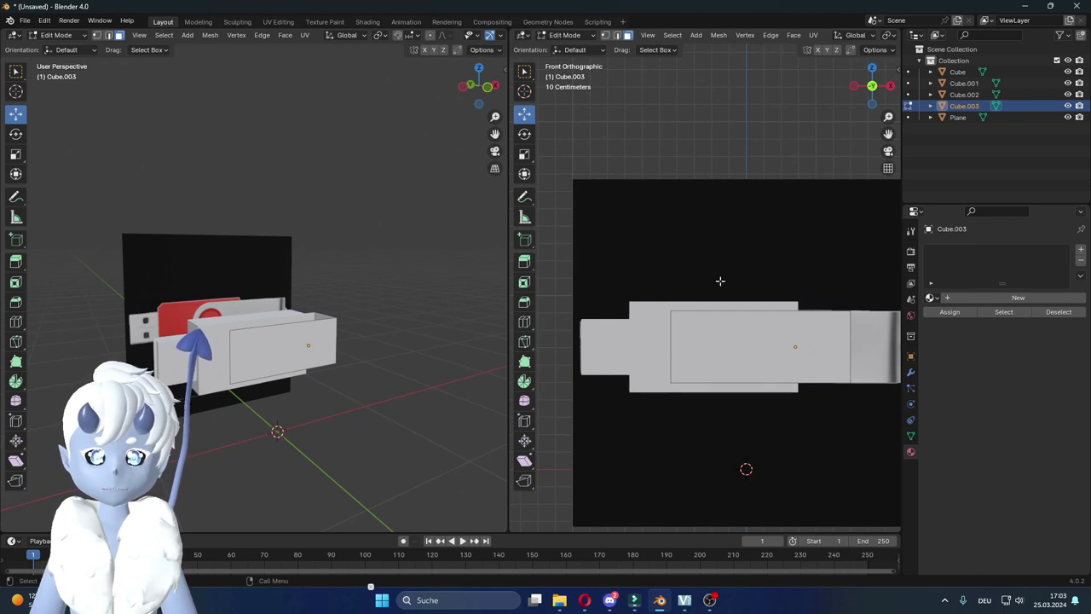
pyautogui.moveTo(720, 280); pyautogui.dragTo(716, 316, button='middle')
pyautogui.press('Tab')
# Step: Deselect everything and view the stick from the front
pyautogui.moveTo(783, 341)
pyautogui.mouseDown(button='middle')
pyautogui.moveTo(781, 442)
pyautogui.moveTo(769, 424)
pyautogui.moveTo(843, 433)
pyautogui.moveTo(730, 450)
pyautogui.moveTo(725, 471)
pyautogui.moveTo(875, 364)
pyautogui.mouseUp(button='middle')
pyautogui.click(781, 441)
pyautogui.moveTo(773, 412)
pyautogui.mouseDown(button='middle')
pyautogui.moveTo(823, 377)
pyautogui.moveTo(781, 392)
pyautogui.moveTo(728, 384)
pyautogui.moveTo(810, 394)
pyautogui.mouseUp(button='middle')
pyautogui.moveTo(707, 456)
pyautogui.mouseDown(button='middle')
pyautogui.moveTo(742, 448)
pyautogui.moveTo(652, 438)
pyautogui.moveTo(723, 412)
pyautogui.moveTo(752, 454)
pyautogui.moveTo(667, 359)
pyautogui.moveTo(703, 346)
pyautogui.moveTo(774, 366)
pyautogui.moveTo(664, 435)
pyautogui.mouseUp(button='middle')
# Step: Give the connector cap a new material with a darkened base colour
pyautogui.click(611, 424)
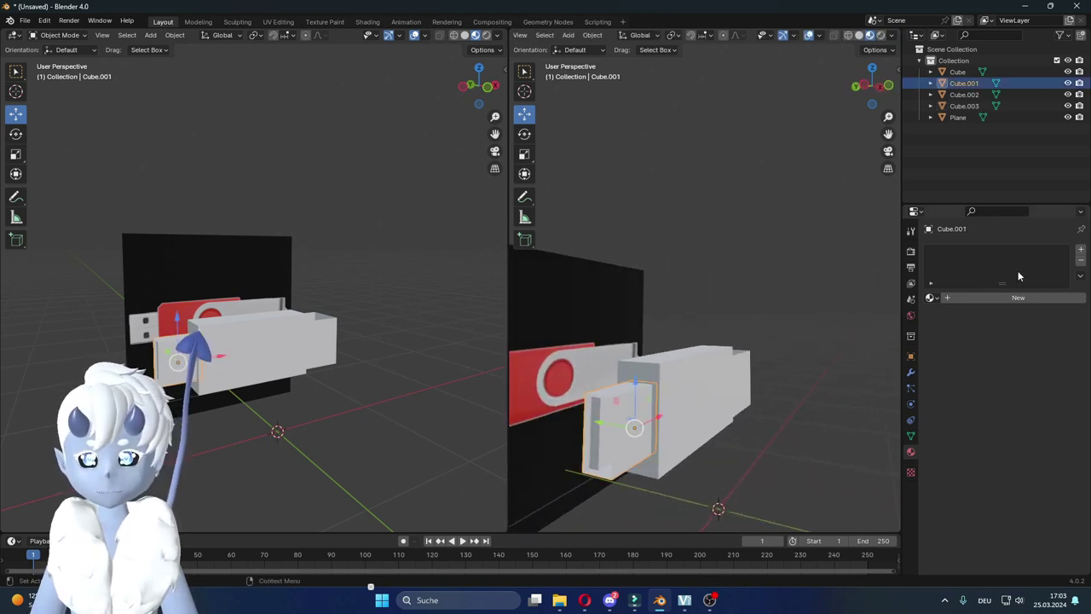
pyautogui.click(956, 298)
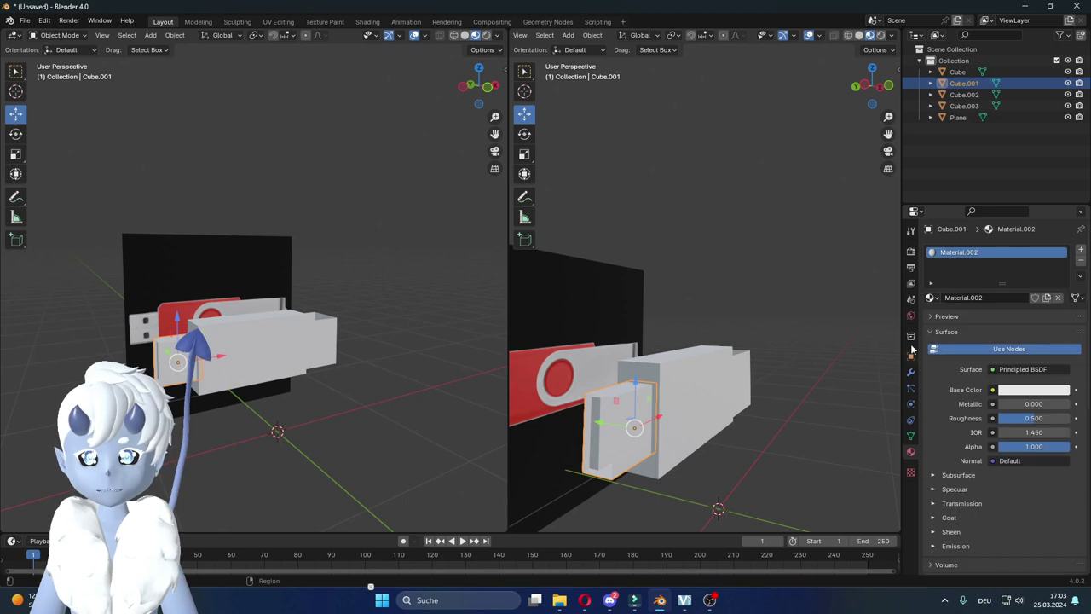
pyautogui.click(993, 390)
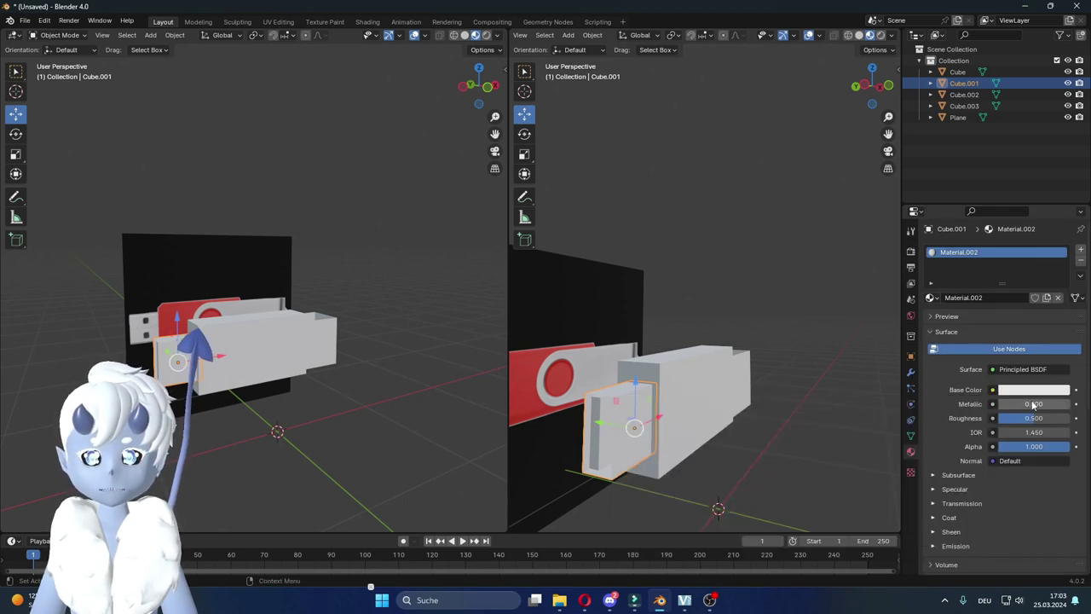
pyautogui.click(1030, 393)
pyautogui.click(1063, 260)
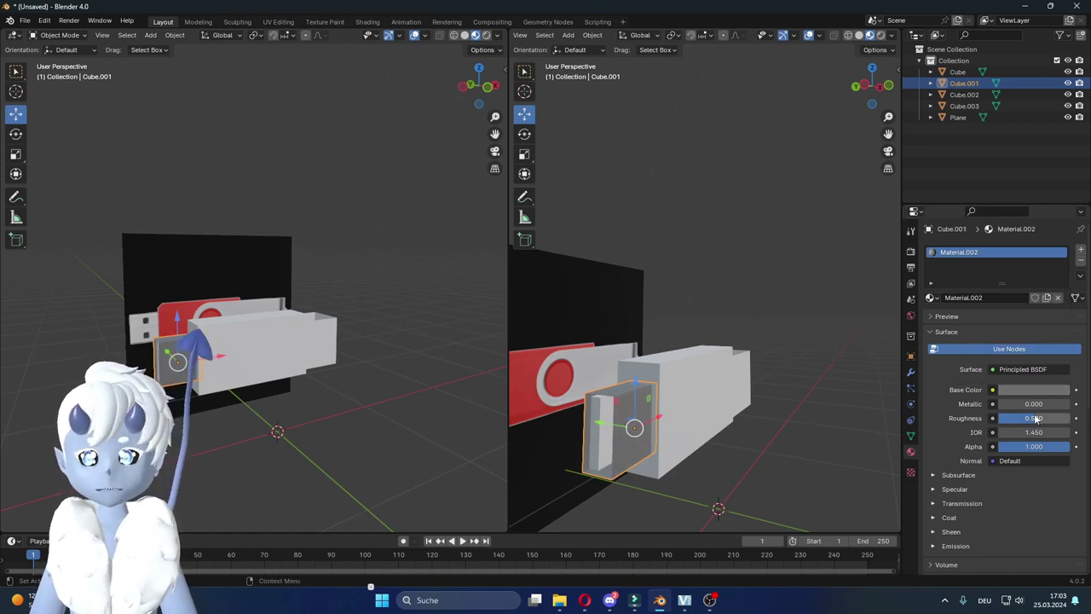
# Step: Assign Material.001 to Cube.002, the dark material to Cube.003, and Material.002 to the main casing
pyautogui.click(598, 441)
pyautogui.click(932, 297)
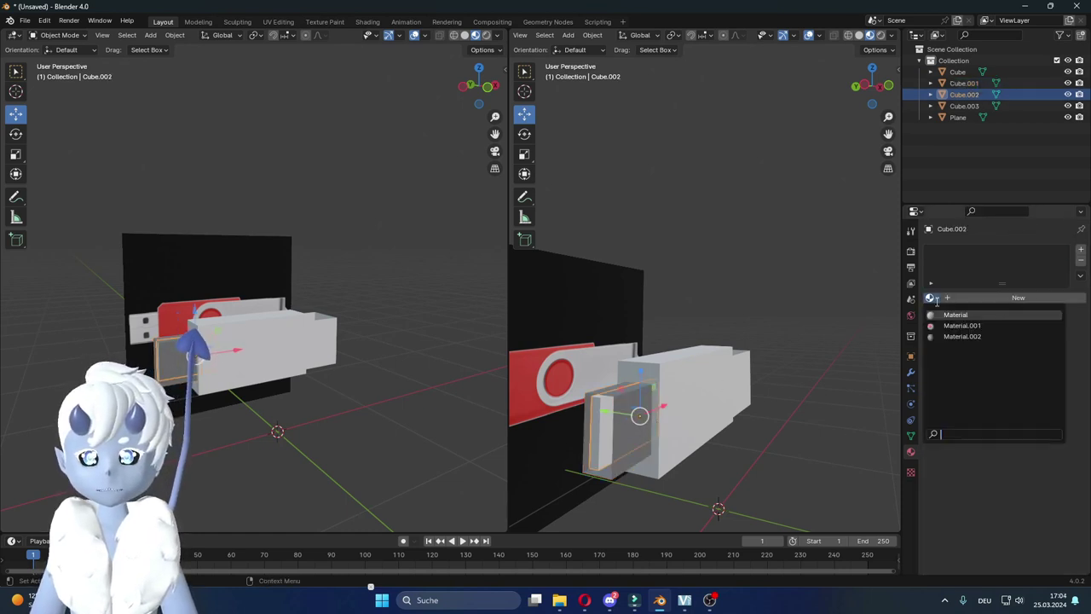
pyautogui.click(962, 326)
pyautogui.moveTo(717, 357); pyautogui.dragTo(791, 371, button='middle')
pyautogui.click(791, 370)
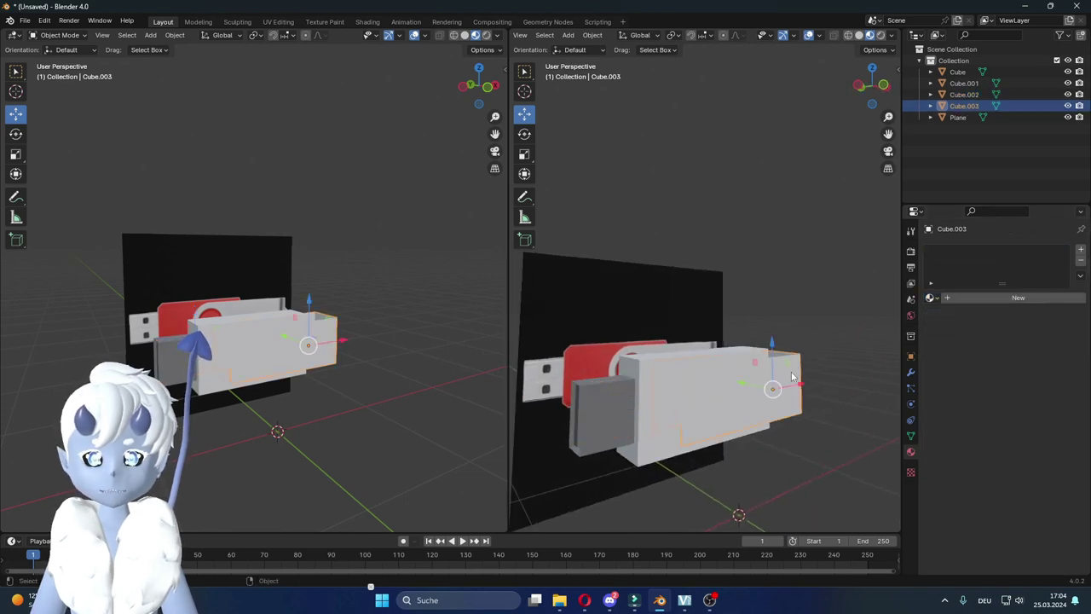
pyautogui.click(931, 298)
pyautogui.click(946, 336)
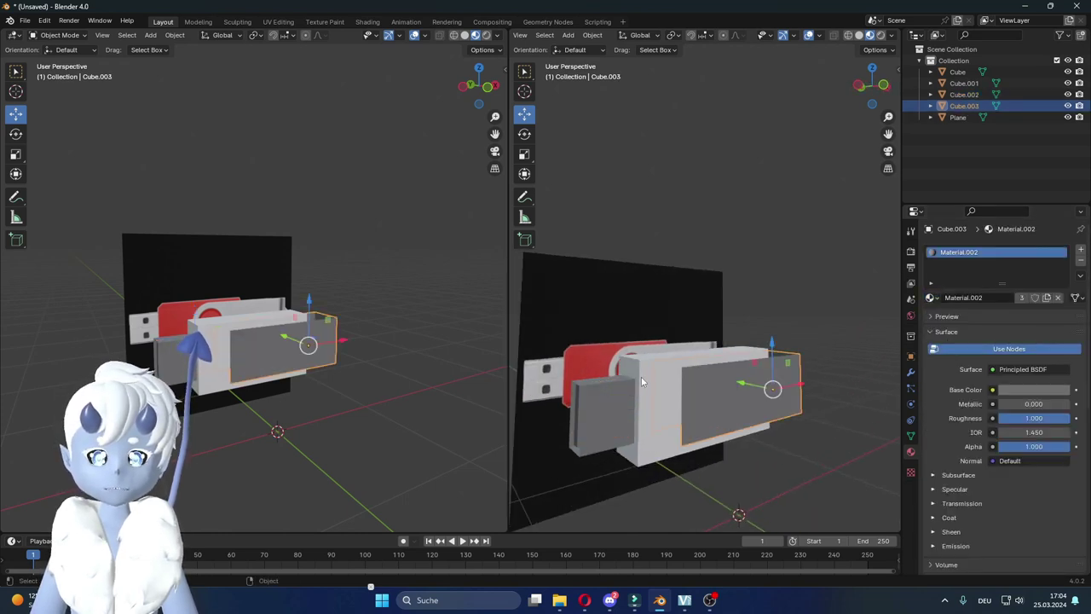
pyautogui.click(647, 375)
pyautogui.click(932, 298)
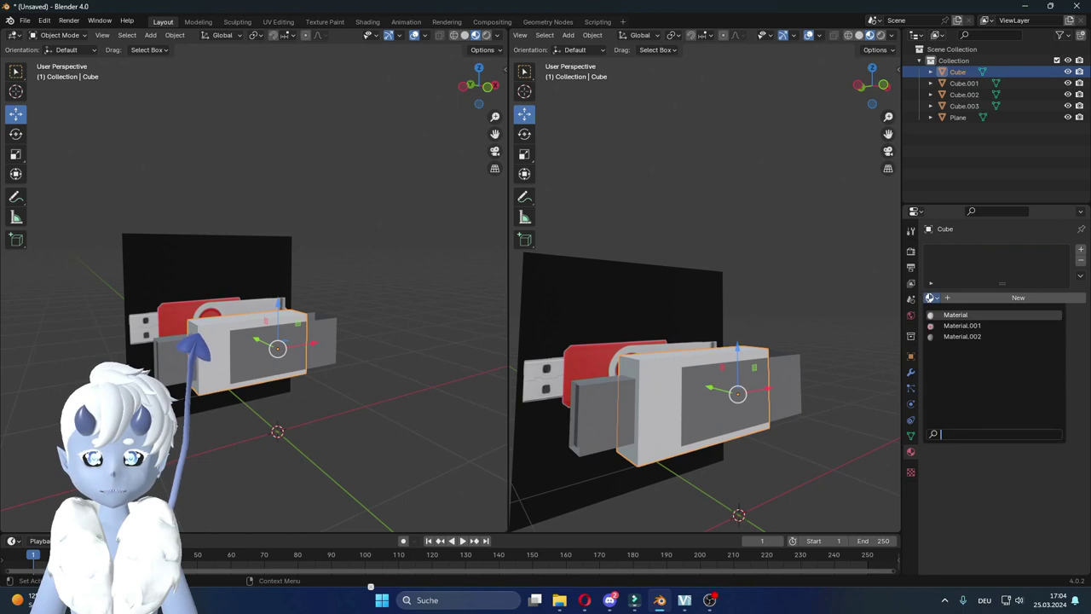
pyautogui.click(946, 334)
pyautogui.moveTo(665, 383); pyautogui.dragTo(705, 388, button='middle')
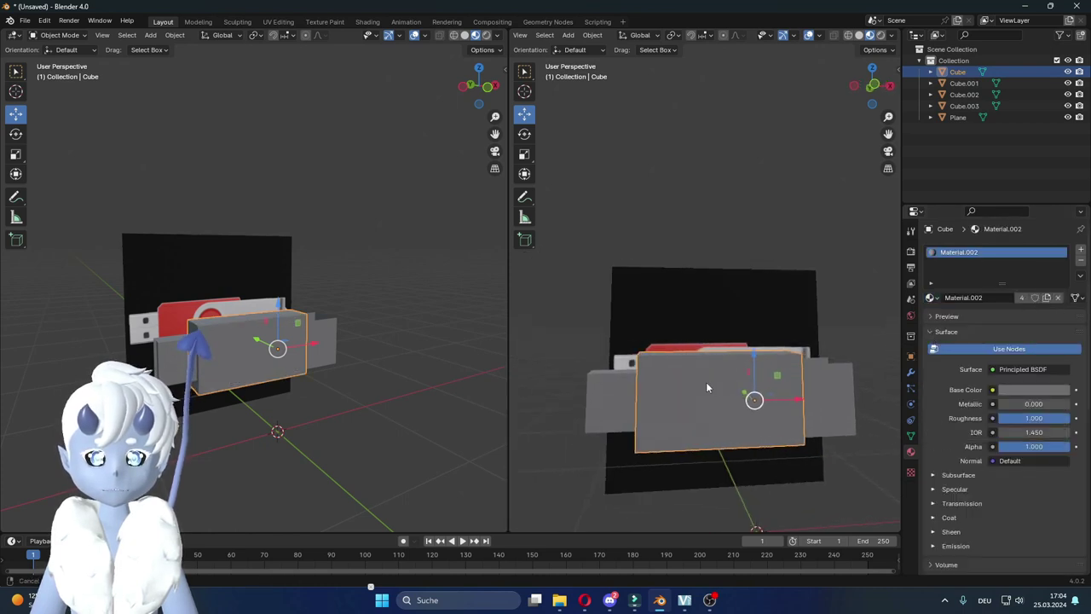
# Step: Switch Cube.003 to the existing white 'Material'
pyautogui.click(811, 375)
pyautogui.moveTo(811, 375); pyautogui.dragTo(797, 388, button='middle')
pyautogui.click(932, 298)
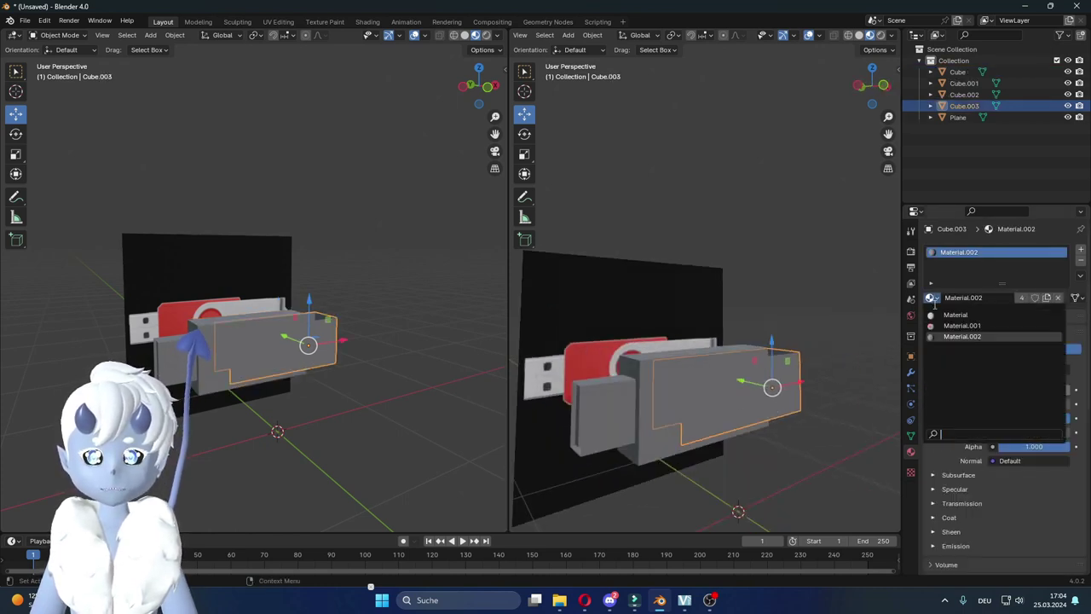
pyautogui.click(954, 316)
# Step: Clear the selection, inspect the white shell from several angles, and select the grey casing
pyautogui.moveTo(733, 400); pyautogui.dragTo(773, 402, button='middle')
pyautogui.click(776, 476)
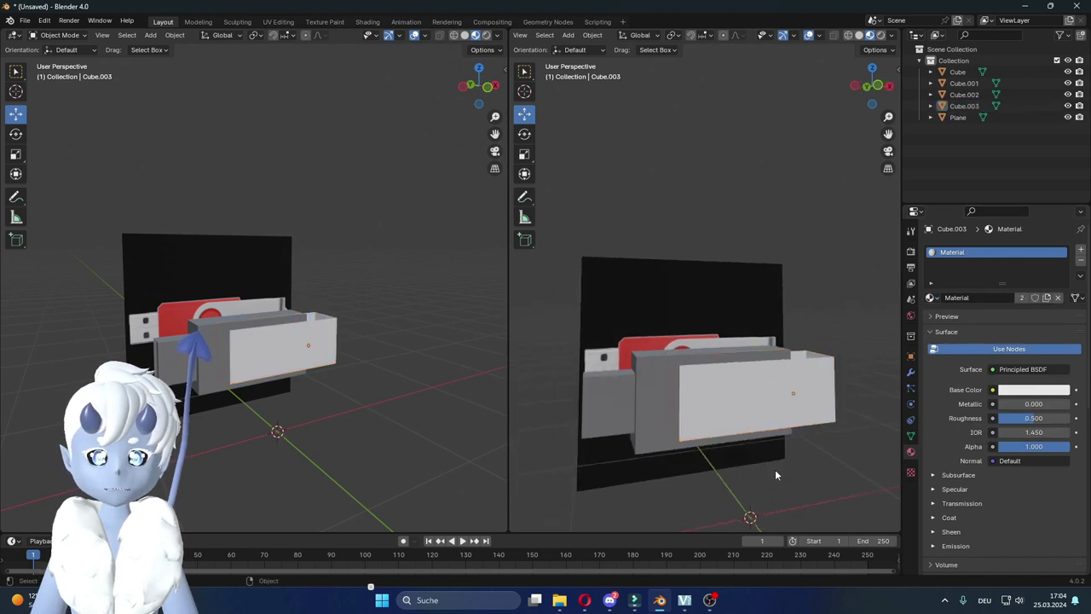
pyautogui.moveTo(861, 416); pyautogui.dragTo(892, 405, button='middle')
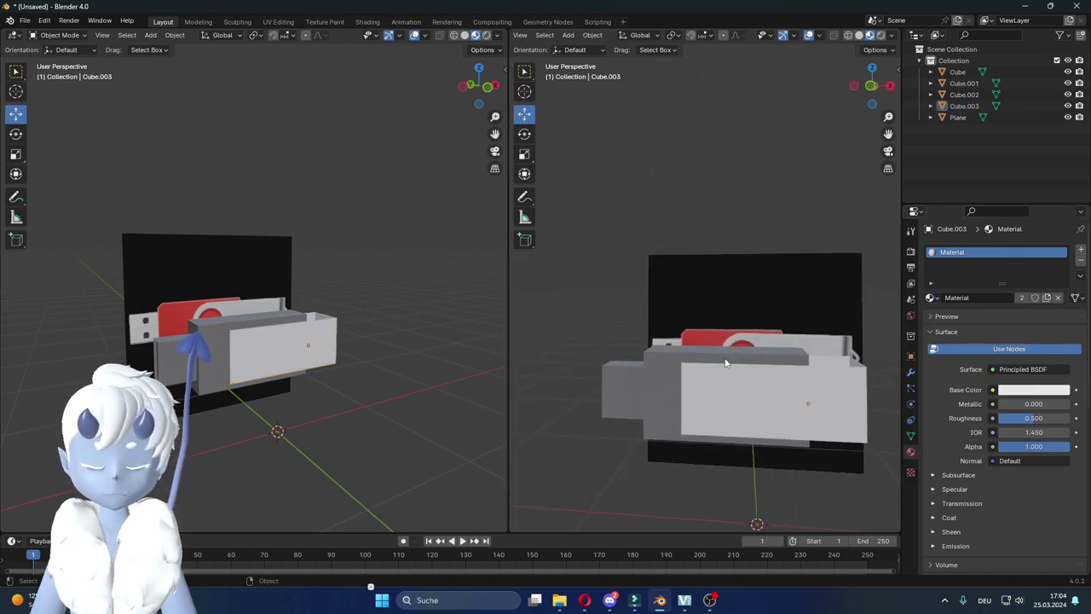
pyautogui.moveTo(716, 334)
pyautogui.mouseDown(button='middle')
pyautogui.moveTo(739, 354)
pyautogui.moveTo(759, 405)
pyautogui.moveTo(791, 394)
pyautogui.moveTo(734, 392)
pyautogui.moveTo(691, 359)
pyautogui.mouseUp(button='middle')
pyautogui.click(691, 359)
# Step: Apply All Transforms to the grey casing with Ctrl+A
pyautogui.moveTo(681, 433)
pyautogui.mouseDown(button='middle')
pyautogui.moveTo(762, 439)
pyautogui.moveTo(723, 438)
pyautogui.mouseUp(button='middle')
pyautogui.hotkey('ctrl', 'a')
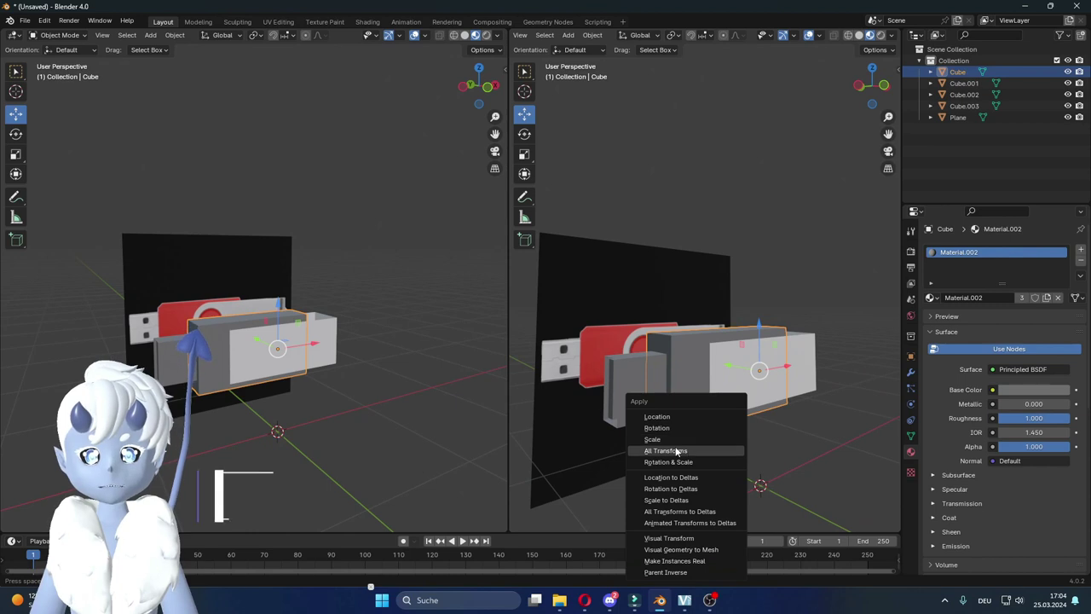
pyautogui.click(676, 450)
pyautogui.moveTo(753, 404); pyautogui.dragTo(725, 397, button='middle')
pyautogui.moveTo(739, 343)
pyautogui.mouseDown(button='middle')
pyautogui.moveTo(729, 399)
pyautogui.moveTo(708, 351)
pyautogui.moveTo(797, 334)
pyautogui.moveTo(779, 341)
pyautogui.moveTo(789, 324)
pyautogui.moveTo(679, 328)
pyautogui.moveTo(691, 321)
pyautogui.moveTo(567, 303)
pyautogui.mouseUp(button='middle')
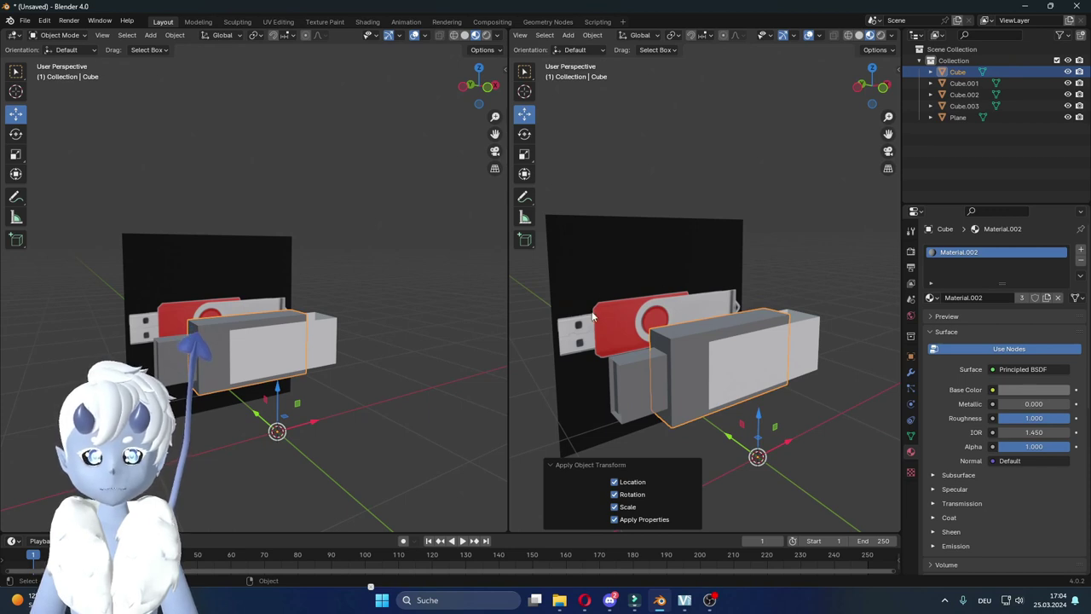
pyautogui.moveTo(729, 353); pyautogui.dragTo(762, 321, button='middle')
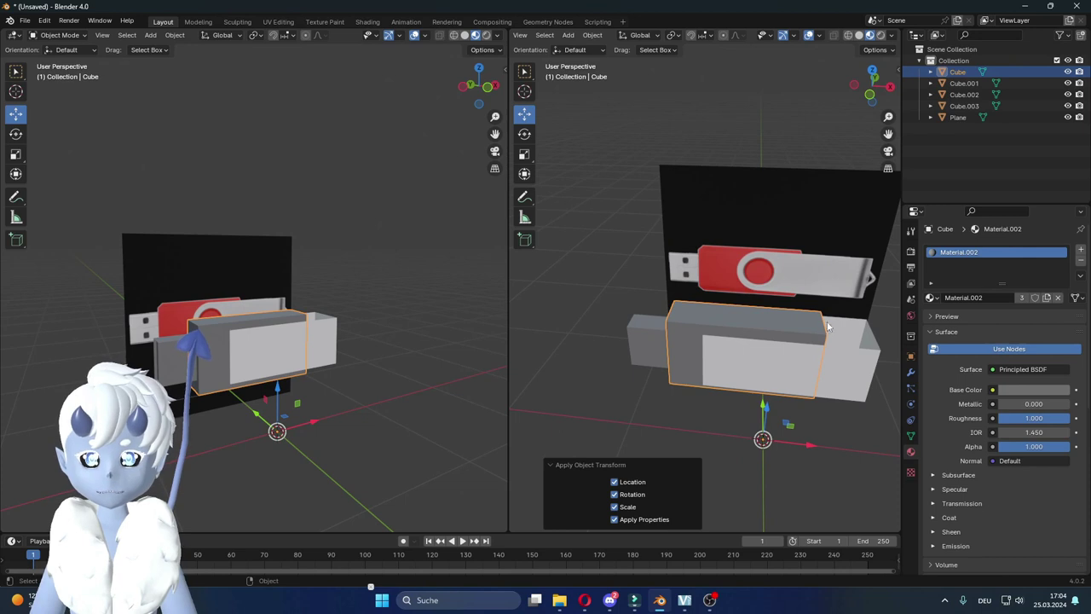
pyautogui.moveTo(726, 341); pyautogui.dragTo(750, 321, button='middle')
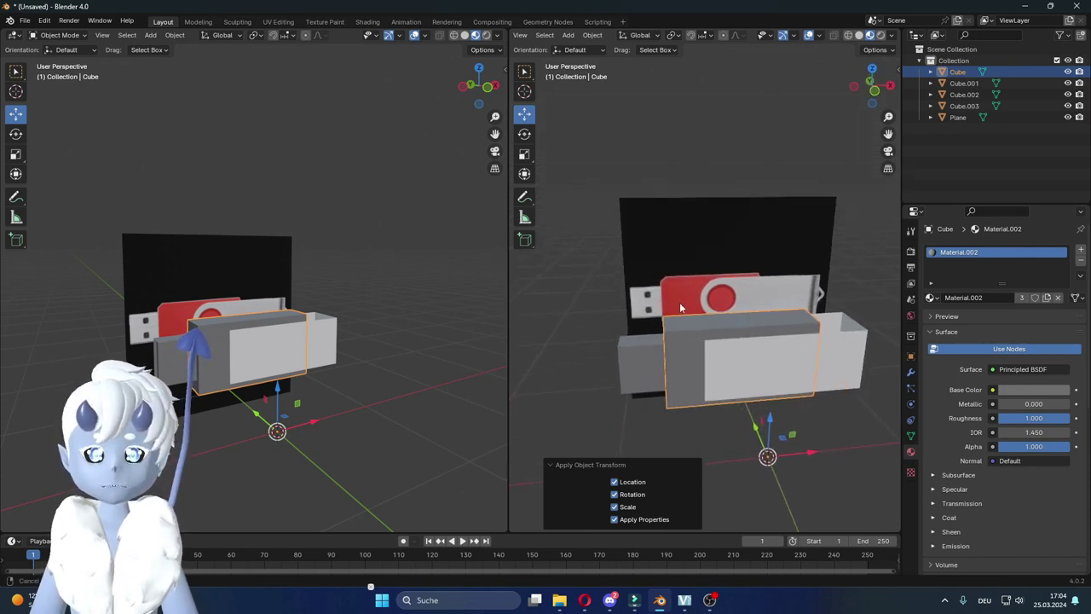
# Step: Enter Edit Mode on the casing and select its end face
pyautogui.press('Tab')
pyautogui.click(657, 365)
pyautogui.moveTo(657, 365); pyautogui.dragTo(581, 109, button='middle')
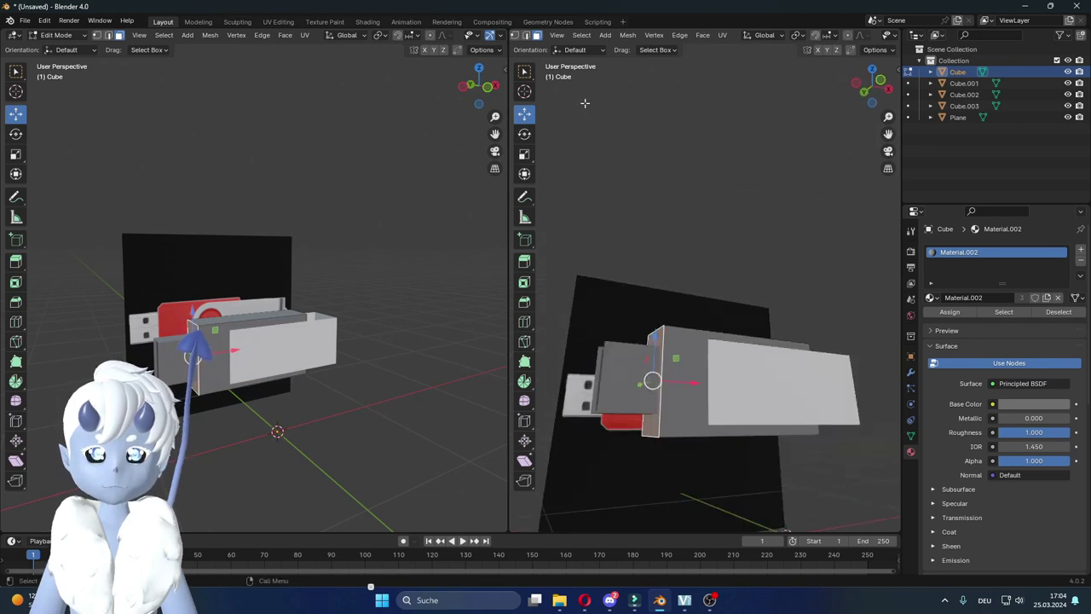
# Step: Bevel the casing's top front edge with the Bevel tool (1 segment), then return to Object Mode
pyautogui.click(654, 313)
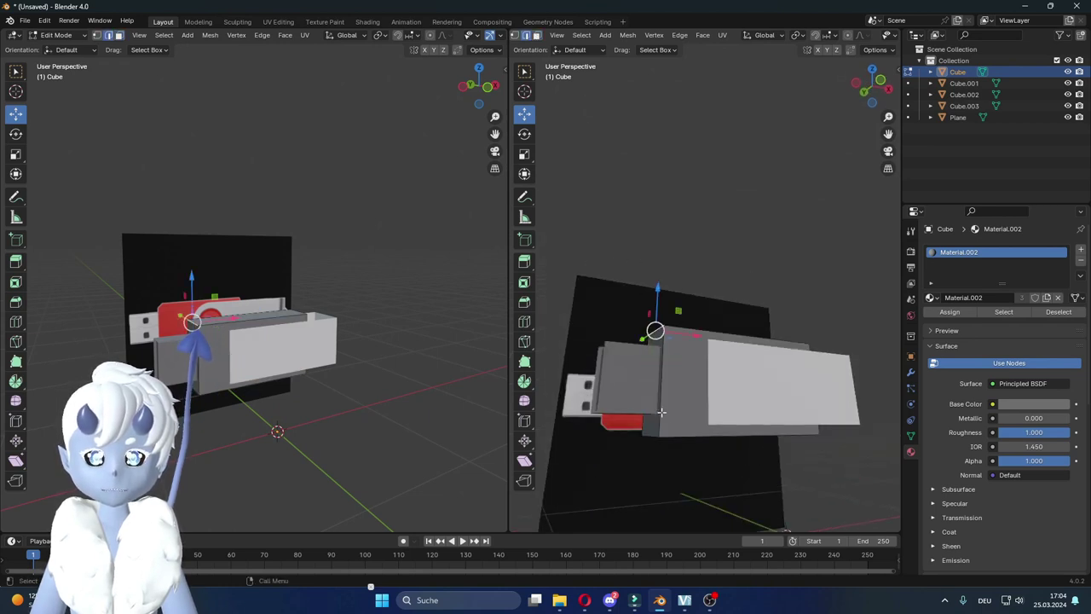
pyautogui.moveTo(652, 439); pyautogui.dragTo(679, 444, button='middle')
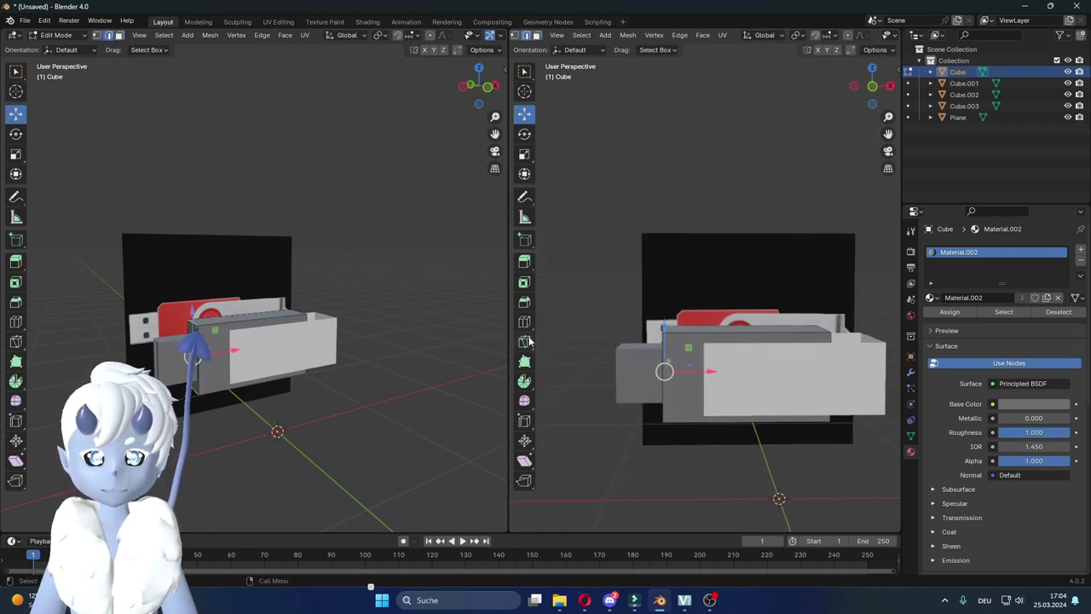
pyautogui.click(524, 301)
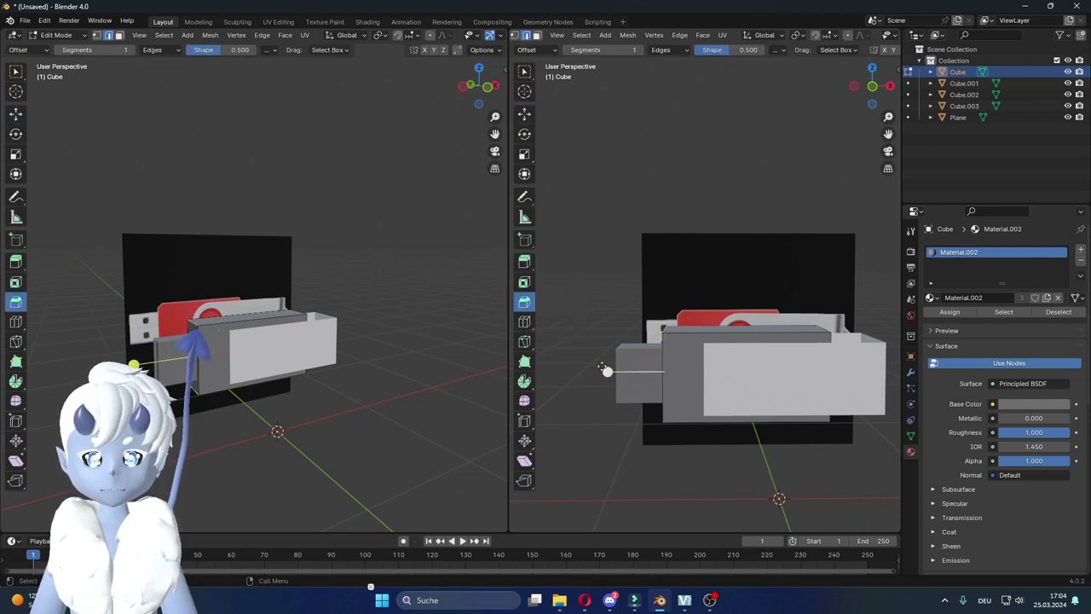
pyautogui.moveTo(605, 371); pyautogui.dragTo(586, 367)
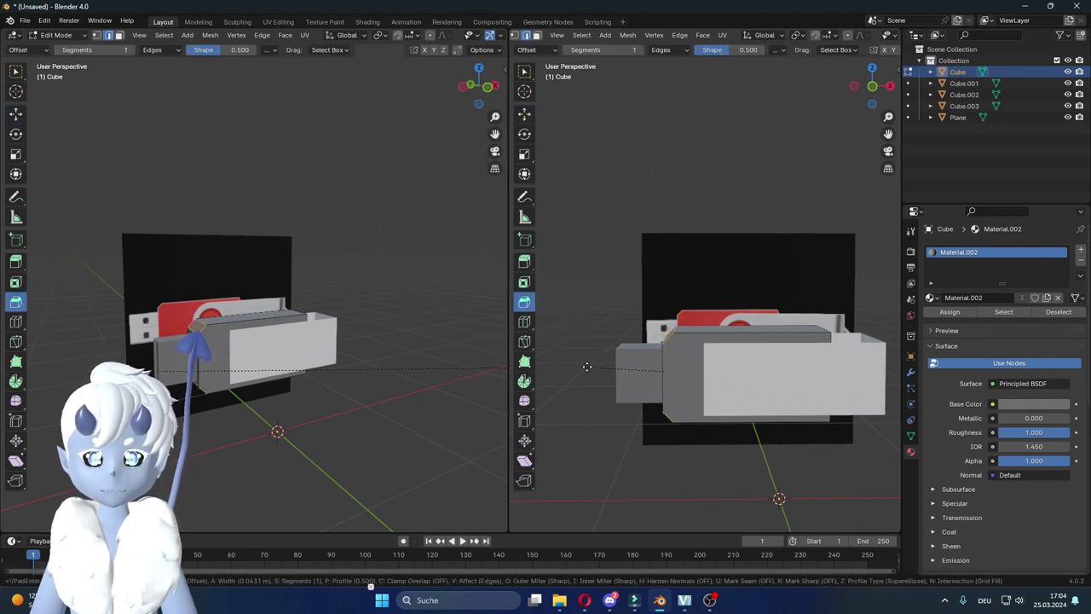
pyautogui.moveTo(587, 367)
pyautogui.mouseDown(button='middle')
pyautogui.moveTo(815, 353)
pyautogui.moveTo(771, 353)
pyautogui.mouseUp(button='middle')
pyautogui.moveTo(778, 387); pyautogui.dragTo(729, 368, button='middle')
pyautogui.press('Tab')
pyautogui.click(729, 368)
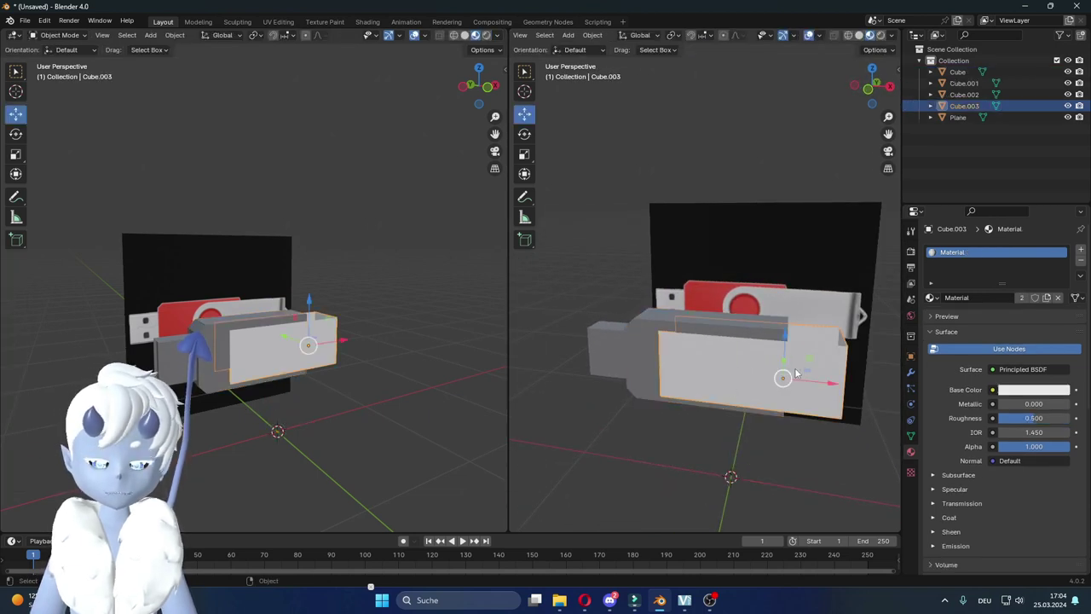
# Step: Hide the white Cube.003 panel via its Outliner eye icon, then select the grey casing
pyautogui.press('h')
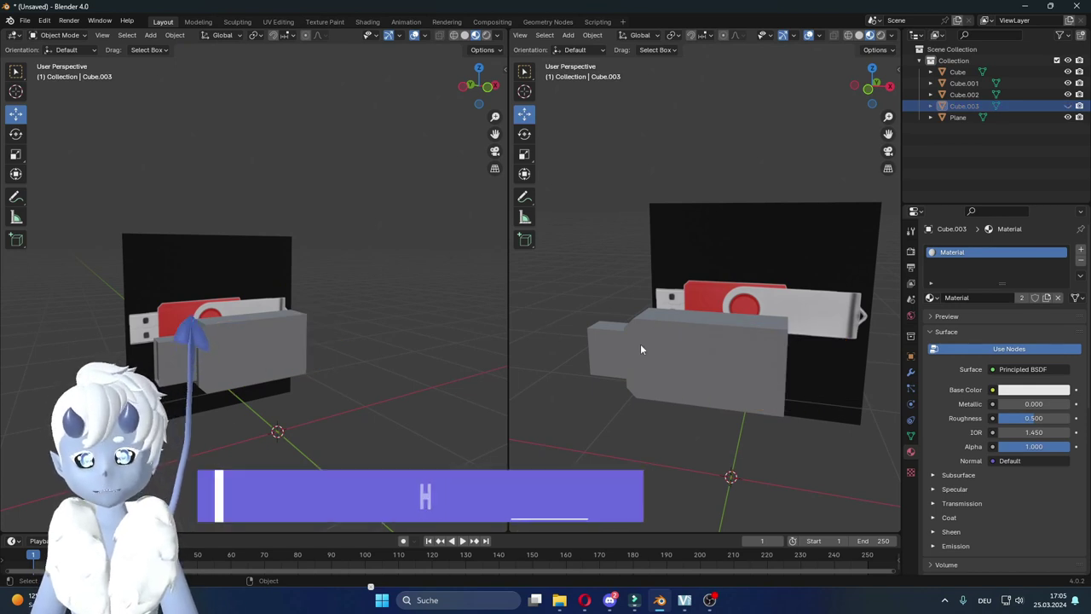
pyautogui.hotkey('alt', 'h')
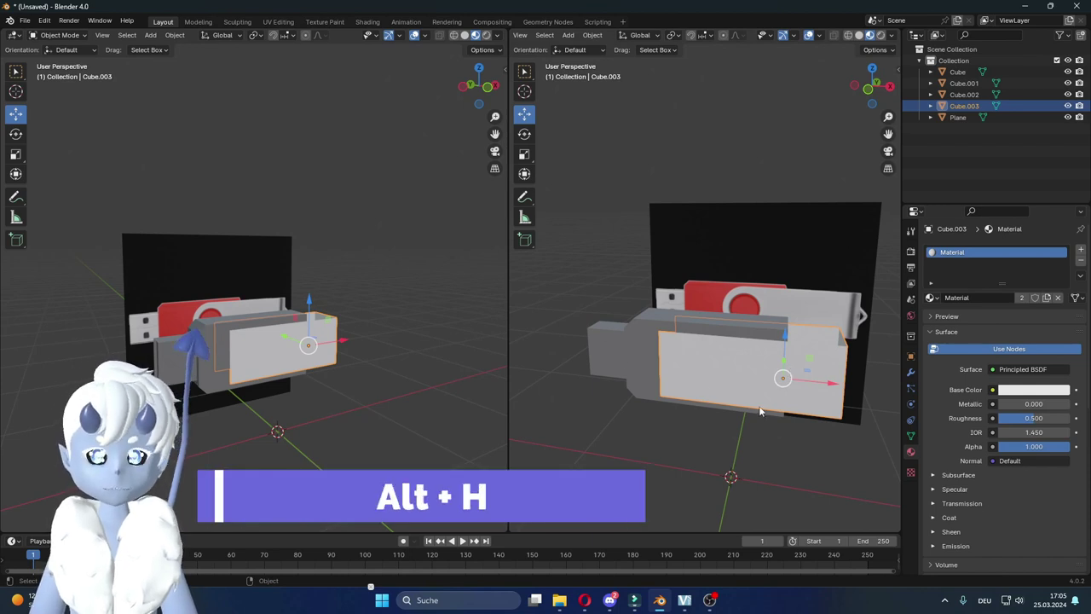
pyautogui.press('h')
pyautogui.click(631, 375)
pyautogui.hotkey('alt', 'h')
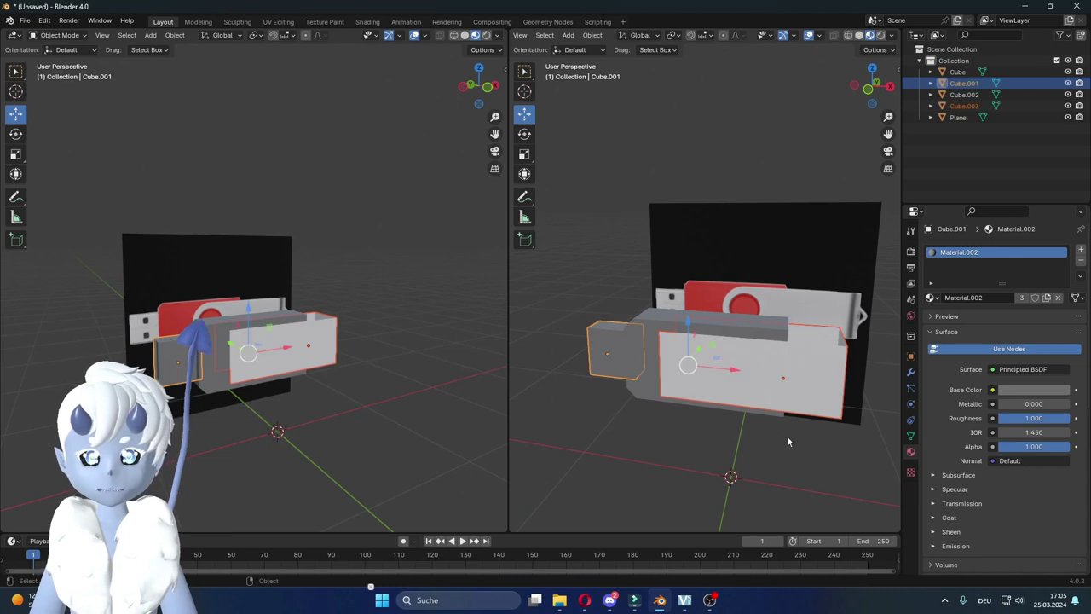
pyautogui.click(1067, 105)
pyautogui.moveTo(841, 318)
pyautogui.mouseDown(button='middle')
pyautogui.moveTo(861, 283)
pyautogui.moveTo(594, 333)
pyautogui.moveTo(798, 365)
pyautogui.moveTo(776, 329)
pyautogui.mouseUp(button='middle')
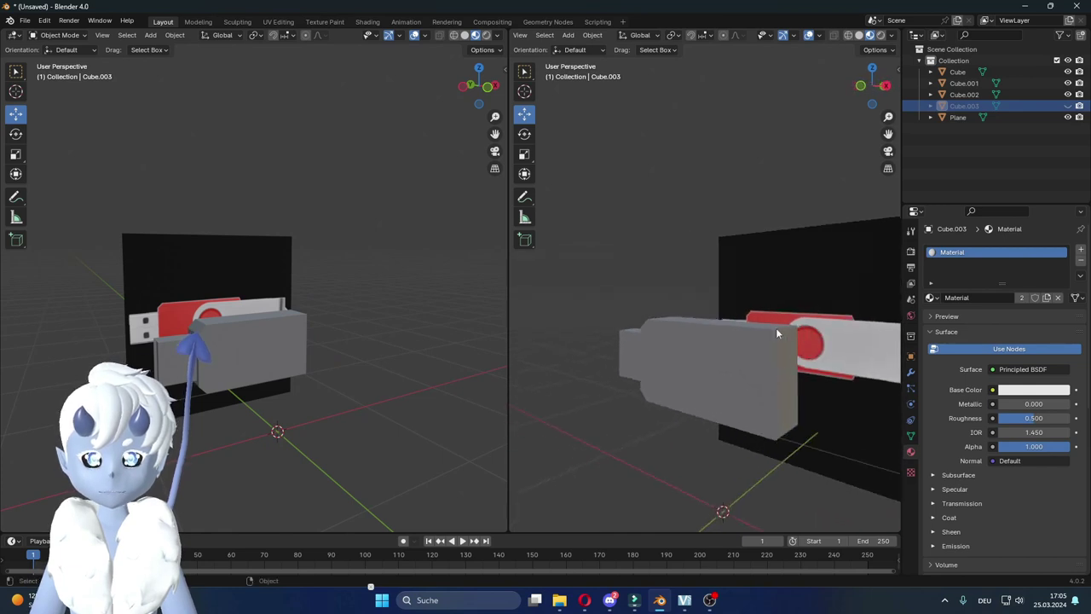
pyautogui.moveTo(769, 397)
pyautogui.mouseDown(button='middle')
pyautogui.moveTo(785, 368)
pyautogui.moveTo(759, 358)
pyautogui.mouseUp(button='middle')
pyautogui.click(782, 382)
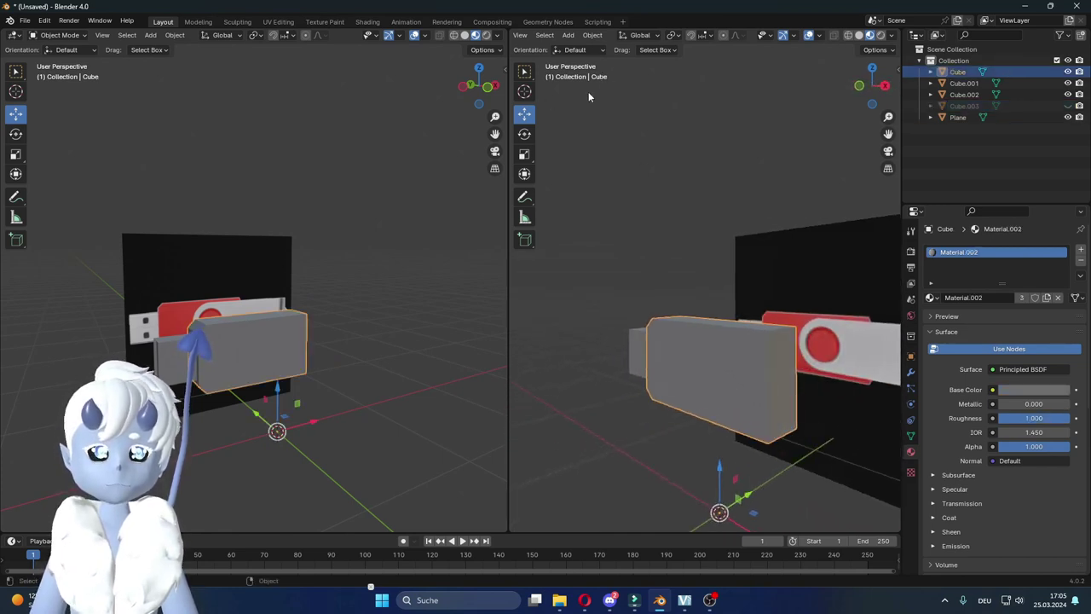
# Step: Enter Edit Mode on the casing in face select mode and select its end face
pyautogui.scroll(2, 558, 35)
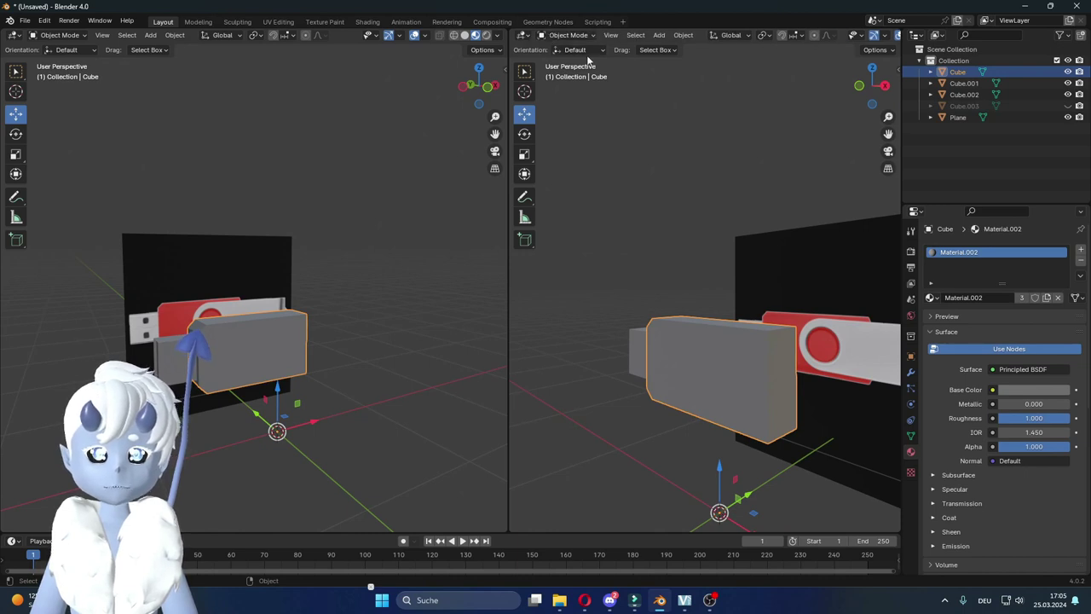
pyautogui.press('Tab')
pyautogui.click(628, 35)
pyautogui.click(783, 377)
pyautogui.moveTo(751, 420)
pyautogui.mouseDown(button='middle')
pyautogui.moveTo(645, 382)
pyautogui.moveTo(694, 388)
pyautogui.mouseUp(button='middle')
pyautogui.moveTo(540, 376); pyautogui.dragTo(512, 300, button='middle')
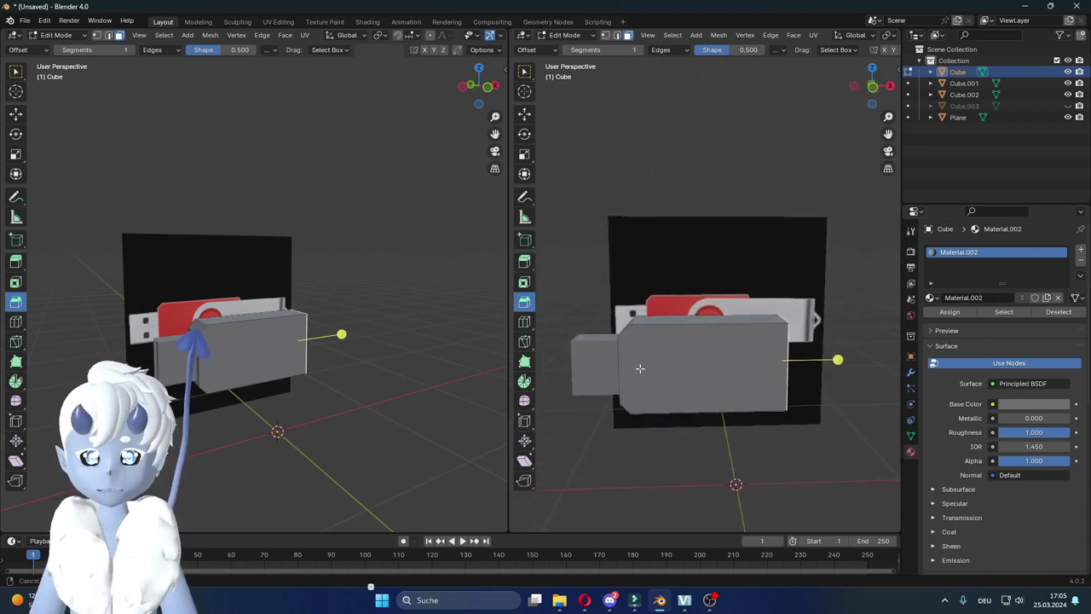
# Step: Add a loop cut across the grey casing's mesh with the Loop Cut tool
pyautogui.click(524, 323)
pyautogui.moveTo(784, 370)
pyautogui.mouseDown(button='middle')
pyautogui.moveTo(820, 373)
pyautogui.moveTo(721, 387)
pyautogui.moveTo(755, 395)
pyautogui.moveTo(706, 301)
pyautogui.mouseUp(button='middle')
pyautogui.click(794, 370)
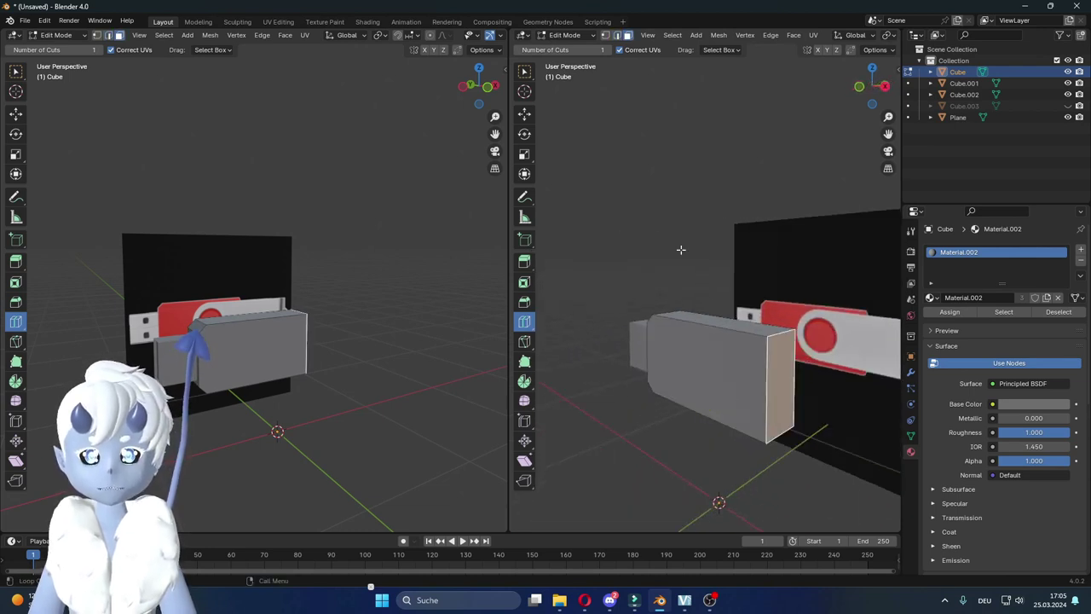
pyautogui.press('a')
pyautogui.hotkey('alt', 'a')
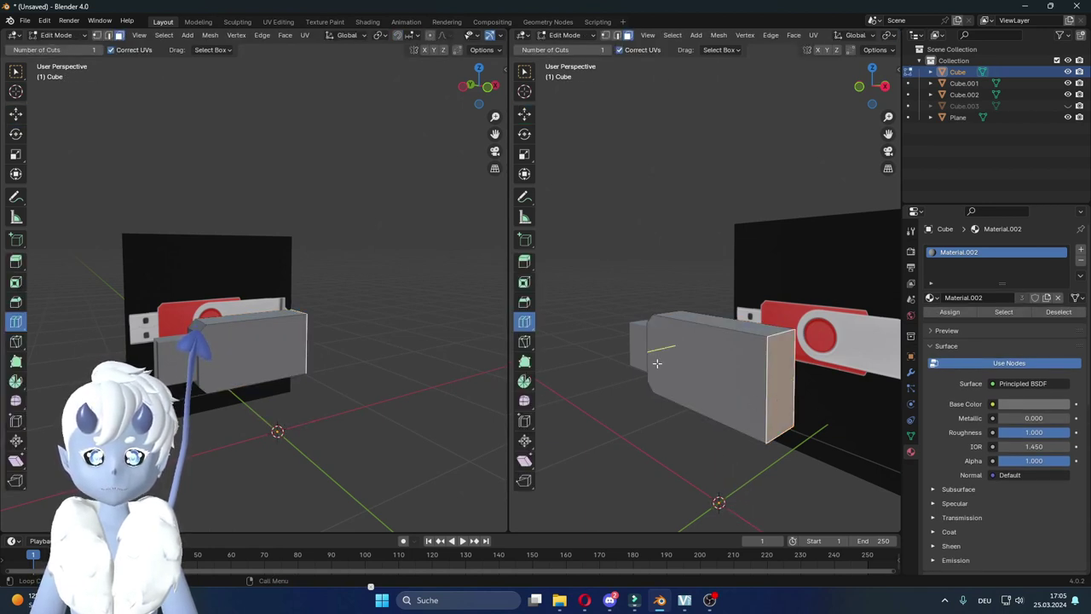
pyautogui.click(605, 35)
pyautogui.click(733, 358)
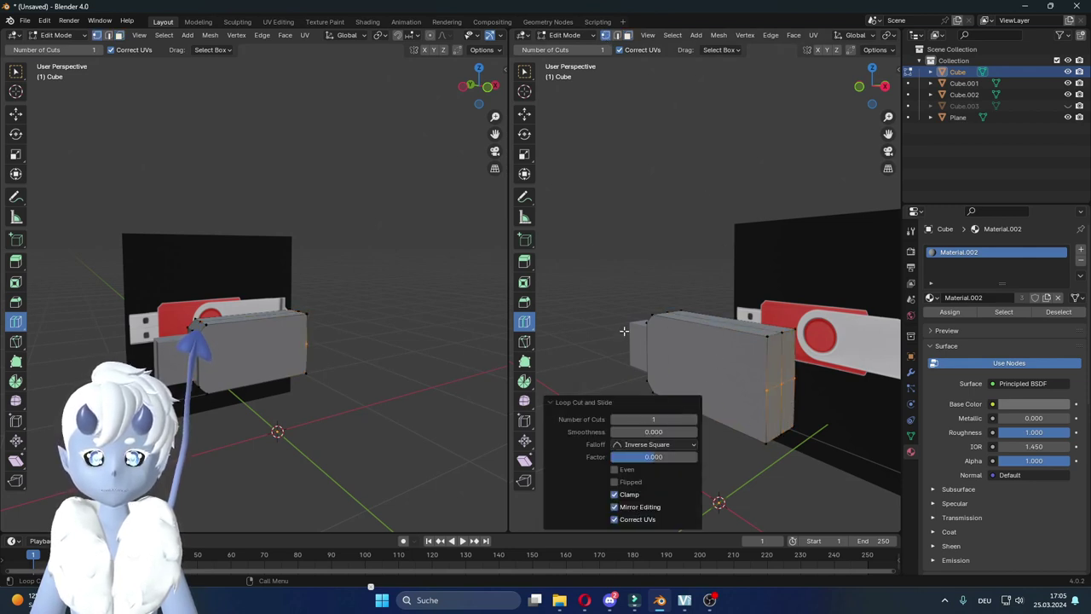
pyautogui.moveTo(640, 349)
pyautogui.mouseDown(button='middle')
pyautogui.moveTo(712, 311)
pyautogui.moveTo(565, 168)
pyautogui.mouseUp(button='middle')
pyautogui.moveTo(598, 255)
pyautogui.mouseDown(button='middle')
pyautogui.moveTo(784, 312)
pyautogui.moveTo(739, 342)
pyautogui.moveTo(749, 327)
pyautogui.moveTo(800, 322)
pyautogui.moveTo(674, 366)
pyautogui.moveTo(676, 357)
pyautogui.mouseUp(button='middle')
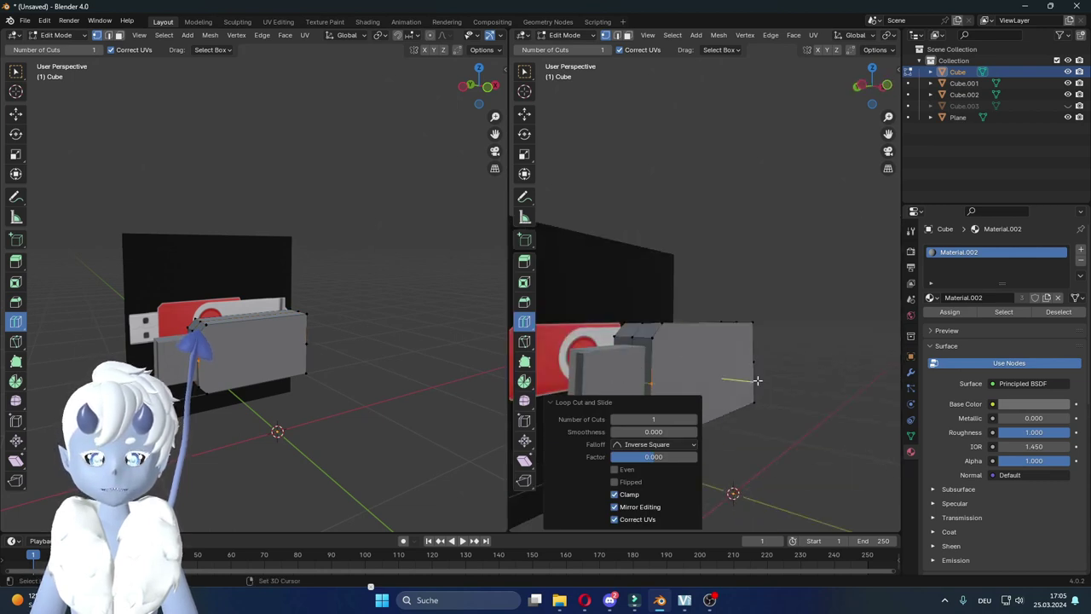
pyautogui.moveTo(755, 380); pyautogui.dragTo(538, 209, button='middle')
pyautogui.click(524, 342)
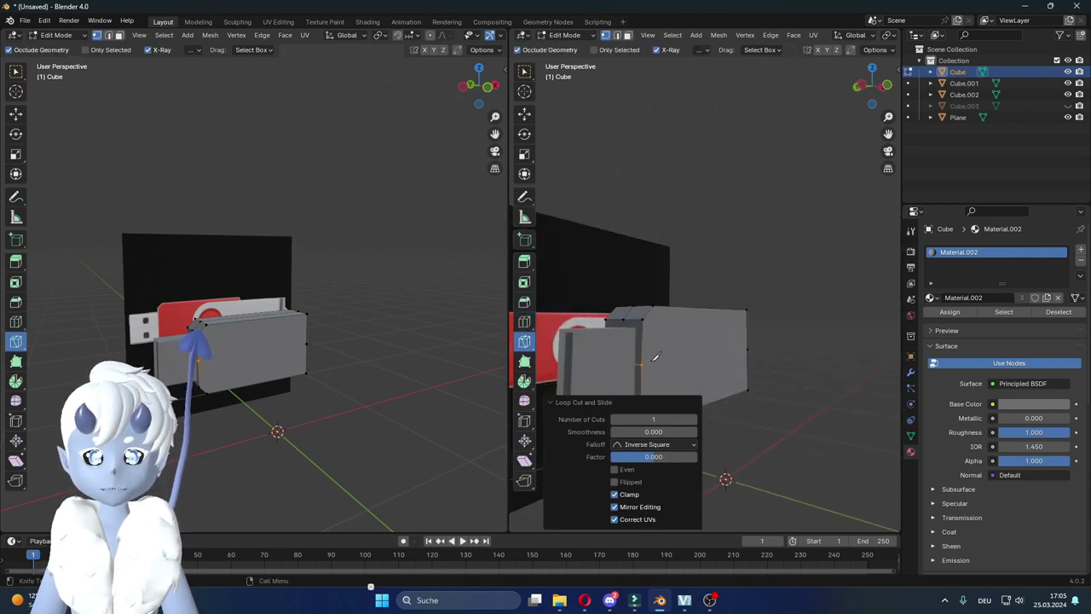
# Step: Make two knife cuts across the casing's end face
pyautogui.click(641, 365)
pyautogui.moveTo(645, 362); pyautogui.dragTo(747, 361, button='middle')
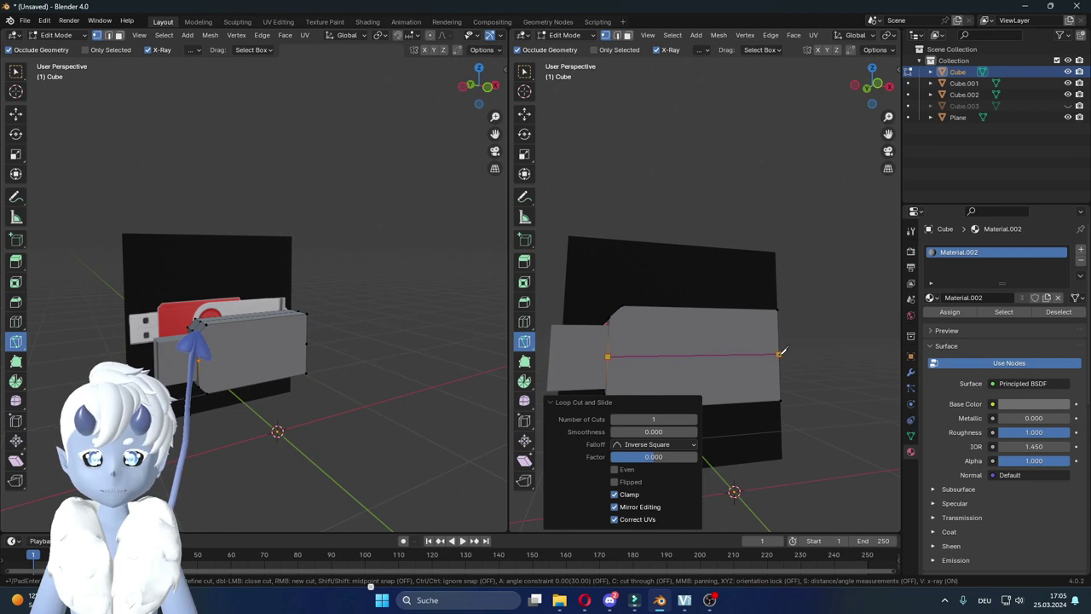
pyautogui.click(780, 351)
pyautogui.press('Return')
pyautogui.moveTo(821, 358); pyautogui.dragTo(692, 370, button='middle')
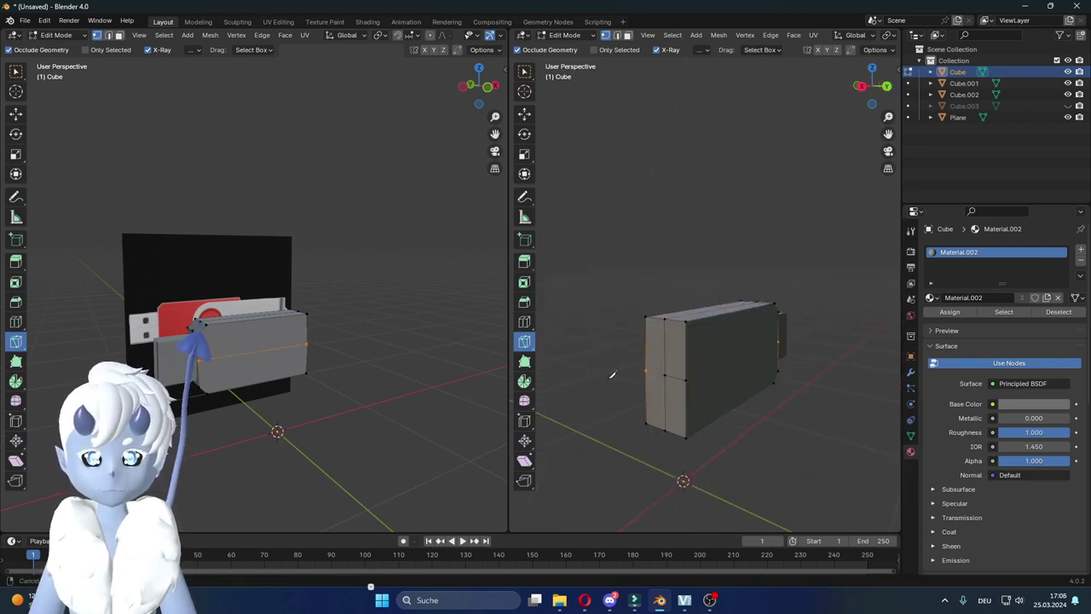
pyautogui.click(675, 381)
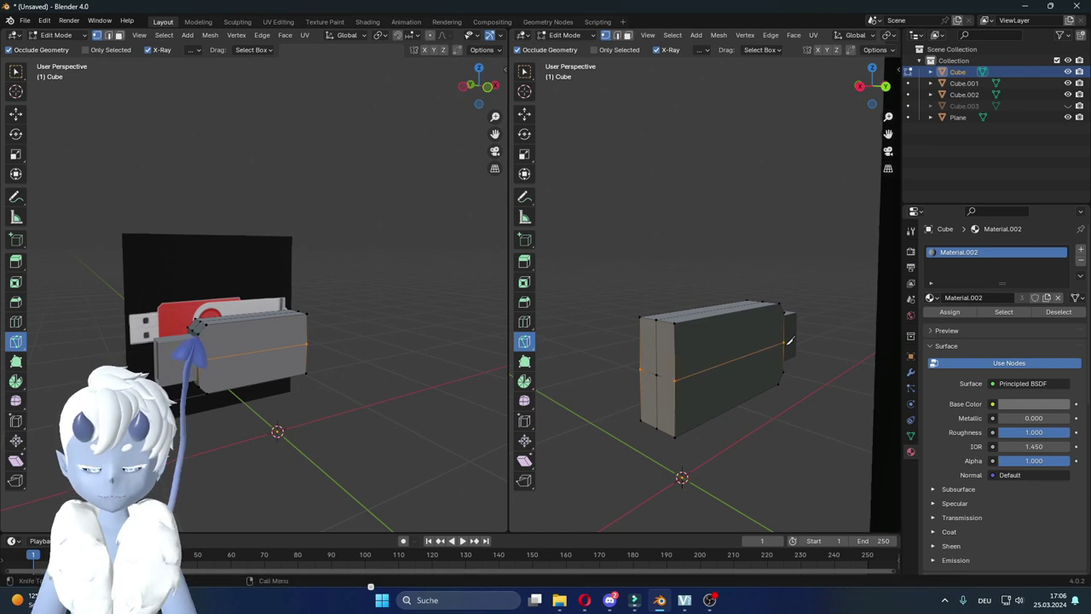
pyautogui.click(783, 343)
pyautogui.press('Return')
pyautogui.moveTo(789, 341); pyautogui.dragTo(583, 150, button='middle')
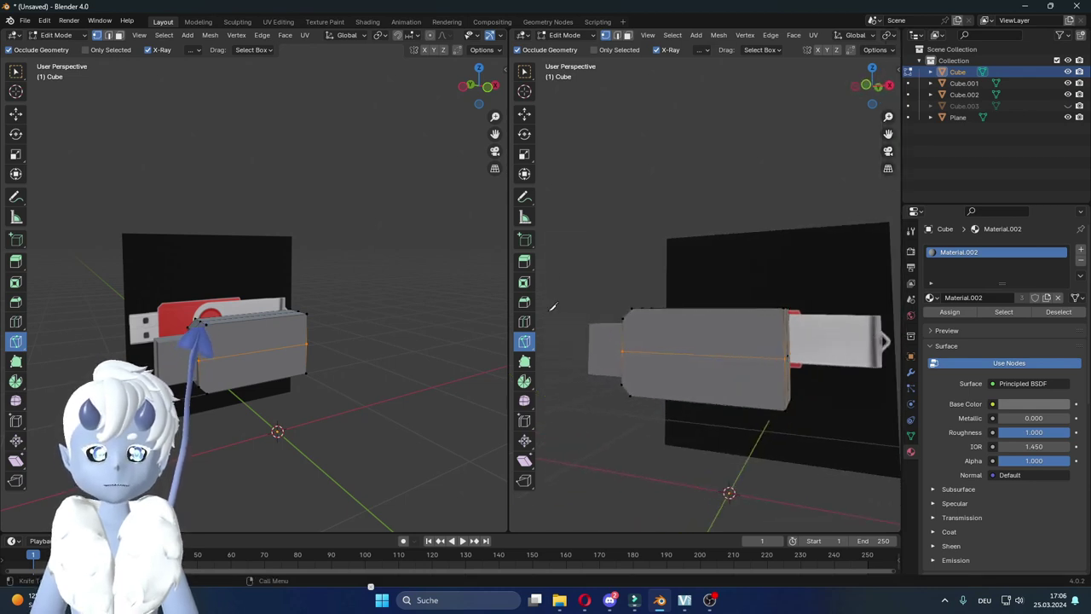
# Step: Select the casing's vertical edge and dissolve it with Ctrl+Delete
pyautogui.click(525, 322)
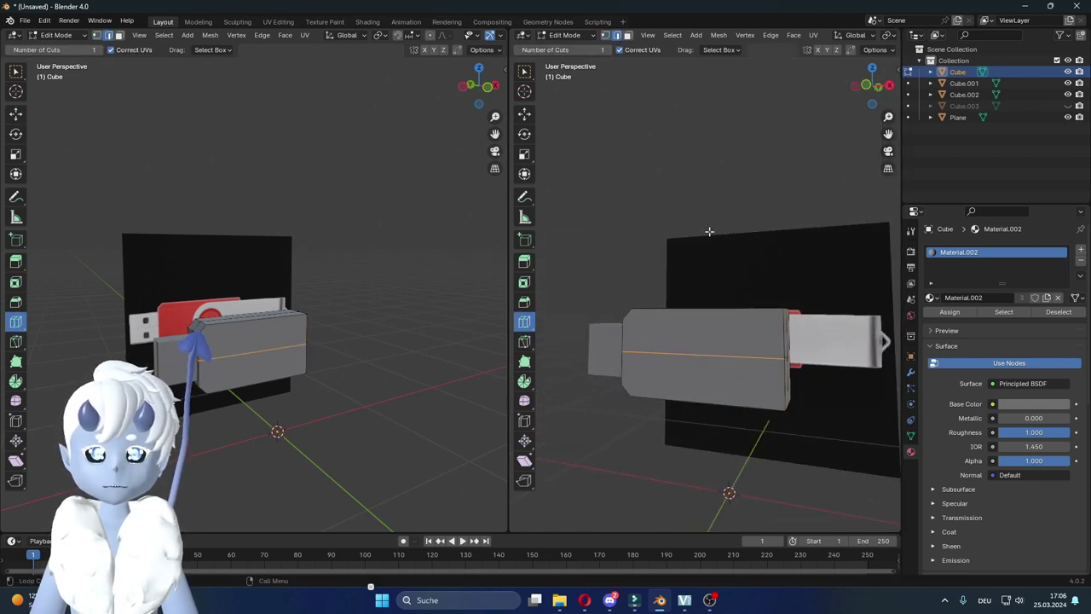
pyautogui.moveTo(704, 199); pyautogui.dragTo(786, 344, button='middle')
pyautogui.click(525, 114)
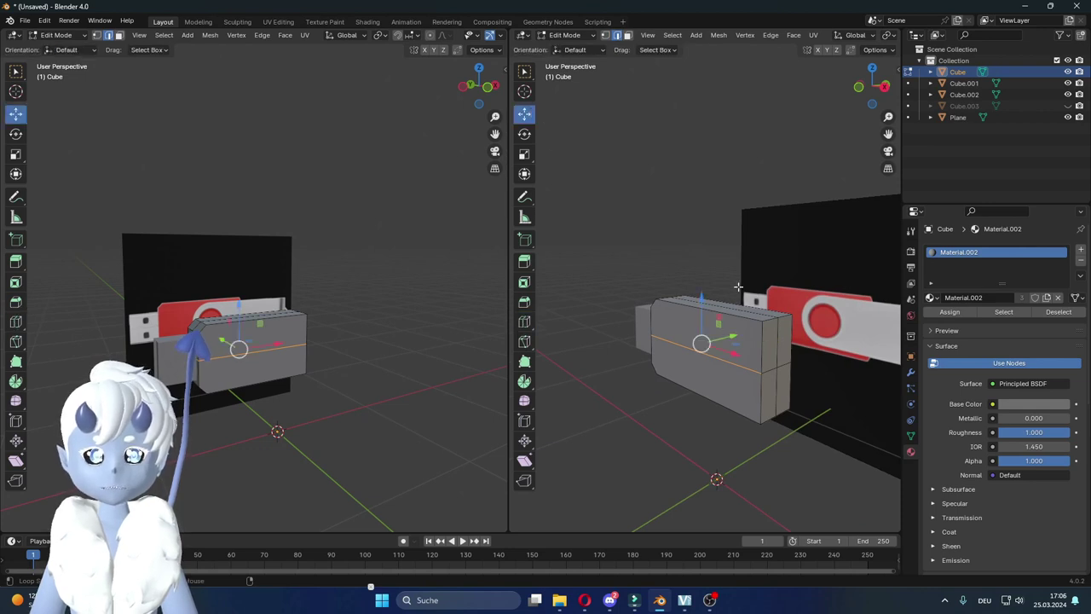
pyautogui.click(779, 352)
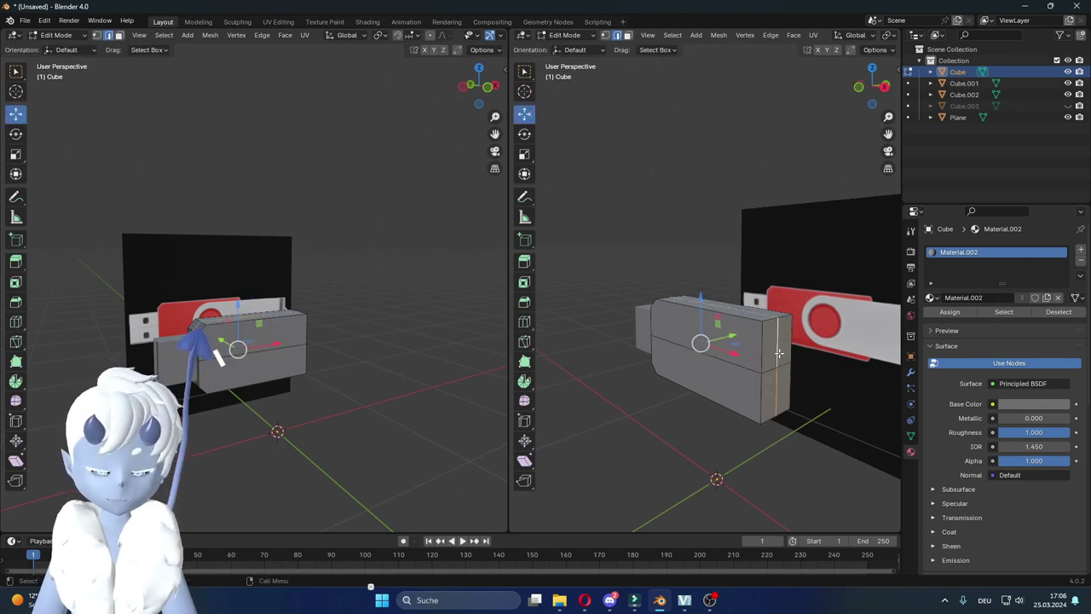
pyautogui.hotkey('ctrl', 'Delete')
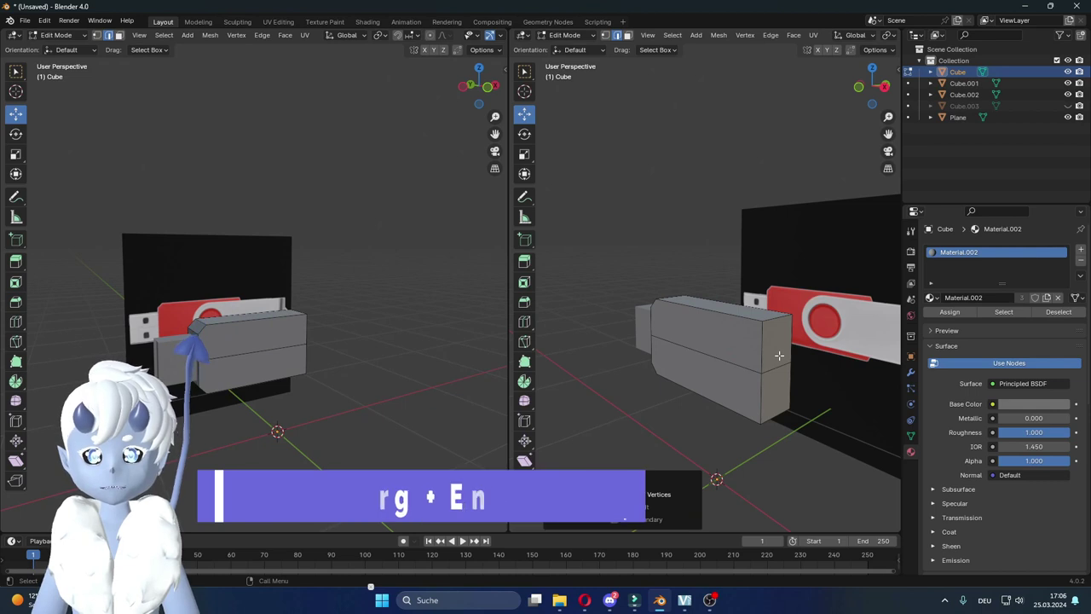
# Step: Move the casing's middle edge 0.0746 m along X so the end tapers to a point
pyautogui.moveTo(778, 352)
pyautogui.mouseDown(button='middle')
pyautogui.moveTo(810, 365)
pyautogui.moveTo(863, 359)
pyautogui.mouseUp(button='middle')
pyautogui.press('g')
pyautogui.press('x')
pyautogui.click(827, 364)
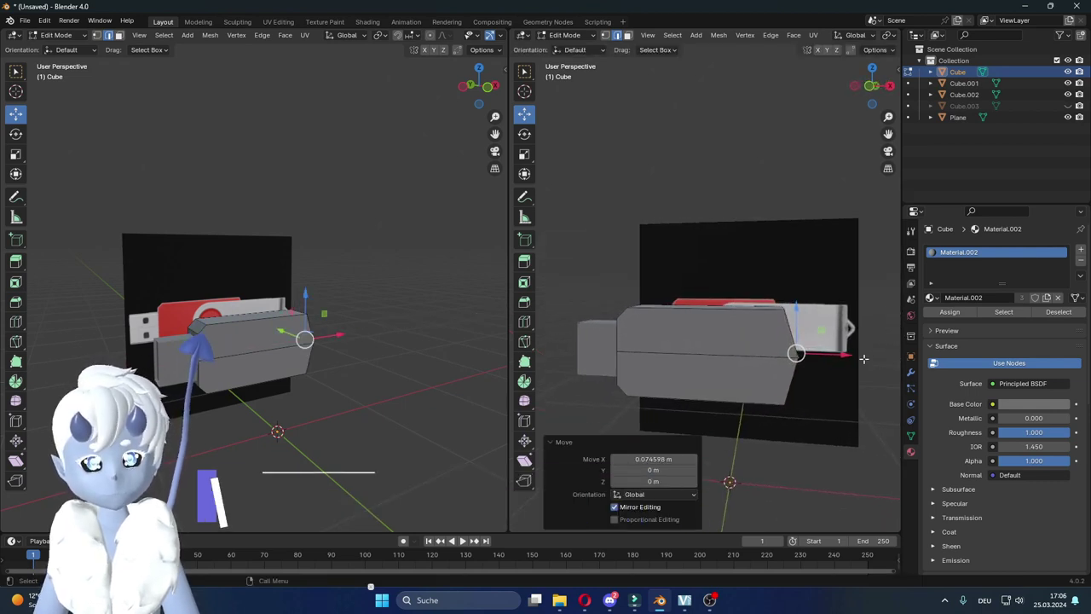
pyautogui.moveTo(863, 359); pyautogui.dragTo(791, 317, button='middle')
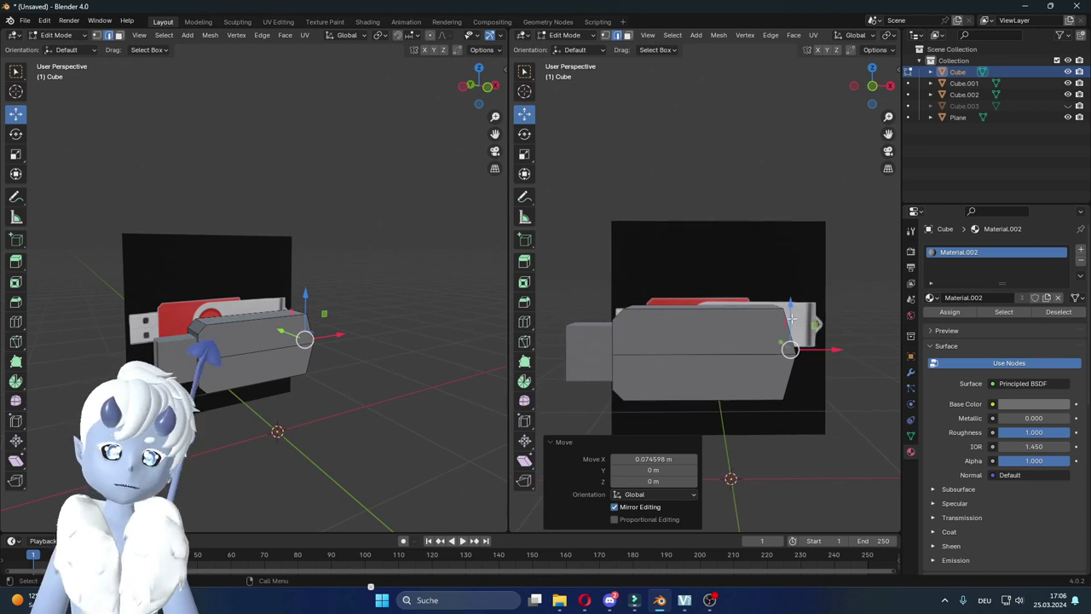
pyautogui.moveTo(791, 317); pyautogui.dragTo(635, 385, button='middle')
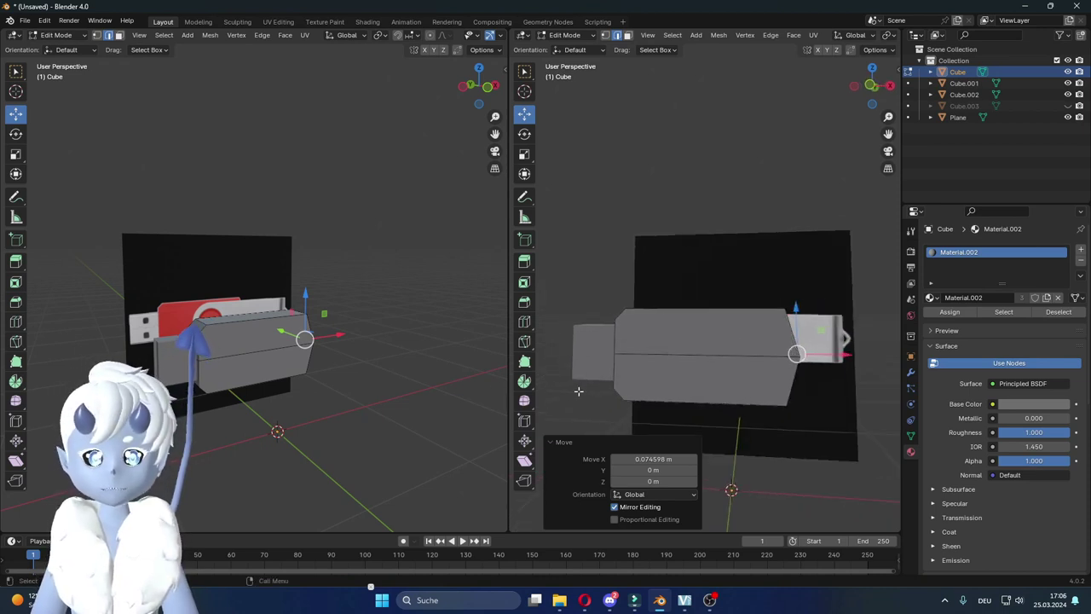
pyautogui.click(525, 323)
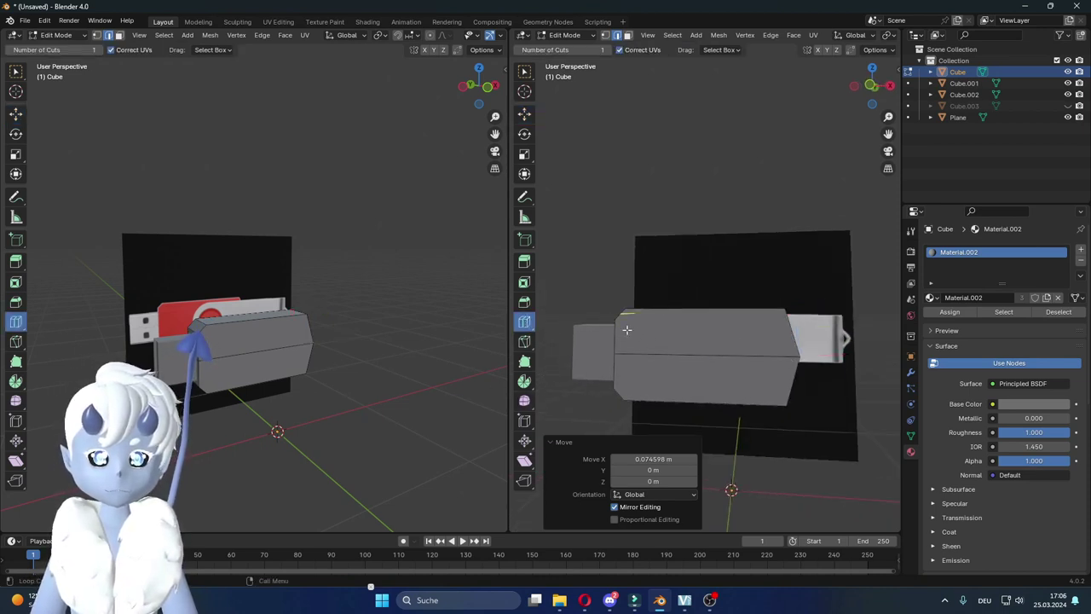
# Step: Knife-cut between the casing's corner vertices along its top and lower-left edges
pyautogui.moveTo(753, 341); pyautogui.dragTo(674, 358, button='middle')
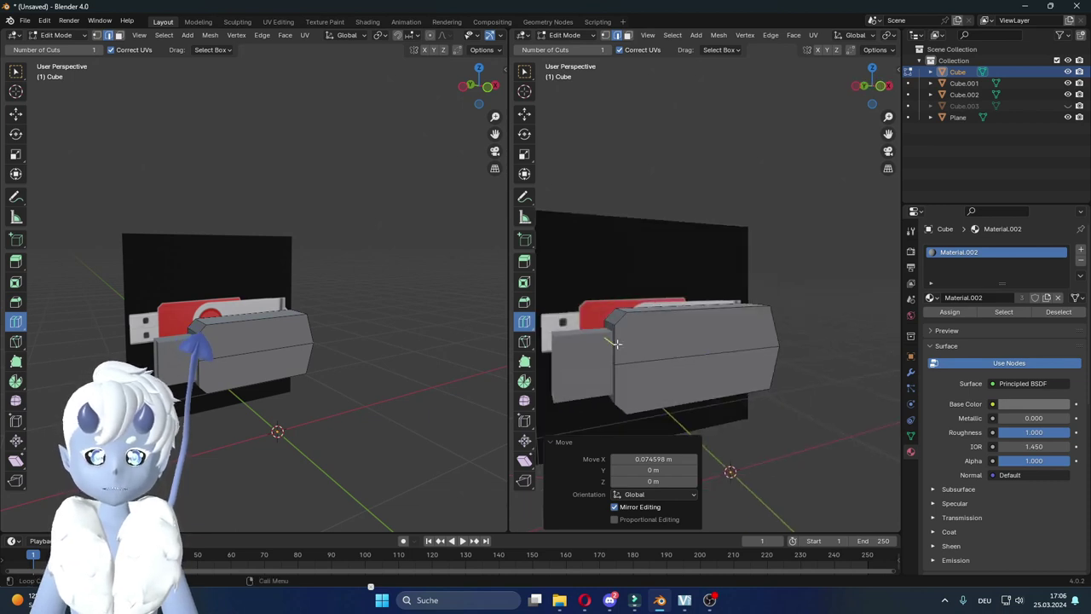
pyautogui.click(525, 344)
pyautogui.scroll(2, 588, 117)
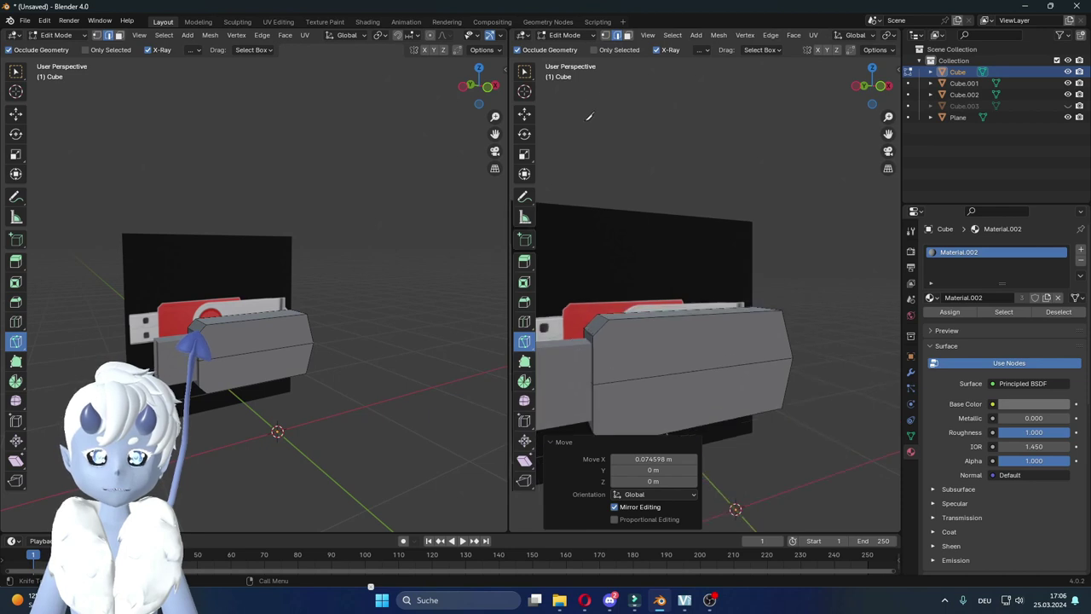
pyautogui.click(605, 34)
pyautogui.click(599, 334)
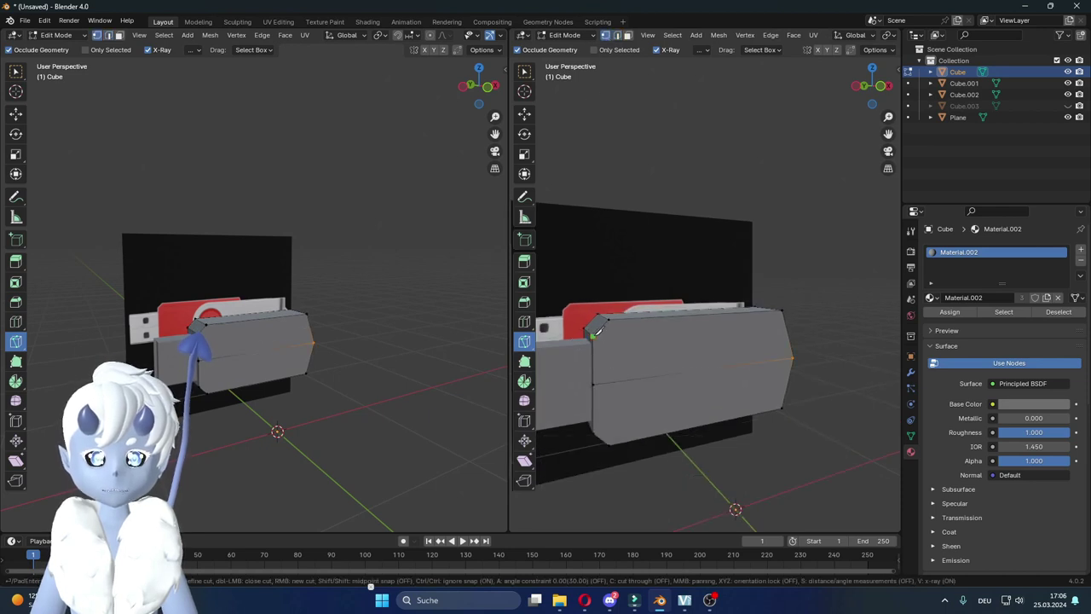
pyautogui.moveTo(599, 335); pyautogui.dragTo(750, 325, button='middle')
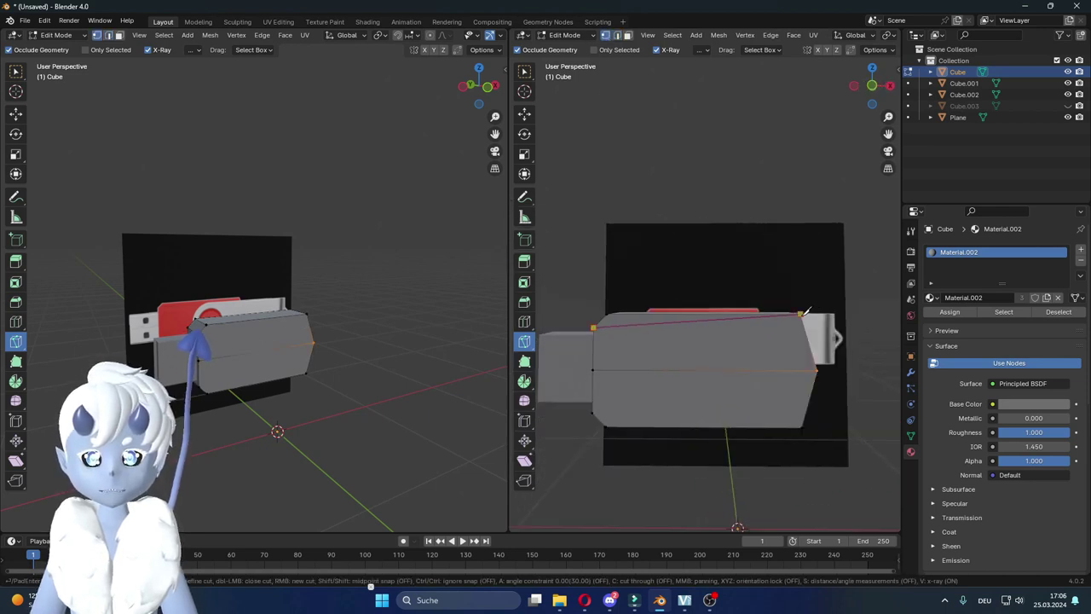
pyautogui.click(803, 313)
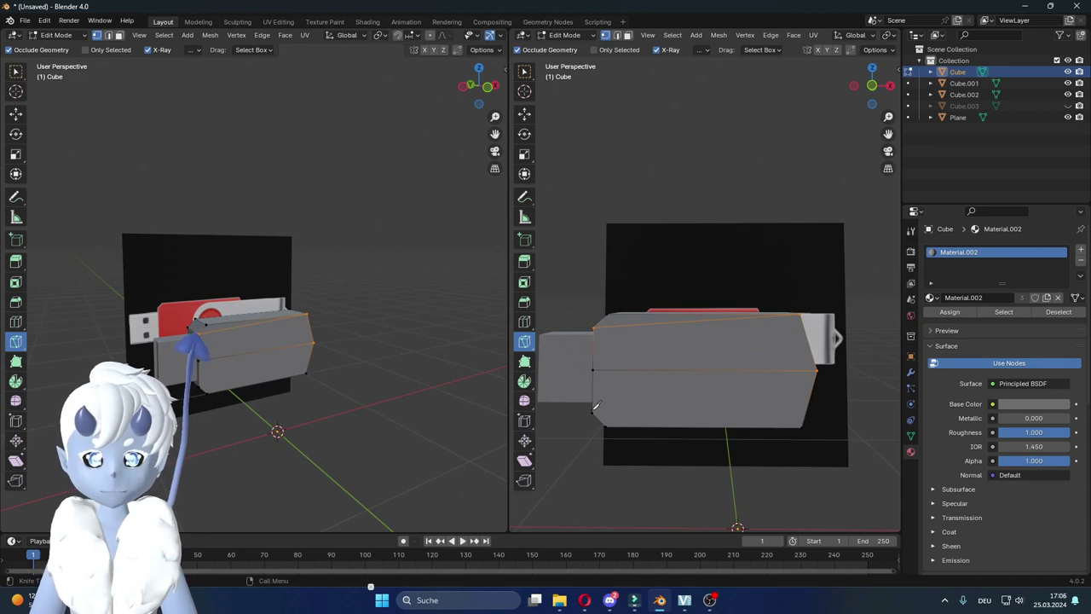
pyautogui.click(592, 412)
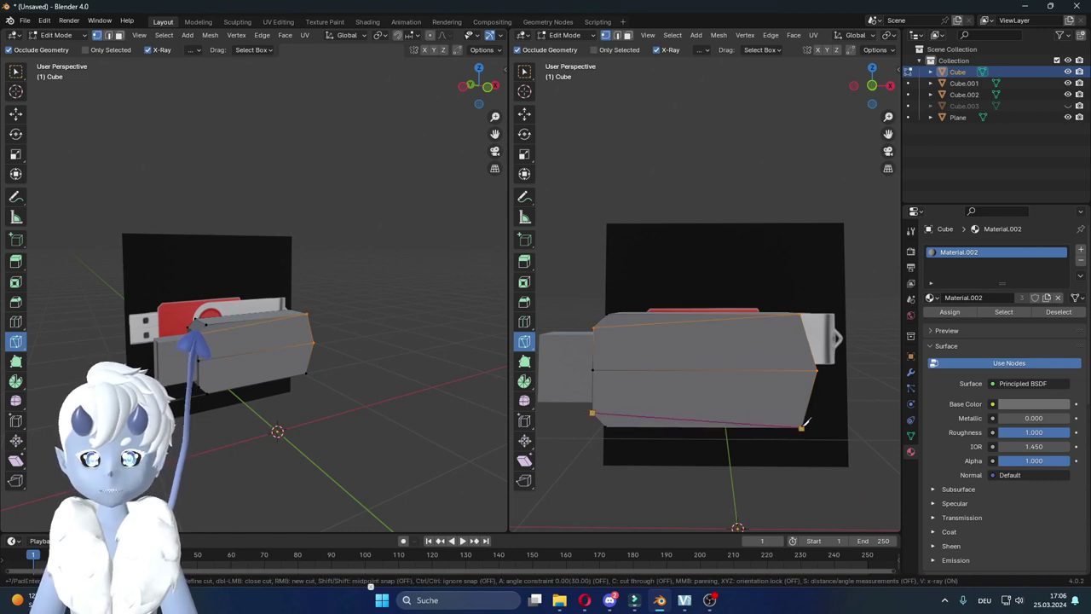
pyautogui.click(803, 426)
pyautogui.press('Return')
# Step: Add two more knife cuts from the bottom and top vertices to the casing's right edge
pyautogui.moveTo(803, 426)
pyautogui.mouseDown(button='middle')
pyautogui.moveTo(742, 402)
pyautogui.moveTo(689, 422)
pyautogui.mouseUp(button='middle')
pyautogui.click(695, 469)
pyautogui.click(789, 401)
pyautogui.press('Return')
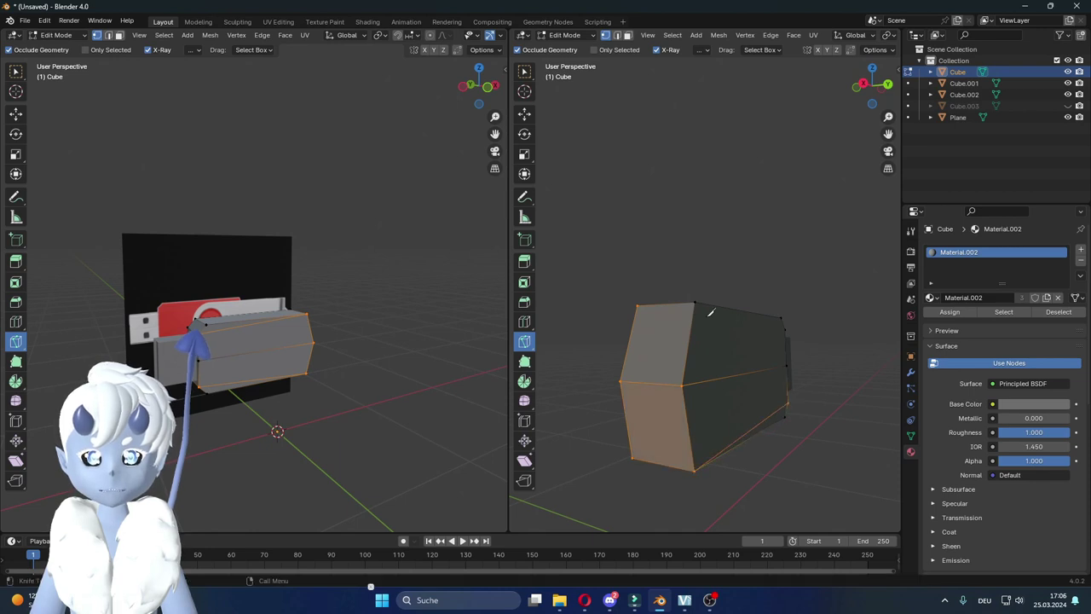
pyautogui.click(696, 301)
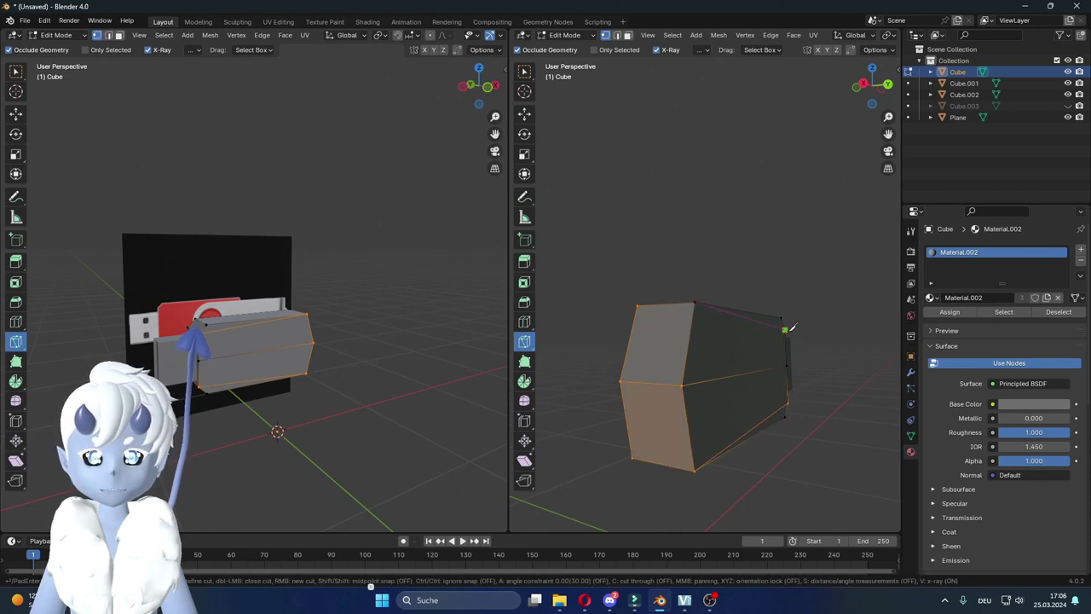
pyautogui.click(784, 329)
pyautogui.press('Return')
# Step: Add one loop cut running around the casing's length
pyautogui.moveTo(791, 327); pyautogui.dragTo(511, 213, button='middle')
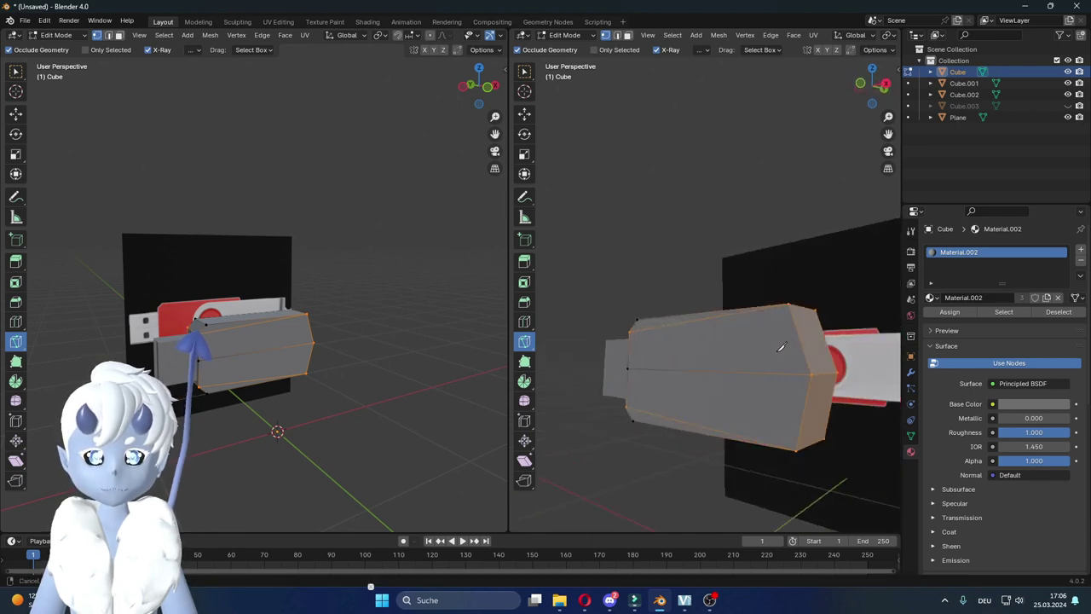
pyautogui.click(526, 321)
pyautogui.click(614, 345)
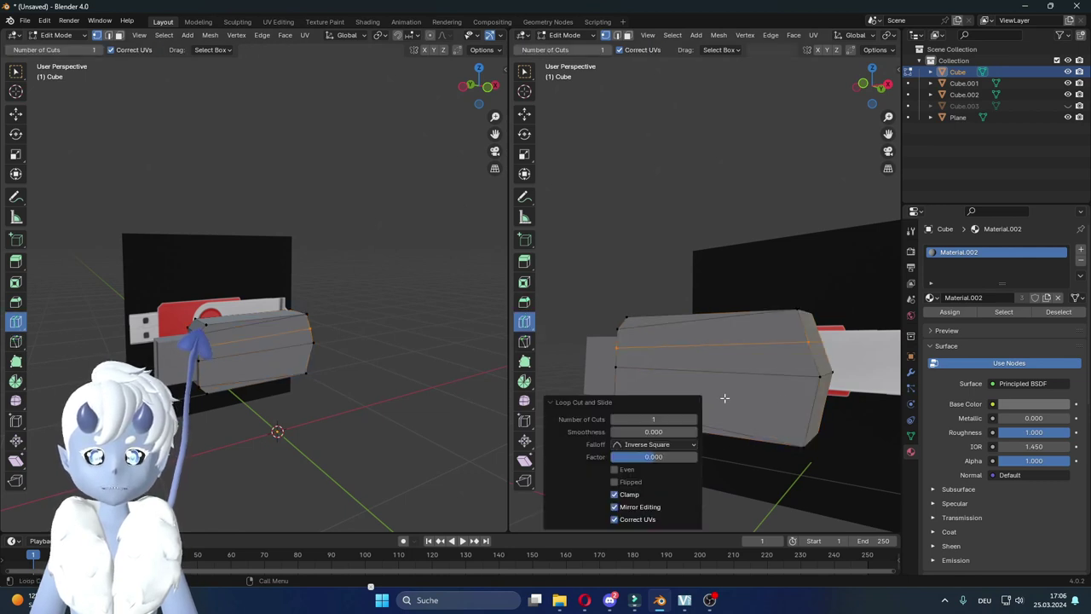
# Step: Slide the new edge loop slightly along X in front orthographic view
pyautogui.moveTo(793, 358)
pyautogui.mouseDown(button='middle')
pyautogui.moveTo(839, 352)
pyautogui.moveTo(758, 341)
pyautogui.mouseUp(button='middle')
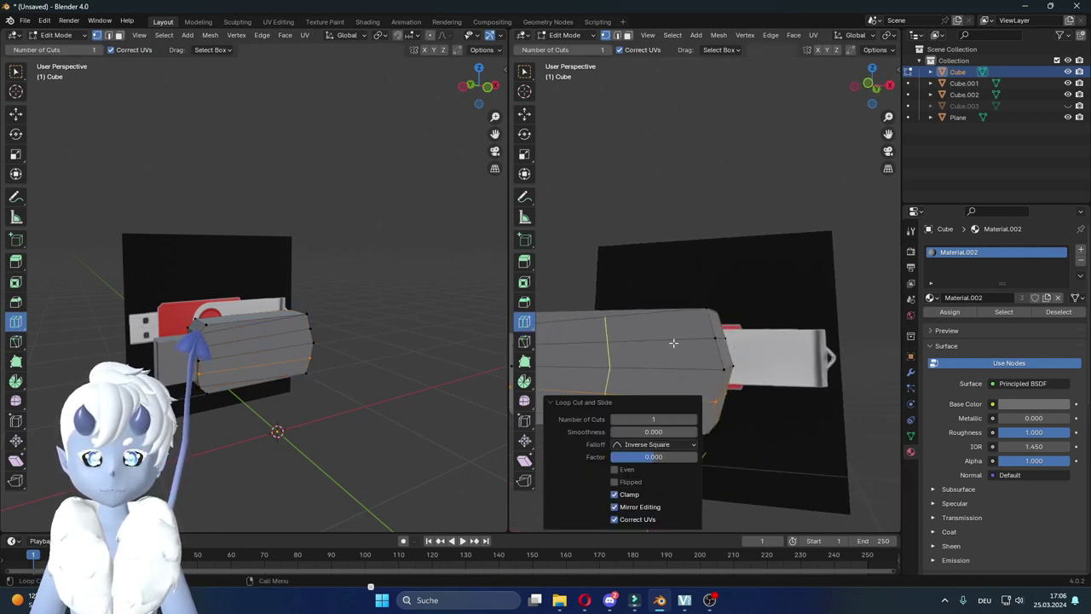
pyautogui.click(616, 36)
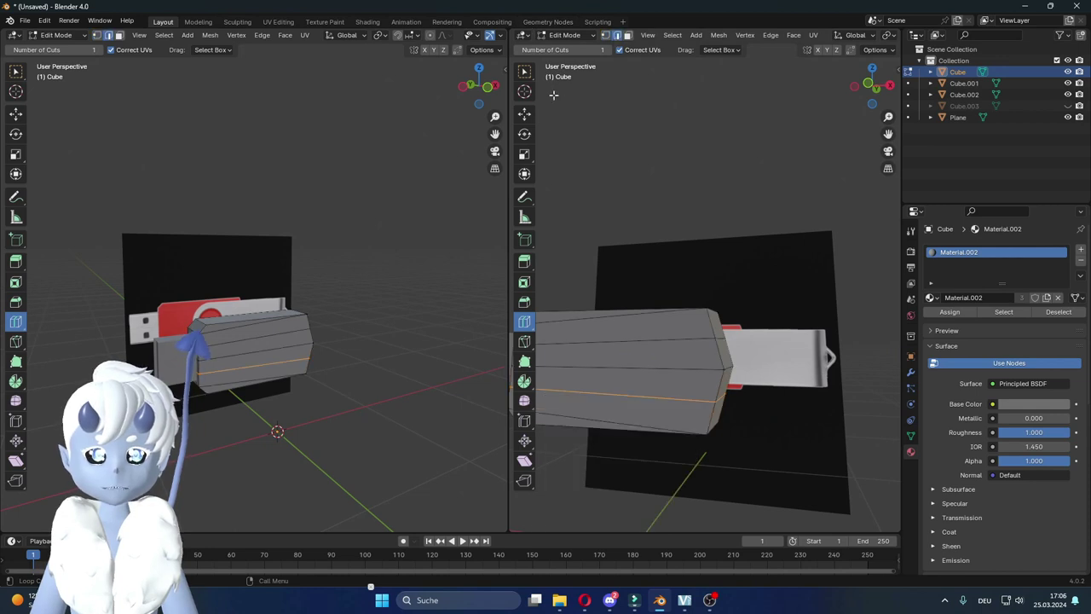
pyautogui.click(524, 113)
pyautogui.moveTo(733, 305); pyautogui.dragTo(724, 312, button='middle')
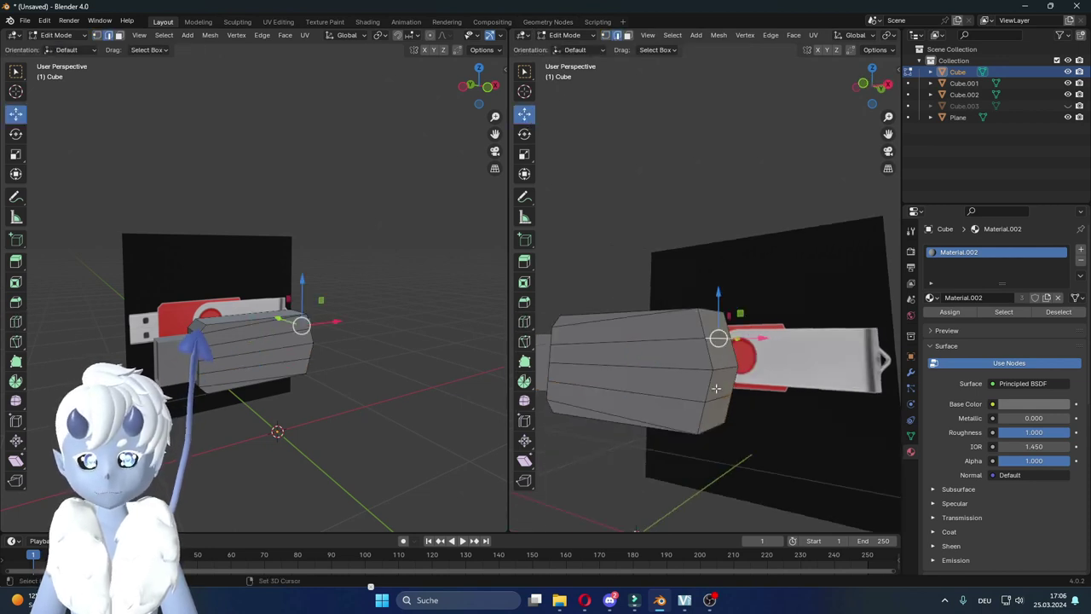
pyautogui.press('KP_1')
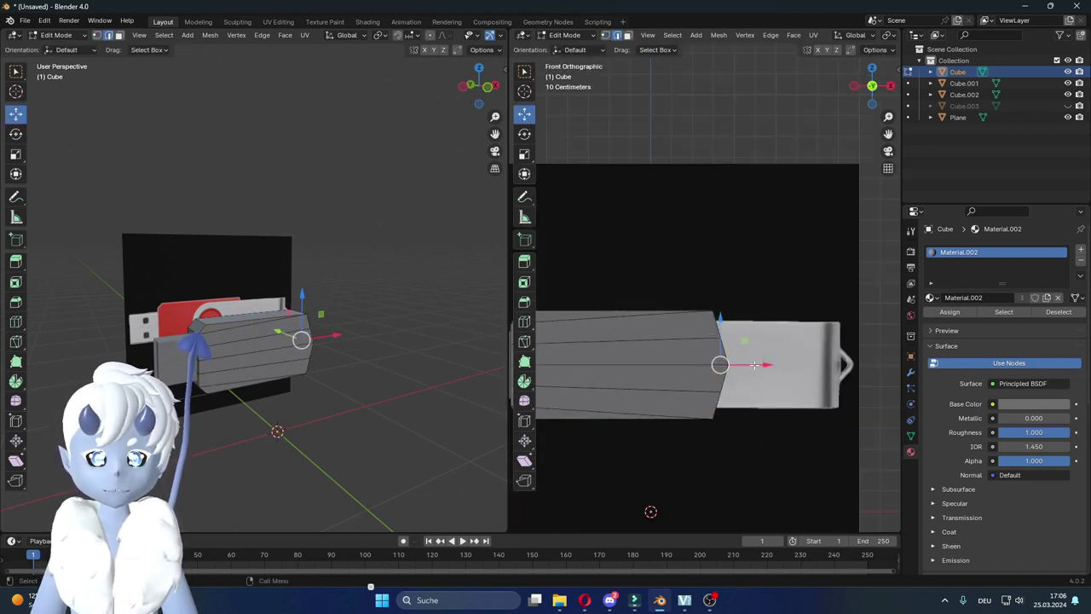
pyautogui.moveTo(758, 365); pyautogui.dragTo(764, 364)
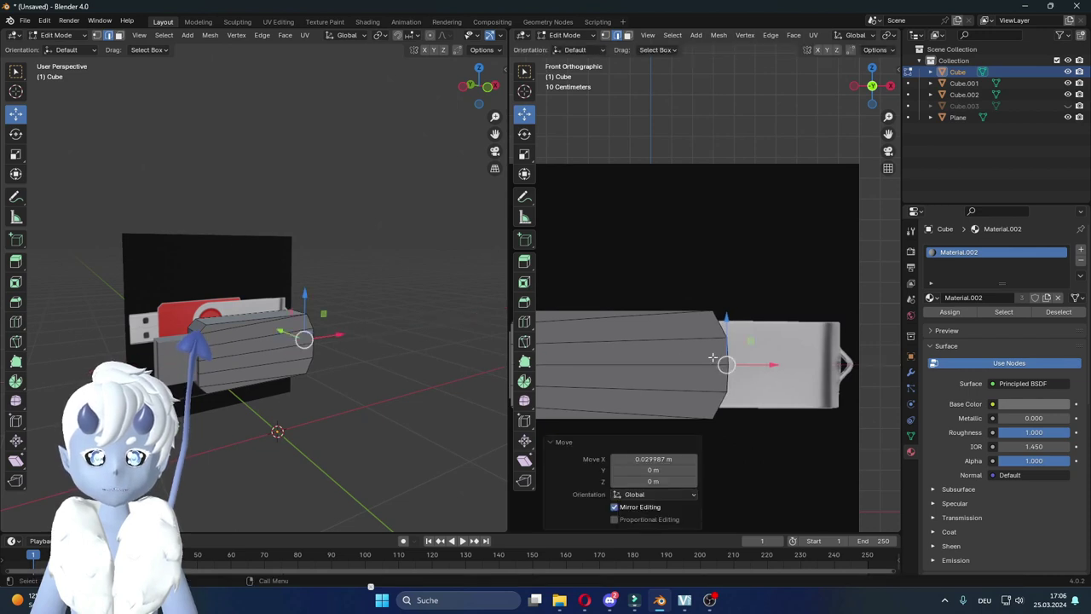
pyautogui.scroll(-1, 763, 364)
pyautogui.moveTo(753, 351); pyautogui.dragTo(747, 351)
pyautogui.click(747, 351)
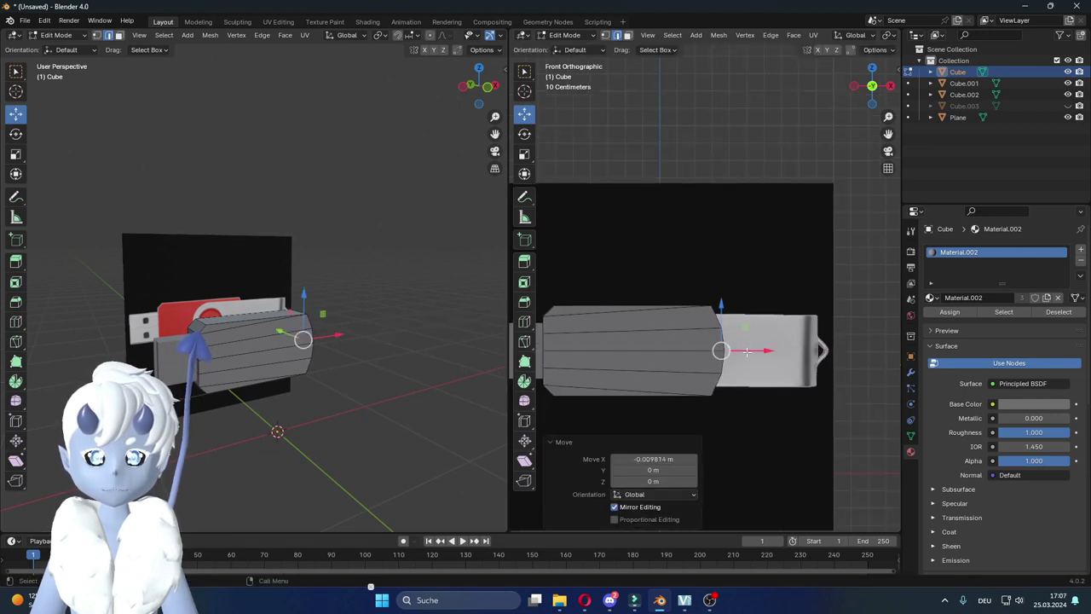
# Step: Apply Shade Smooth to the grey casing from Object Mode
pyautogui.press('Tab')
pyautogui.moveTo(786, 347)
pyautogui.mouseDown(button='middle')
pyautogui.moveTo(740, 352)
pyautogui.moveTo(792, 350)
pyautogui.moveTo(730, 341)
pyautogui.moveTo(678, 374)
pyautogui.moveTo(787, 374)
pyautogui.moveTo(622, 342)
pyautogui.moveTo(714, 348)
pyautogui.moveTo(667, 348)
pyautogui.moveTo(665, 375)
pyautogui.moveTo(692, 391)
pyautogui.moveTo(678, 367)
pyautogui.mouseUp(button='middle')
pyautogui.rightClick(729, 339)
pyautogui.click(730, 339)
pyautogui.press('Tab')
pyautogui.press('Tab')
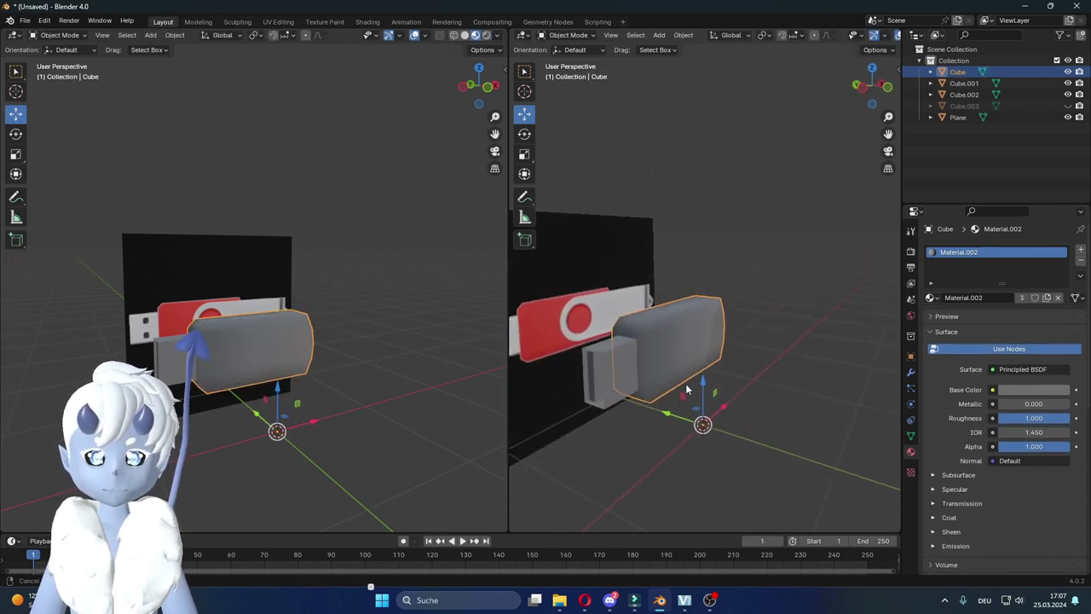
# Step: Apply all transforms (location, rotation, scale) to the grey casing with Ctrl+A
pyautogui.scroll(2, 667, 350)
pyautogui.hotkey('ctrl', 'a')
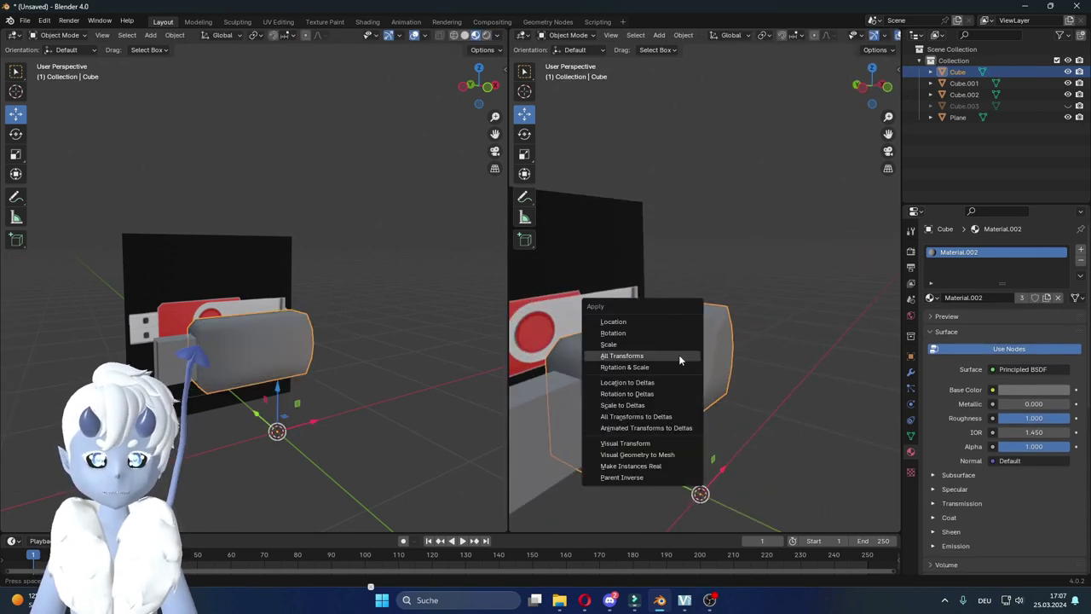
pyautogui.click(678, 354)
pyautogui.moveTo(679, 355)
pyautogui.mouseDown(button='middle')
pyautogui.moveTo(597, 336)
pyautogui.moveTo(591, 318)
pyautogui.moveTo(663, 339)
pyautogui.moveTo(577, 365)
pyautogui.mouseUp(button='middle')
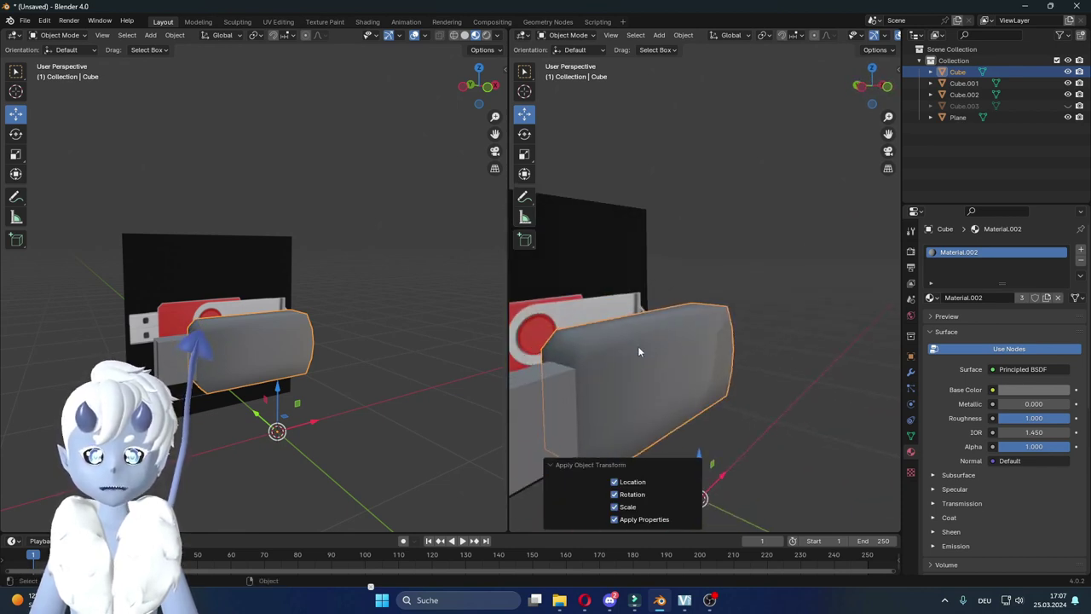
pyautogui.moveTo(656, 365)
pyautogui.mouseDown(button='middle')
pyautogui.moveTo(714, 312)
pyautogui.moveTo(648, 328)
pyautogui.moveTo(676, 330)
pyautogui.moveTo(638, 316)
pyautogui.moveTo(611, 344)
pyautogui.mouseUp(button='middle')
pyautogui.moveTo(531, 382)
pyautogui.mouseDown(button='middle')
pyautogui.moveTo(567, 355)
pyautogui.moveTo(584, 365)
pyautogui.mouseUp(button='middle')
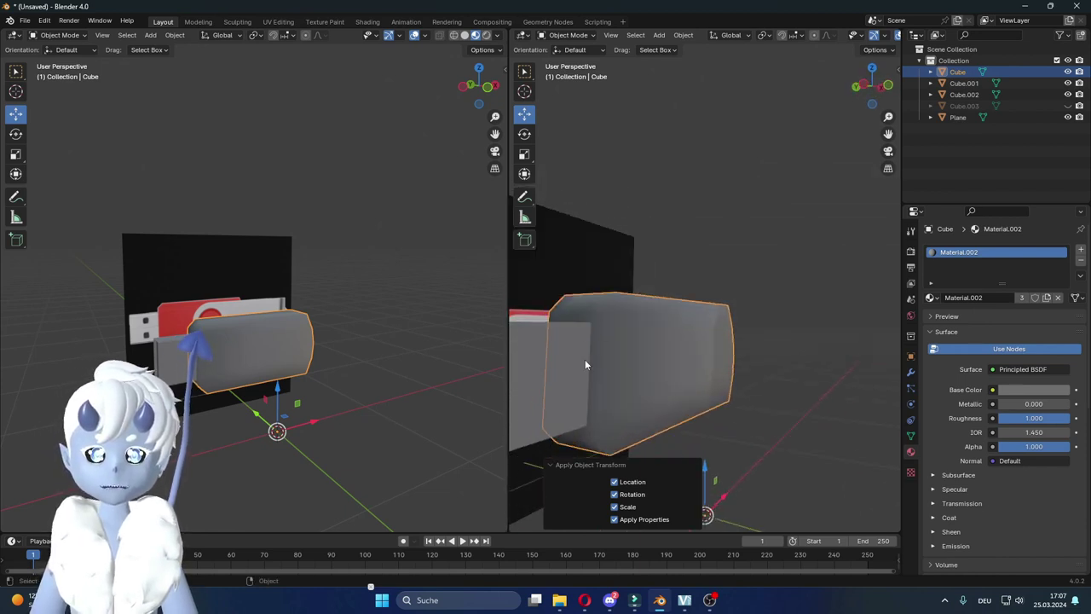
# Step: Bring up the casing's Modifier Properties and its Add Modifier list
pyautogui.moveTo(815, 322)
pyautogui.mouseDown(button='middle')
pyautogui.moveTo(721, 346)
pyautogui.moveTo(734, 330)
pyautogui.moveTo(699, 335)
pyautogui.moveTo(650, 314)
pyautogui.moveTo(730, 270)
pyautogui.moveTo(708, 274)
pyautogui.mouseUp(button='middle')
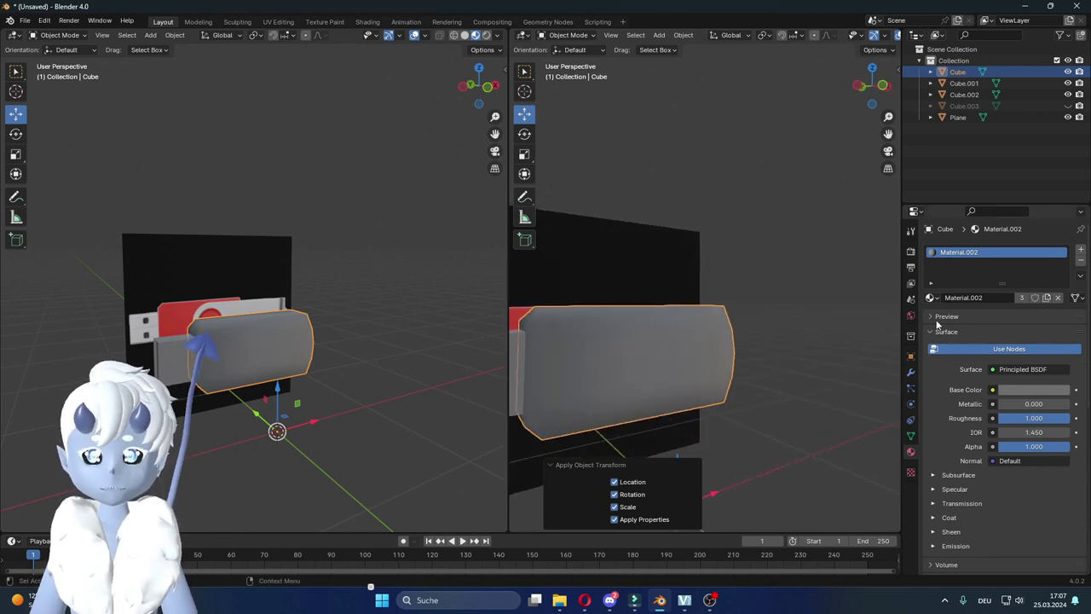
pyautogui.click(910, 373)
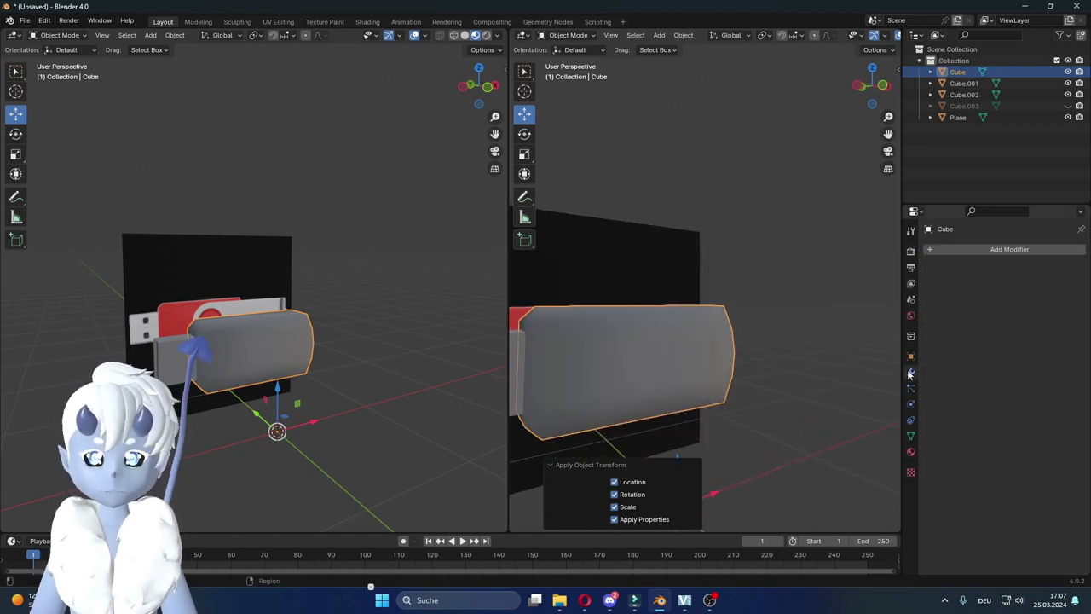
pyautogui.click(946, 251)
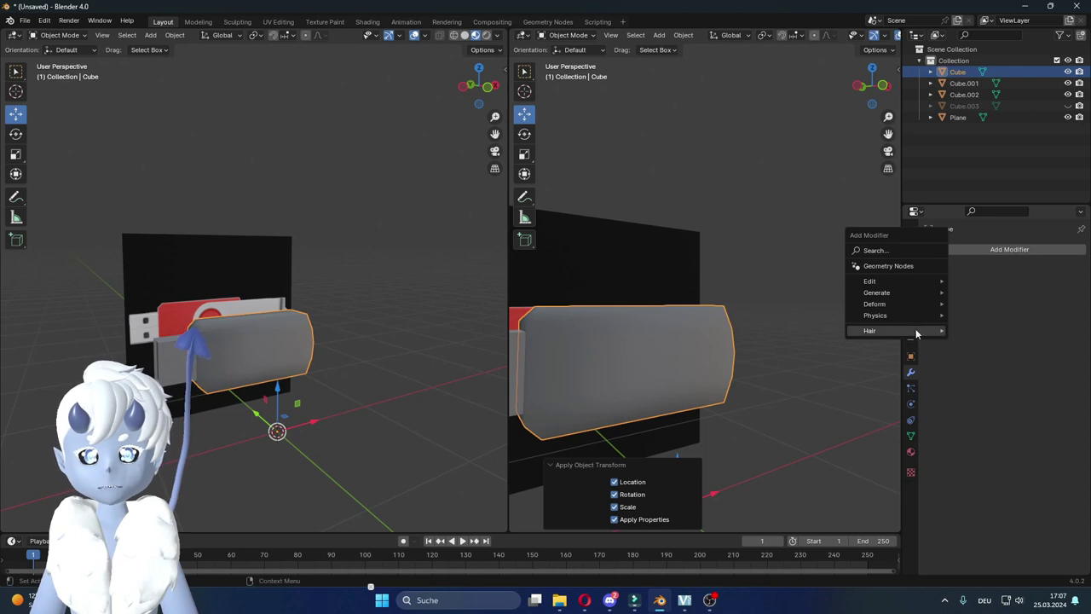
pyautogui.moveTo(877, 292)
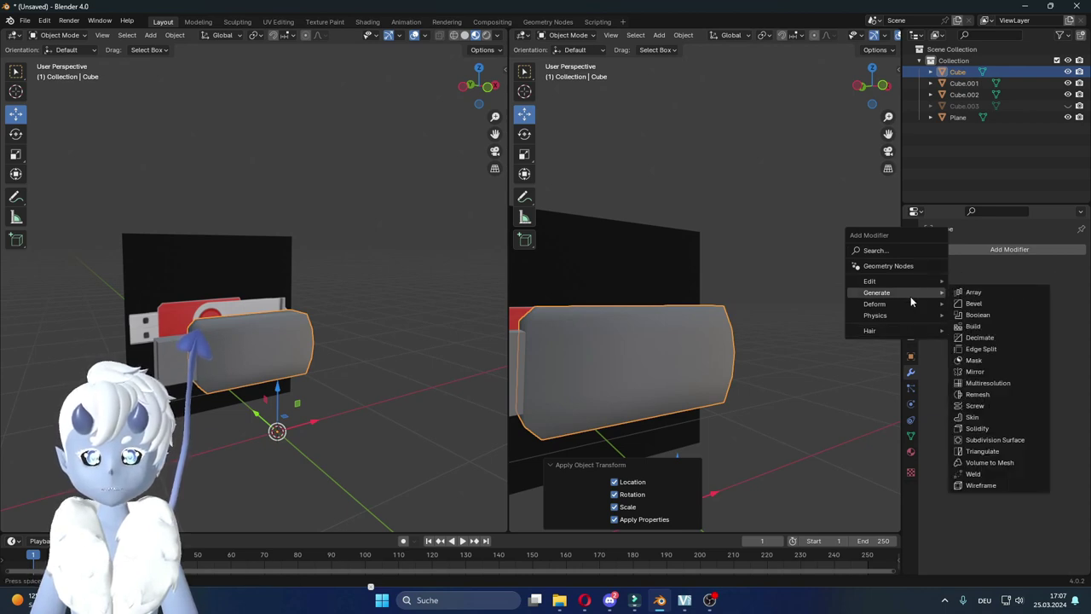
# Step: Add a Bevel modifier to the casing and give it flat shading
pyautogui.click(973, 303)
pyautogui.moveTo(820, 339); pyautogui.dragTo(704, 331, button='middle')
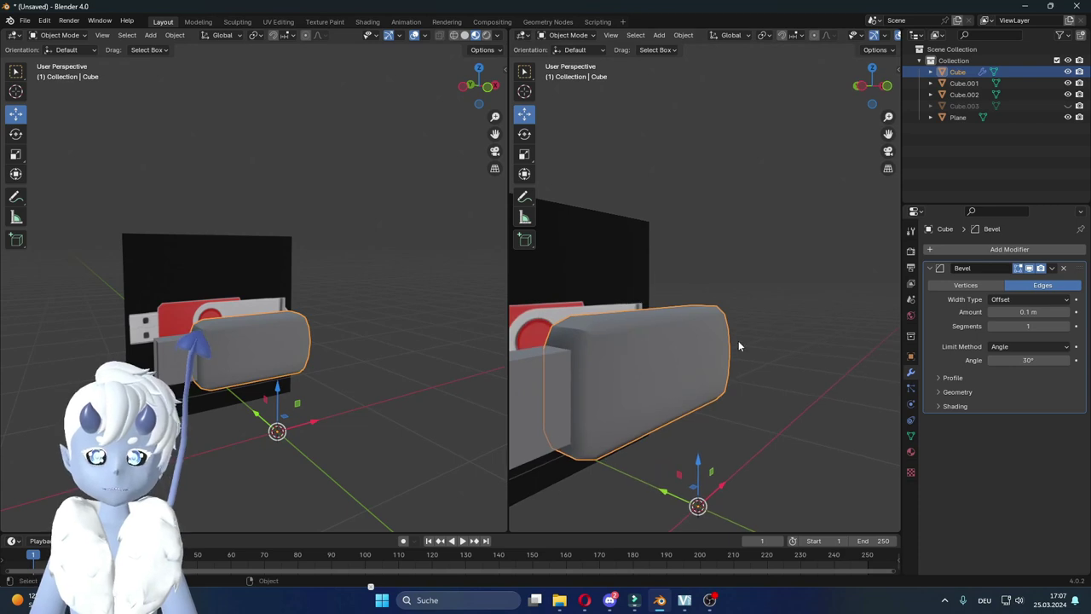
pyautogui.scroll(2, 699, 361)
pyautogui.scroll(1, 646, 365)
pyautogui.press('Tab')
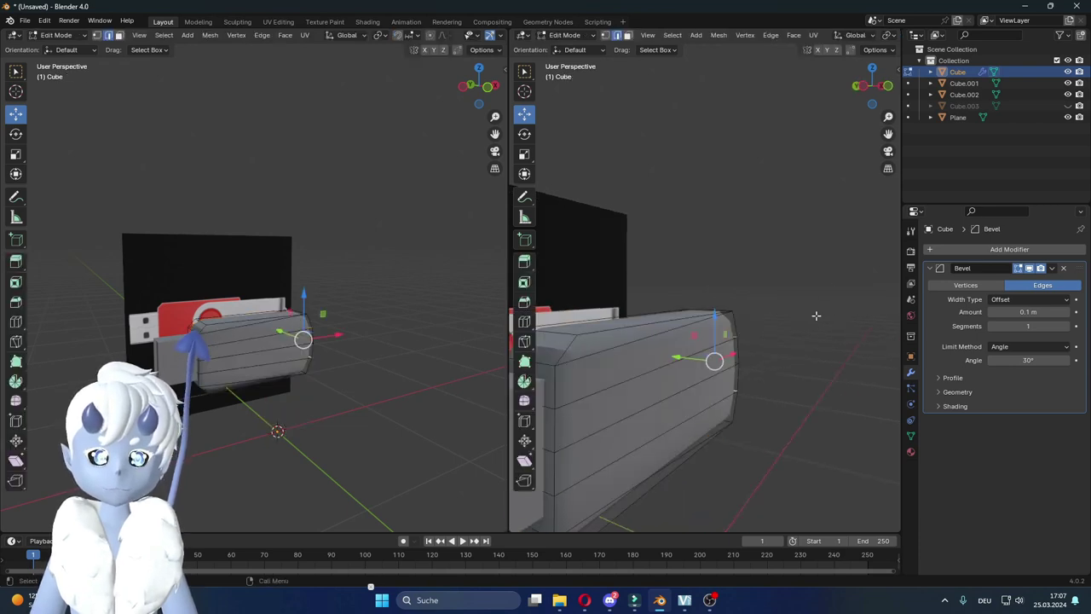
pyautogui.press('Tab')
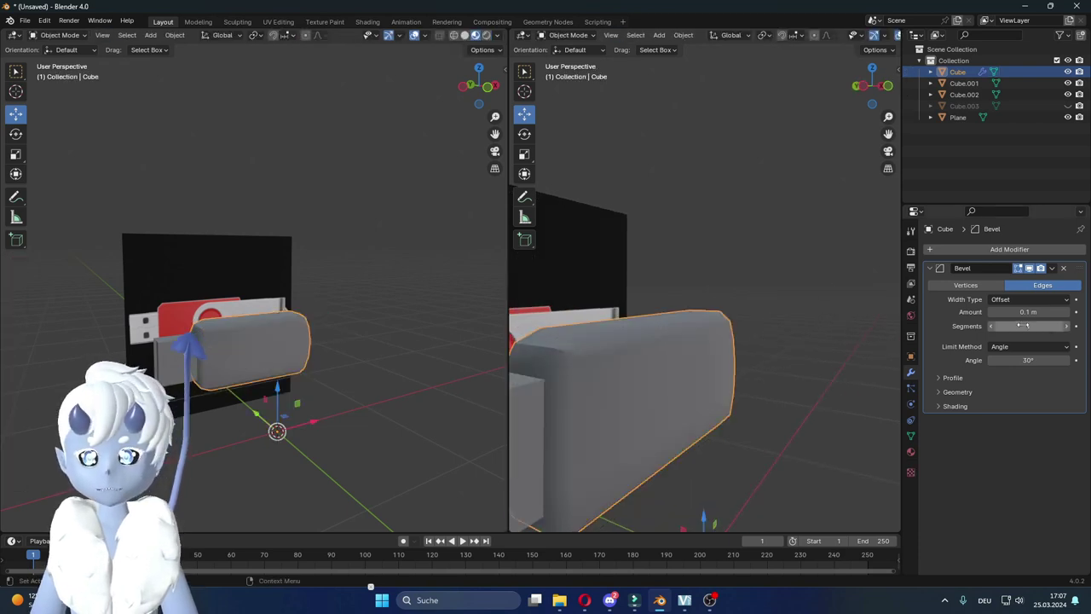
pyautogui.rightClick(701, 336)
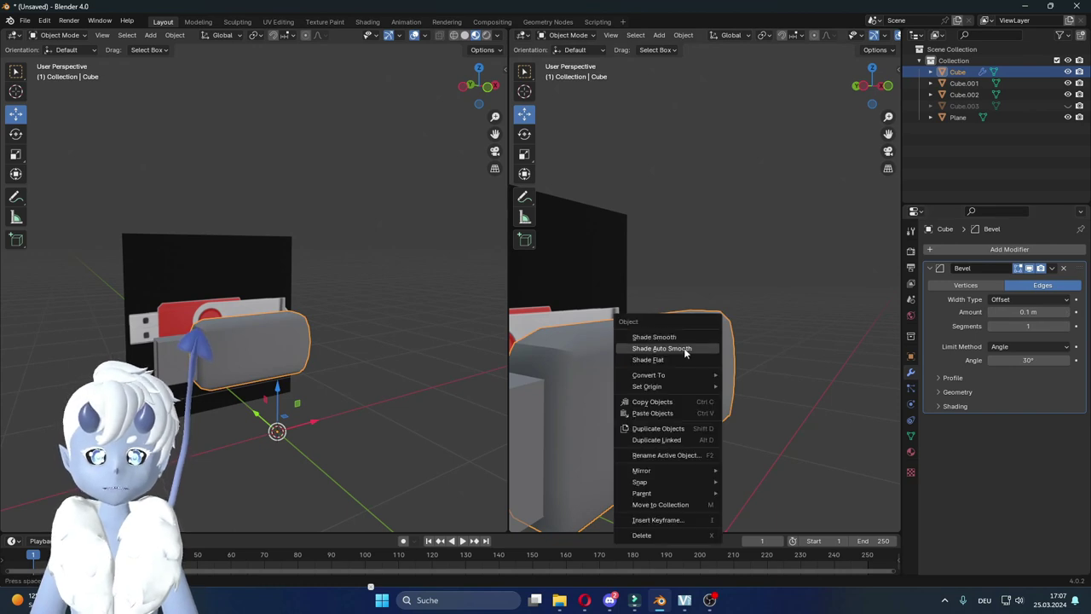
pyautogui.click(676, 358)
pyautogui.moveTo(615, 360); pyautogui.dragTo(698, 360, button='middle')
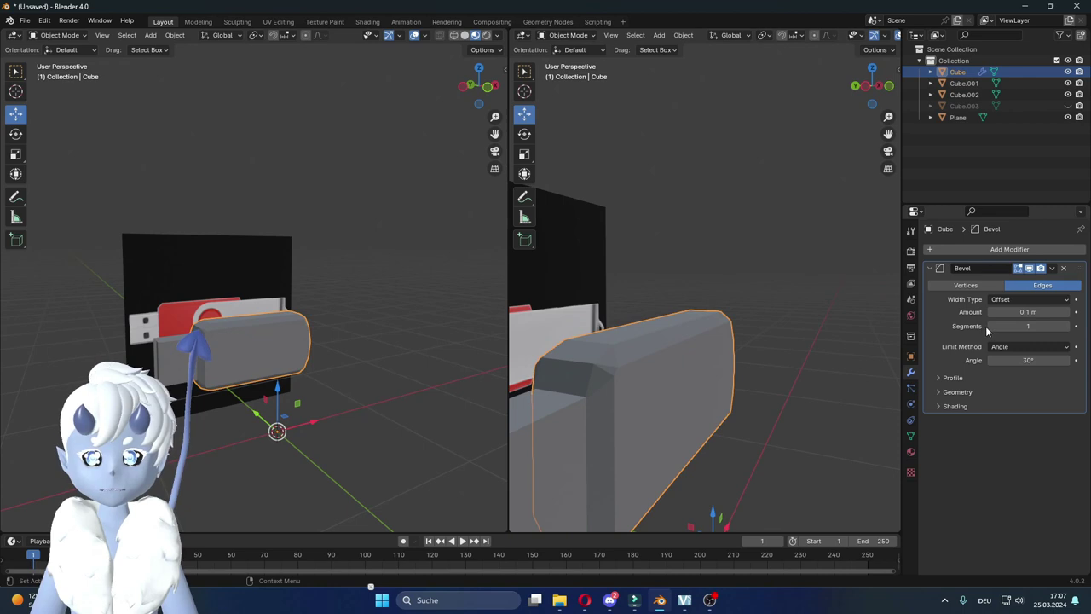
# Step: Set bevel segments to 2 and try bevel amounts of 0.05 m and 0.005 m
pyautogui.click(1066, 326)
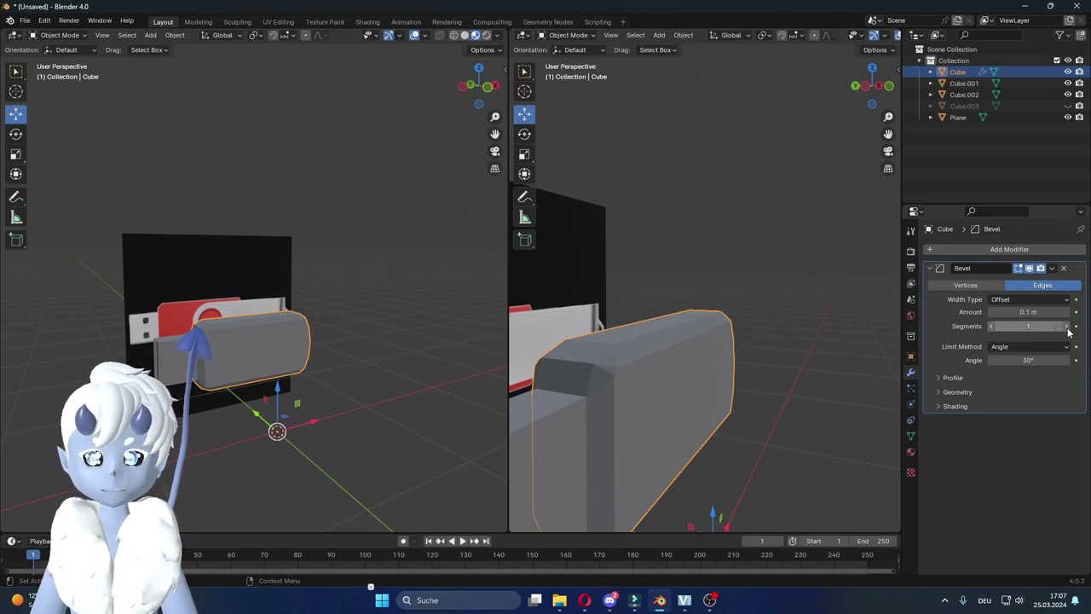
pyautogui.click(1009, 313)
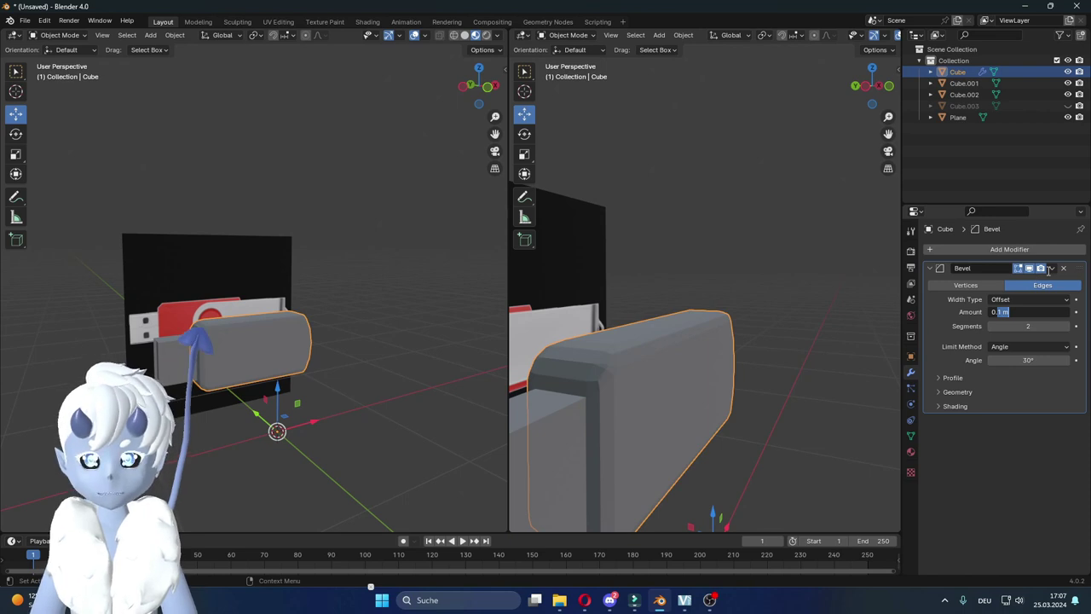
pyautogui.write('0.05')
pyautogui.press('Return')
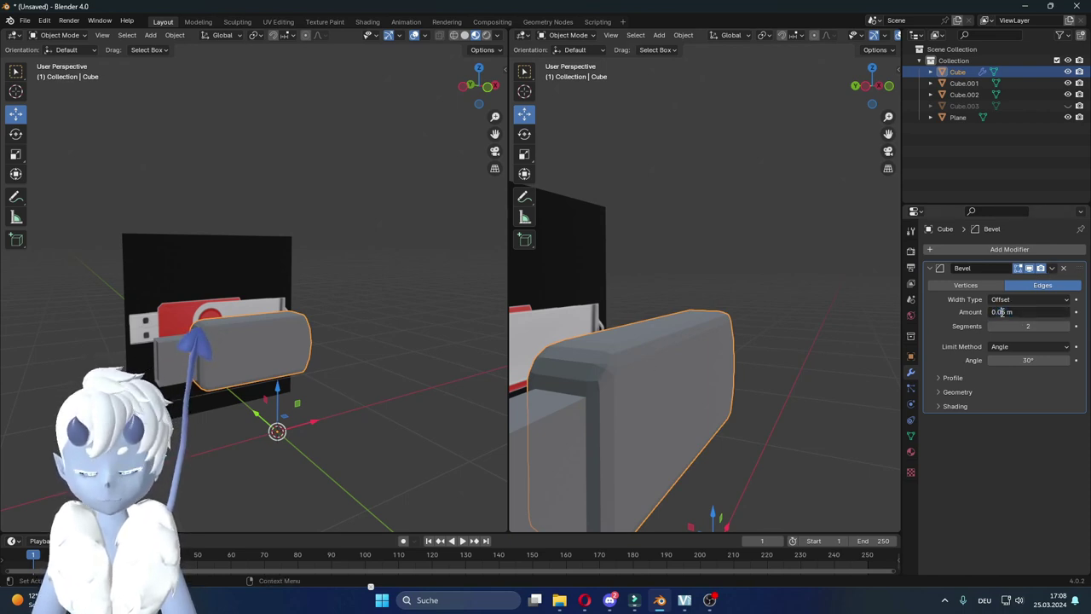
pyautogui.click(1001, 312)
pyautogui.write('0.005')
pyautogui.press('Return')
pyautogui.moveTo(725, 384)
pyautogui.mouseDown(button='middle')
pyautogui.moveTo(680, 411)
pyautogui.moveTo(690, 412)
pyautogui.mouseUp(button='middle')
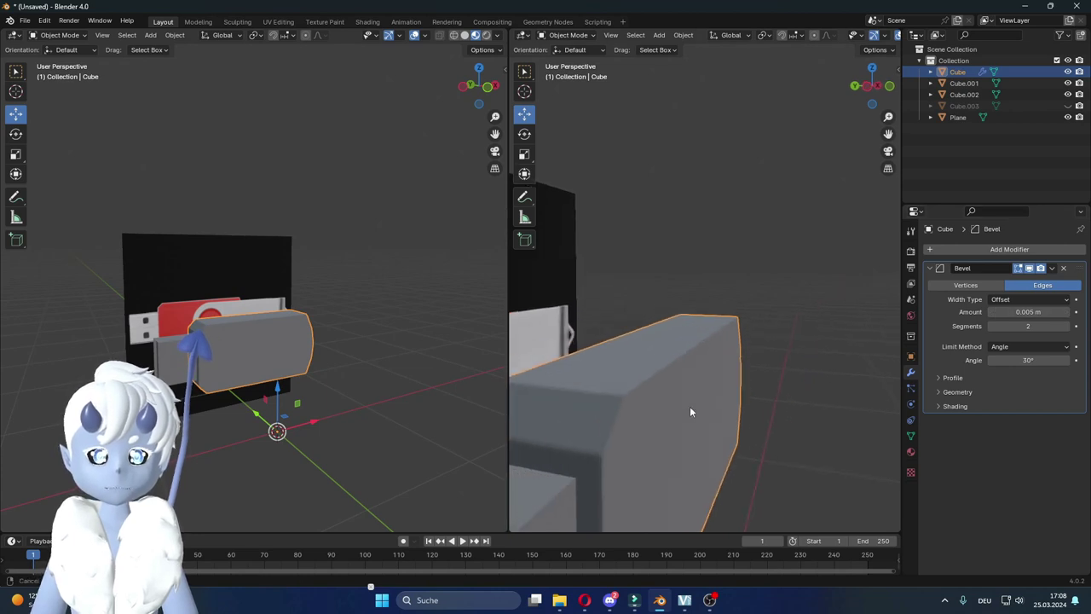
pyautogui.click(1028, 313)
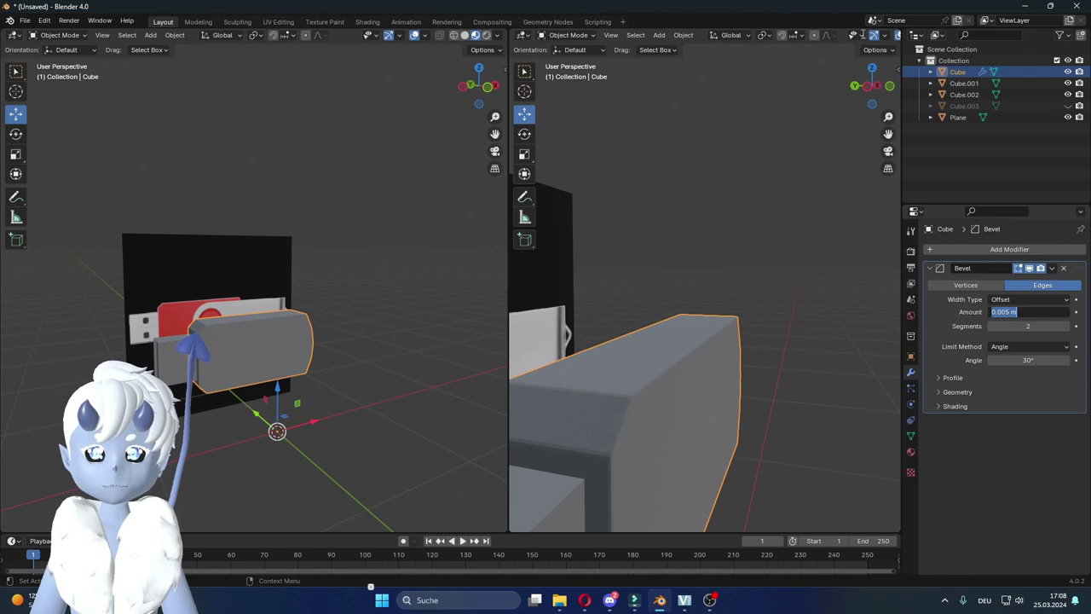
pyautogui.scroll(-2, 863, 36)
# Step: Enable the Wireframe overlay to show mesh edges over the model
pyautogui.click(865, 36)
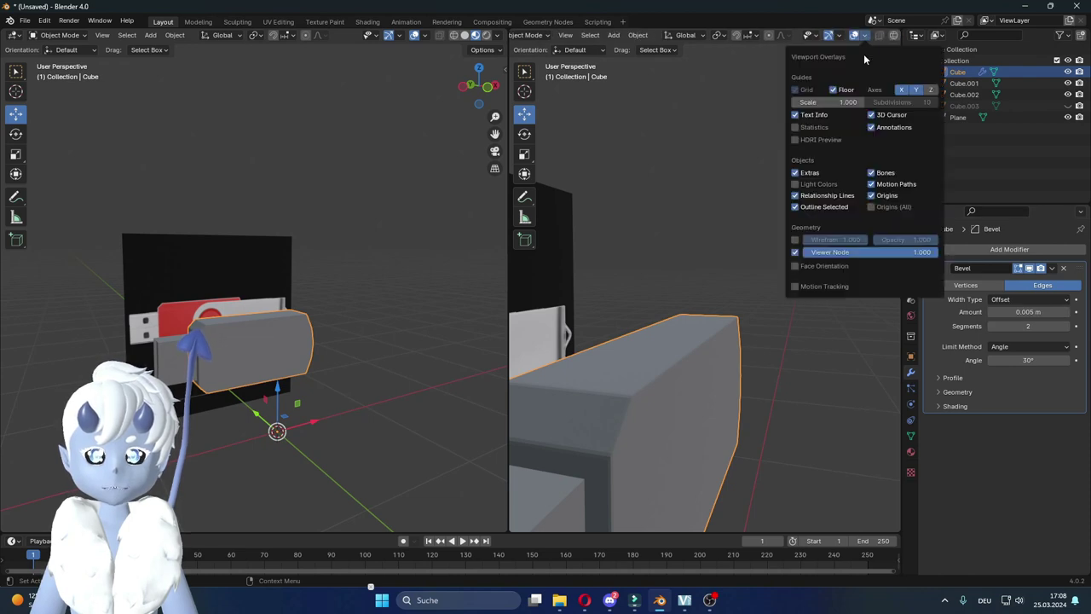
pyautogui.click(795, 240)
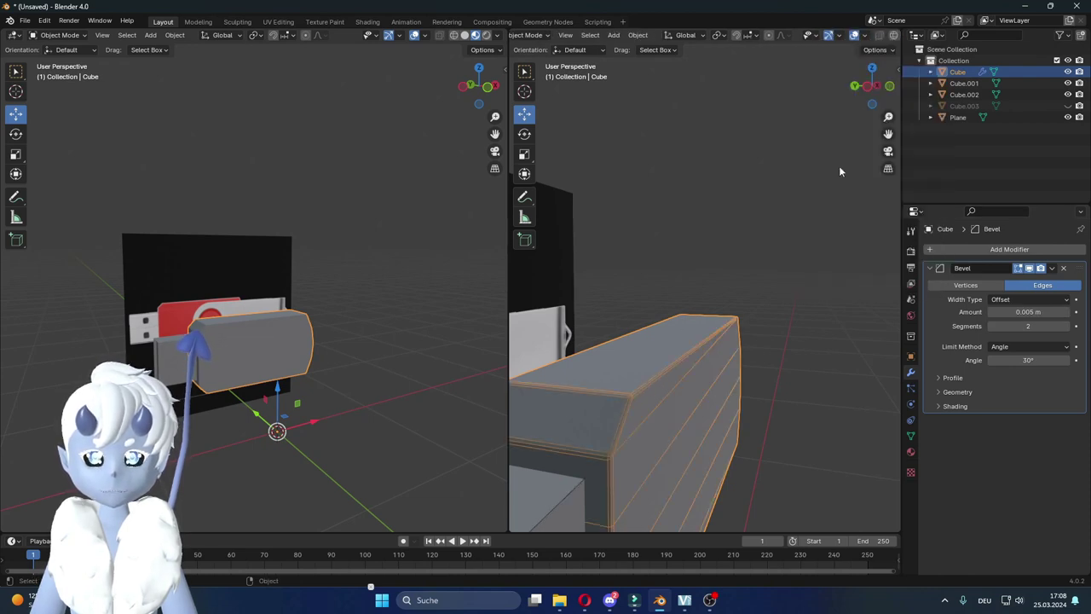
pyautogui.click(864, 37)
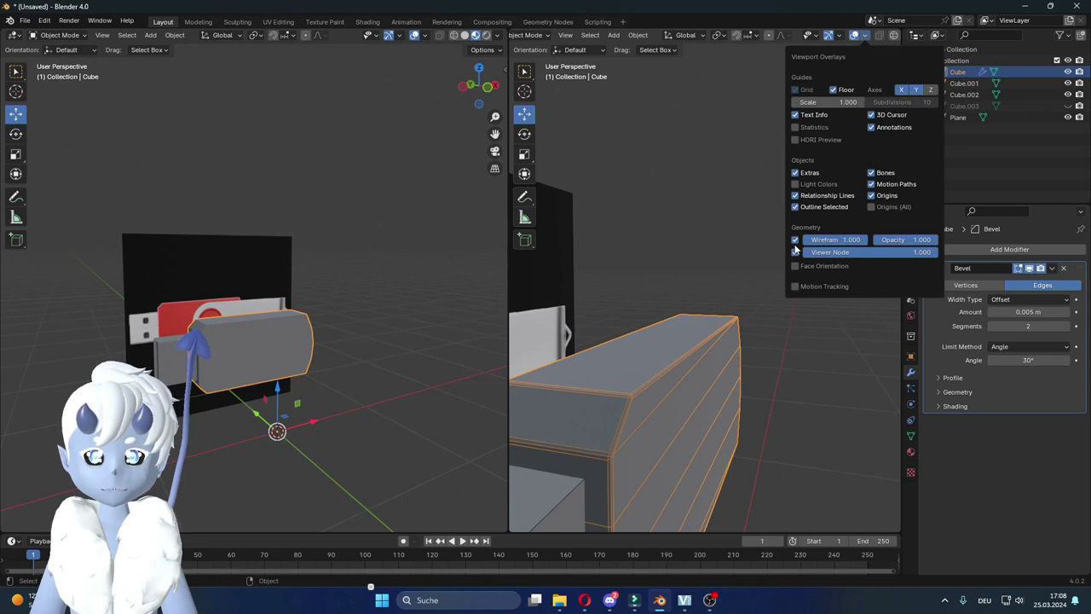
pyautogui.moveTo(692, 358)
pyautogui.mouseDown(button='middle')
pyautogui.moveTo(674, 407)
pyautogui.moveTo(694, 333)
pyautogui.moveTo(673, 369)
pyautogui.mouseUp(button='middle')
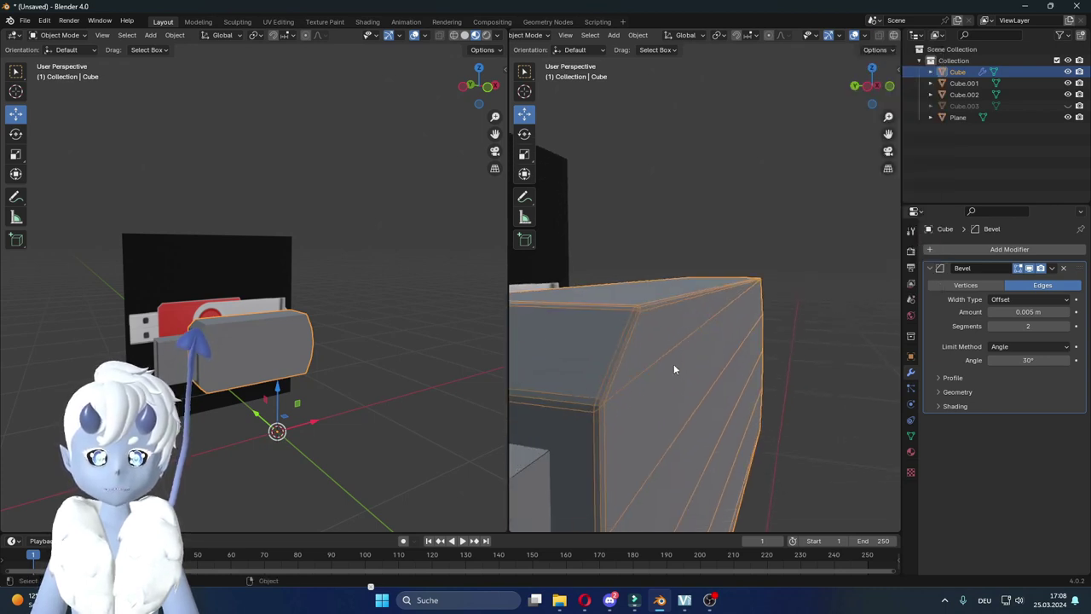
pyautogui.moveTo(739, 335)
pyautogui.mouseDown(button='middle')
pyautogui.moveTo(707, 356)
pyautogui.moveTo(642, 344)
pyautogui.mouseUp(button='middle')
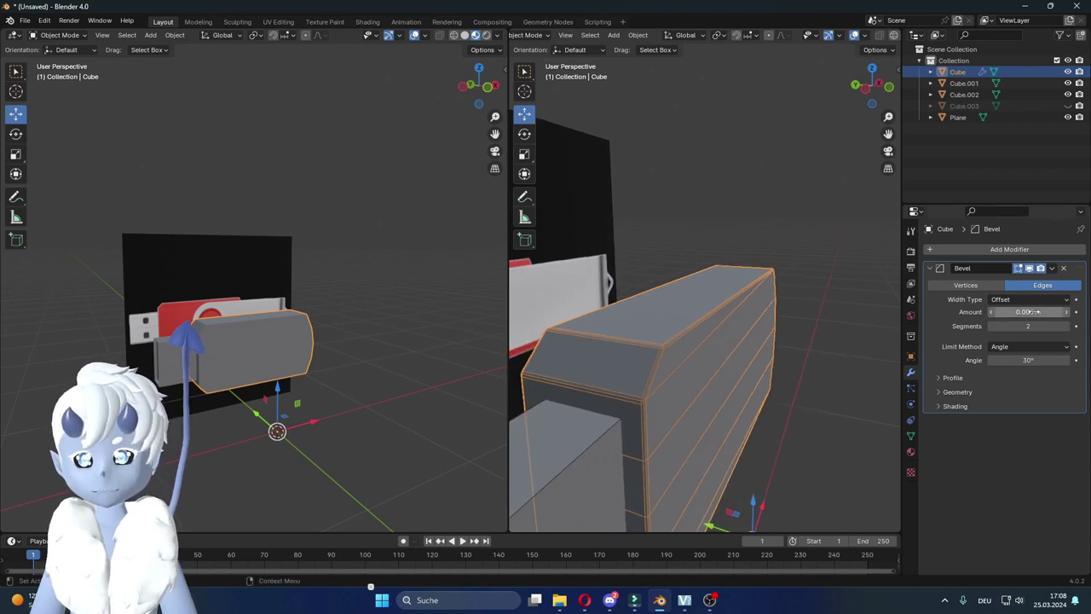
# Step: Set the bevel amount to 0.01 m
pyautogui.click(991, 315)
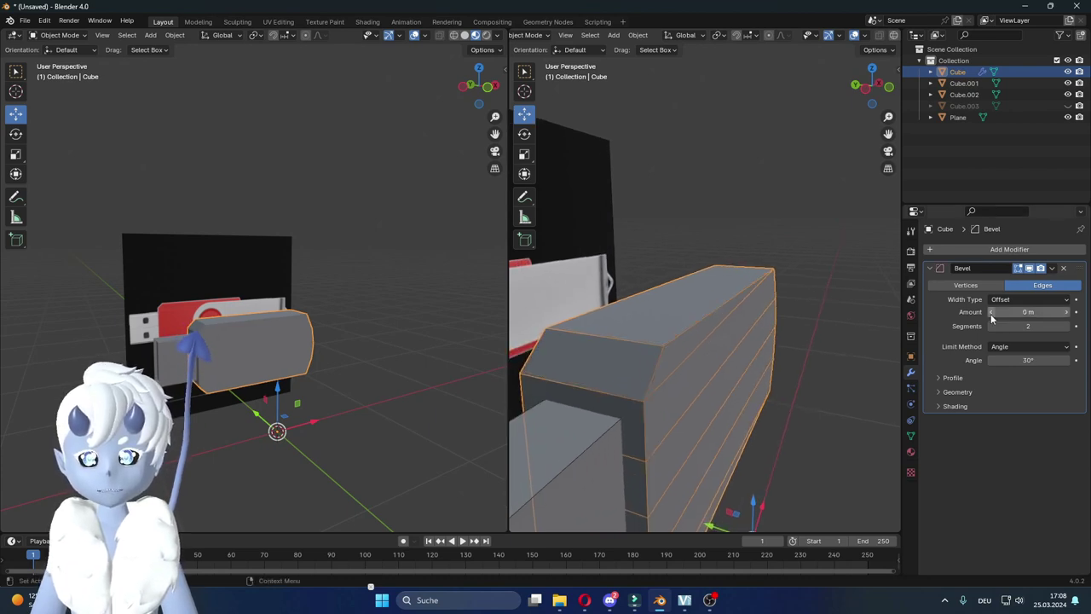
pyautogui.click(1065, 312)
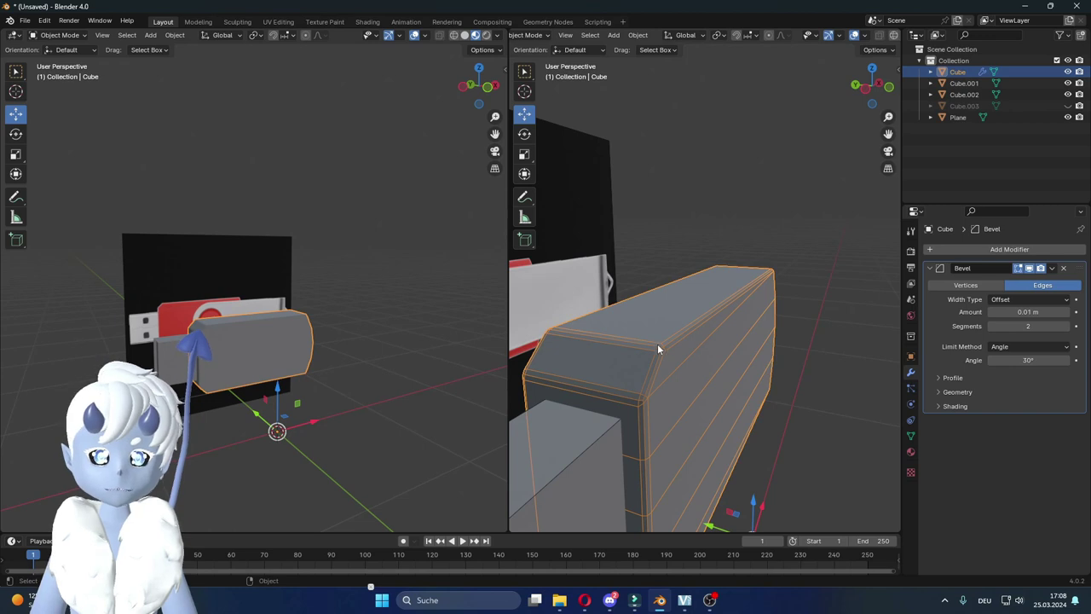
pyautogui.moveTo(654, 342)
pyautogui.mouseDown(button='middle')
pyautogui.moveTo(640, 354)
pyautogui.moveTo(592, 346)
pyautogui.moveTo(694, 314)
pyautogui.moveTo(736, 334)
pyautogui.moveTo(699, 339)
pyautogui.moveTo(768, 293)
pyautogui.moveTo(728, 300)
pyautogui.moveTo(709, 353)
pyautogui.moveTo(725, 352)
pyautogui.moveTo(747, 426)
pyautogui.moveTo(685, 433)
pyautogui.moveTo(678, 364)
pyautogui.mouseUp(button='middle')
pyautogui.press('Tab')
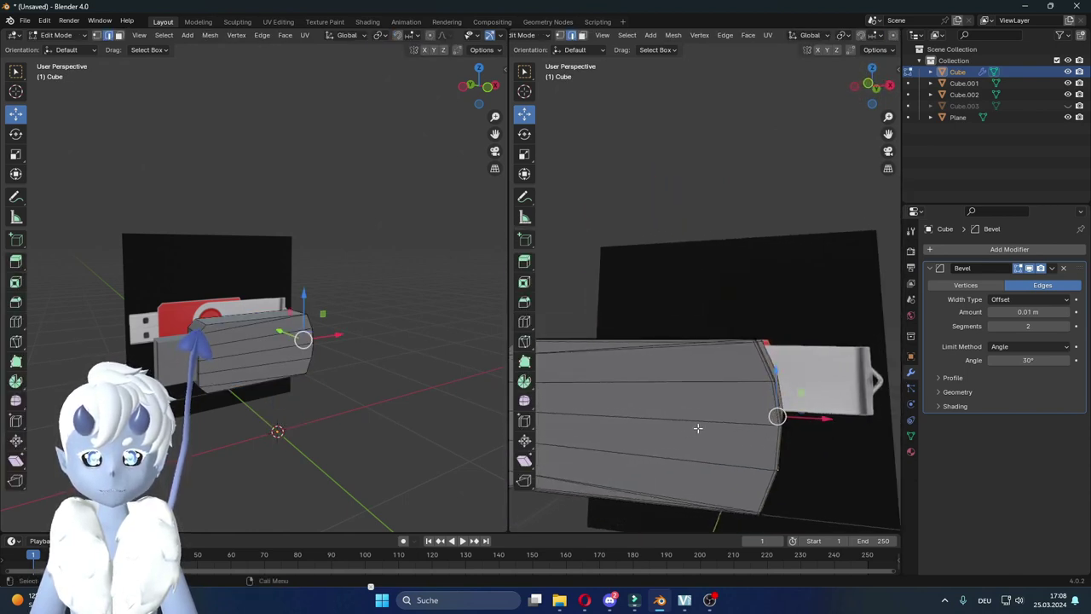
# Step: Select the middle, upper and lower horizontal edge loops on the casing
pyautogui.press('Tab')
pyautogui.moveTo(728, 392); pyautogui.dragTo(678, 381, button='middle')
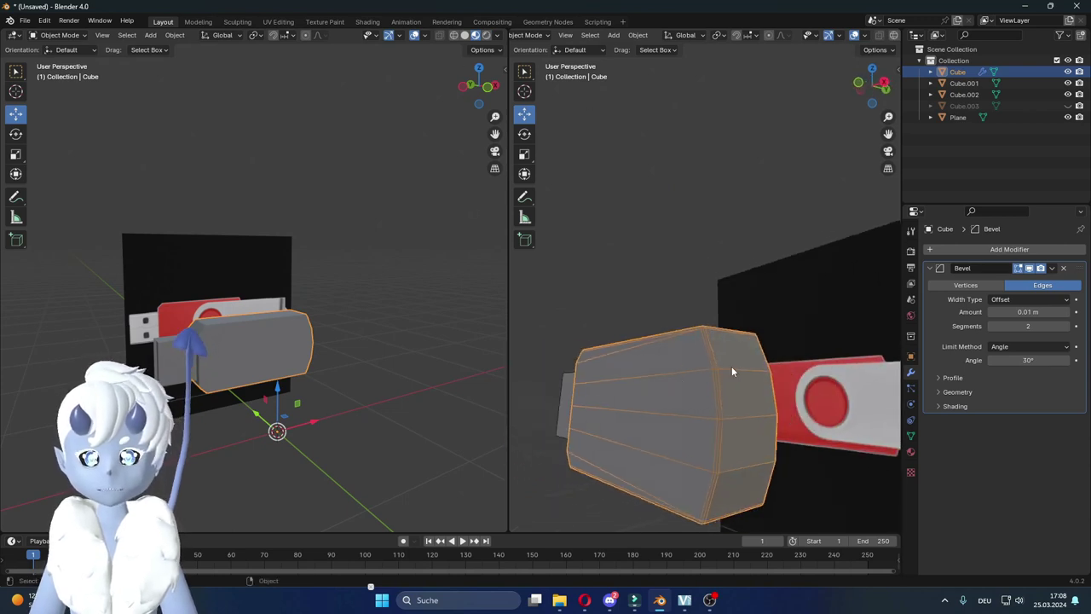
pyautogui.press('Tab')
pyautogui.keyDown('alt'); pyautogui.click(738, 418); pyautogui.keyUp('alt')
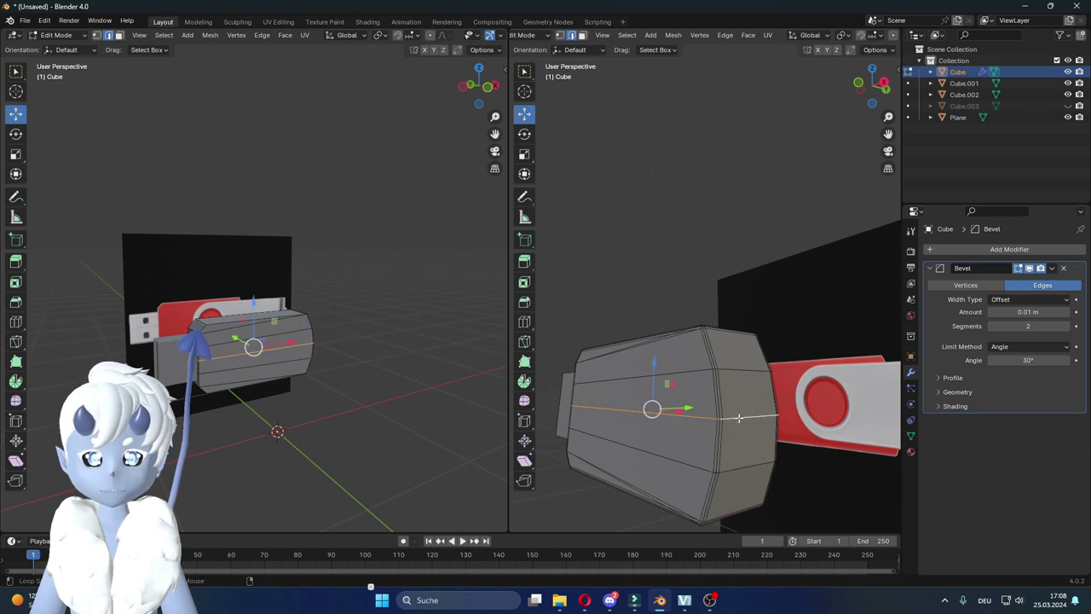
pyautogui.keyDown('alt'); pyautogui.keyDown('shift'); pyautogui.click(733, 376); pyautogui.keyUp('shift'); pyautogui.keyUp('alt')
pyautogui.keyDown('alt'); pyautogui.keyDown('shift'); pyautogui.click(737, 475); pyautogui.keyUp('shift'); pyautogui.keyUp('alt')
pyautogui.moveTo(736, 474); pyautogui.dragTo(730, 440, button='middle')
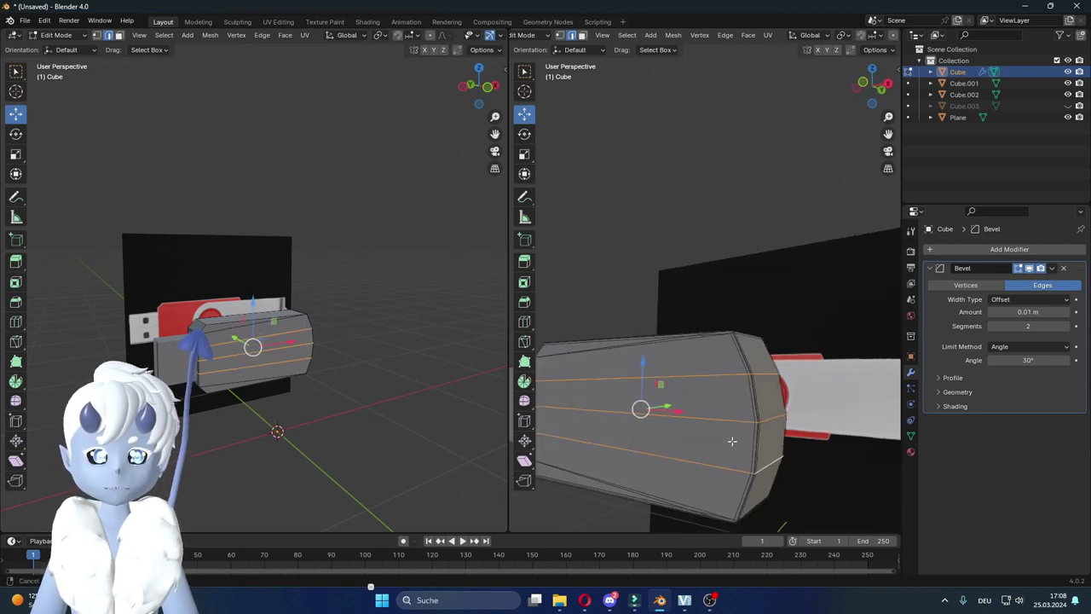
# Step: Bevel the three selected edge loops and return to Object Mode
pyautogui.click(525, 303)
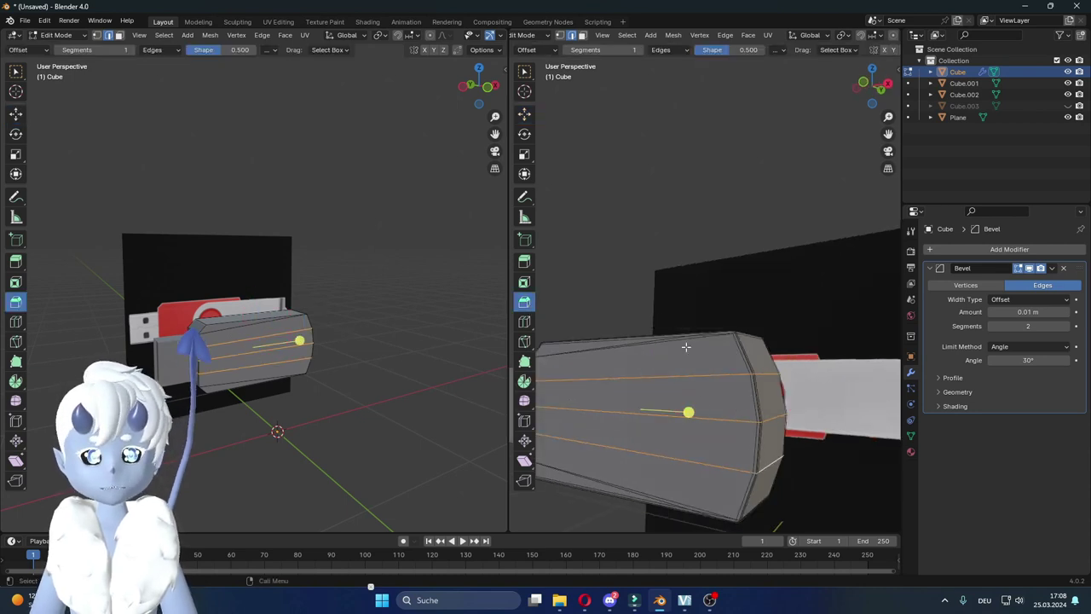
pyautogui.moveTo(687, 411)
pyautogui.mouseDown()
pyautogui.moveTo(700, 414)
pyautogui.moveTo(687, 410)
pyautogui.mouseUp()
pyautogui.press('F9')
pyautogui.press('Tab')
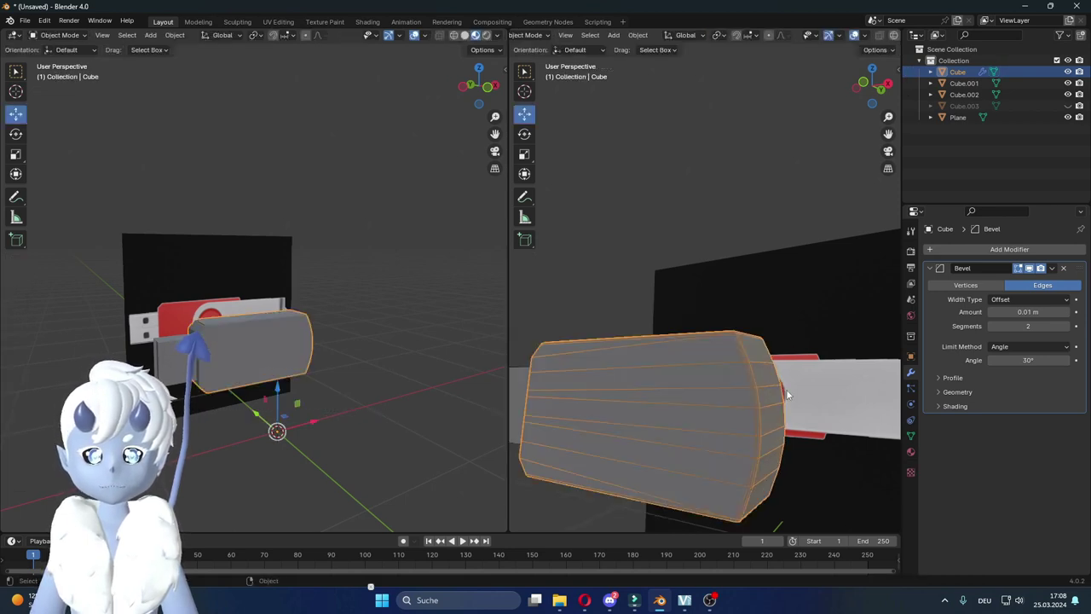
pyautogui.click(813, 304)
pyautogui.moveTo(812, 390)
pyautogui.mouseDown(button='middle')
pyautogui.moveTo(813, 305)
pyautogui.moveTo(768, 300)
pyautogui.mouseUp(button='middle')
pyautogui.press('Tab')
pyautogui.press('Tab')
pyautogui.moveTo(698, 299)
pyautogui.mouseDown(button='middle')
pyautogui.moveTo(649, 338)
pyautogui.moveTo(742, 344)
pyautogui.moveTo(577, 346)
pyautogui.mouseUp(button='middle')
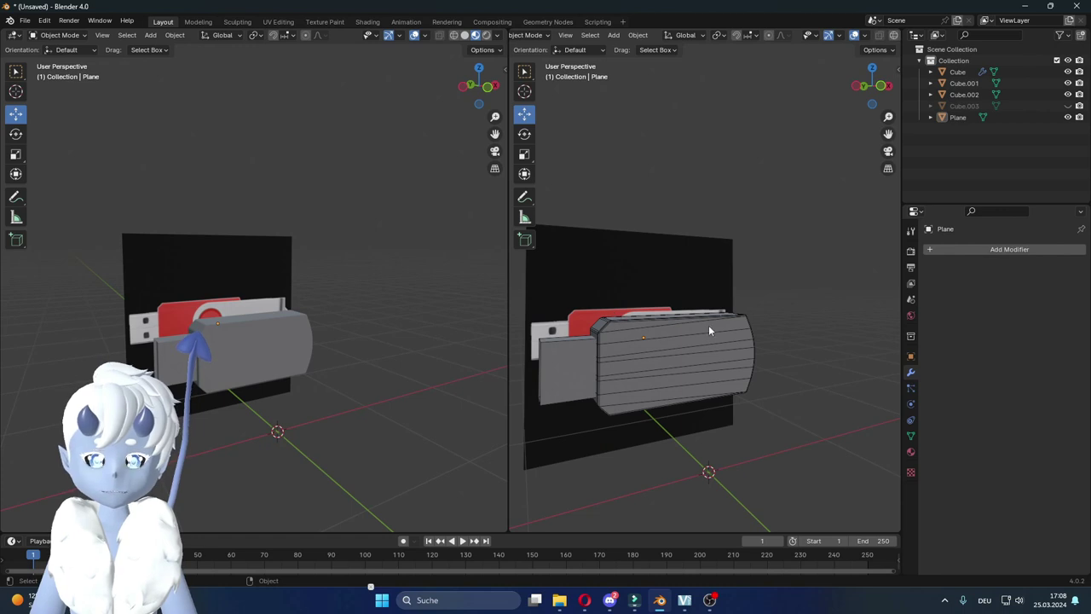
# Step: Apply Shade Smooth to the grey casing, then deselect it
pyautogui.scroll(3, 666, 351)
pyautogui.moveTo(665, 355)
pyautogui.mouseDown(button='middle')
pyautogui.moveTo(693, 373)
pyautogui.moveTo(570, 389)
pyautogui.moveTo(696, 375)
pyautogui.moveTo(631, 385)
pyautogui.mouseUp(button='middle')
pyautogui.moveTo(711, 378)
pyautogui.mouseDown(button='middle')
pyautogui.moveTo(610, 394)
pyautogui.moveTo(647, 406)
pyautogui.mouseUp(button='middle')
pyautogui.rightClick(648, 407)
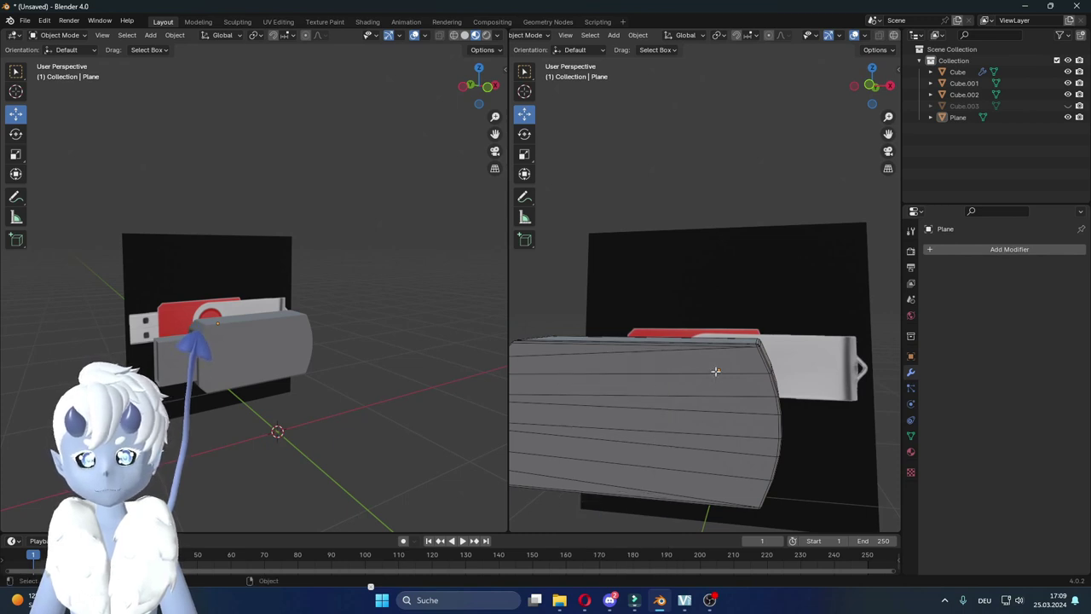
pyautogui.press('Tab')
pyautogui.press('Tab')
pyautogui.moveTo(691, 376); pyautogui.dragTo(784, 219, button='middle')
pyautogui.moveTo(749, 337); pyautogui.dragTo(690, 347, button='middle')
pyautogui.click(690, 347)
pyautogui.rightClick(689, 350)
pyautogui.click(650, 331)
pyautogui.click(780, 358)
# Step: Select the white label panel Cube.003
pyautogui.moveTo(262, 375)
pyautogui.mouseDown(button='middle')
pyautogui.moveTo(288, 371)
pyautogui.moveTo(319, 338)
pyautogui.moveTo(390, 326)
pyautogui.moveTo(318, 345)
pyautogui.moveTo(315, 360)
pyautogui.moveTo(375, 367)
pyautogui.moveTo(233, 348)
pyautogui.mouseUp(button='middle')
pyautogui.moveTo(338, 366)
pyautogui.mouseDown(button='middle')
pyautogui.moveTo(246, 373)
pyautogui.moveTo(309, 360)
pyautogui.mouseUp(button='middle')
pyautogui.click(309, 361)
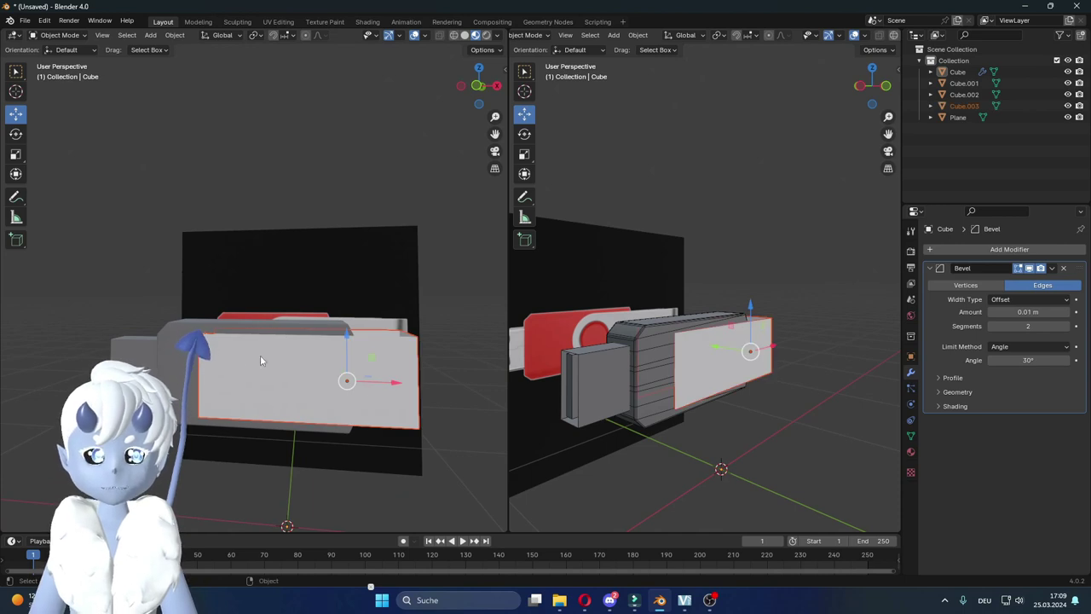
pyautogui.moveTo(275, 360)
pyautogui.mouseDown(button='middle')
pyautogui.moveTo(289, 376)
pyautogui.moveTo(211, 374)
pyautogui.moveTo(243, 362)
pyautogui.moveTo(166, 334)
pyautogui.mouseUp(button='middle')
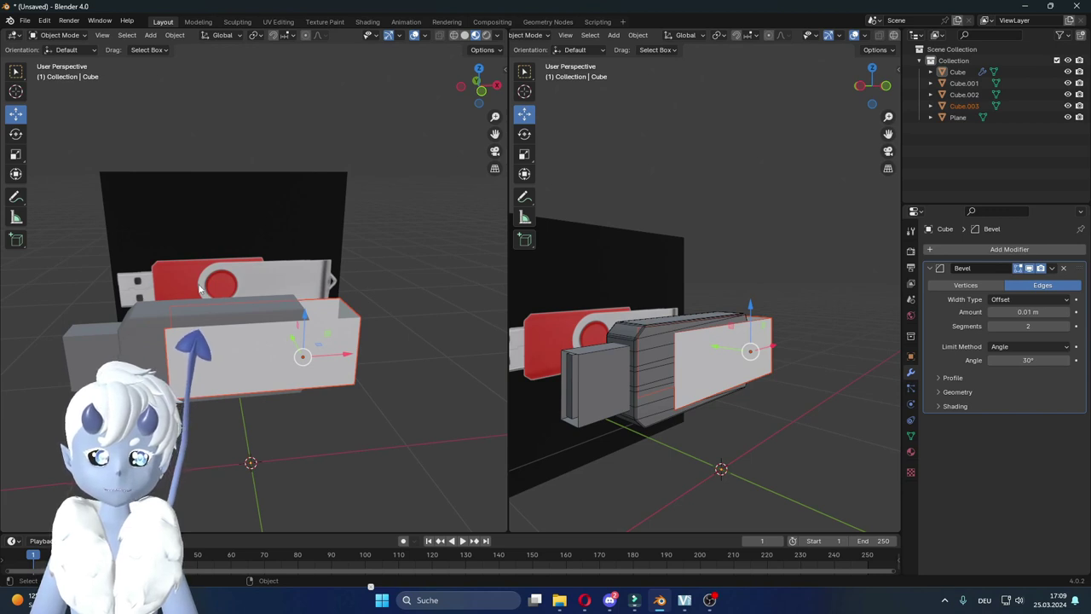
# Step: Select the small front block Cube.001 and frame it in front view
pyautogui.moveTo(528, 385); pyautogui.dragTo(626, 396, button='middle')
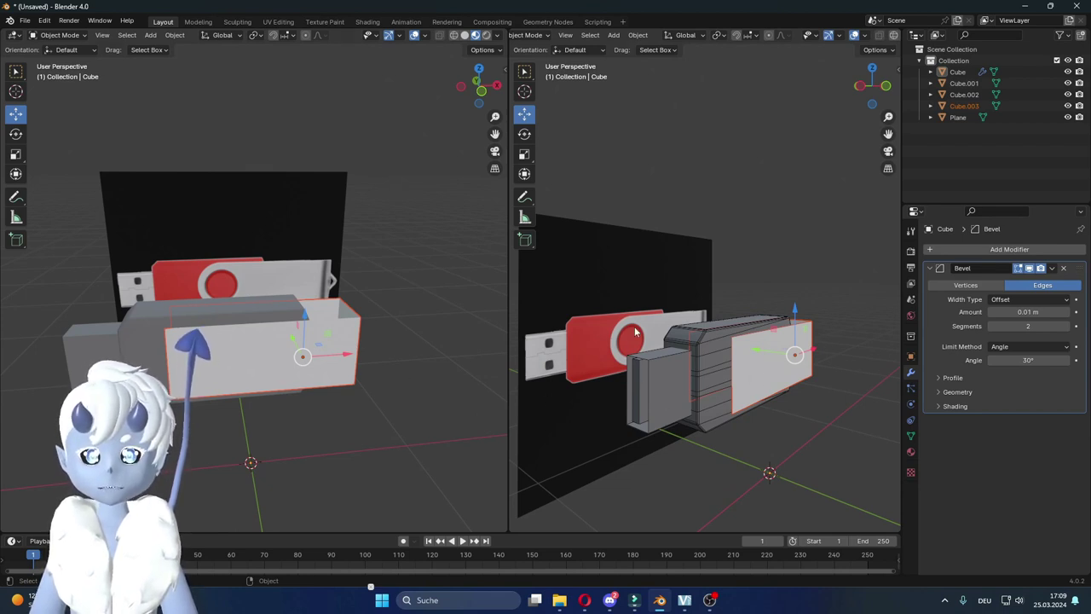
pyautogui.moveTo(635, 332); pyautogui.dragTo(757, 378, button='middle')
pyautogui.click(757, 378)
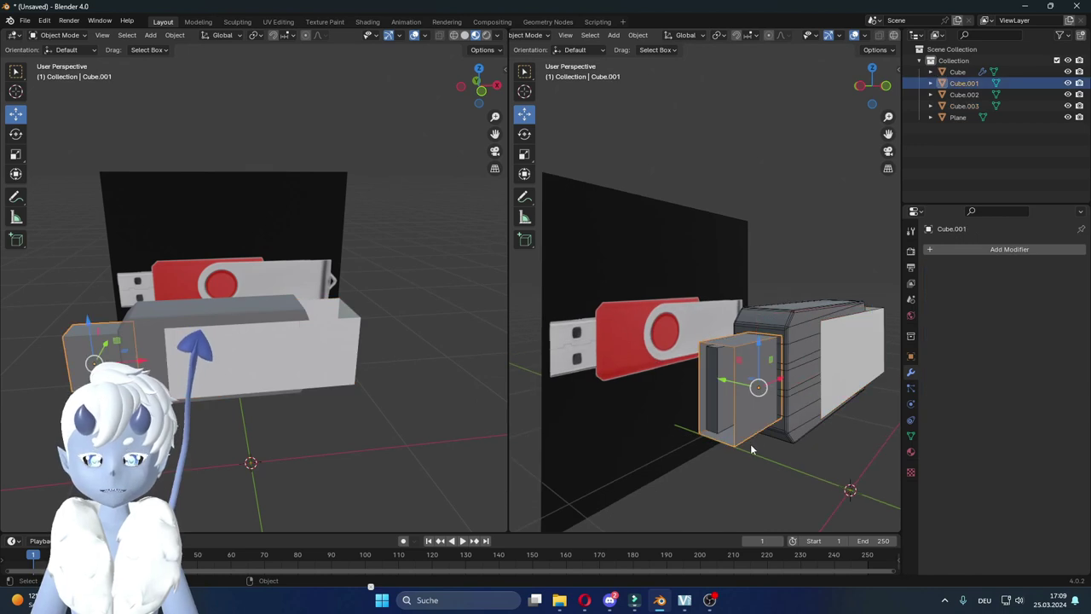
pyautogui.scroll(3, 750, 443)
pyautogui.scroll(1, 733, 412)
pyautogui.scroll(-2, 737, 379)
pyautogui.moveTo(765, 357)
pyautogui.mouseDown(button='middle')
pyautogui.moveTo(744, 380)
pyautogui.moveTo(603, 287)
pyautogui.mouseUp(button='middle')
pyautogui.scroll(2, 744, 380)
pyautogui.moveTo(782, 361); pyautogui.dragTo(773, 367, button='middle')
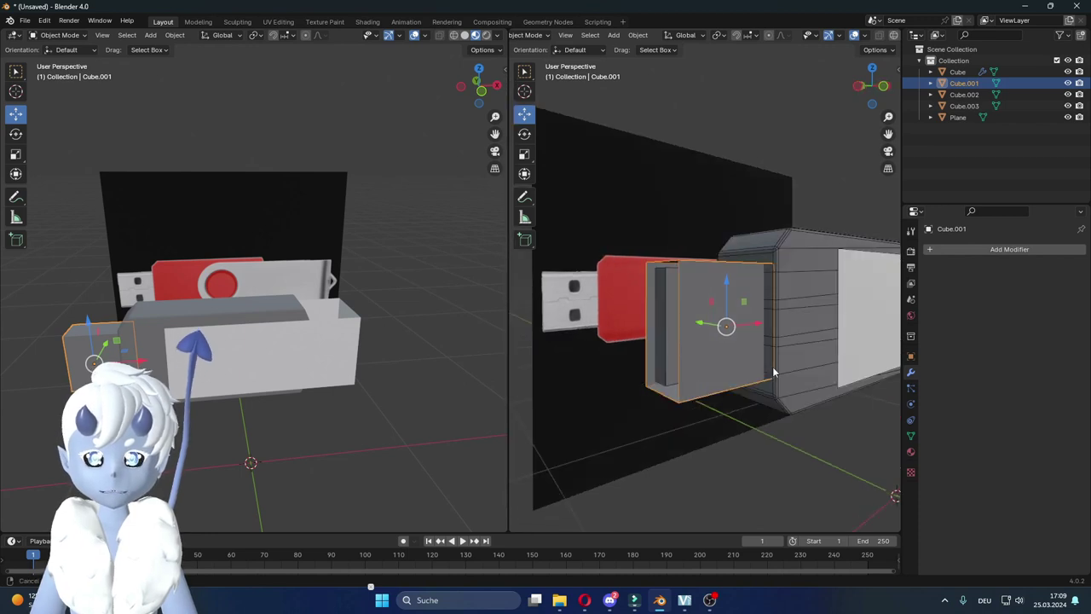
pyautogui.scroll(1, 766, 375)
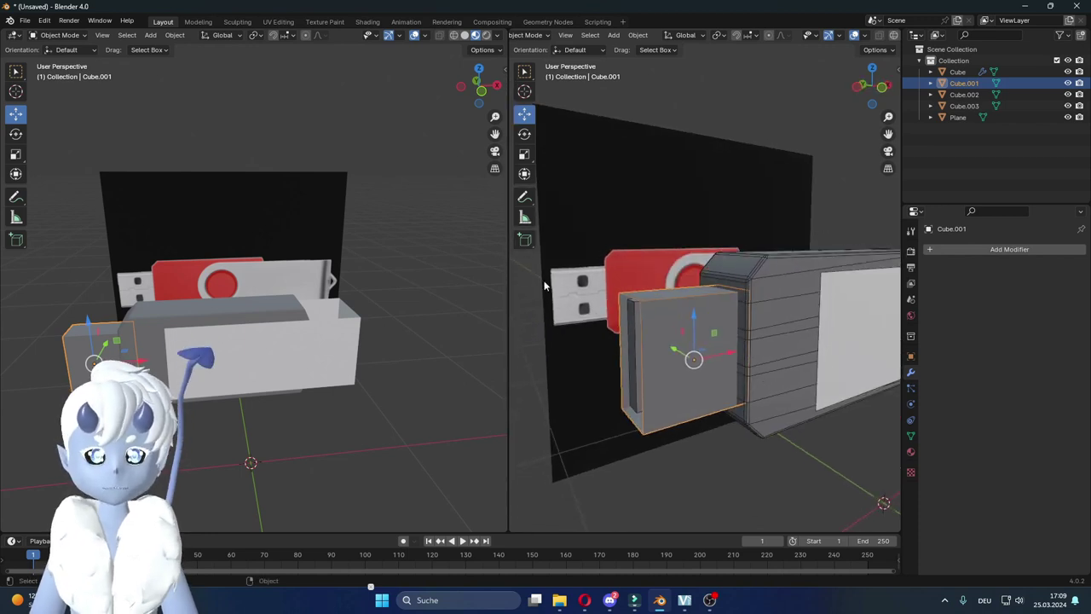
pyautogui.moveTo(612, 298); pyautogui.dragTo(678, 393, button='middle')
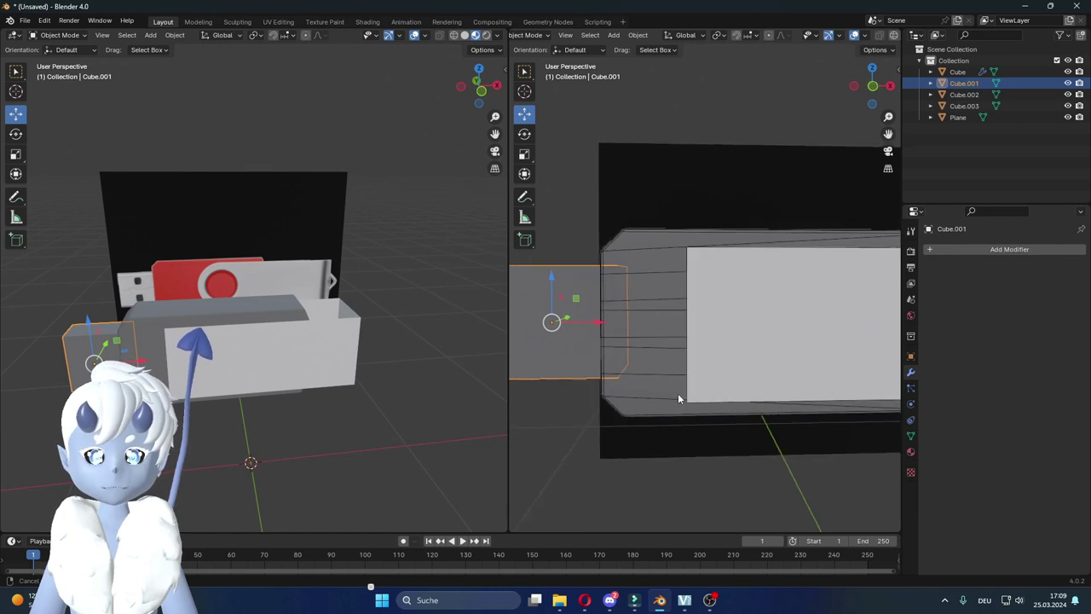
pyautogui.press('KP_1')
pyautogui.moveTo(706, 332); pyautogui.dragTo(750, 363, button='middle')
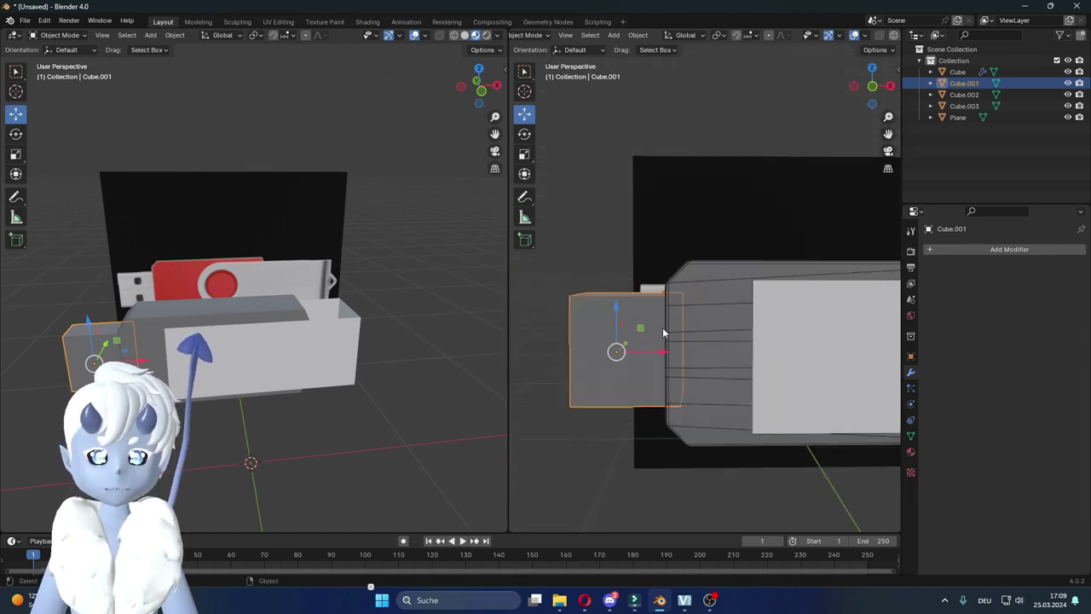
# Step: Select the Cube.001 connector block in front orthographic view and enter Edit Mode
pyautogui.click(709, 342)
pyautogui.press('KP_1')
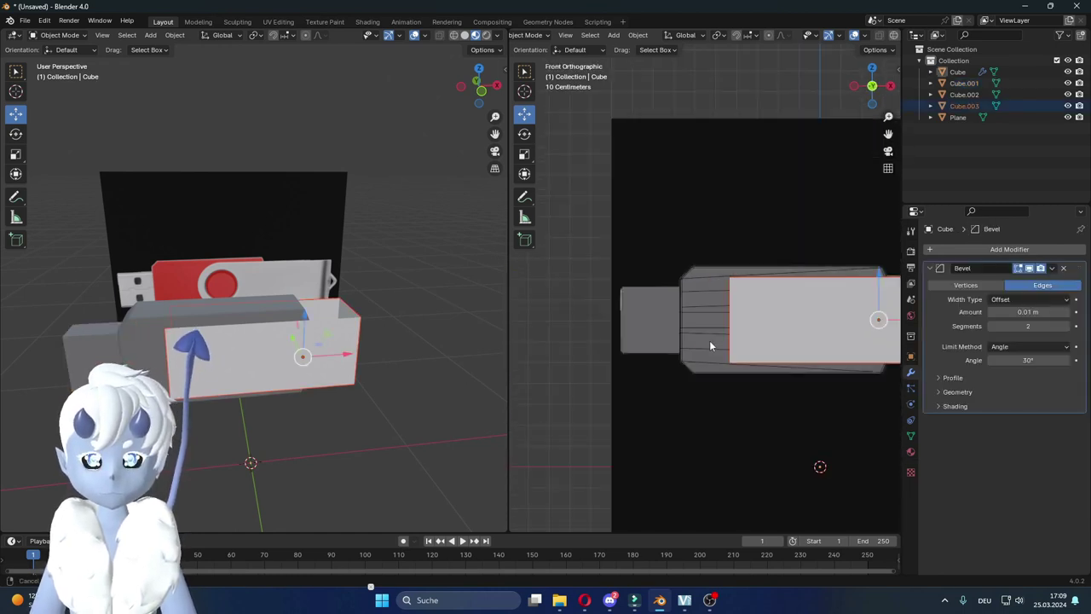
pyautogui.click(663, 333)
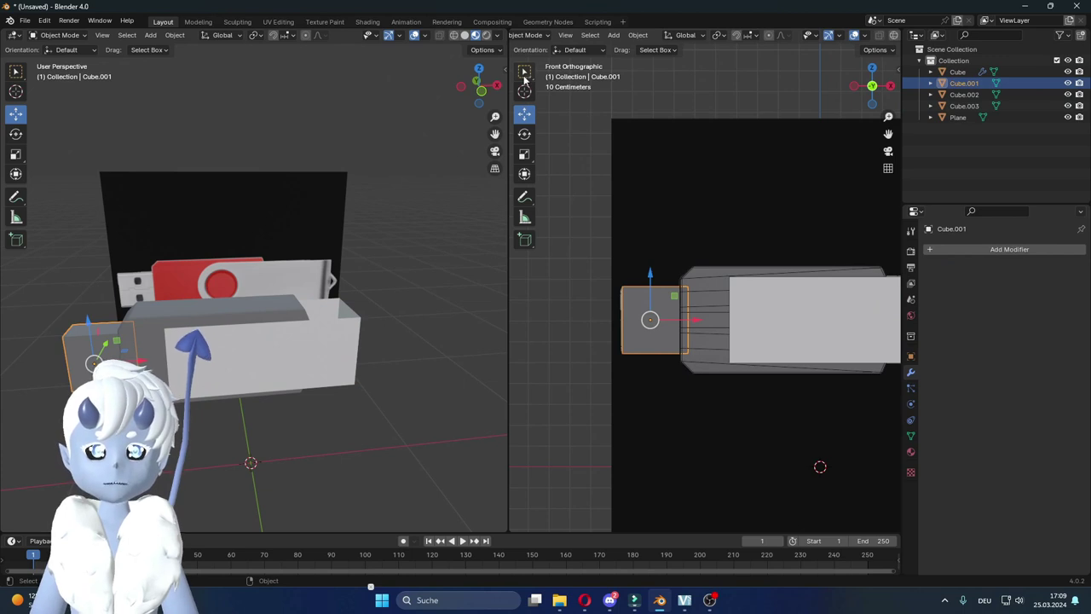
pyautogui.press('Tab')
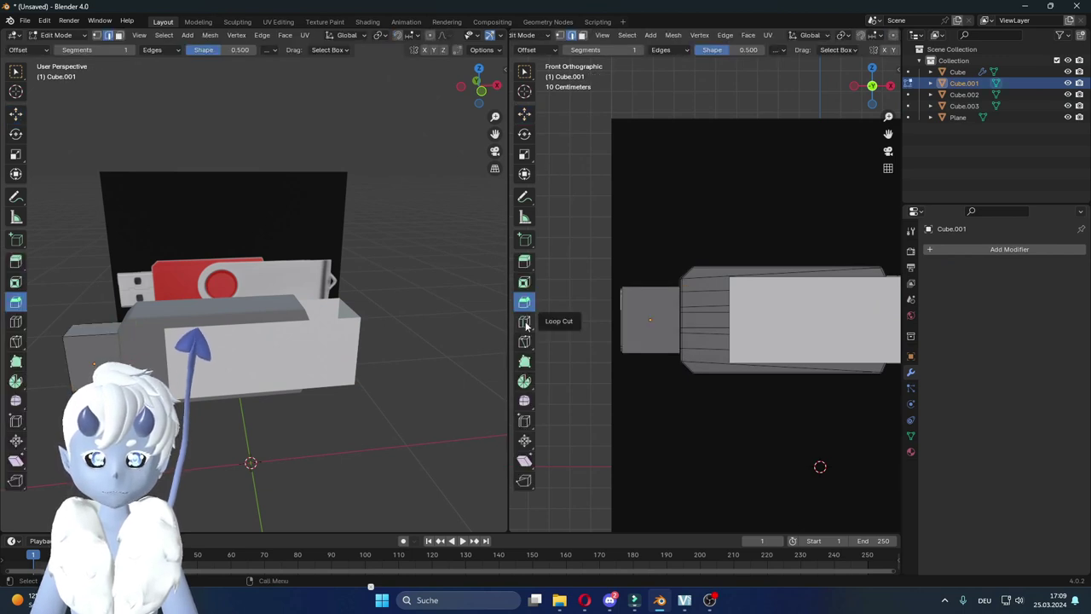
# Step: Add a vertical loop cut through the connector and select one of its edge loops
pyautogui.click(524, 321)
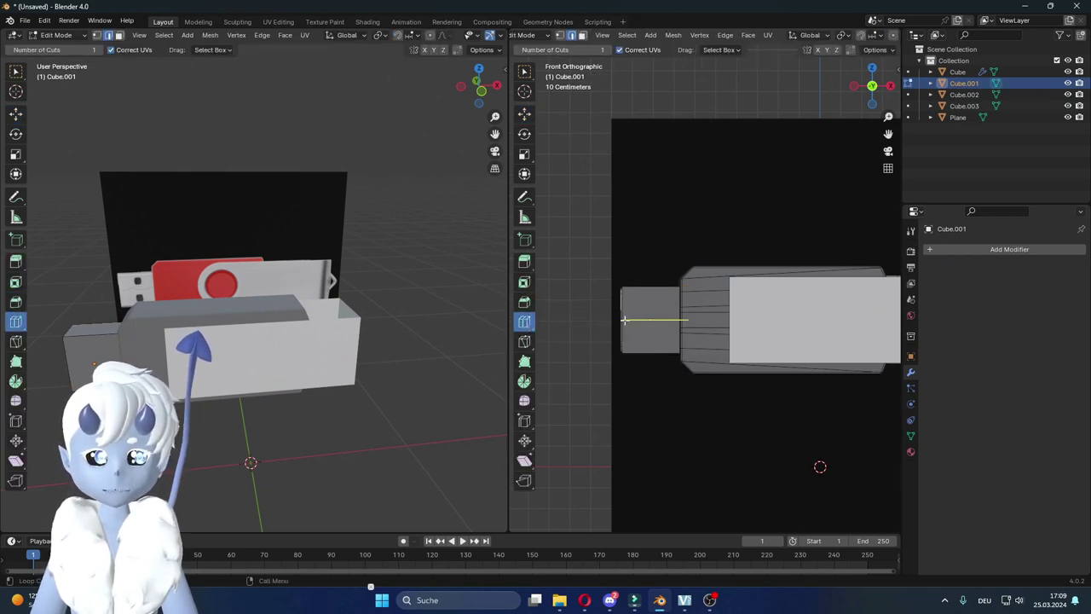
pyautogui.click(625, 320)
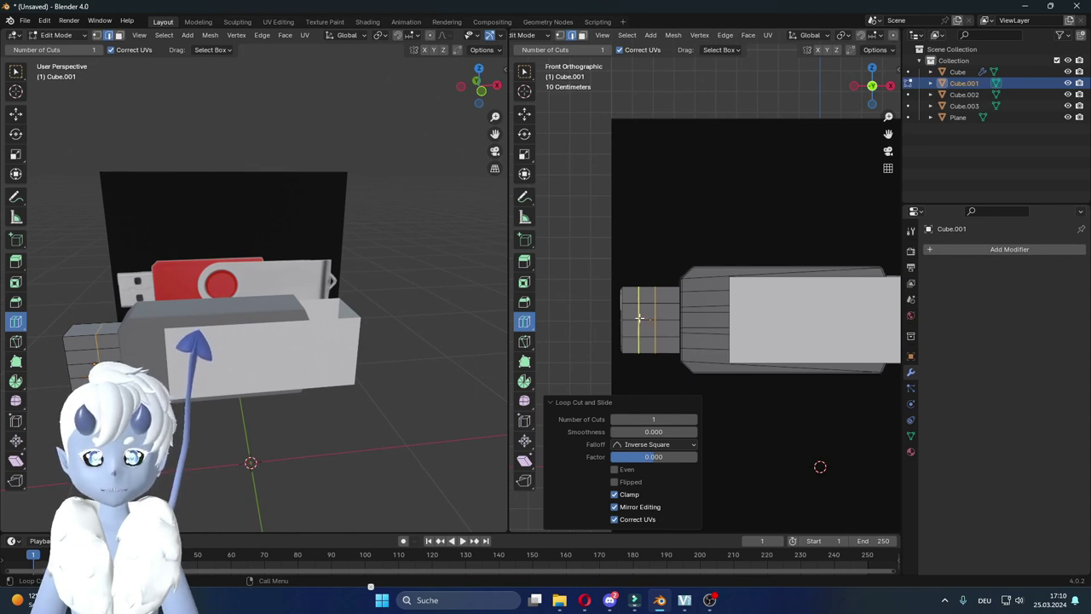
pyautogui.click(524, 302)
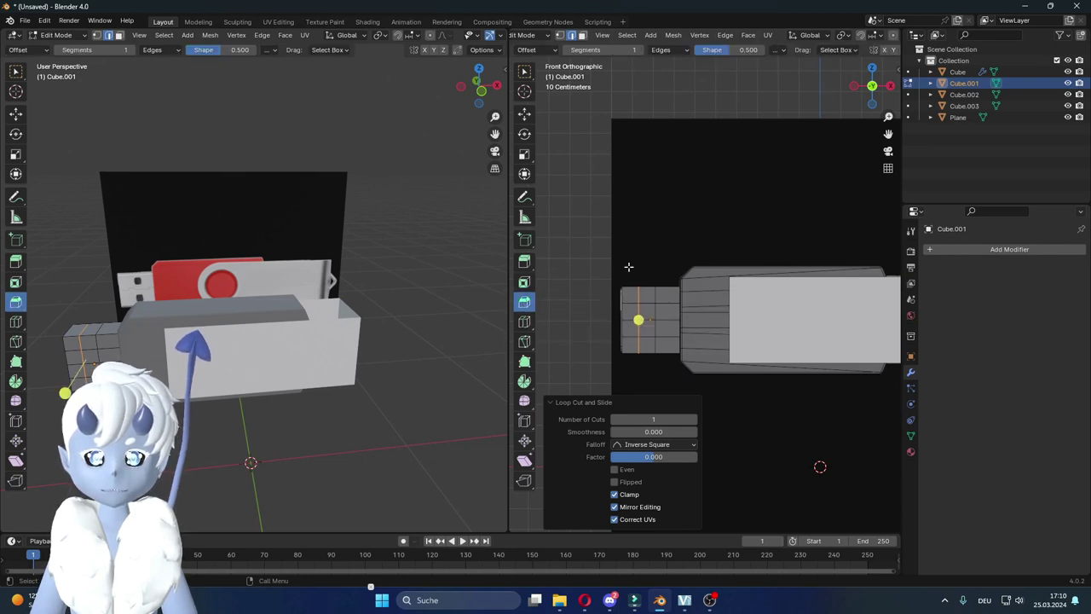
pyautogui.click(525, 114)
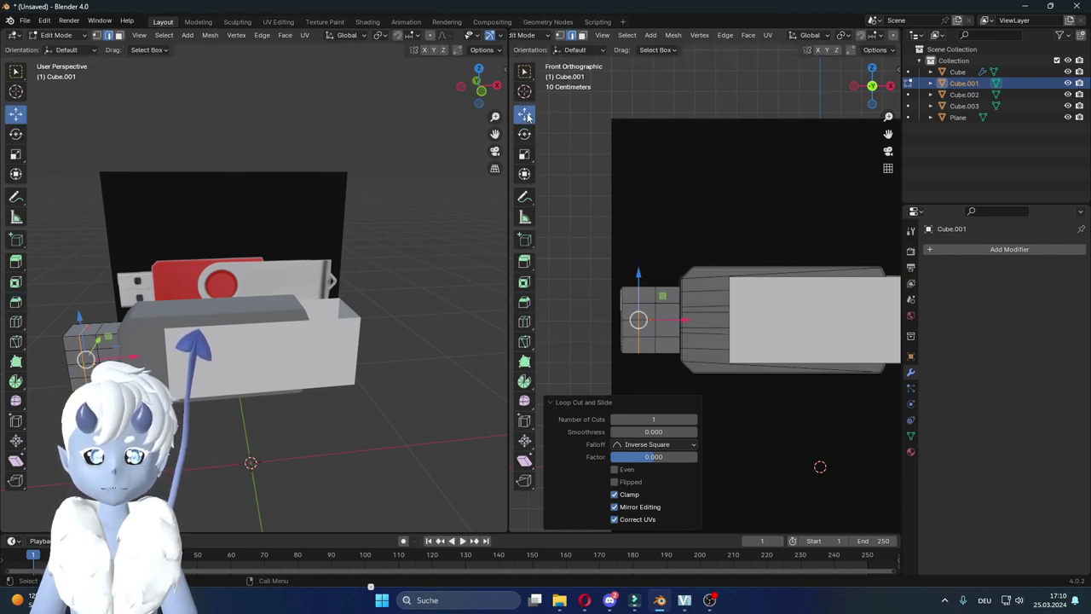
pyautogui.click(648, 303)
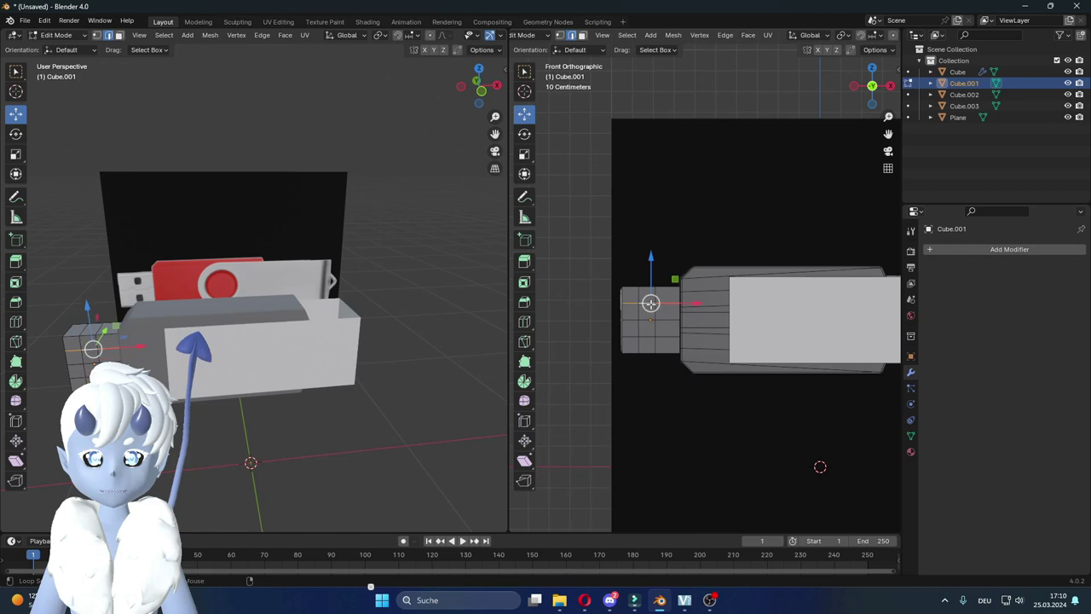
# Step: Bevel the selected connector edge loop into two bands
pyautogui.click(525, 302)
pyautogui.scroll(2, 651, 316)
pyautogui.moveTo(625, 334); pyautogui.dragTo(612, 334)
pyautogui.keyDown('shift'); pyautogui.moveTo(679, 311); pyautogui.dragTo(816, 229, button='middle'); pyautogui.keyUp('shift')
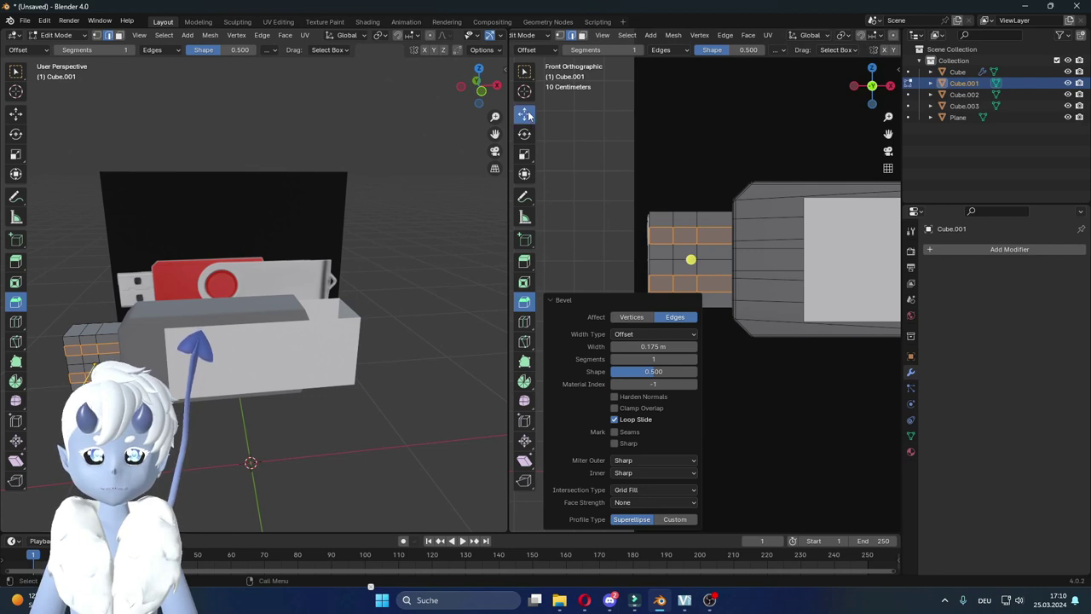
# Step: Delete the two hole faces on the connector front and return to Object Mode
pyautogui.click(526, 115)
pyautogui.click(680, 241)
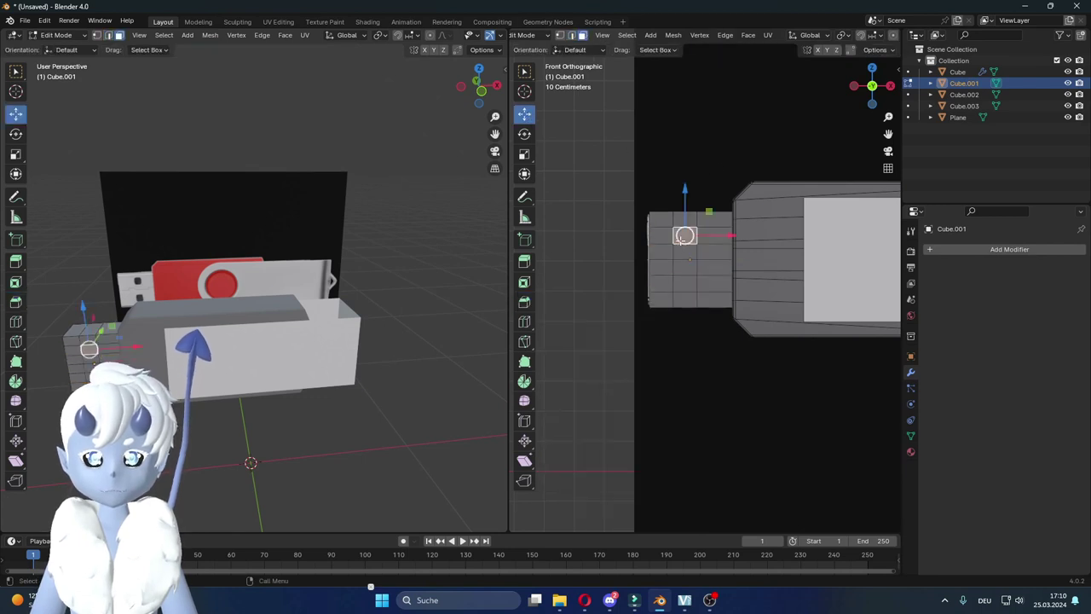
pyautogui.keyDown('shift'); pyautogui.click(685, 284); pyautogui.keyUp('shift')
pyautogui.press('x')
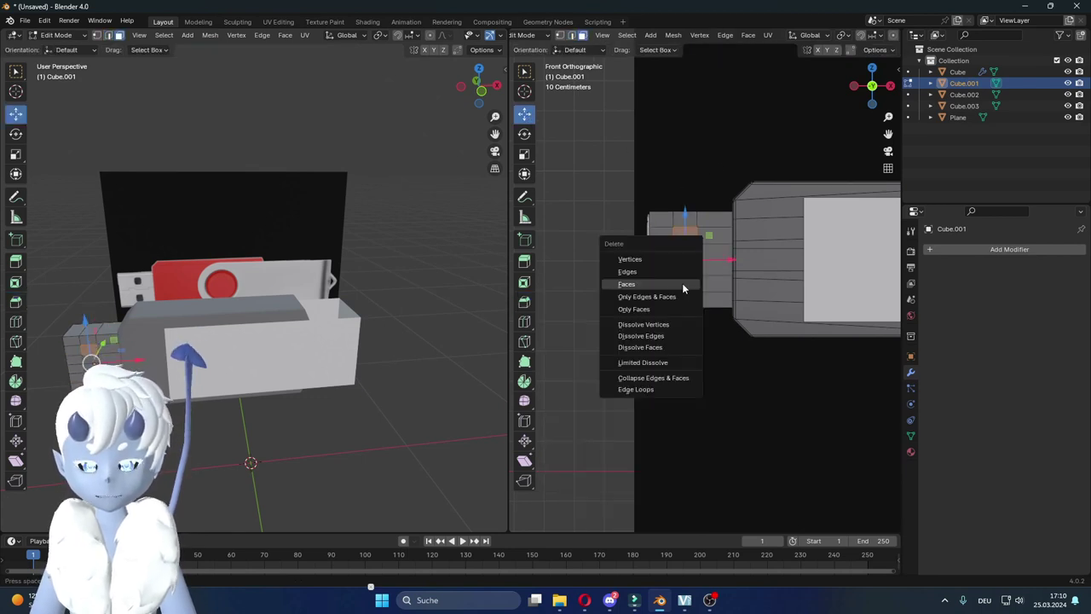
pyautogui.click(682, 283)
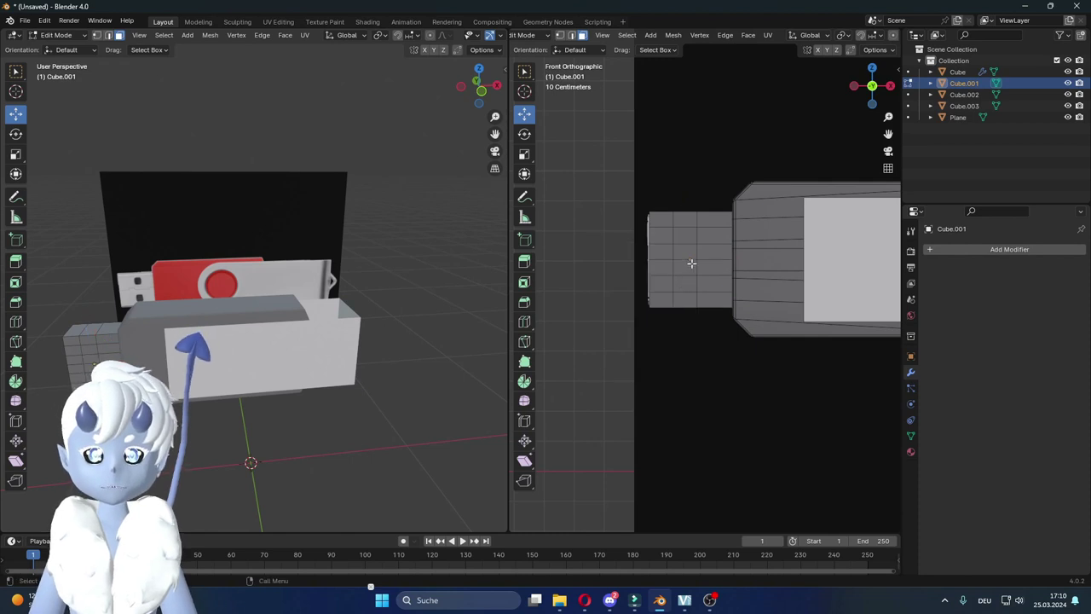
pyautogui.moveTo(691, 263); pyautogui.dragTo(697, 279, button='middle')
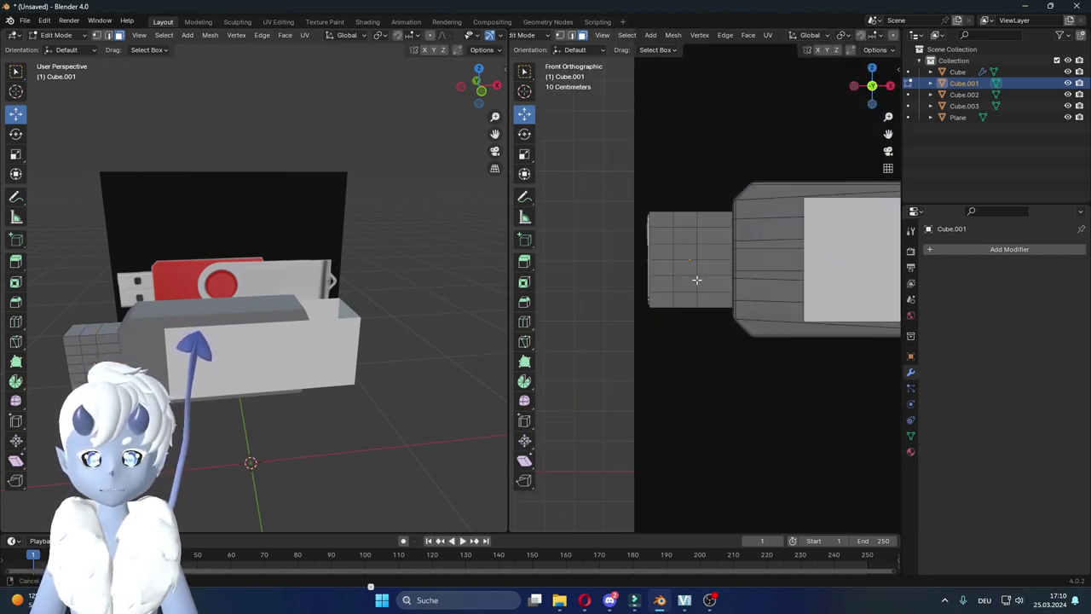
pyautogui.scroll(3, 282, 283)
pyautogui.moveTo(282, 282); pyautogui.dragTo(181, 339, button='middle')
pyautogui.press('Tab')
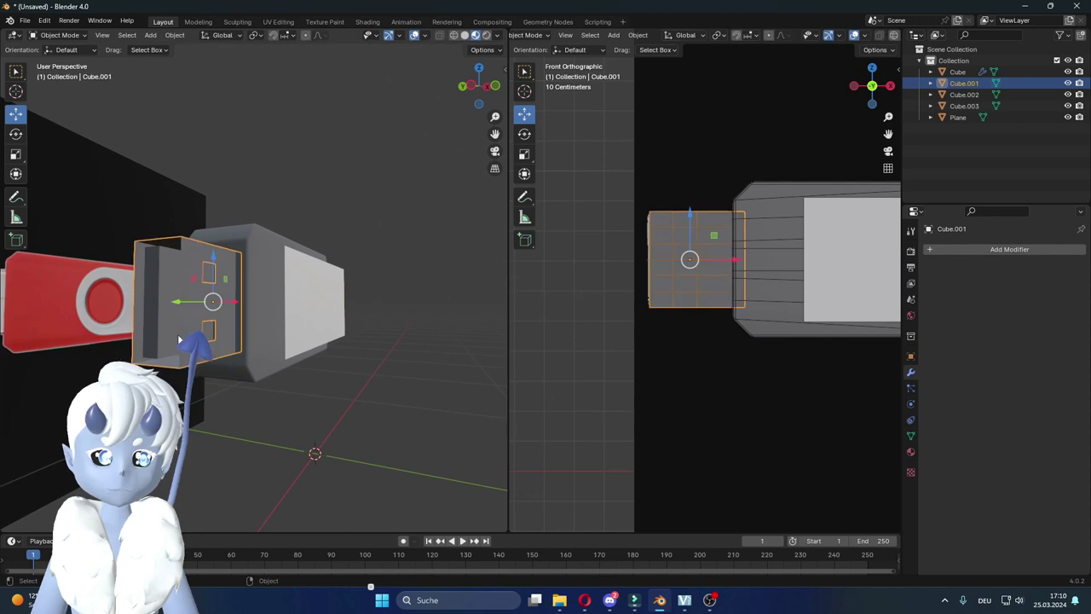
# Step: Select Cube.002, view its material settings, and pick its left edge loop in Edit Mode
pyautogui.click(175, 329)
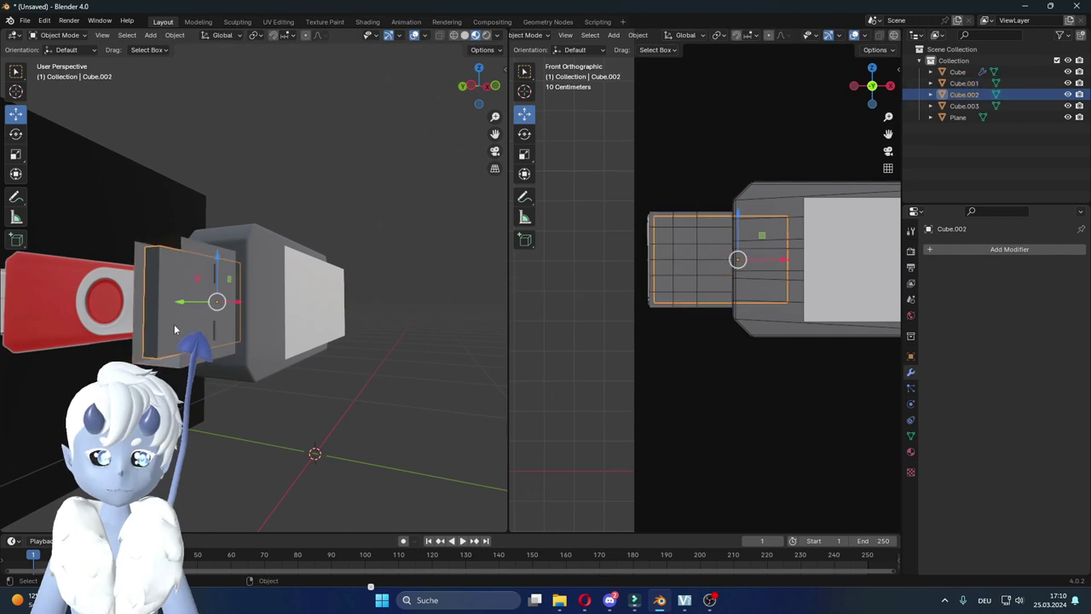
pyautogui.click(910, 452)
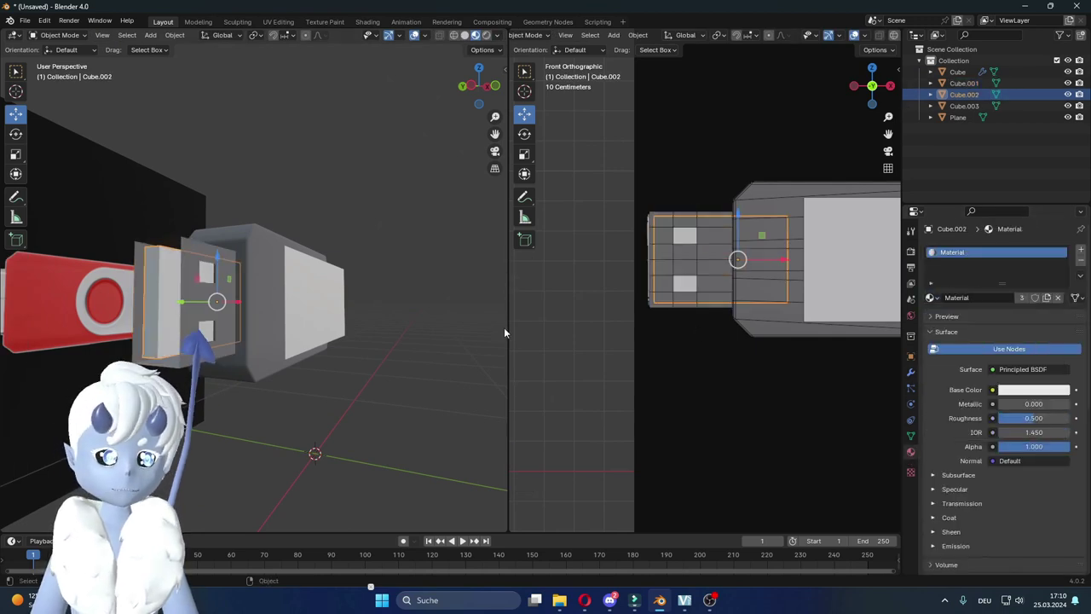
pyautogui.scroll(2, 713, 253)
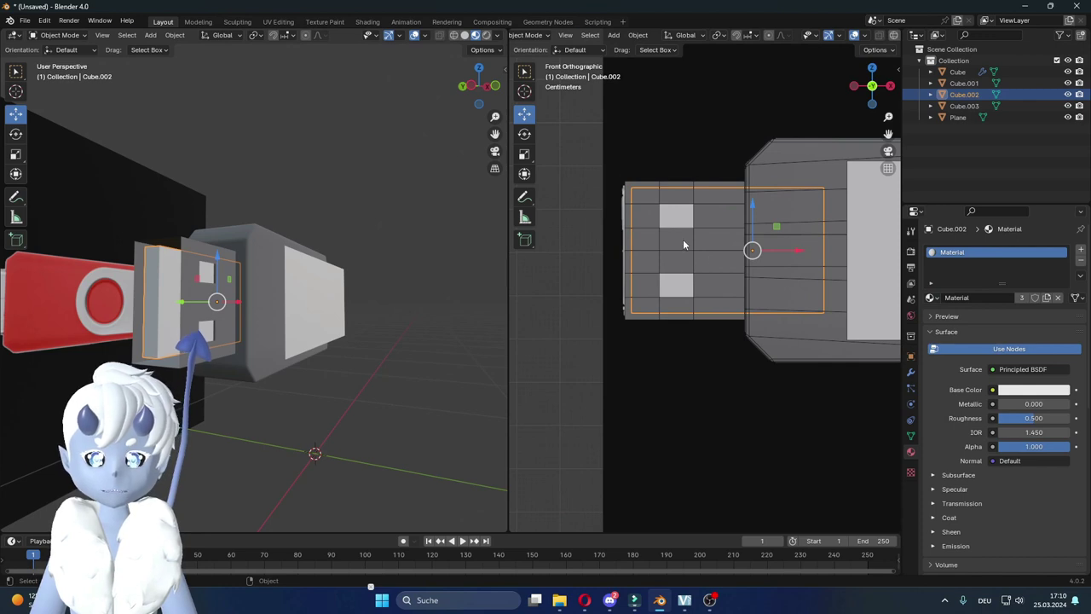
pyautogui.press('Tab')
pyautogui.click(577, 36)
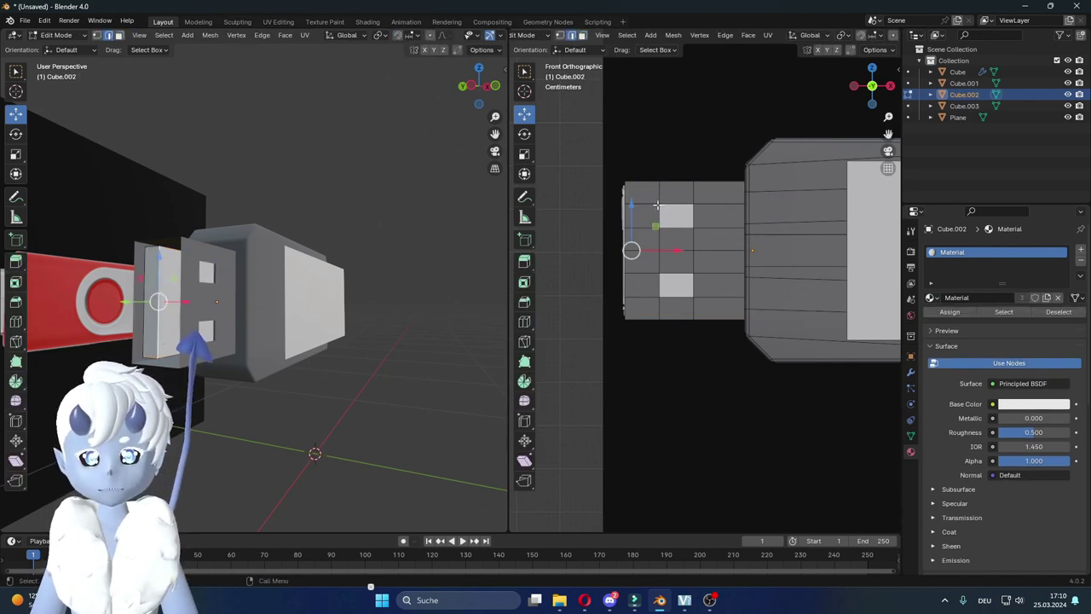
pyautogui.moveTo(656, 205)
pyautogui.mouseDown(button='middle')
pyautogui.moveTo(670, 329)
pyautogui.moveTo(669, 239)
pyautogui.mouseUp(button='middle')
pyautogui.scroll(3, 668, 223)
pyautogui.keyDown('alt'); pyautogui.click(672, 249); pyautogui.keyUp('alt')
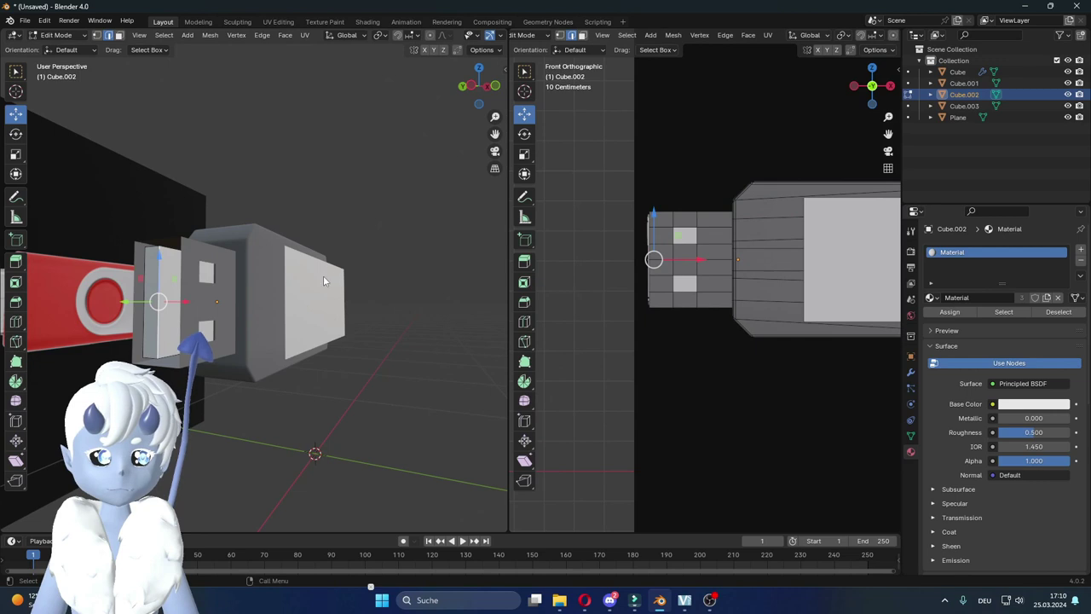
pyautogui.press('Tab')
# Step: Edit the Cube.001 connector and select the edge loop beside its holes
pyautogui.click(652, 253)
pyautogui.press('Tab')
pyautogui.keyDown('alt'); pyautogui.click(673, 256); pyautogui.keyUp('alt')
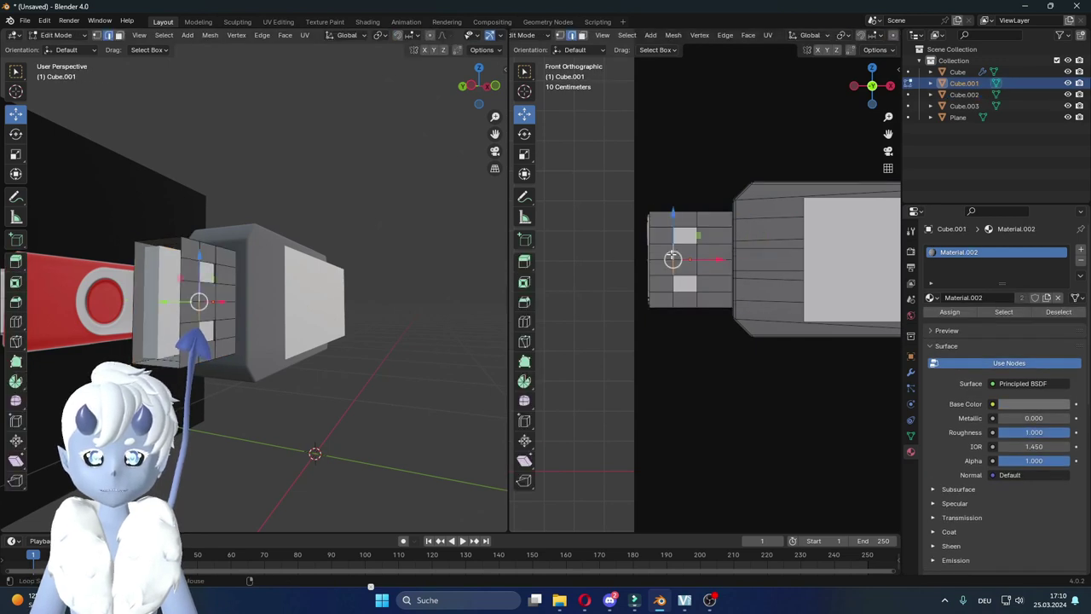
pyautogui.scroll(1, 673, 258)
pyautogui.scroll(1, 695, 229)
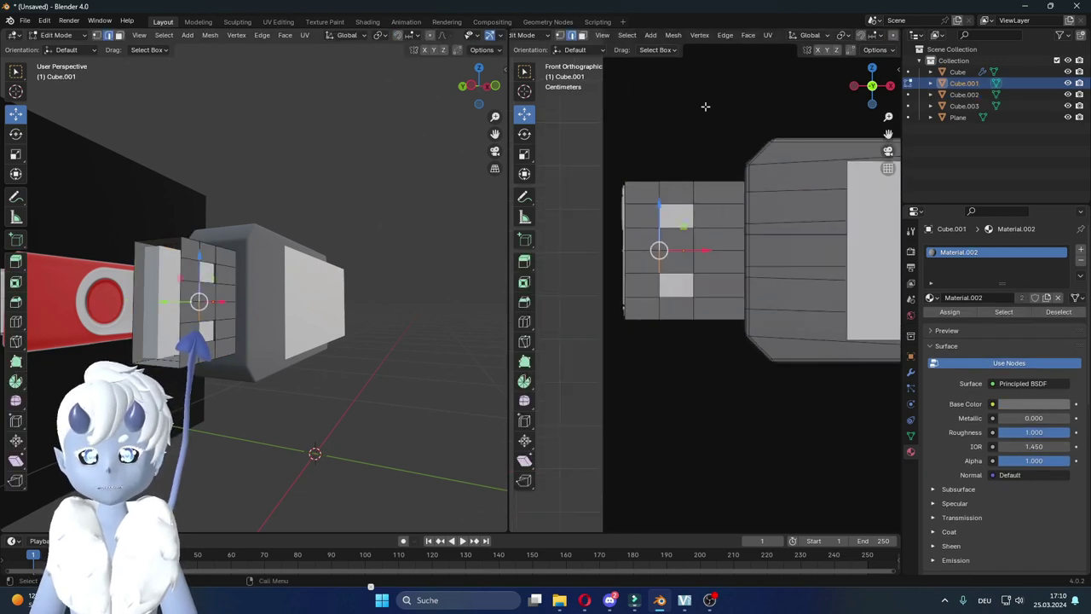
pyautogui.keyDown('alt'); pyautogui.click(692, 263); pyautogui.keyUp('alt')
pyautogui.keyDown('alt'); pyautogui.click(652, 262); pyautogui.keyUp('alt')
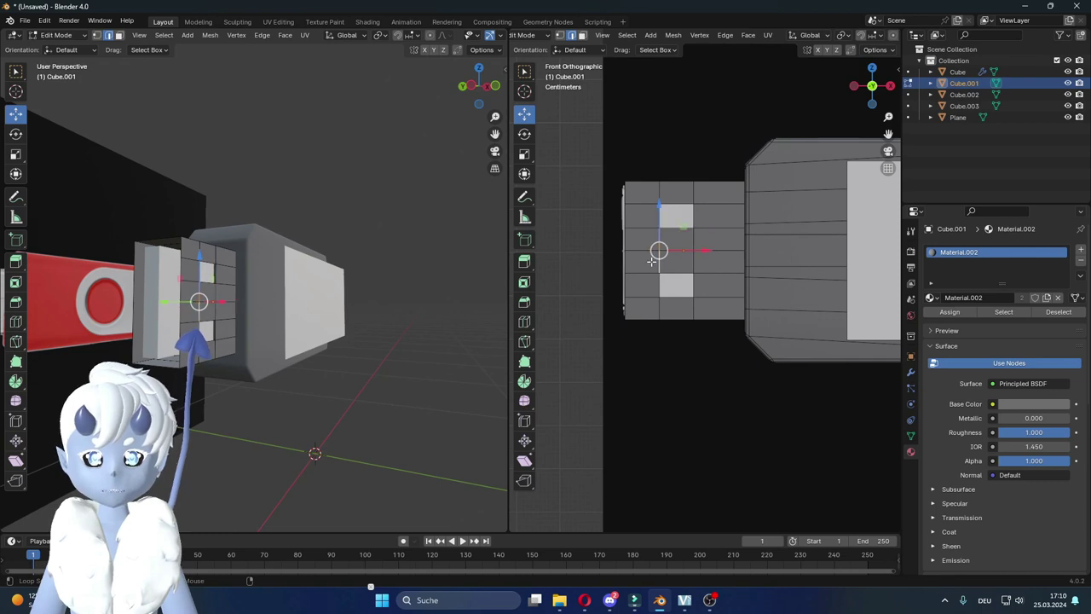
pyautogui.scroll(-3, 843, 40)
pyautogui.scroll(-3, 842, 40)
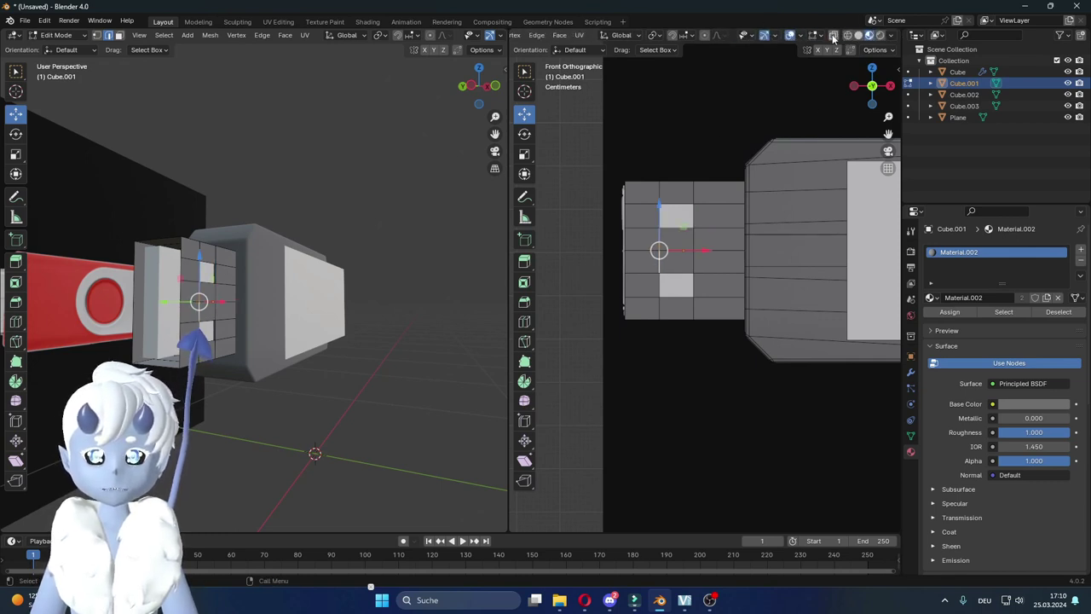
# Step: Enable X-Ray and box-select the whole vertex column beside the holes
pyautogui.click(832, 37)
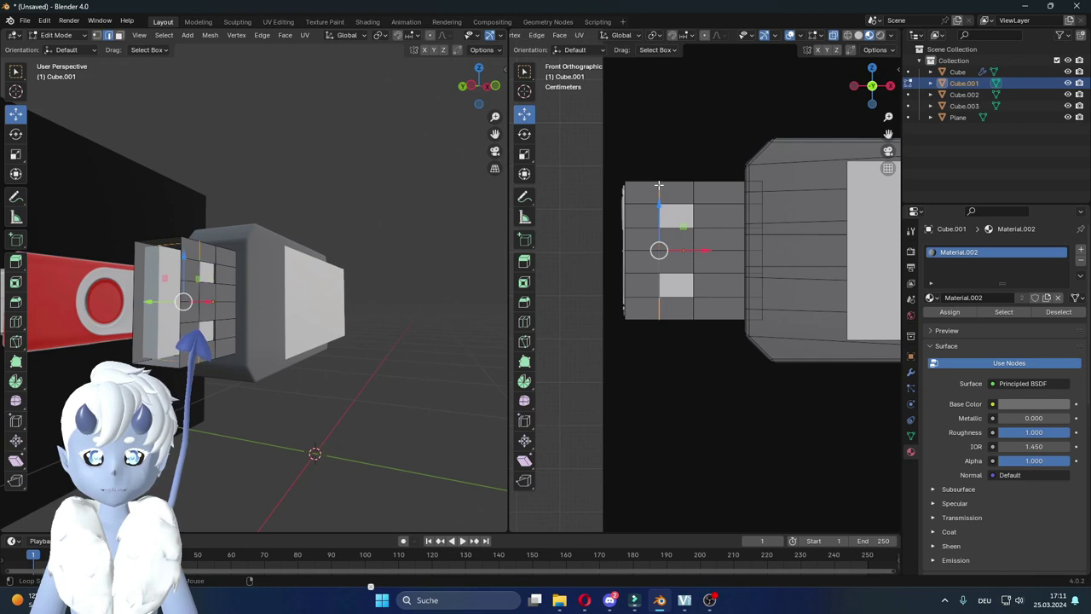
pyautogui.scroll(2, 563, 39)
pyautogui.scroll(3, 563, 38)
pyautogui.scroll(2, 562, 39)
pyautogui.click(598, 37)
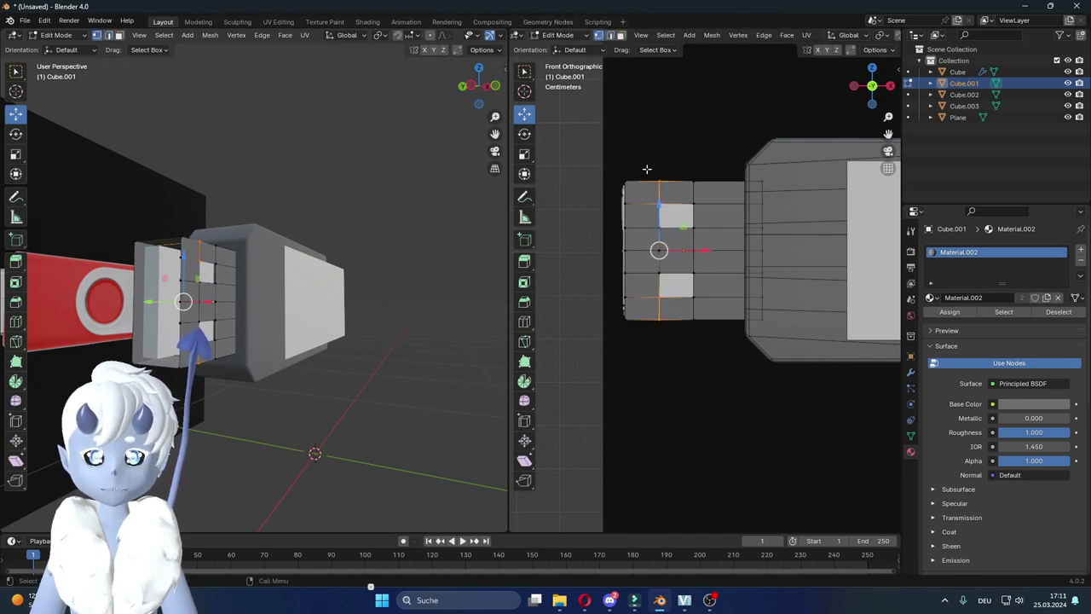
pyautogui.moveTo(652, 292); pyautogui.dragTo(680, 358)
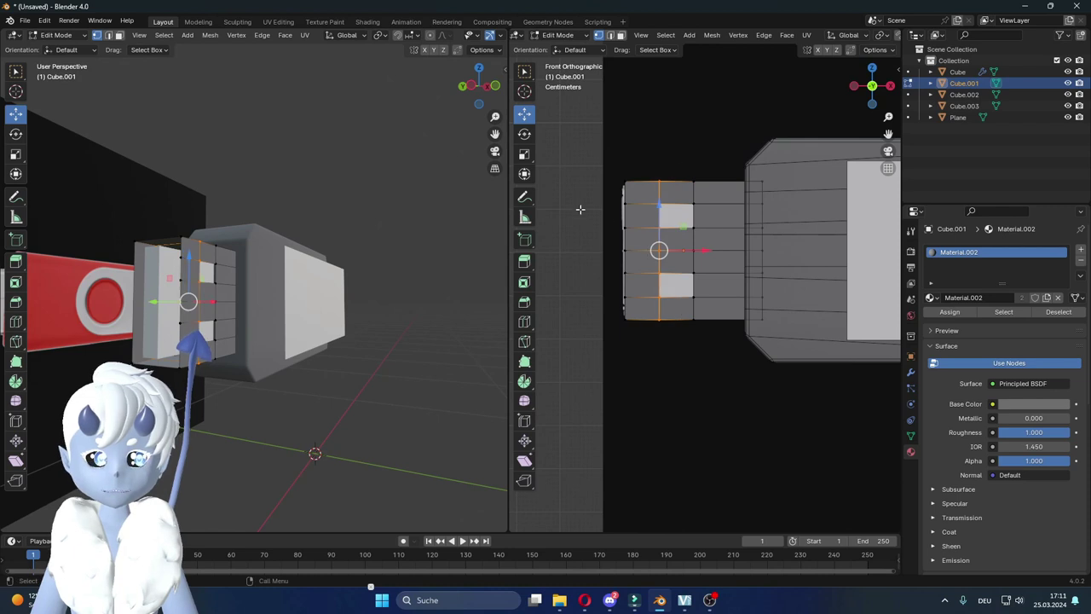
pyautogui.moveTo(359, 295)
pyautogui.mouseDown(button='middle')
pyautogui.moveTo(327, 288)
pyautogui.moveTo(335, 307)
pyautogui.moveTo(302, 321)
pyautogui.moveTo(369, 305)
pyautogui.mouseUp(button='middle')
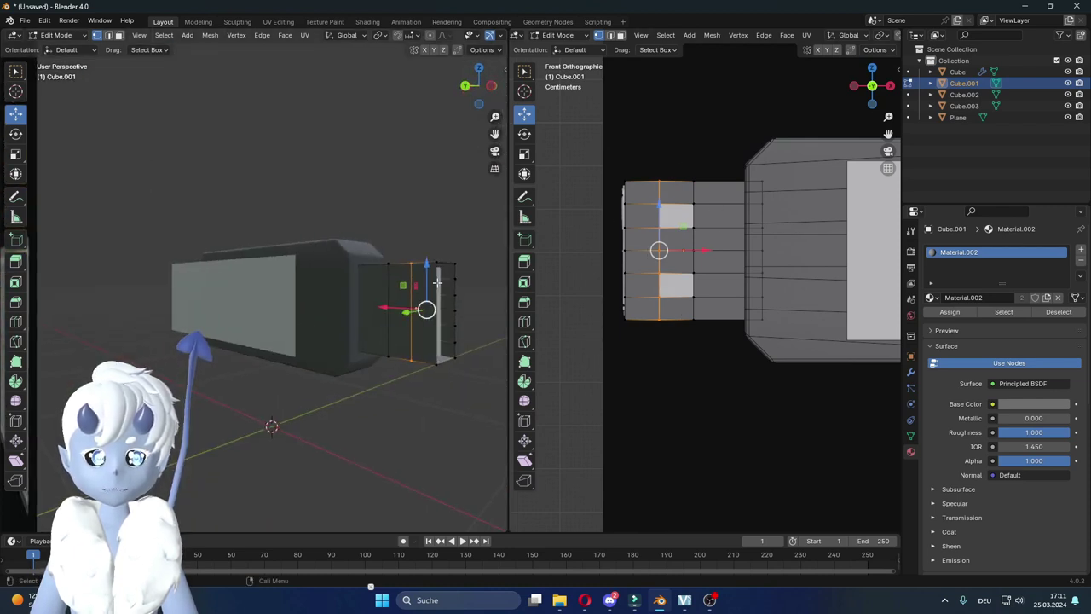
# Step: In front view, slide the edge column next to the holes about 0.010956 m right along X
pyautogui.press('KP_1')
pyautogui.scroll(1, 632, 248)
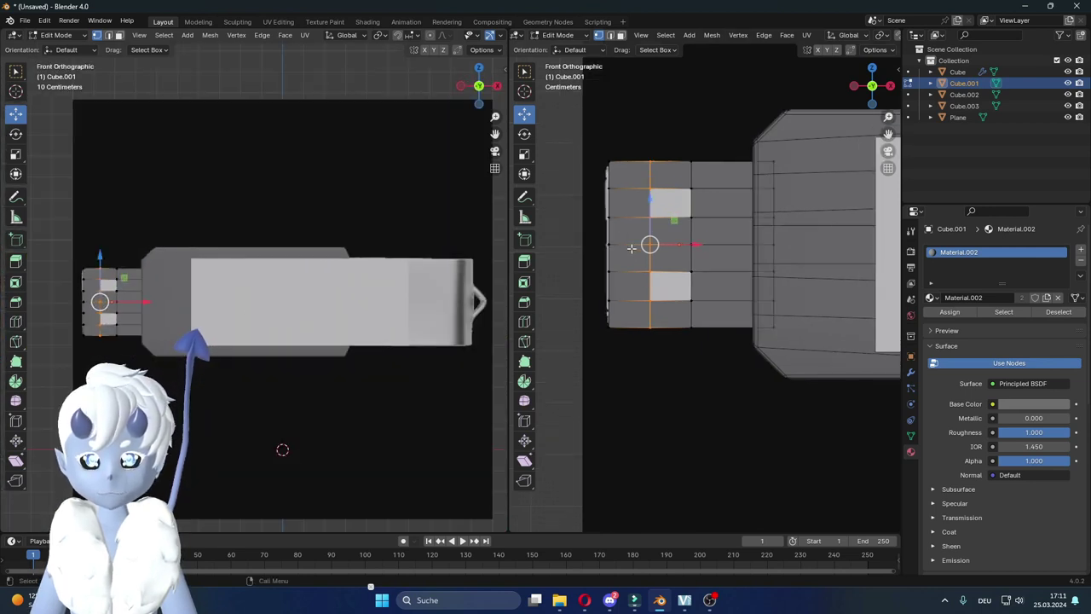
pyautogui.moveTo(675, 245); pyautogui.dragTo(708, 245)
pyautogui.moveTo(646, 281); pyautogui.dragTo(638, 355)
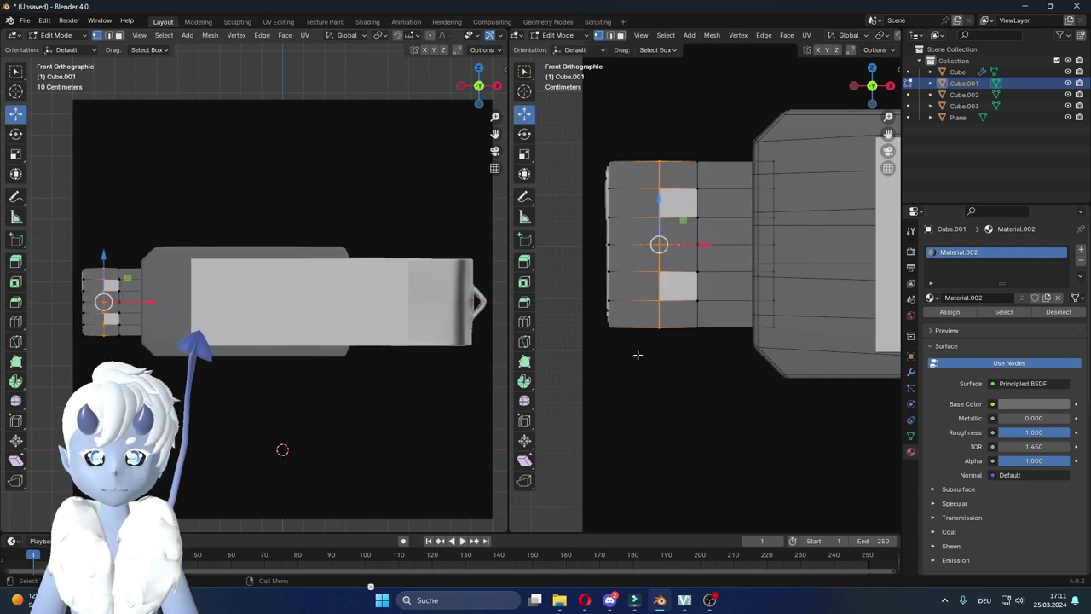
pyautogui.moveTo(684, 239); pyautogui.dragTo(690, 238)
pyautogui.scroll(-2, 656, 303)
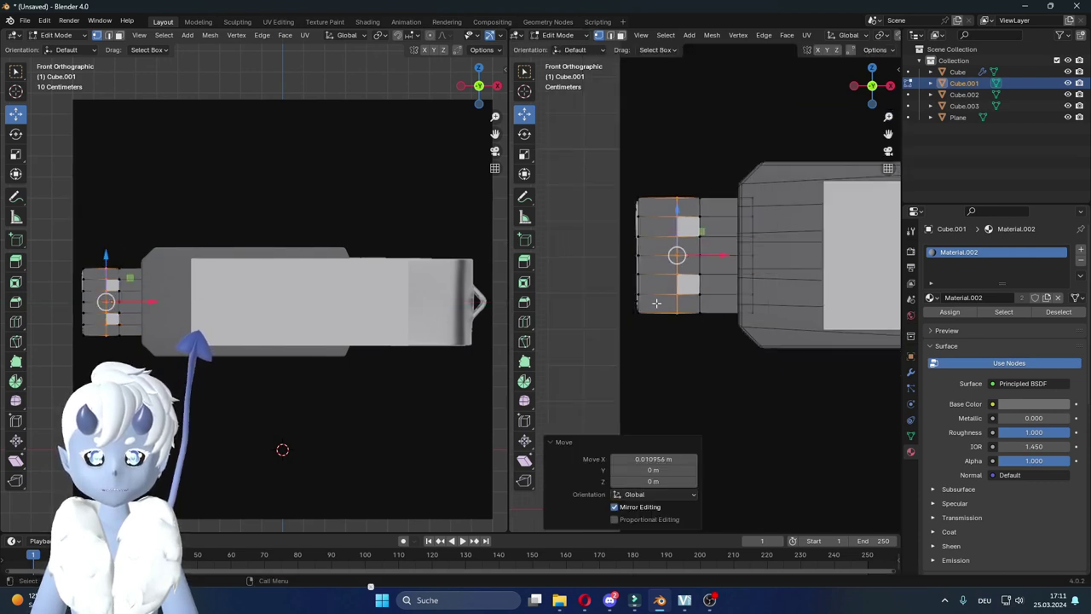
# Step: Select the connector's middle band of faces, scale it to about 0.9065 in height, and exit to Object Mode
pyautogui.moveTo(719, 231); pyautogui.dragTo(720, 231)
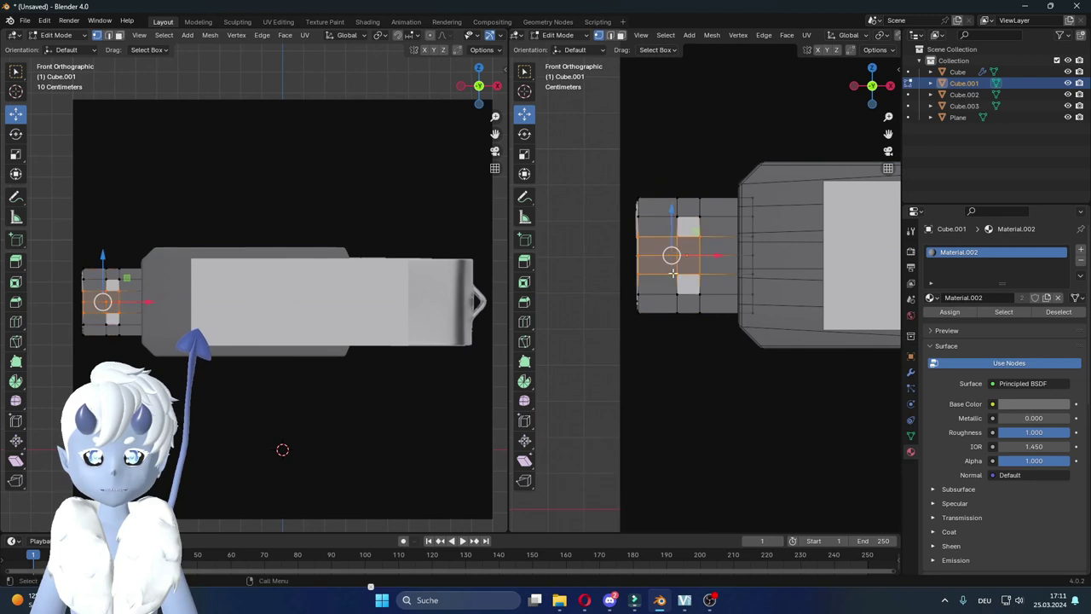
pyautogui.moveTo(626, 282); pyautogui.dragTo(793, 229)
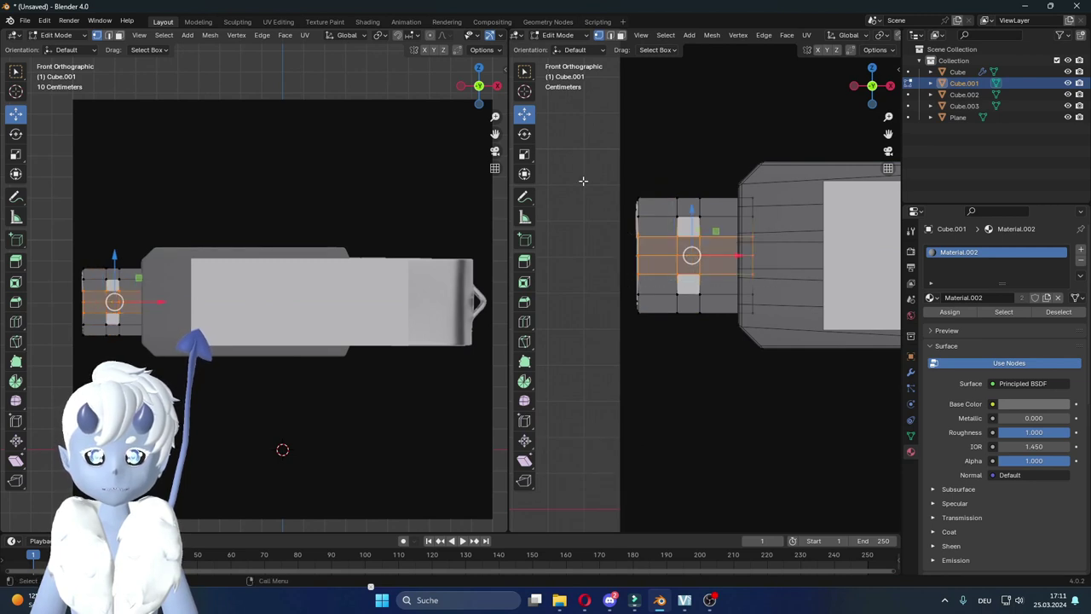
pyautogui.click(525, 153)
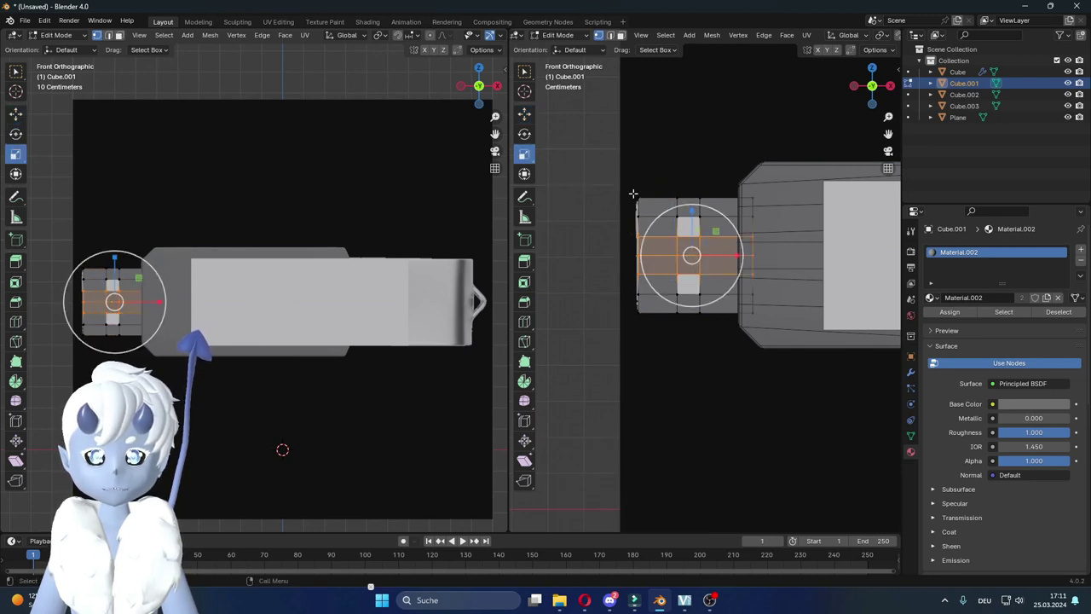
pyautogui.moveTo(688, 203); pyautogui.dragTo(691, 223)
pyautogui.press('Tab')
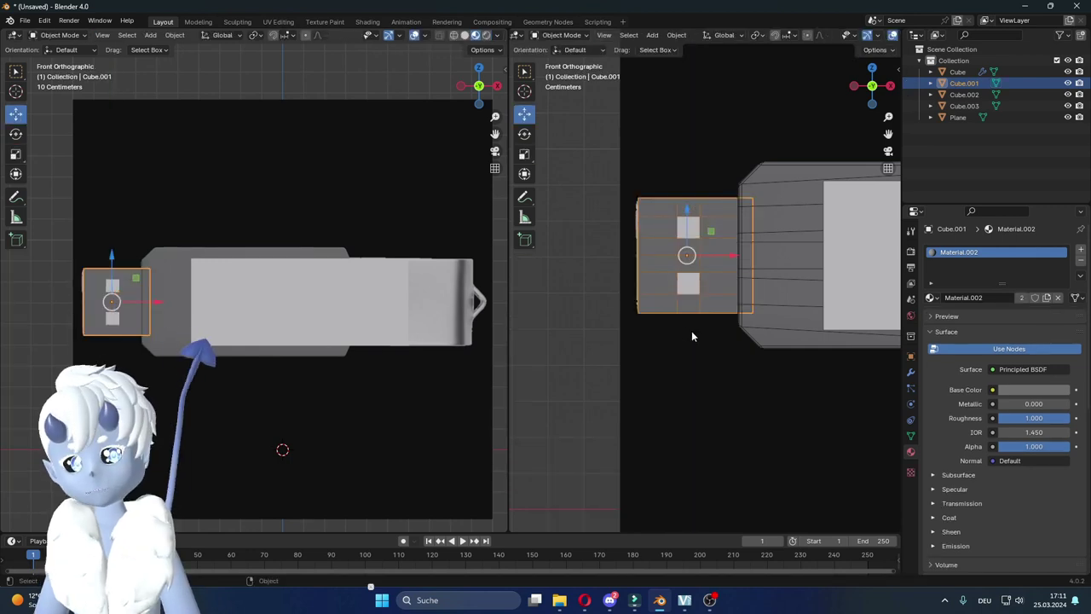
pyautogui.moveTo(666, 334); pyautogui.dragTo(707, 348, button='middle')
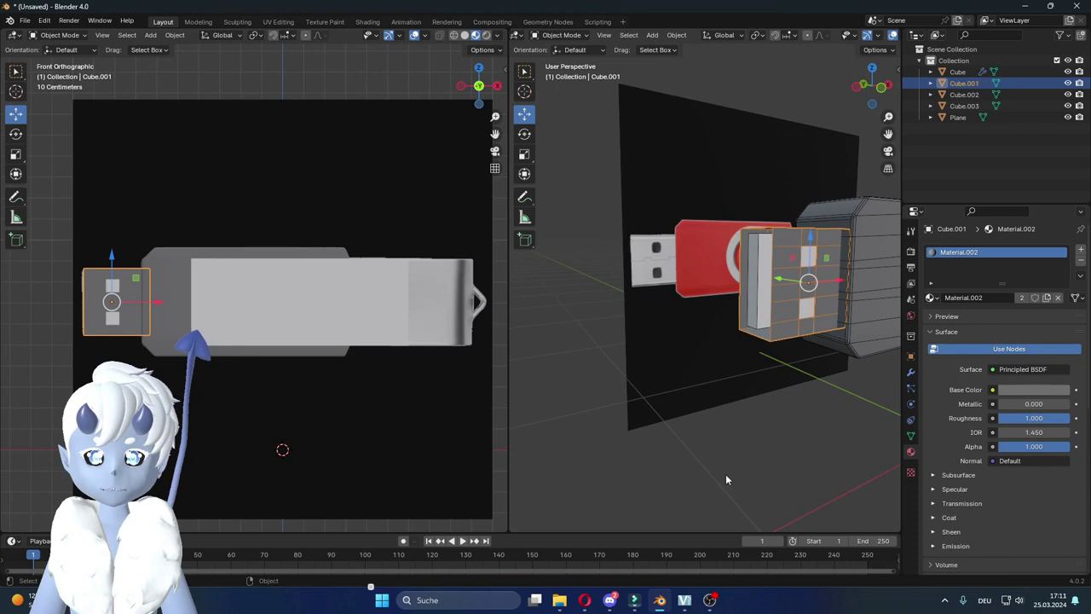
# Step: Extrude the connector's open front edge in place and scale the extrusion inward into an inner rim
pyautogui.click(727, 476)
pyautogui.moveTo(754, 429); pyautogui.dragTo(733, 444, button='middle')
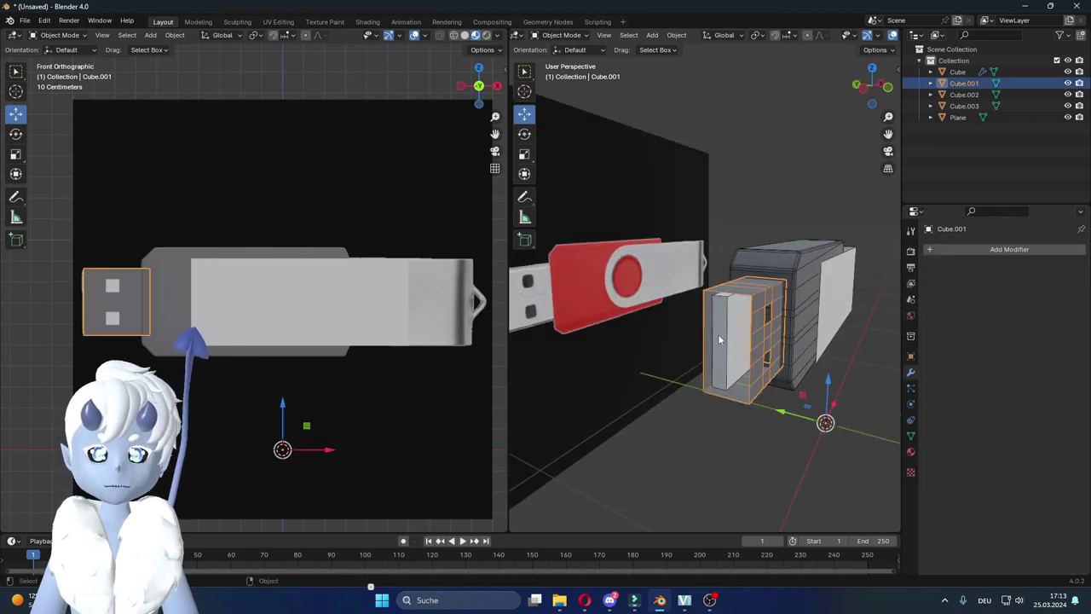
pyautogui.moveTo(784, 377)
pyautogui.mouseDown(button='middle')
pyautogui.moveTo(756, 395)
pyautogui.moveTo(779, 369)
pyautogui.moveTo(738, 375)
pyautogui.mouseUp(button='middle')
pyautogui.moveTo(707, 323)
pyautogui.mouseDown(button='middle')
pyautogui.moveTo(754, 375)
pyautogui.moveTo(723, 425)
pyautogui.moveTo(780, 414)
pyautogui.moveTo(811, 330)
pyautogui.mouseUp(button='middle')
pyautogui.click(732, 421)
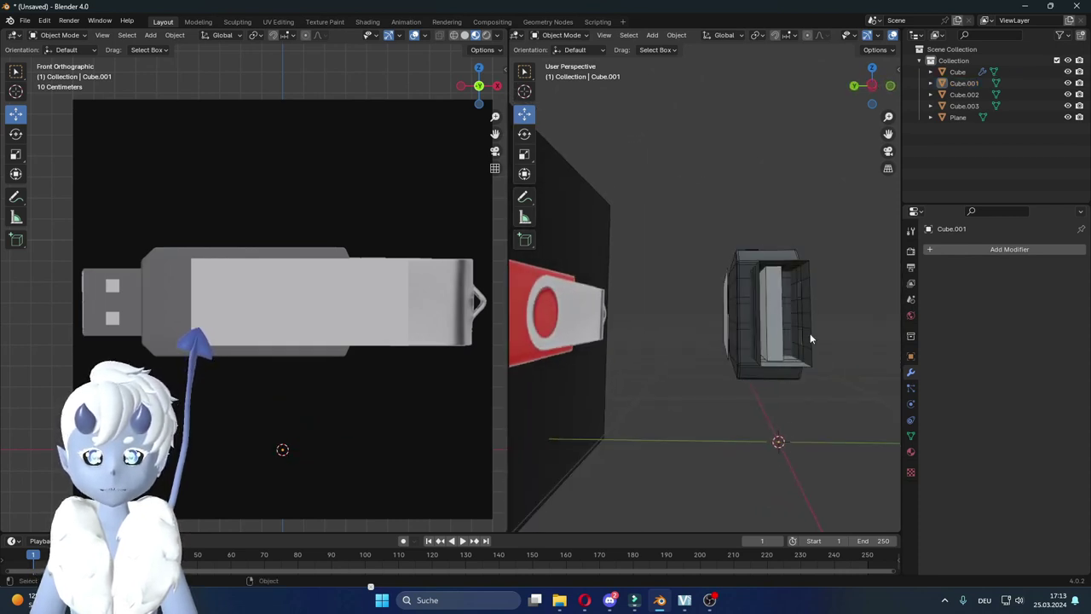
pyautogui.moveTo(585, 323); pyautogui.dragTo(590, 338, button='middle')
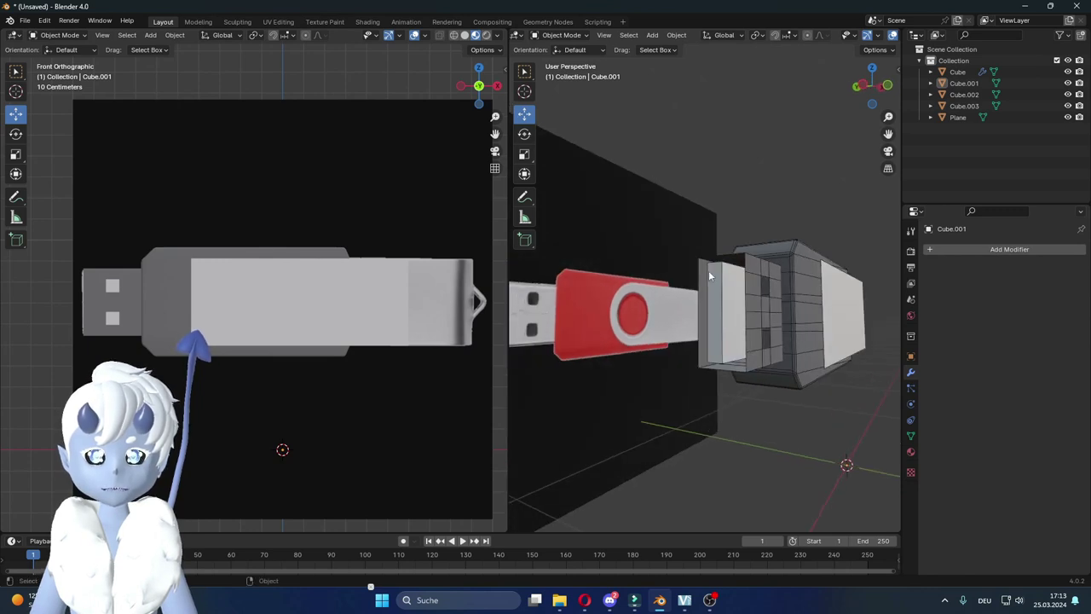
pyautogui.moveTo(677, 313)
pyautogui.mouseDown(button='middle')
pyautogui.moveTo(744, 387)
pyautogui.moveTo(765, 332)
pyautogui.mouseUp(button='middle')
pyautogui.press('Tab')
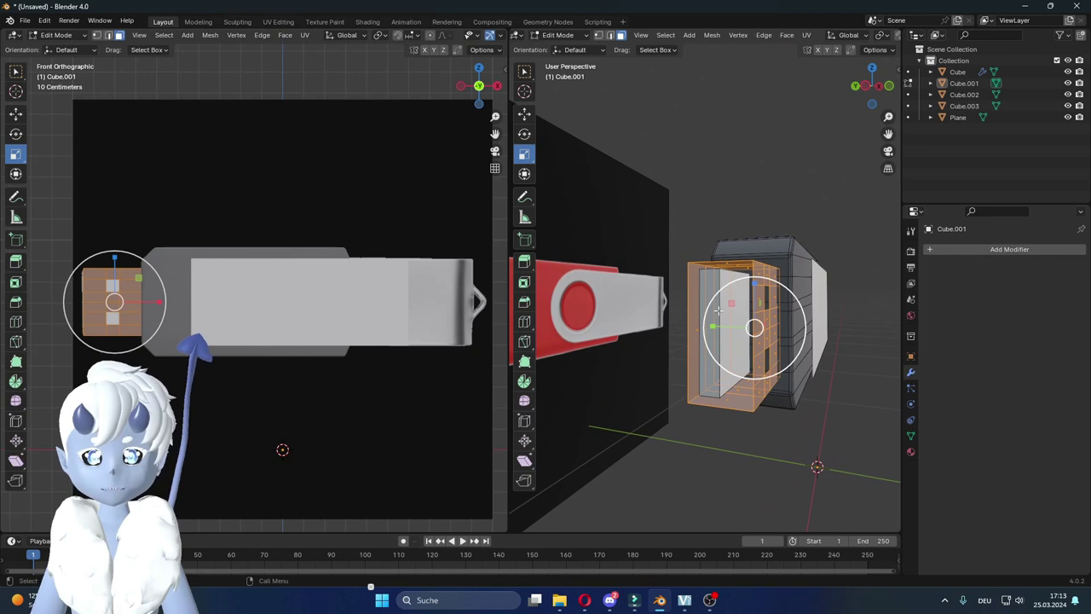
pyautogui.press('e')
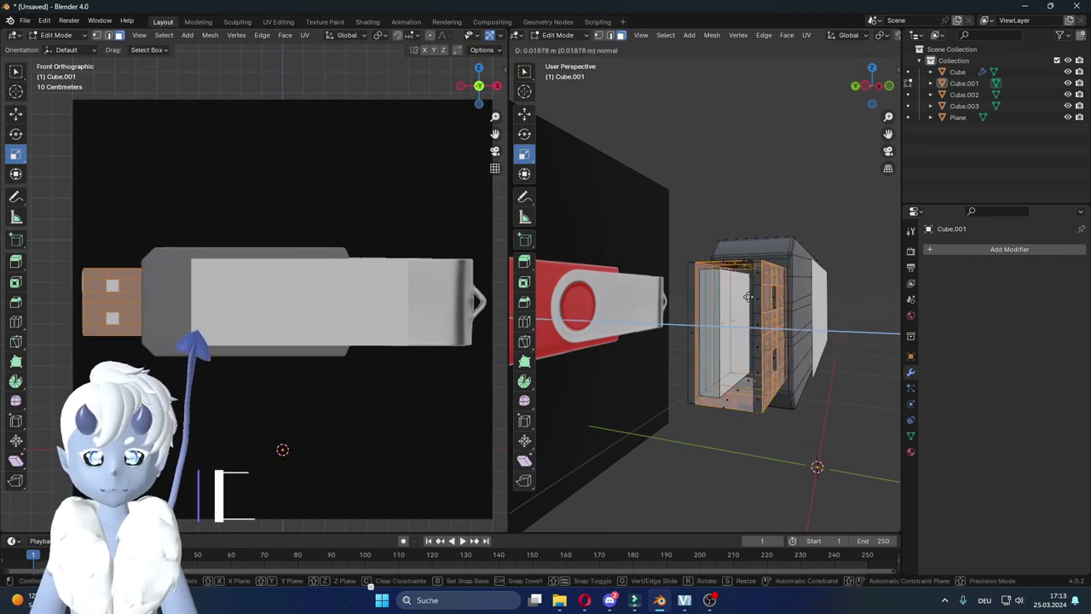
pyautogui.rightClick(753, 302)
pyautogui.press('s')
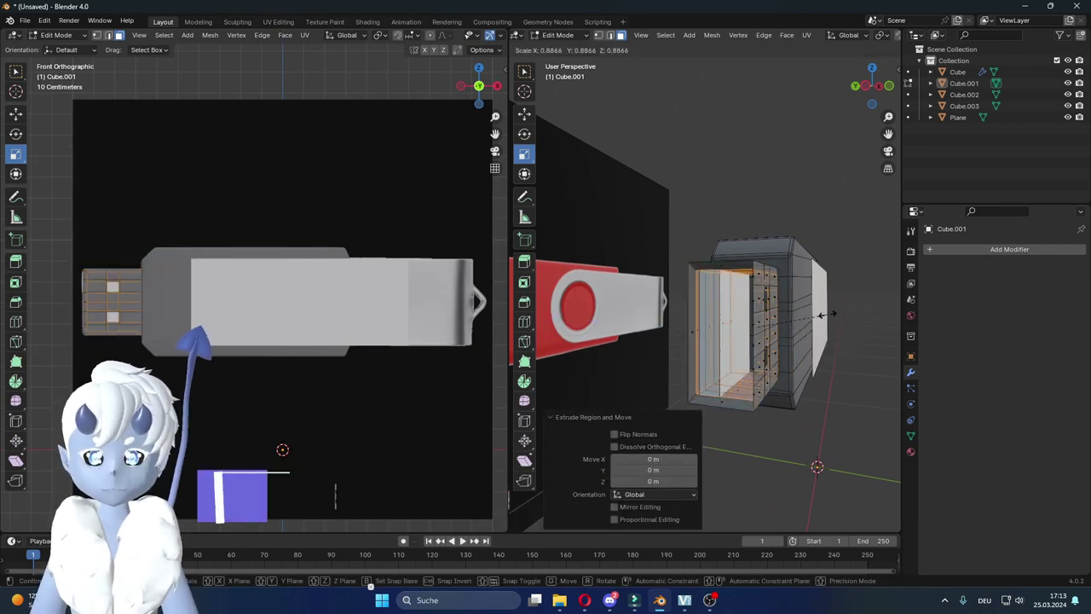
pyautogui.click(821, 315)
# Step: Return to Object Mode and reselect the Cube.001 connector
pyautogui.press('Tab')
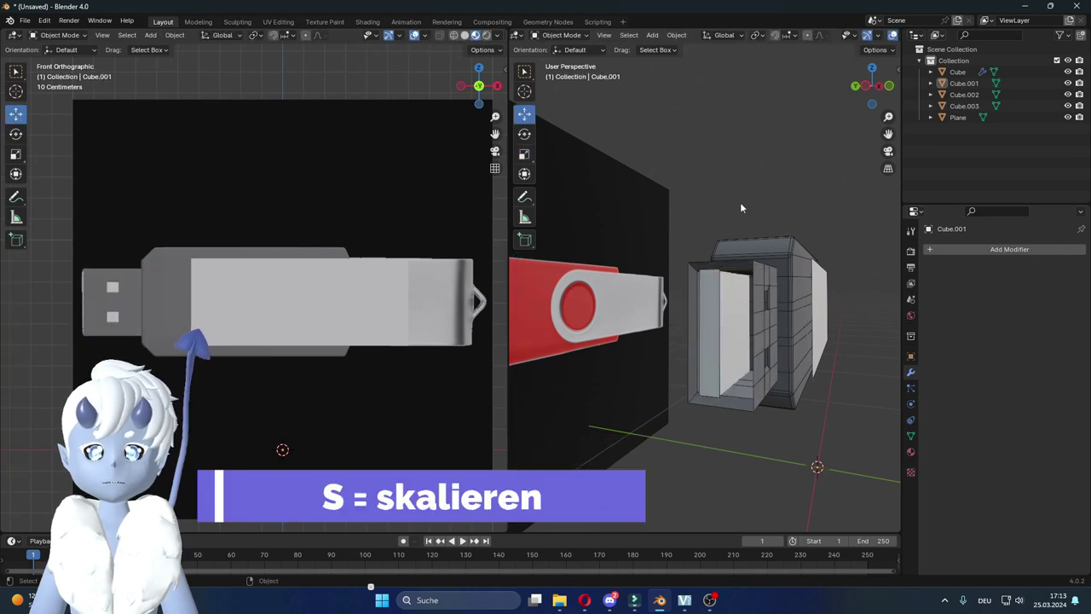
pyautogui.moveTo(245, 305)
pyautogui.mouseDown(button='middle')
pyautogui.moveTo(300, 292)
pyautogui.moveTo(236, 313)
pyautogui.mouseUp(button='middle')
pyautogui.moveTo(273, 247); pyautogui.dragTo(271, 253, button='middle')
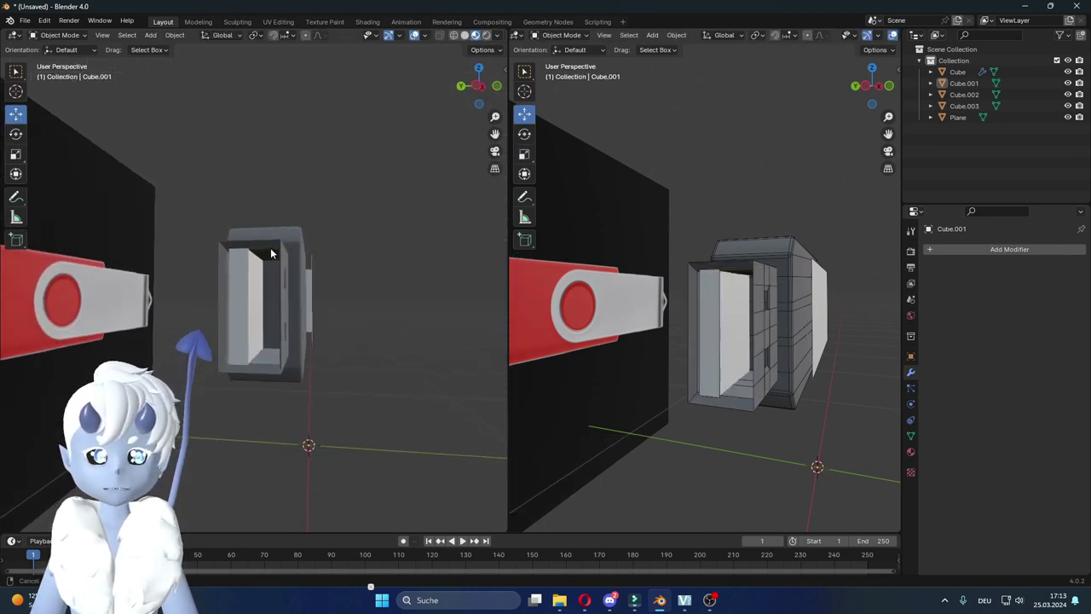
pyautogui.press('Tab')
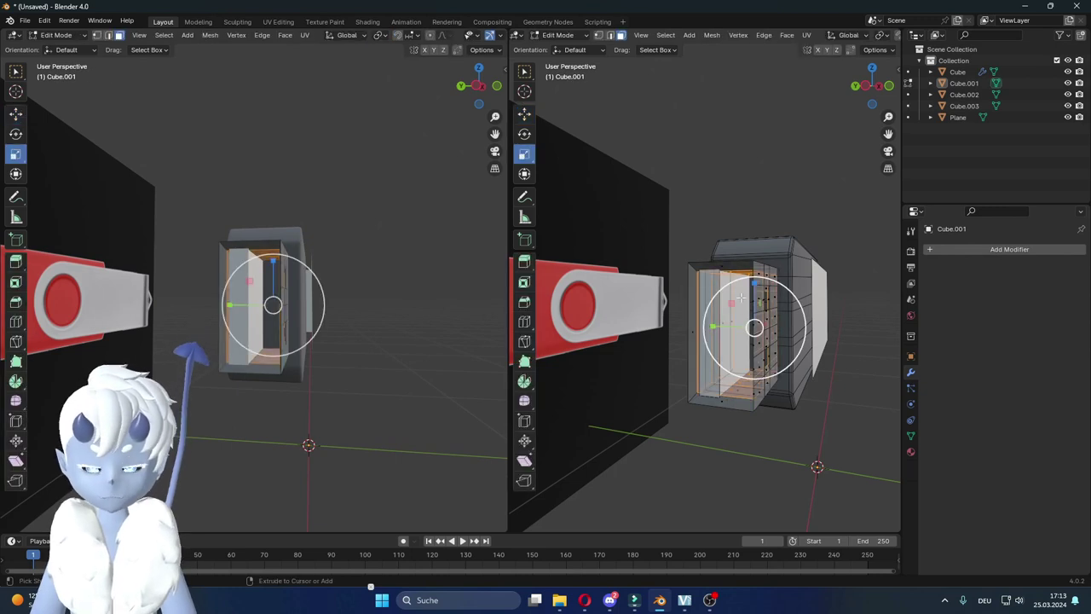
pyautogui.press('Tab')
pyautogui.click(740, 297)
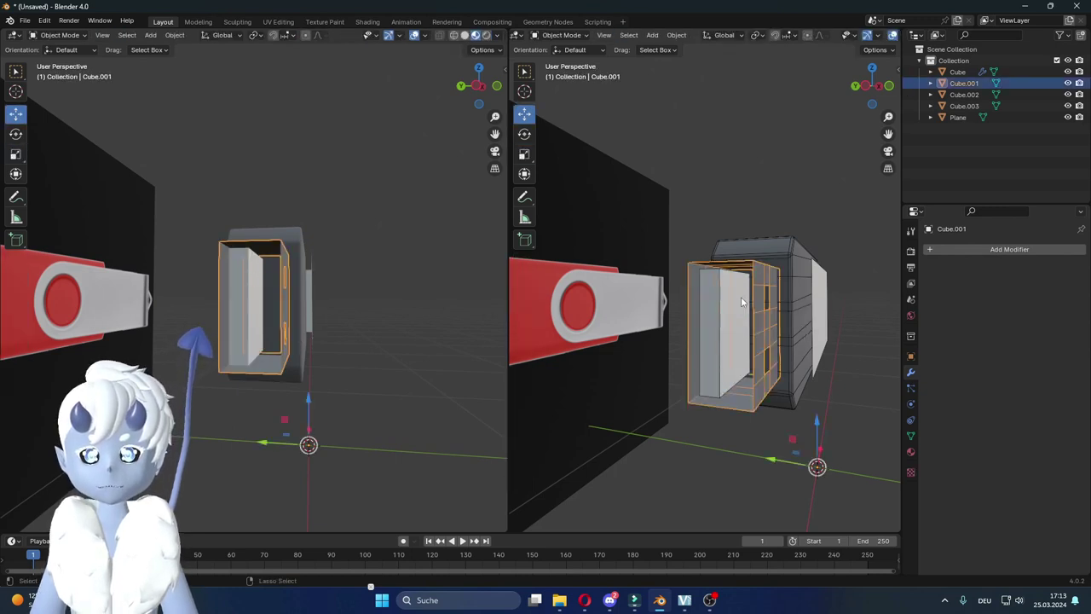
pyautogui.hotkey('alt', 'a')
pyautogui.click(758, 395)
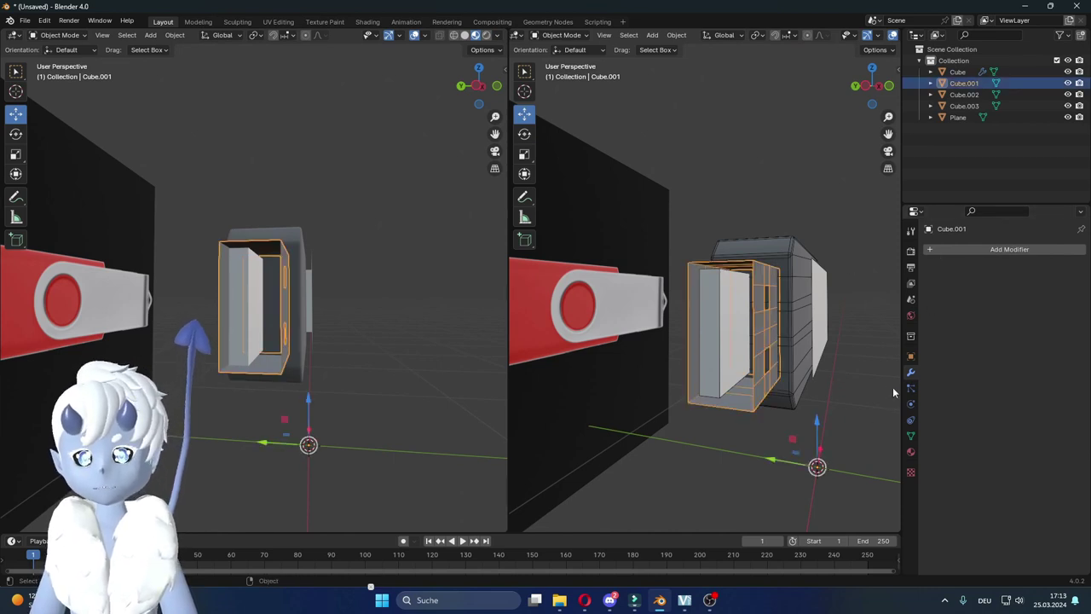
# Step: Add a Solidify modifier to the connector with Even Thickness and 0.015 m thickness
pyautogui.click(951, 250)
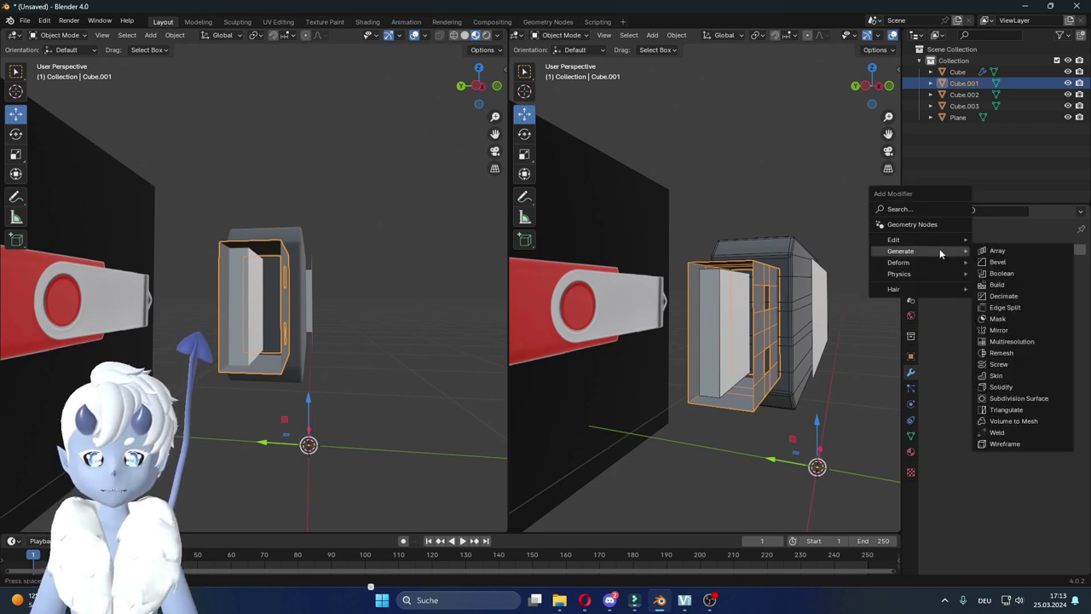
pyautogui.click(1013, 387)
pyautogui.moveTo(777, 315)
pyautogui.mouseDown(button='middle')
pyautogui.moveTo(736, 293)
pyautogui.moveTo(731, 341)
pyautogui.moveTo(726, 304)
pyautogui.moveTo(739, 275)
pyautogui.moveTo(799, 330)
pyautogui.mouseUp(button='middle')
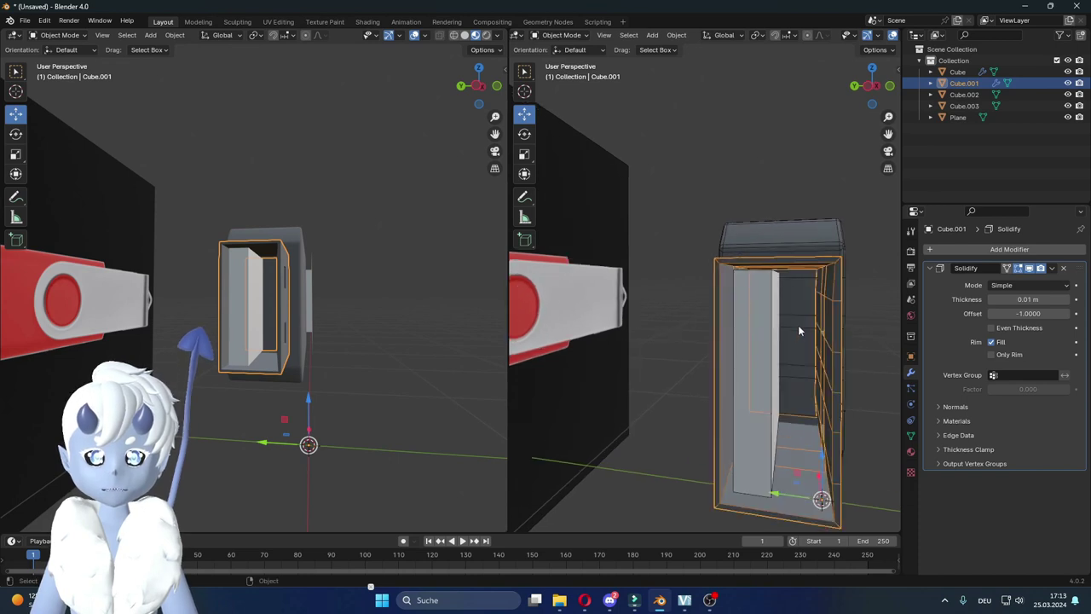
pyautogui.click(991, 327)
pyautogui.moveTo(827, 335)
pyautogui.mouseDown(button='middle')
pyautogui.moveTo(801, 344)
pyautogui.moveTo(785, 325)
pyautogui.moveTo(730, 372)
pyautogui.moveTo(743, 370)
pyautogui.moveTo(716, 376)
pyautogui.mouseUp(button='middle')
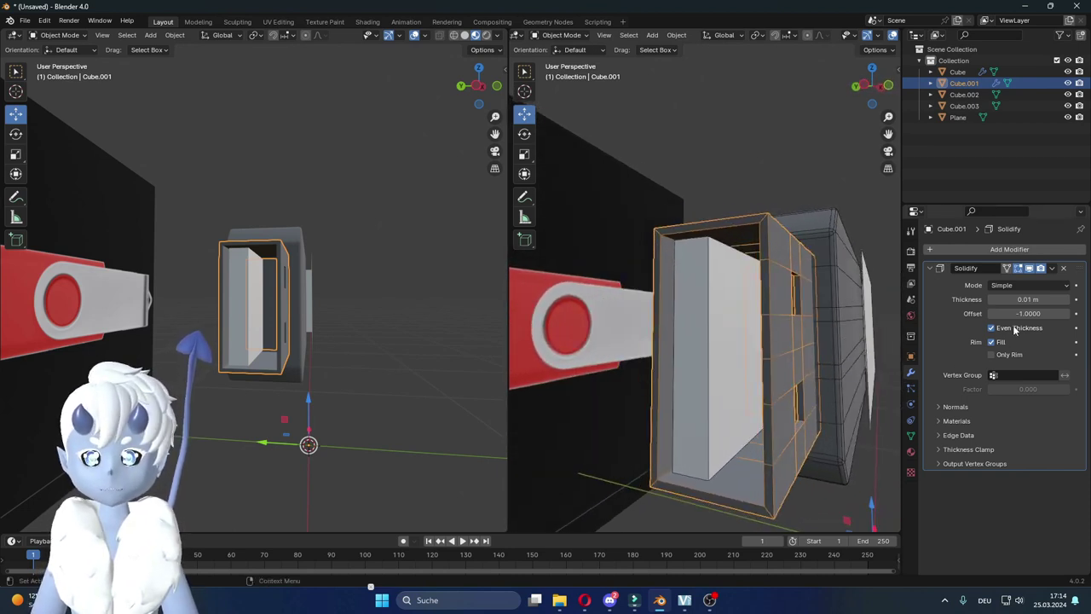
pyautogui.click(1023, 299)
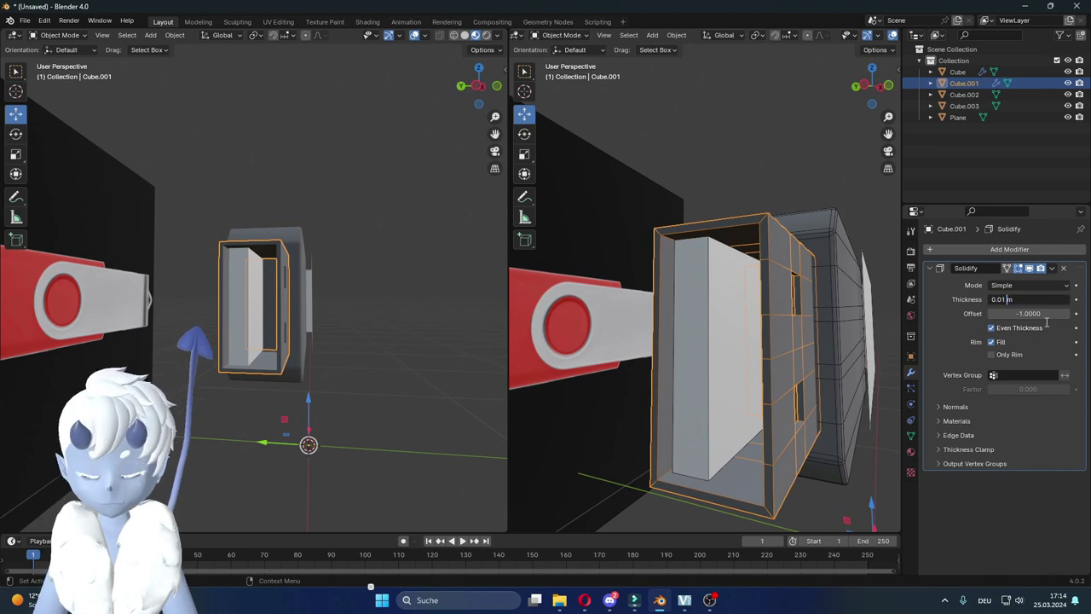
pyautogui.write('5')
pyautogui.press('Return')
# Step: Inspect the solidified connector in Edit Mode from several angles
pyautogui.moveTo(806, 403)
pyautogui.mouseDown(button='middle')
pyautogui.moveTo(758, 393)
pyautogui.moveTo(768, 414)
pyautogui.moveTo(737, 434)
pyautogui.moveTo(809, 441)
pyautogui.mouseUp(button='middle')
pyautogui.press('Tab')
pyautogui.press('Tab')
pyautogui.moveTo(671, 309); pyautogui.dragTo(800, 299, button='middle')
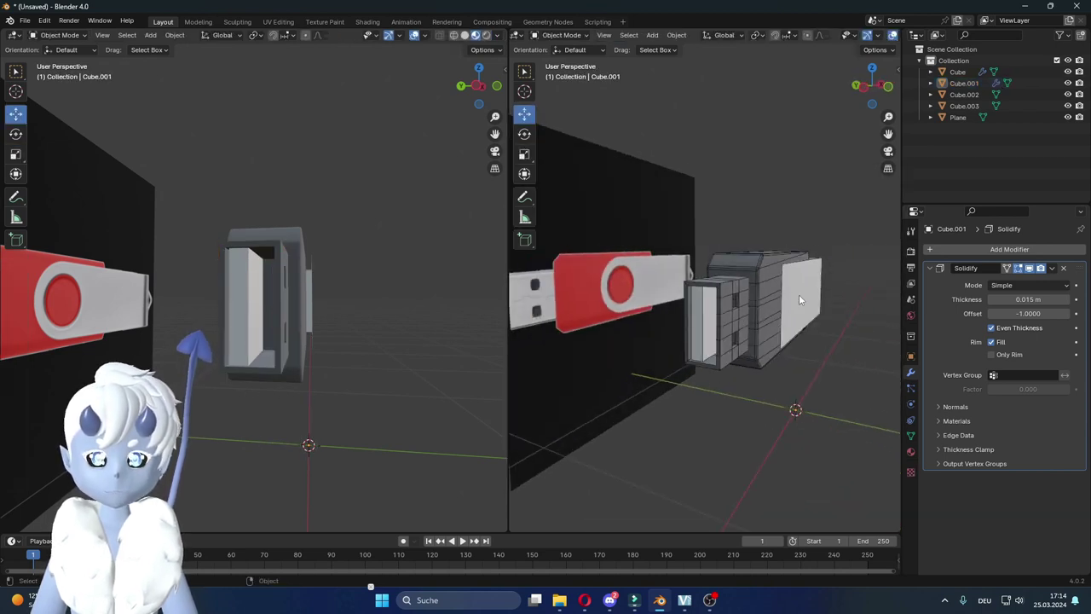
pyautogui.scroll(2, 698, 302)
pyautogui.scroll(2, 698, 303)
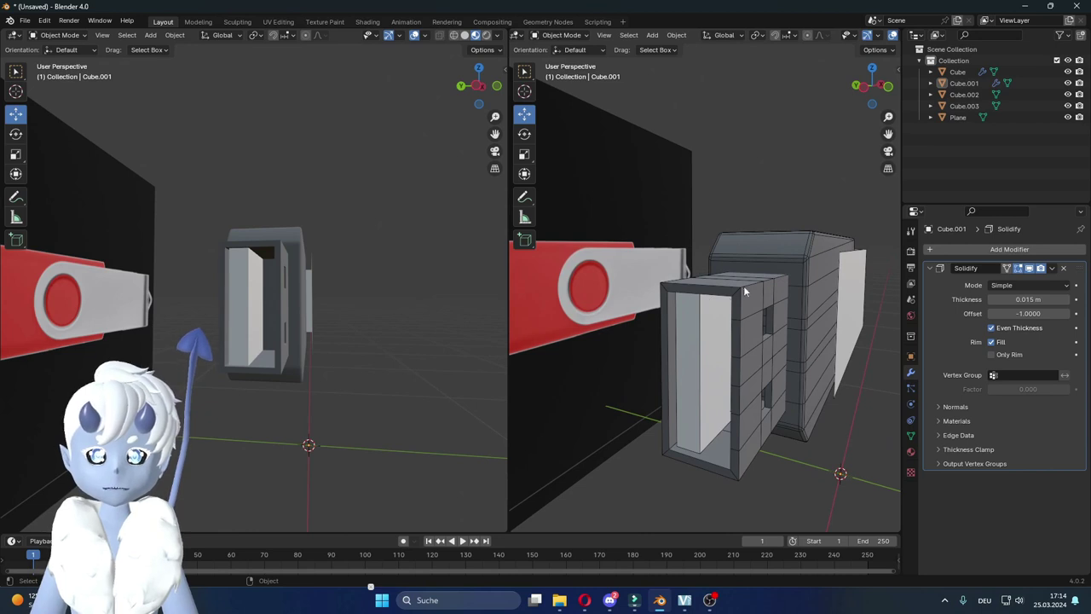
pyautogui.scroll(2, 704, 334)
pyautogui.moveTo(704, 340); pyautogui.dragTo(672, 311, button='middle')
pyautogui.click(671, 311)
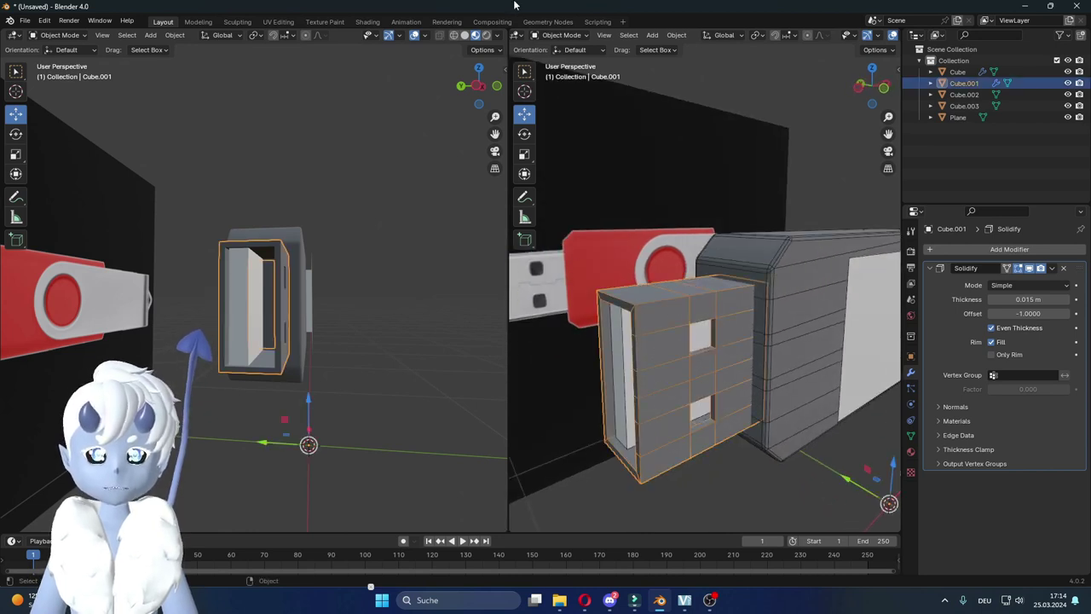
pyautogui.scroll(1, 588, 38)
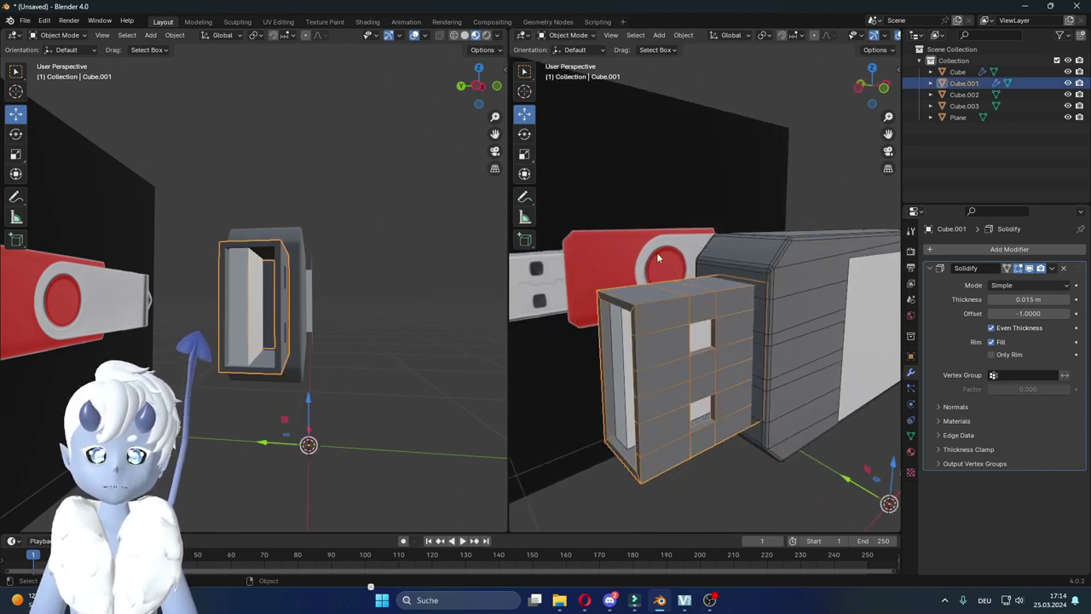
pyautogui.click(774, 483)
pyautogui.moveTo(767, 477)
pyautogui.mouseDown(button='middle')
pyautogui.moveTo(729, 457)
pyautogui.moveTo(728, 442)
pyautogui.moveTo(509, 247)
pyautogui.mouseUp(button='middle')
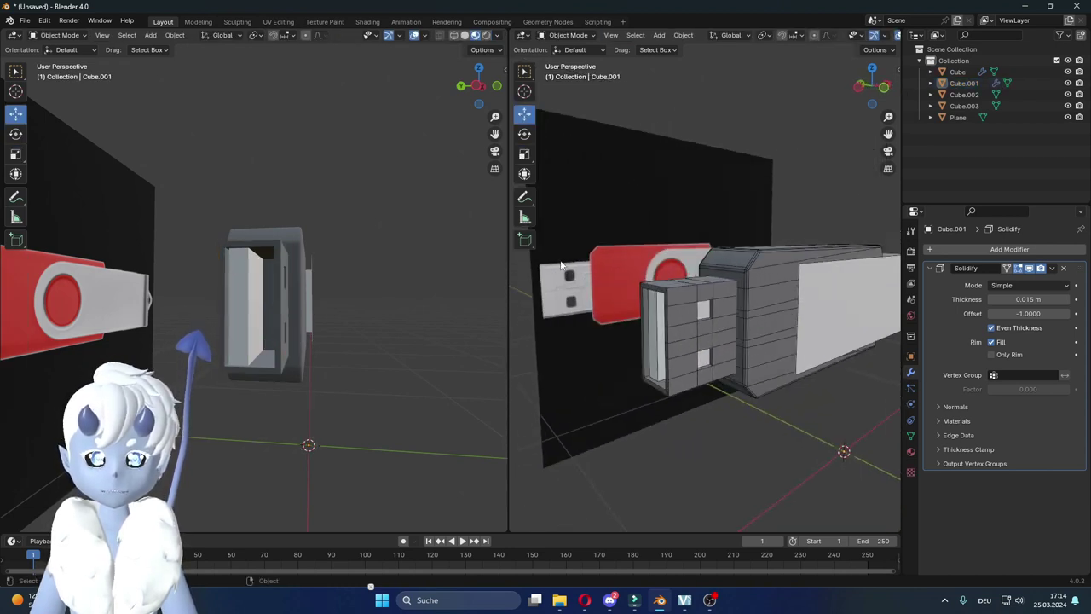
pyautogui.scroll(1, 695, 302)
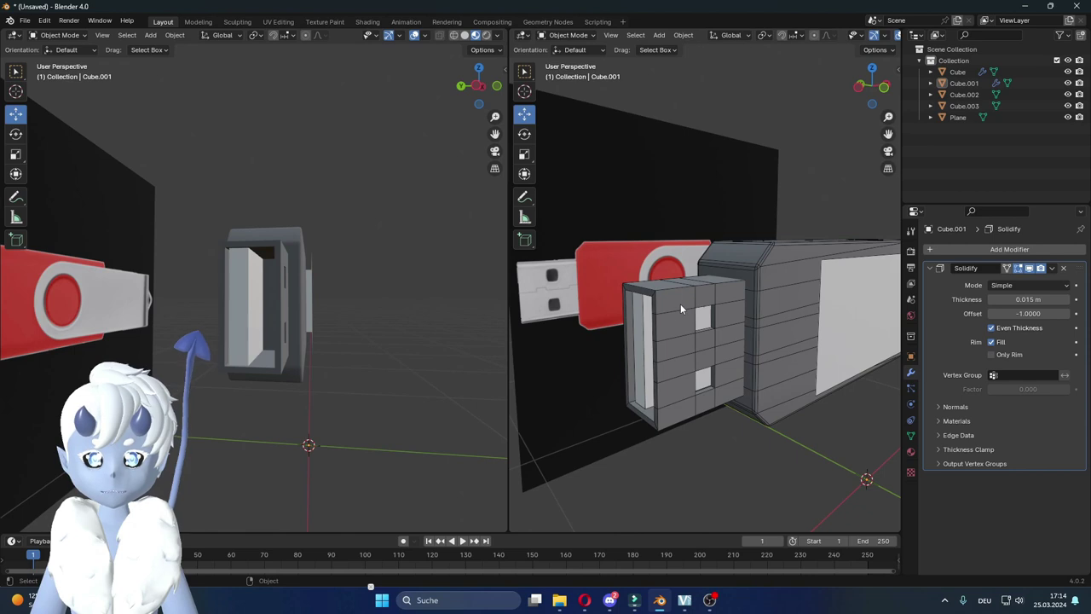
# Step: In edge mode, select the connector's edge loops around its open front
pyautogui.press('Tab')
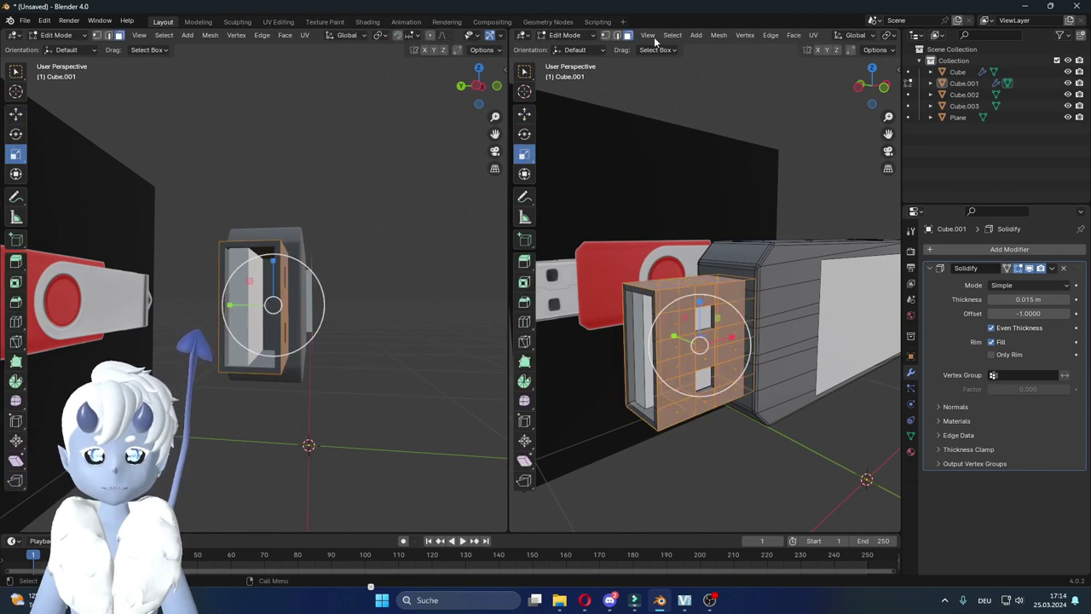
pyautogui.click(617, 35)
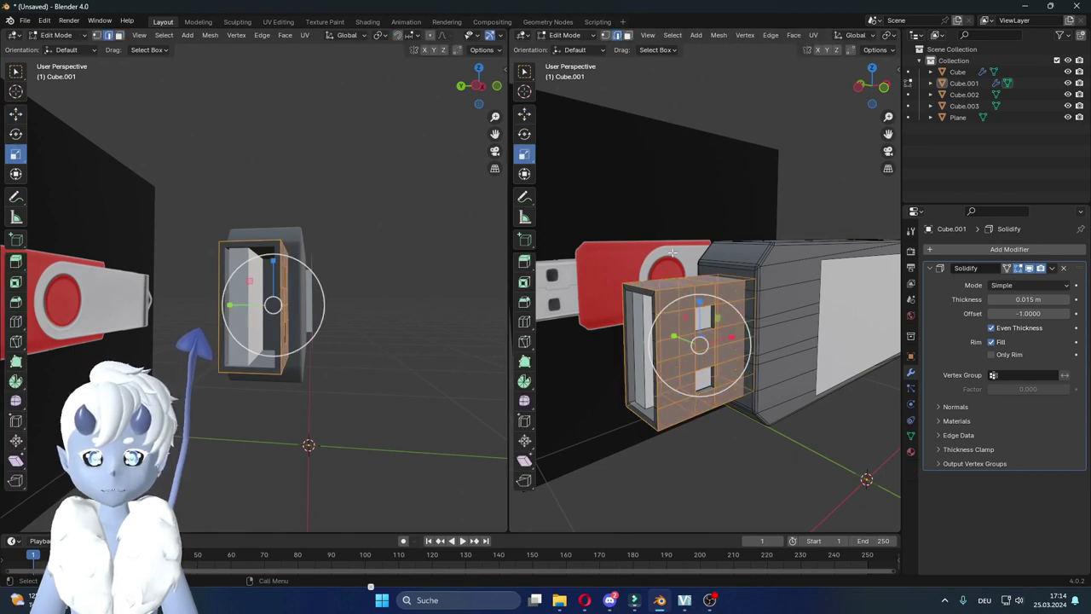
pyautogui.keyDown('alt'); pyautogui.click(666, 291); pyautogui.keyUp('alt')
pyautogui.keyDown('alt'); pyautogui.click(675, 424); pyautogui.keyUp('alt')
pyautogui.moveTo(674, 423)
pyautogui.mouseDown(button='middle')
pyautogui.moveTo(769, 373)
pyautogui.moveTo(776, 294)
pyautogui.moveTo(724, 255)
pyautogui.mouseUp(button='middle')
pyautogui.keyDown('alt'); pyautogui.click(772, 362); pyautogui.keyUp('alt')
pyautogui.keyDown('alt'); pyautogui.click(782, 292); pyautogui.keyUp('alt')
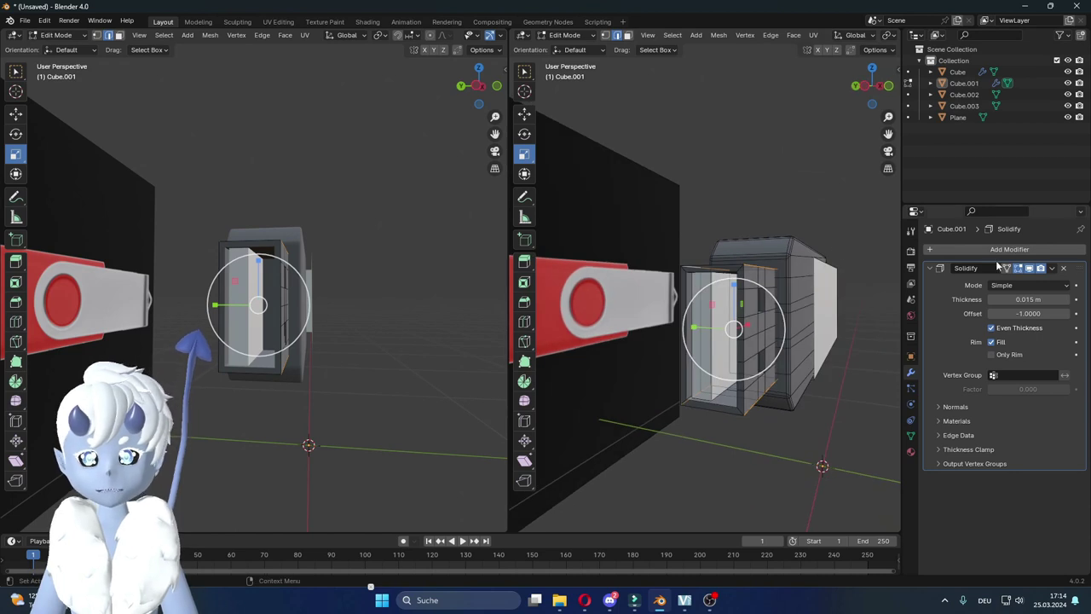
pyautogui.moveTo(785, 268); pyautogui.dragTo(695, 267, button='middle')
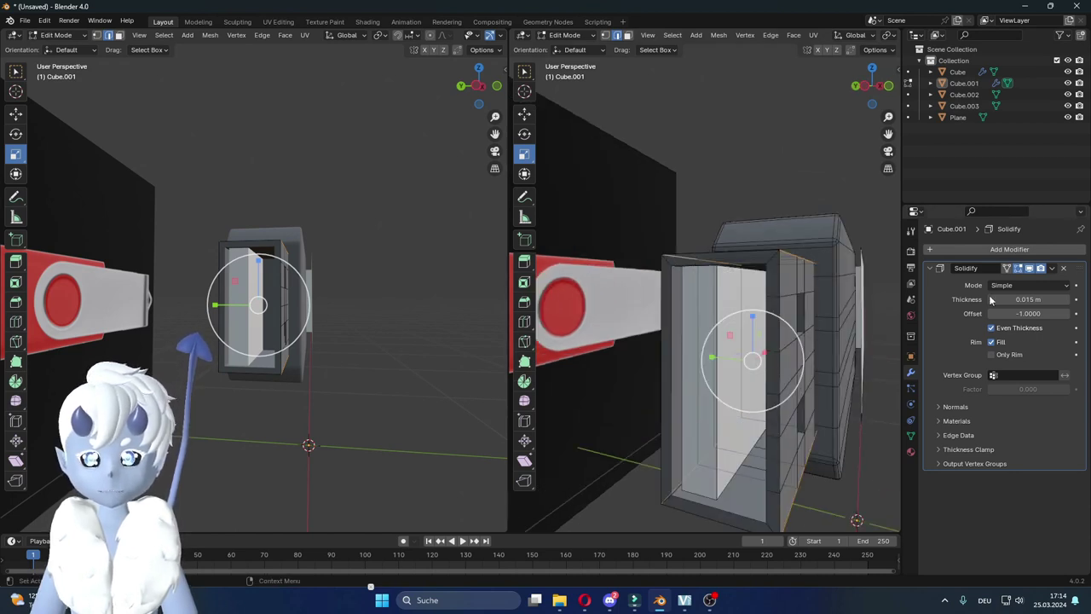
# Step: Toggle the Solidify modifier's Edit Mode and On Cage display to show its thickness while editing
pyautogui.click(1020, 270)
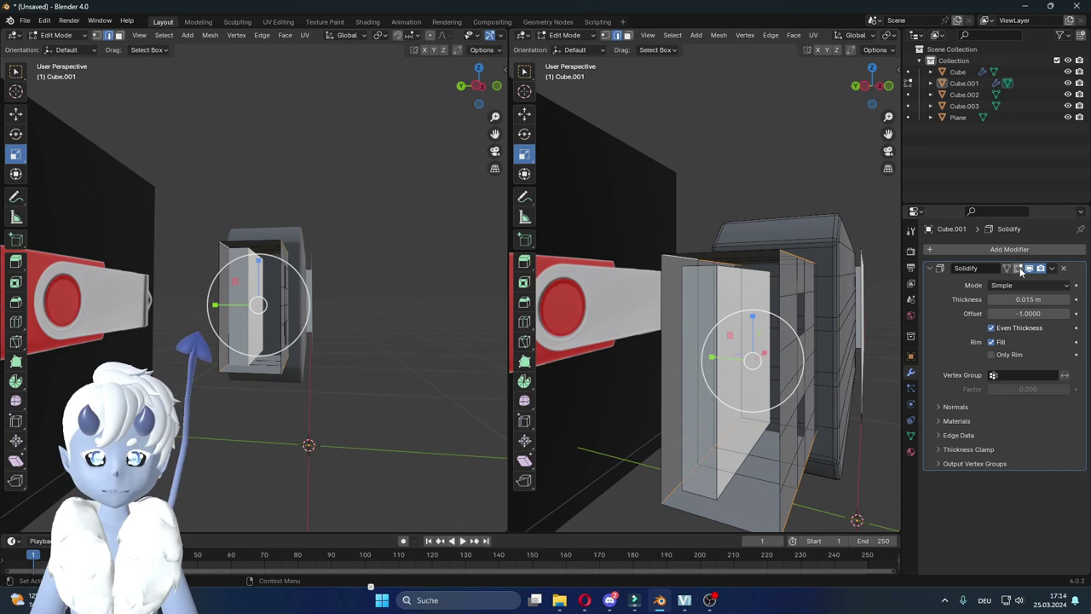
pyautogui.click(1020, 270)
pyautogui.click(1020, 270)
pyautogui.click(1020, 269)
pyautogui.moveTo(734, 309); pyautogui.dragTo(581, 314, button='middle')
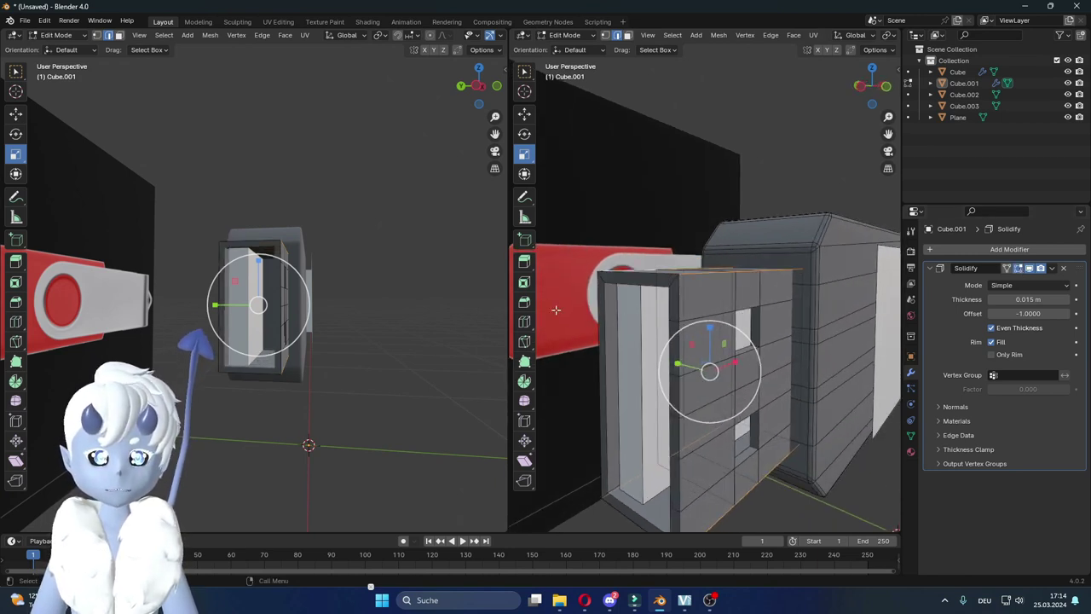
pyautogui.click(524, 322)
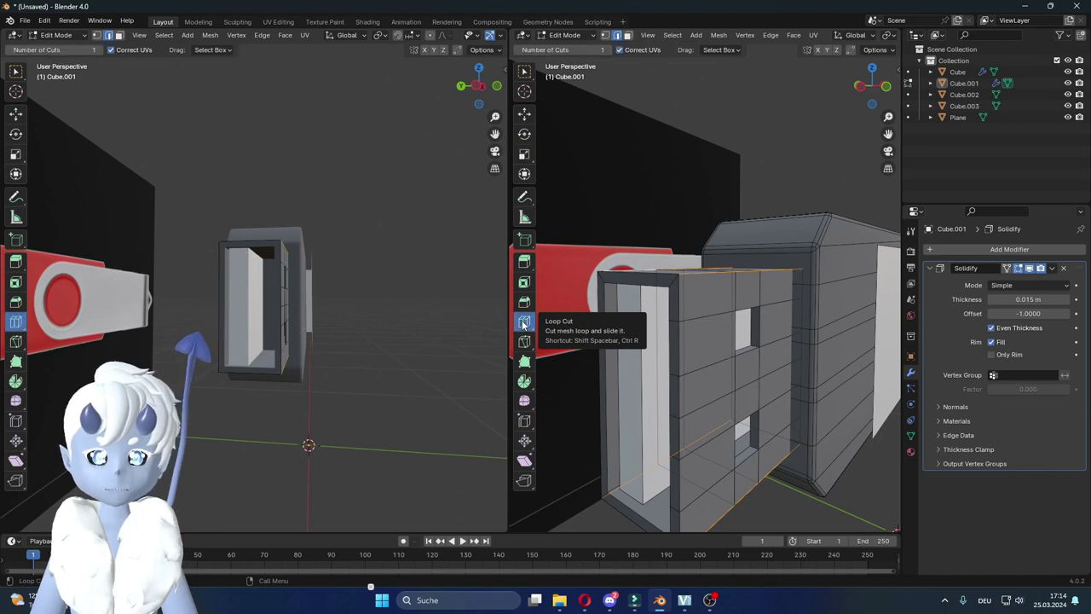
pyautogui.click(524, 113)
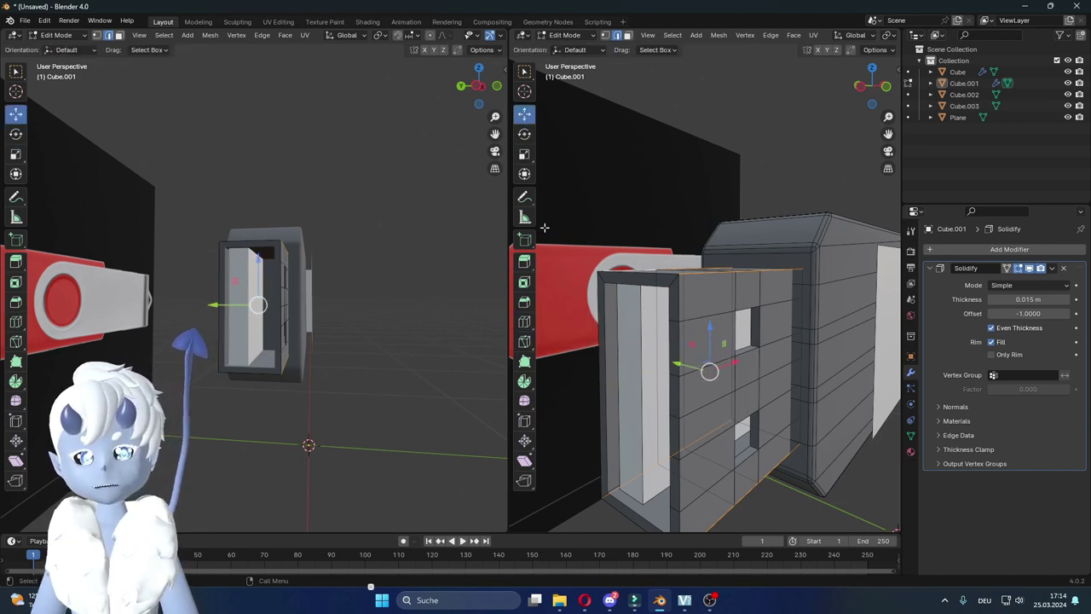
pyautogui.moveTo(554, 170); pyautogui.dragTo(516, 246, button='middle')
pyautogui.moveTo(676, 328); pyautogui.dragTo(539, 277, button='middle')
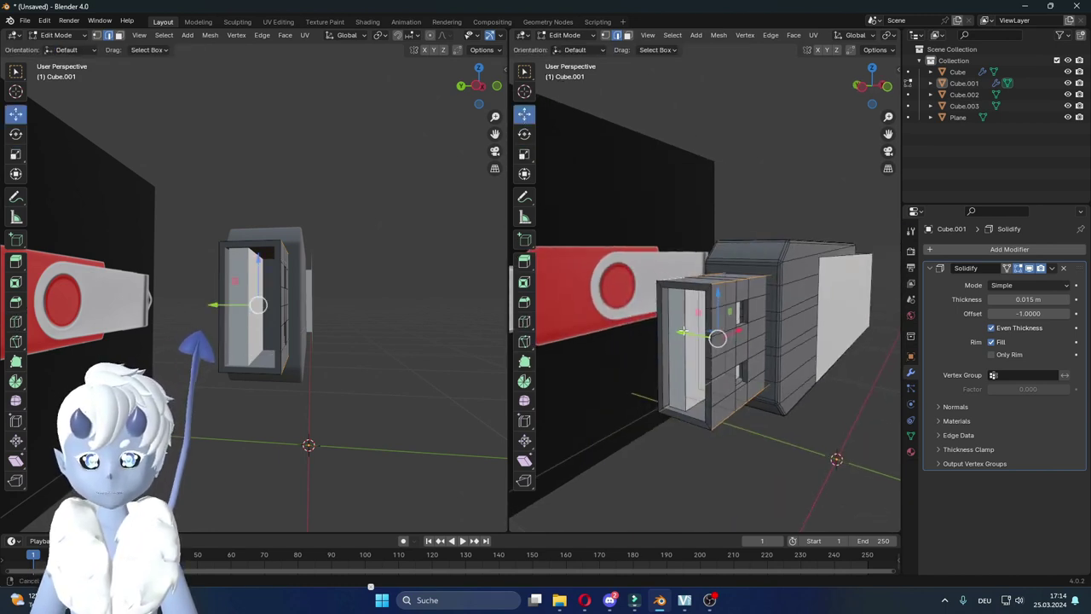
pyautogui.scroll(1, 704, 290)
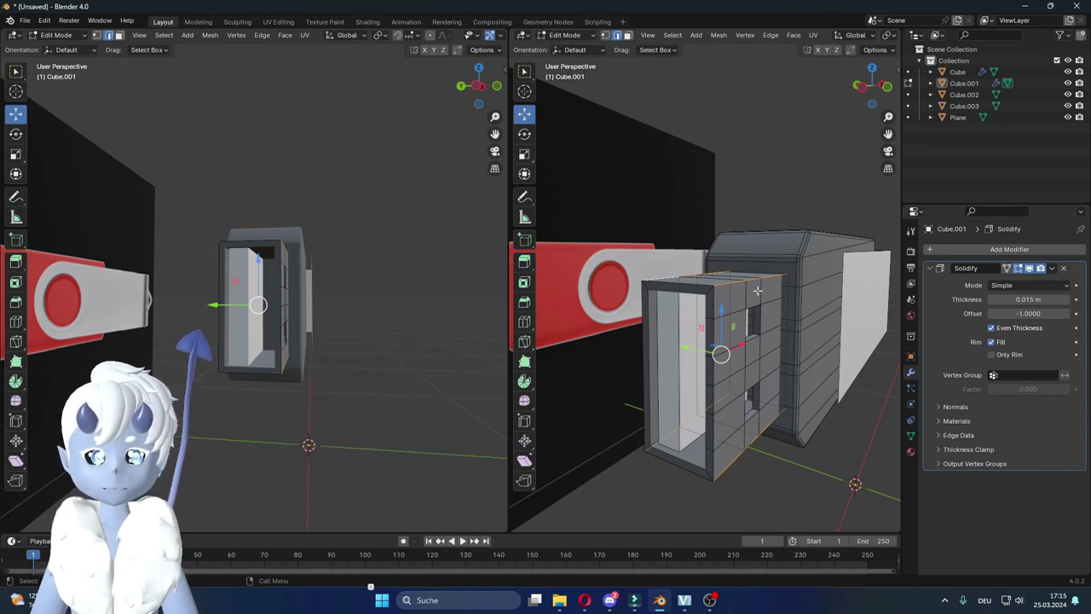
pyautogui.moveTo(449, 285); pyautogui.dragTo(503, 281, button='middle')
# Step: Settle the Solidify's edit-mode display and pick the Bevel tool
pyautogui.click(1018, 269)
pyautogui.click(1018, 270)
pyautogui.click(1019, 269)
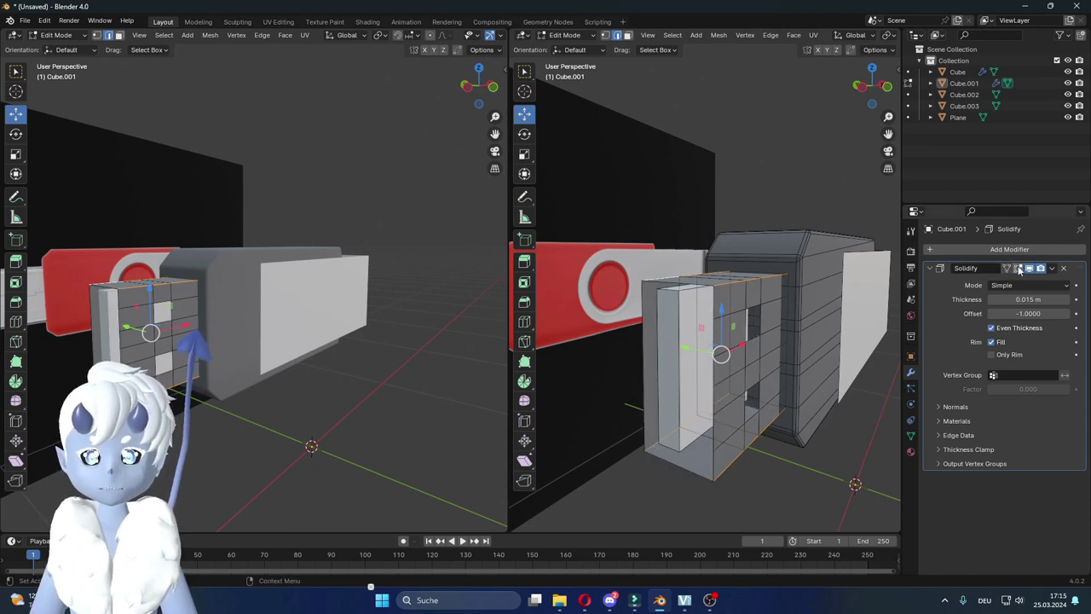
pyautogui.click(1018, 270)
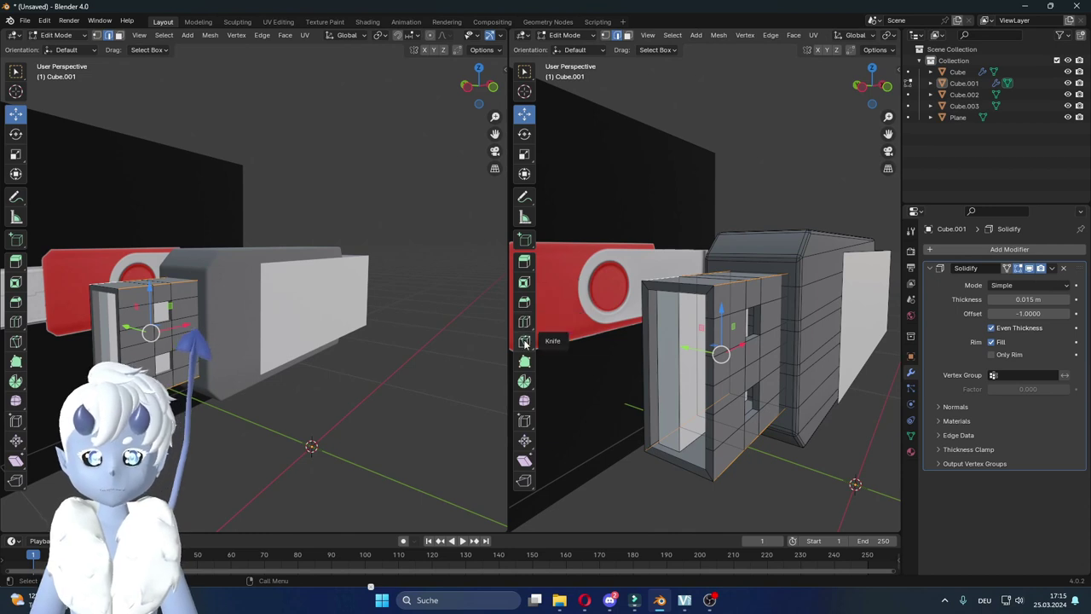
pyautogui.click(524, 302)
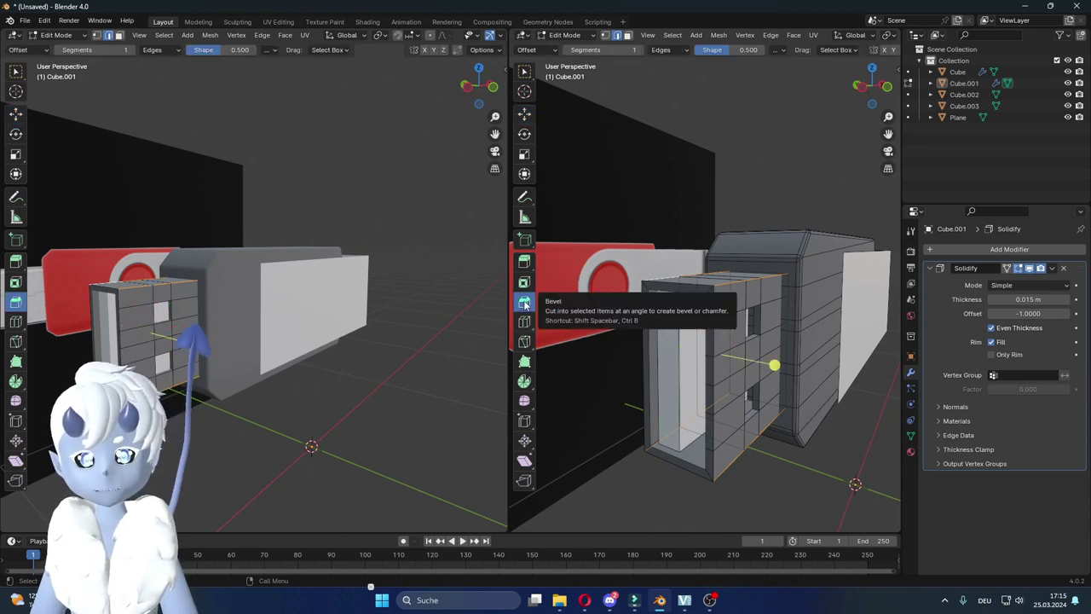
# Step: Bevel the selected connector edges with width 0.0148 m and 2 segments, then exit to Object Mode
pyautogui.moveTo(775, 365); pyautogui.dragTo(786, 367)
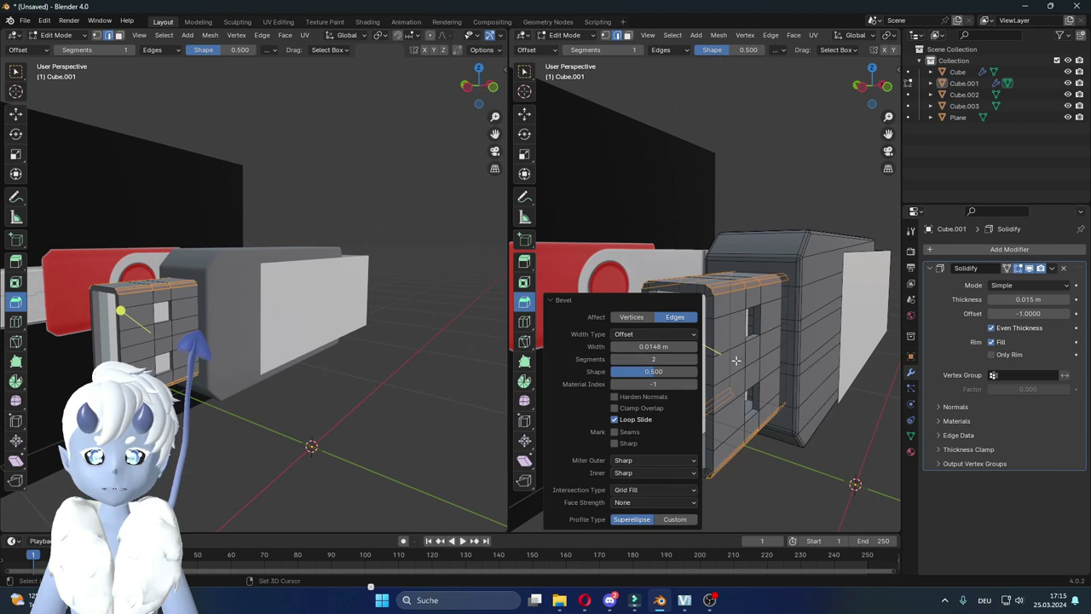
pyautogui.moveTo(735, 360); pyautogui.dragTo(780, 311, button='middle')
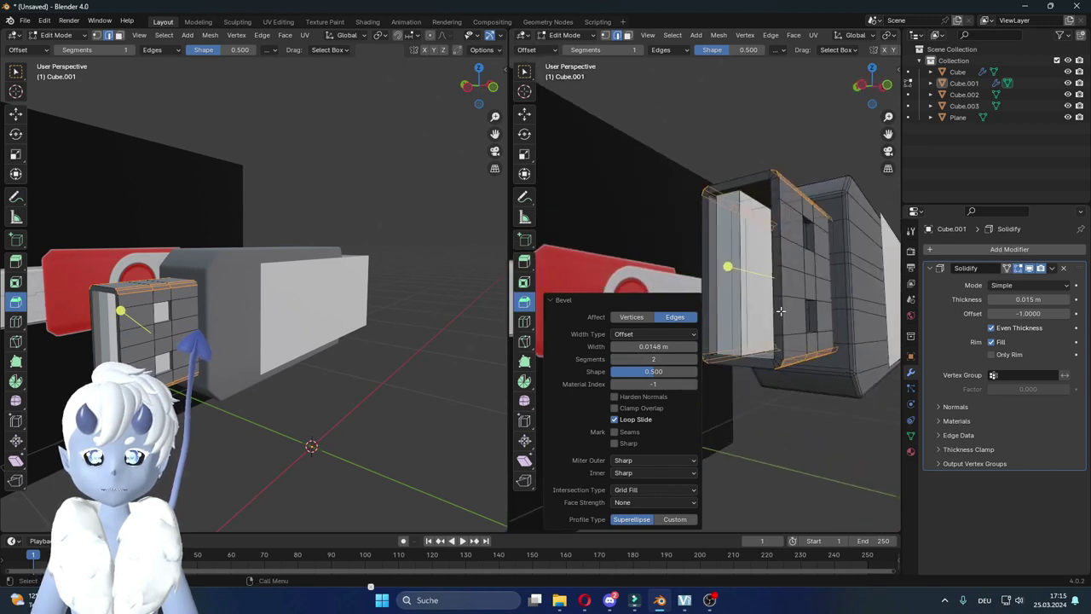
pyautogui.press('Tab')
# Step: Inspect the beveled connector shell from several angles in both viewports
pyautogui.moveTo(800, 322); pyautogui.dragTo(633, 323, button='middle')
pyautogui.rightClick(686, 292)
pyautogui.click(686, 293)
pyautogui.moveTo(384, 340); pyautogui.dragTo(281, 341, button='middle')
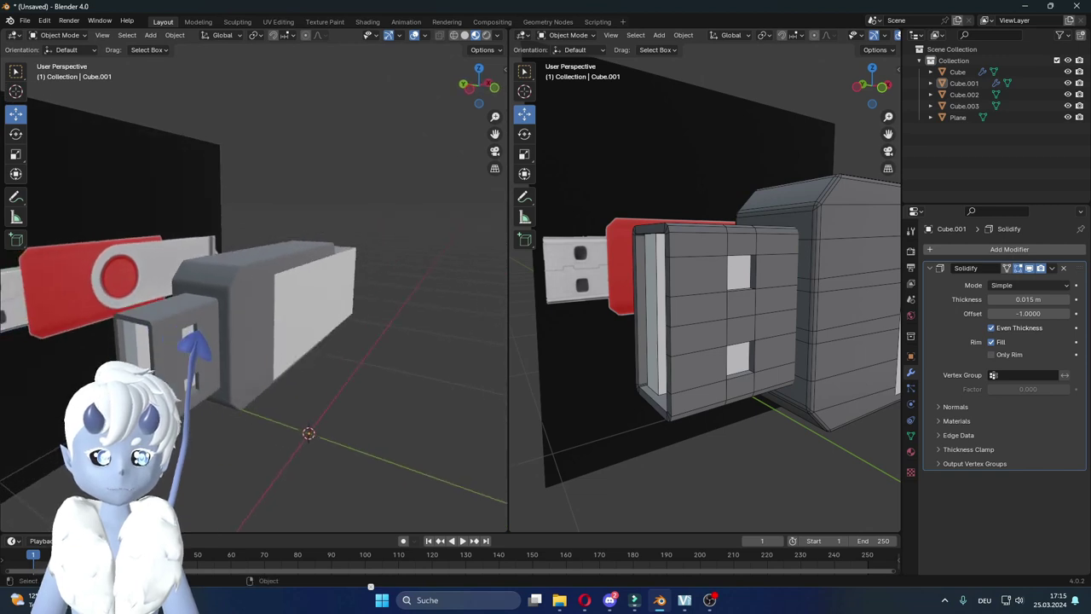
pyautogui.moveTo(193, 350); pyautogui.dragTo(205, 357, button='middle')
pyautogui.click(205, 357)
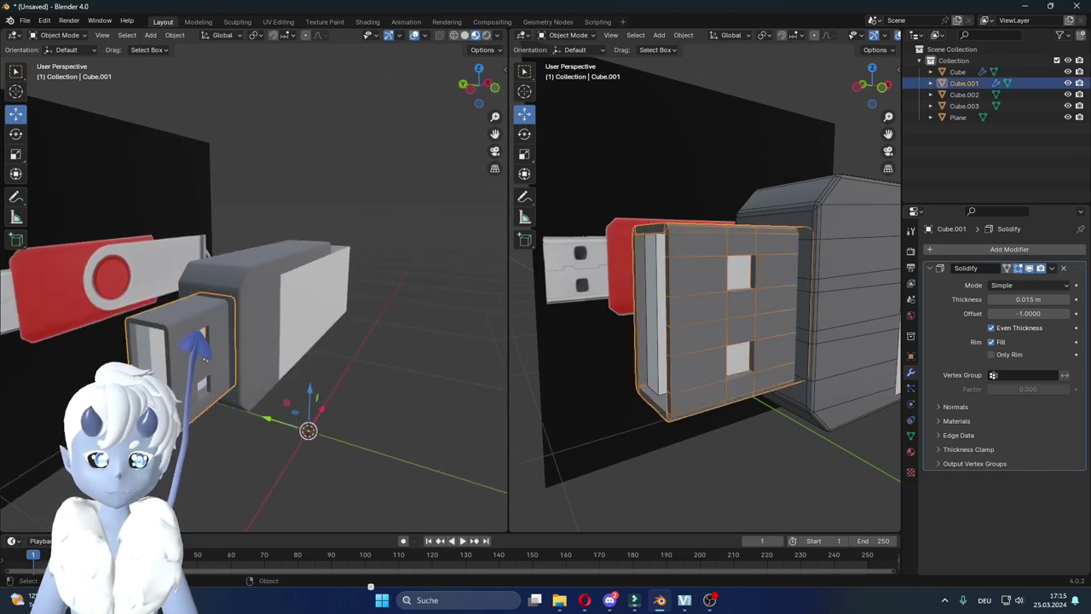
pyautogui.rightClick(204, 358)
pyautogui.click(338, 412)
pyautogui.moveTo(338, 412)
pyautogui.mouseDown(button='middle')
pyautogui.moveTo(362, 407)
pyautogui.moveTo(314, 397)
pyautogui.moveTo(392, 397)
pyautogui.moveTo(320, 388)
pyautogui.mouseUp(button='middle')
pyautogui.moveTo(265, 362); pyautogui.dragTo(271, 361, button='middle')
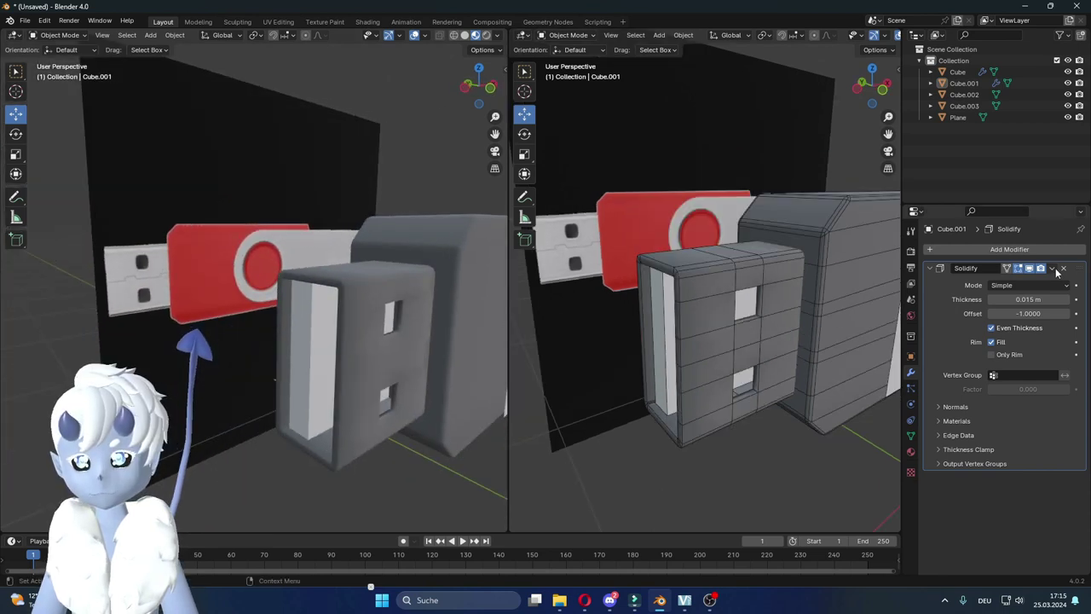
# Step: Apply the Solidify modifier to make the connector's 0.015 m walls real geometry
pyautogui.click(1052, 268)
pyautogui.click(1013, 279)
pyautogui.moveTo(727, 291)
pyautogui.mouseDown(button='middle')
pyautogui.moveTo(748, 285)
pyautogui.moveTo(729, 232)
pyautogui.moveTo(727, 321)
pyautogui.mouseUp(button='middle')
pyautogui.click(727, 288)
pyautogui.press('Tab')
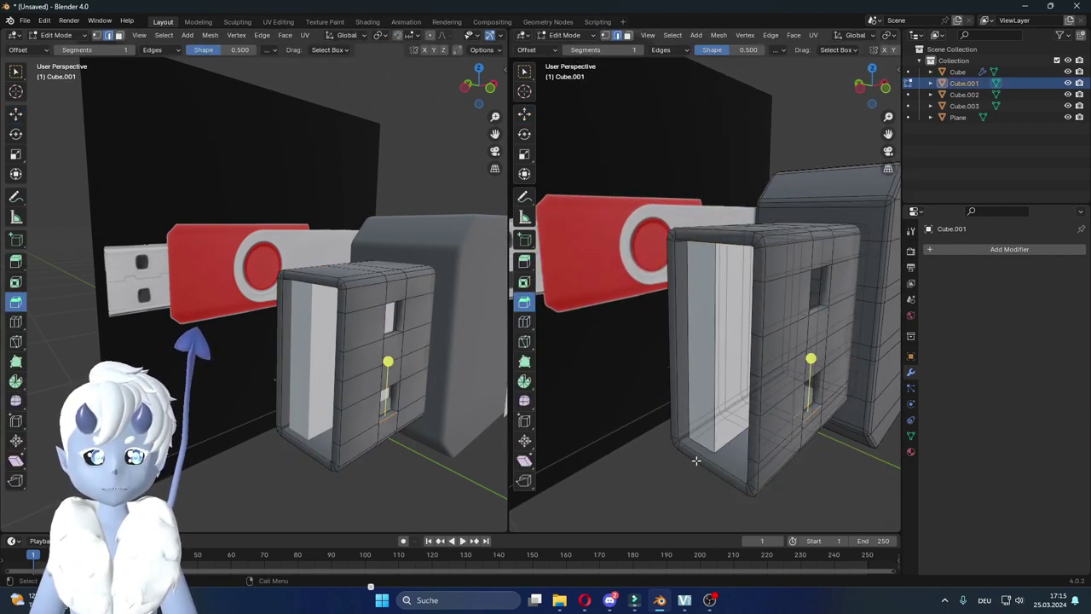
pyautogui.press('Tab')
pyautogui.moveTo(695, 460); pyautogui.dragTo(672, 419, button='middle')
pyautogui.moveTo(366, 343)
pyautogui.mouseDown(button='middle')
pyautogui.moveTo(280, 308)
pyautogui.moveTo(267, 330)
pyautogui.mouseUp(button='middle')
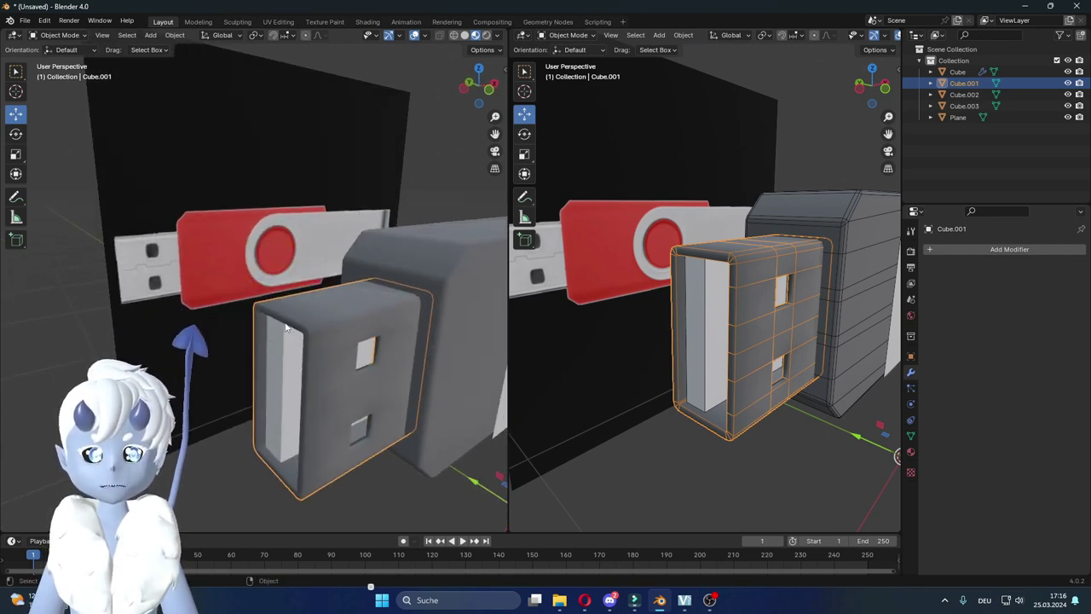
pyautogui.scroll(1, 317, 337)
# Step: Select the connector's front frame edge loops and mark them sharp
pyautogui.press('Tab')
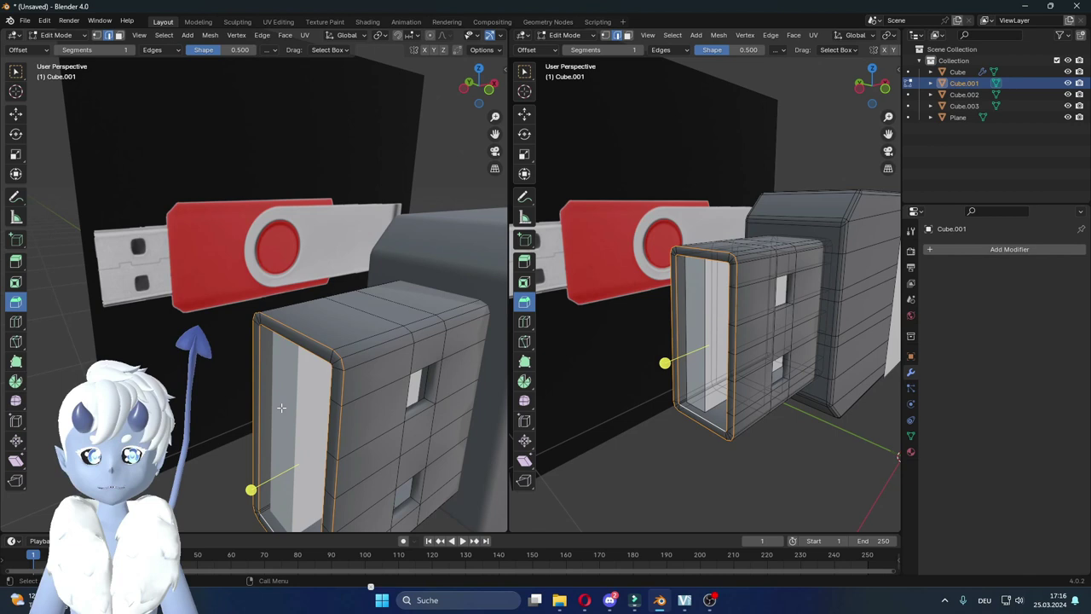
pyautogui.click(353, 333)
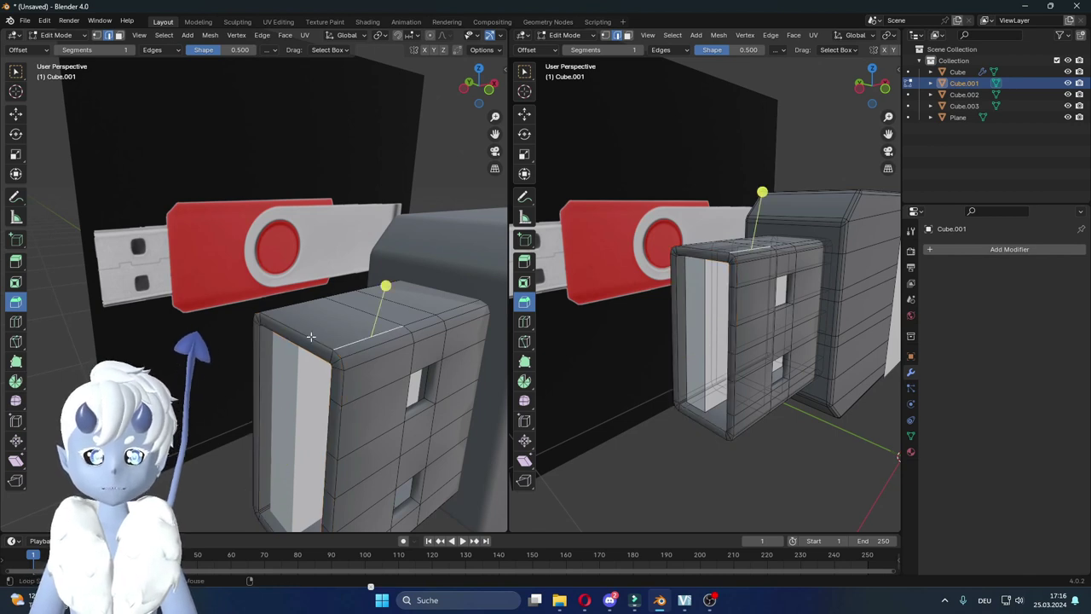
pyautogui.keyDown('alt'); pyautogui.click(298, 353); pyautogui.keyUp('alt')
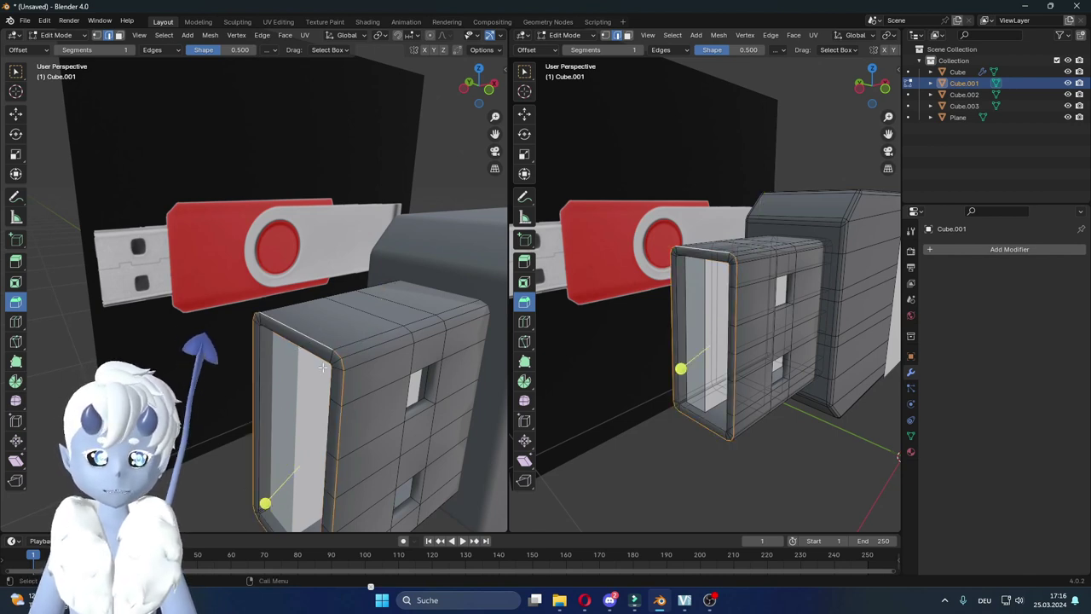
pyautogui.keyDown('alt'); pyautogui.click(323, 335); pyautogui.keyUp('alt')
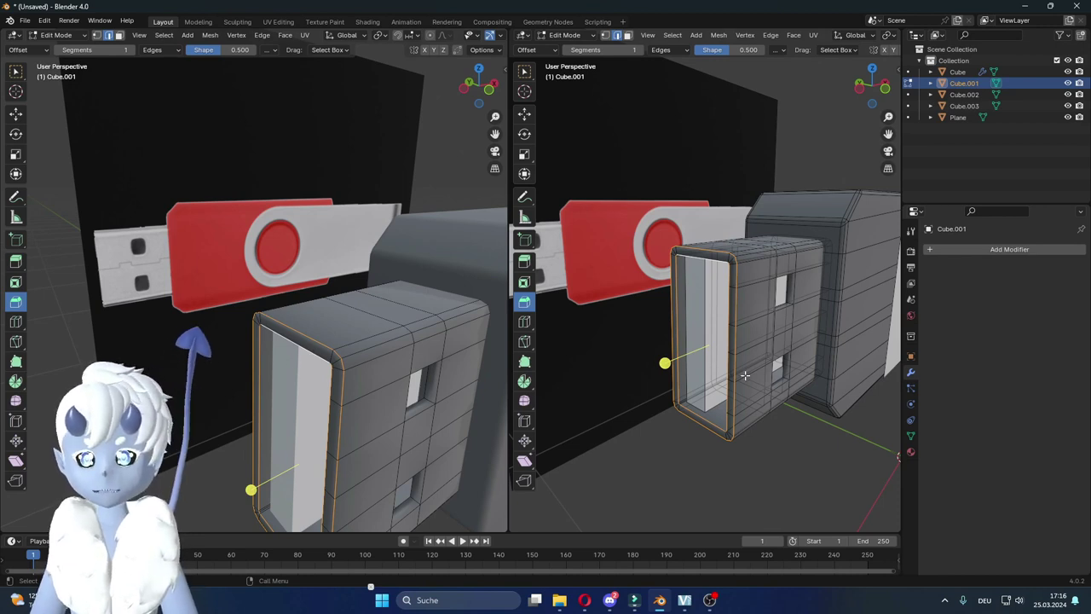
pyautogui.moveTo(745, 375)
pyautogui.mouseDown(button='middle')
pyautogui.moveTo(712, 349)
pyautogui.moveTo(701, 355)
pyautogui.mouseUp(button='middle')
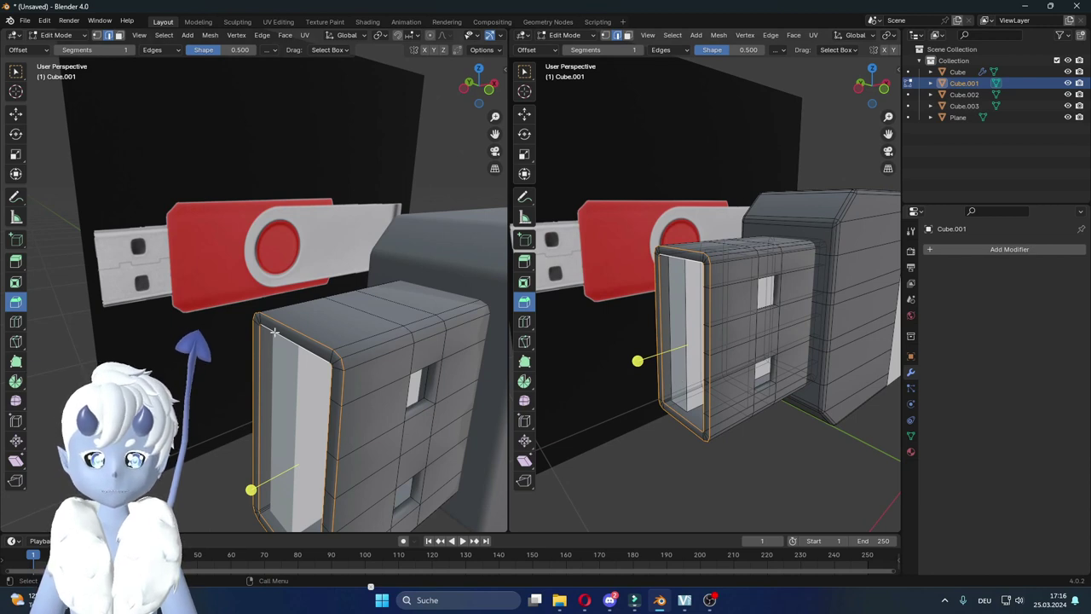
pyautogui.hotkey('ctrl', 'e')
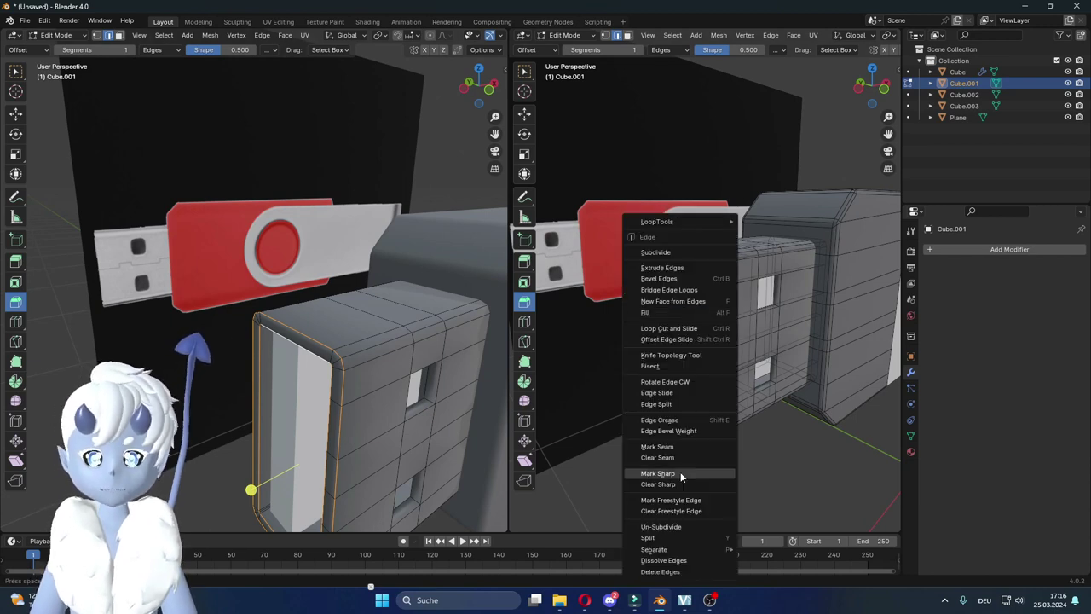
pyautogui.click(672, 474)
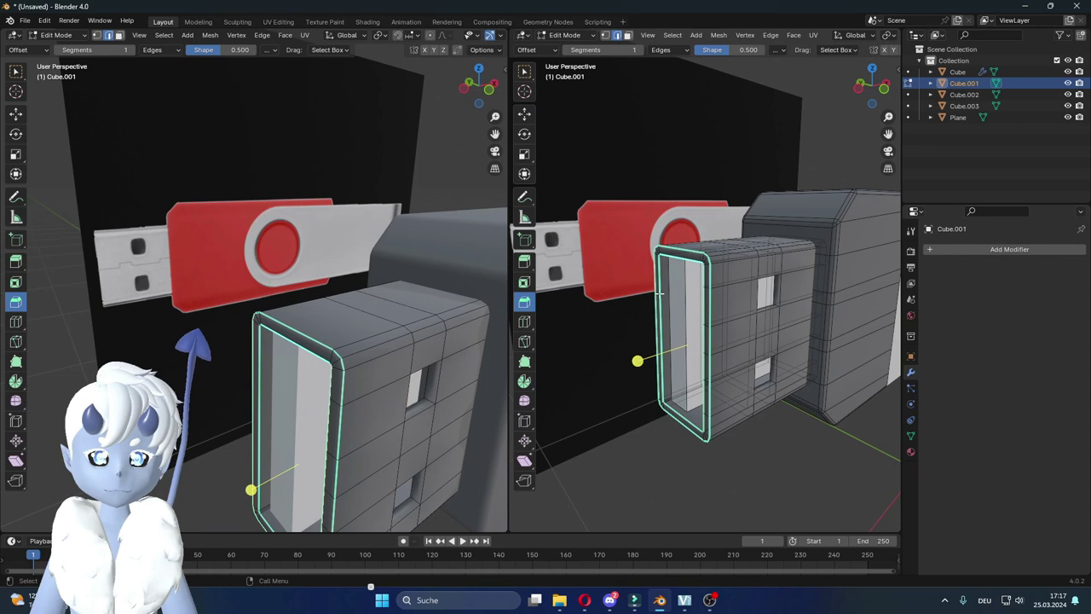
pyautogui.press('Tab')
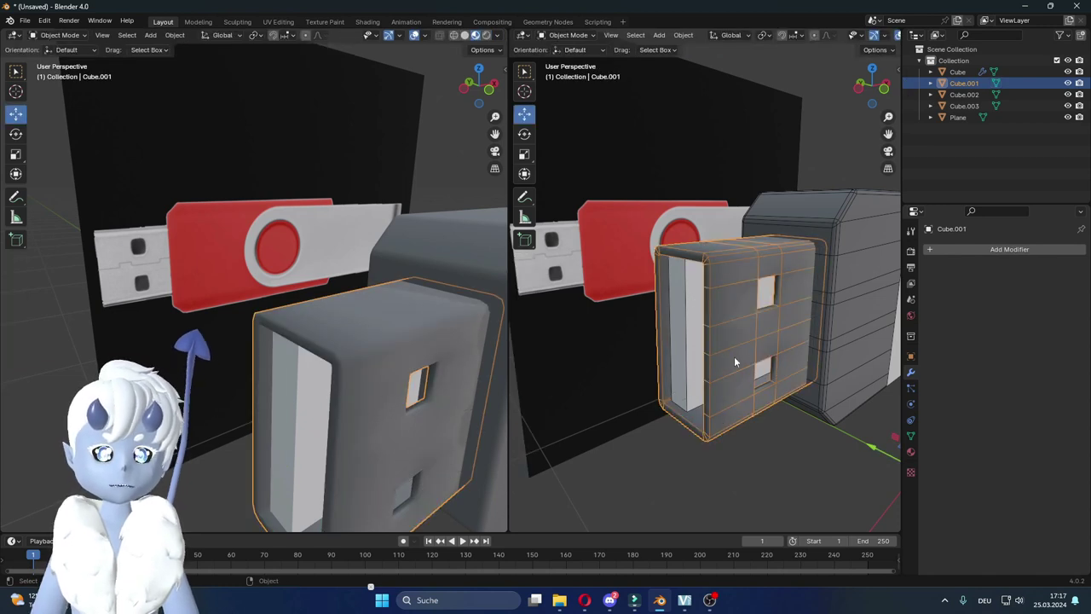
# Step: Enable Auto Smooth at 30° in the connector's Object Data Normals settings
pyautogui.click(910, 436)
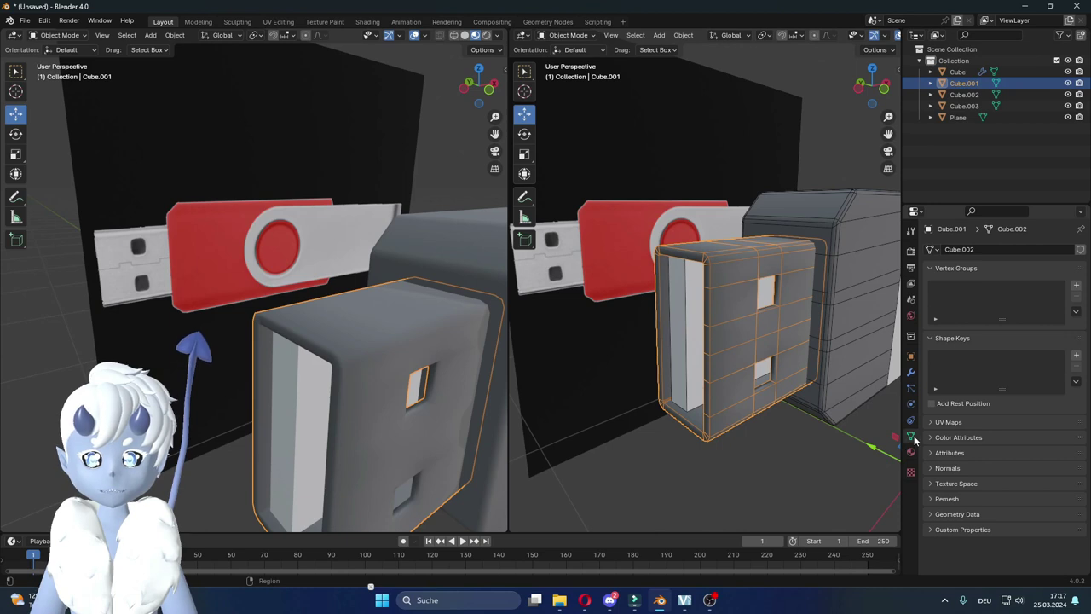
pyautogui.click(930, 470)
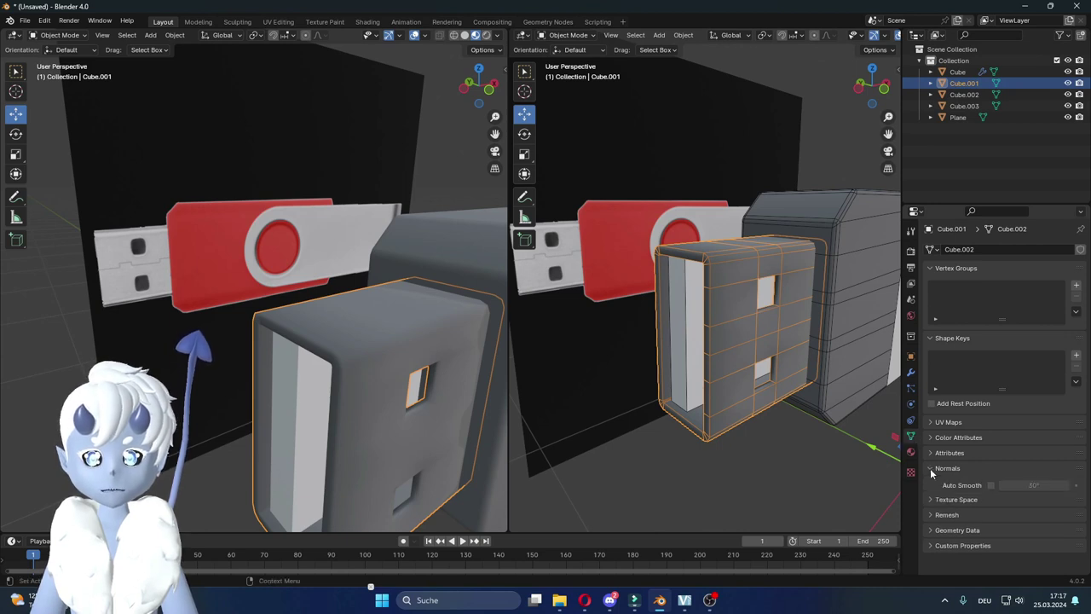
pyautogui.click(989, 486)
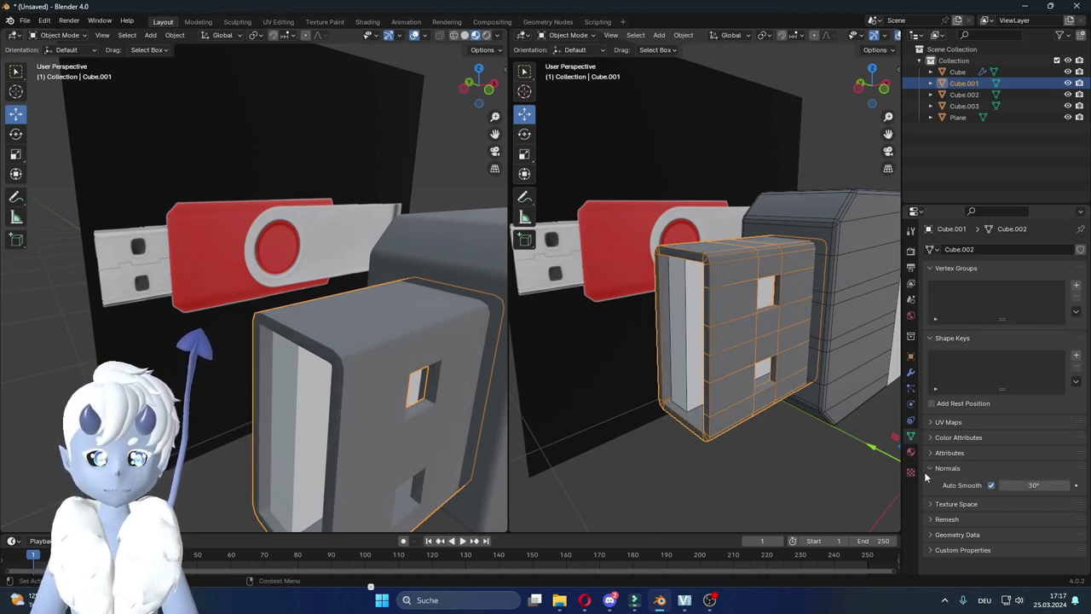
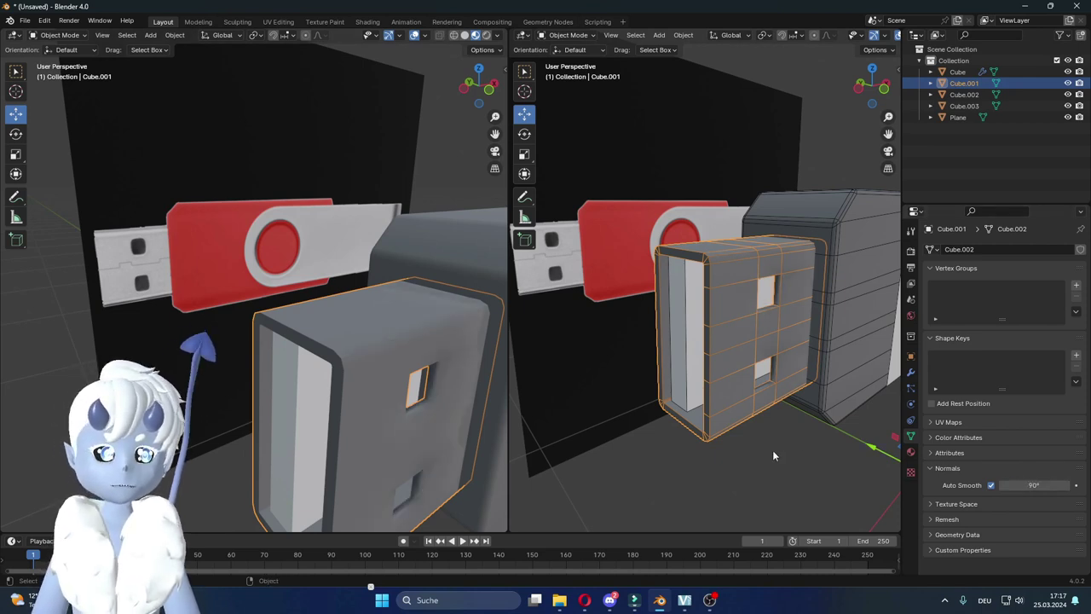
# Step: In Edit Mode, bevel the edge loop around the cap's square window openings
pyautogui.moveTo(460, 416)
pyautogui.mouseDown(button='middle')
pyautogui.moveTo(397, 412)
pyautogui.moveTo(384, 390)
pyautogui.mouseUp(button='middle')
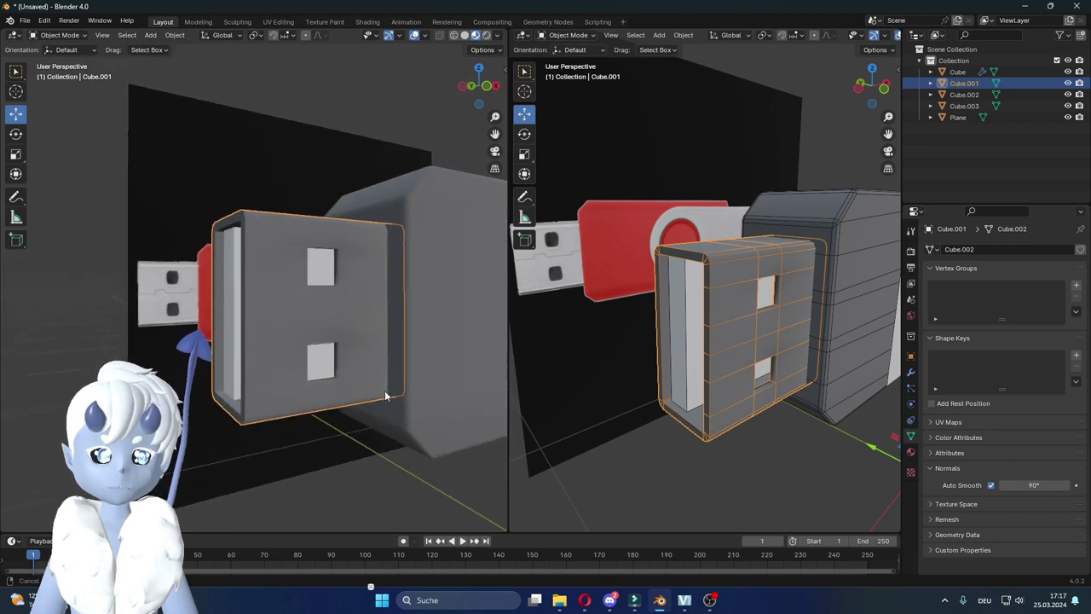
pyautogui.scroll(4, 384, 390)
pyautogui.moveTo(339, 307)
pyautogui.mouseDown(button='middle')
pyautogui.moveTo(389, 325)
pyautogui.moveTo(337, 434)
pyautogui.mouseUp(button='middle')
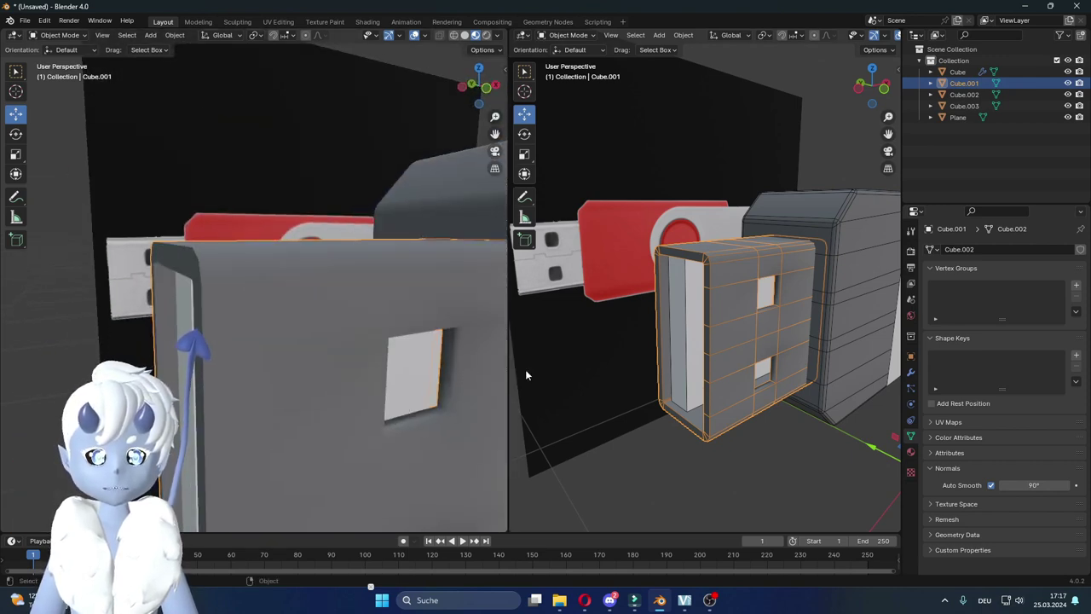
pyautogui.scroll(1, 771, 309)
pyautogui.scroll(1, 784, 324)
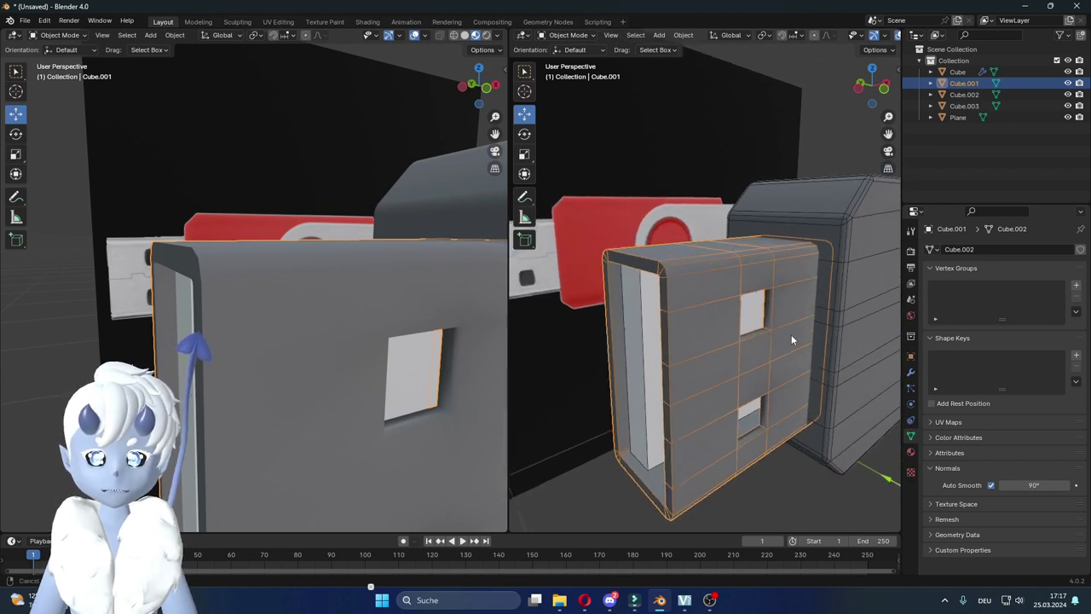
pyautogui.scroll(1, 791, 341)
pyautogui.press('Tab')
pyautogui.hotkey('ctrl', 'b')
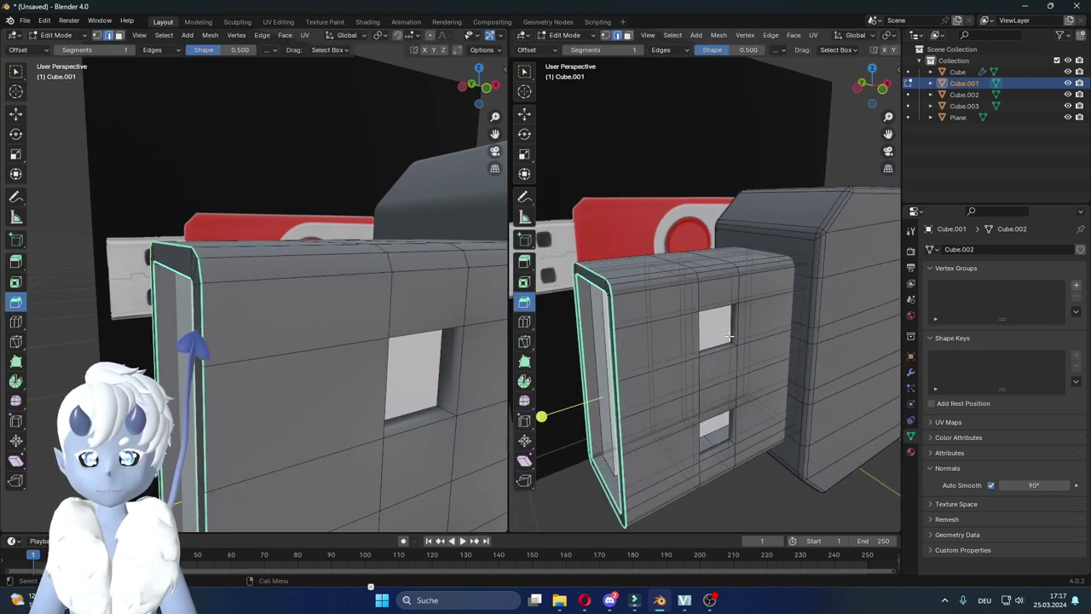
pyautogui.moveTo(710, 345)
pyautogui.mouseDown(button='middle')
pyautogui.moveTo(756, 441)
pyautogui.moveTo(658, 295)
pyautogui.mouseUp(button='middle')
# Step: Mark the bevelled window edges sharp and return to Object Mode
pyautogui.hotkey('ctrl', 'e')
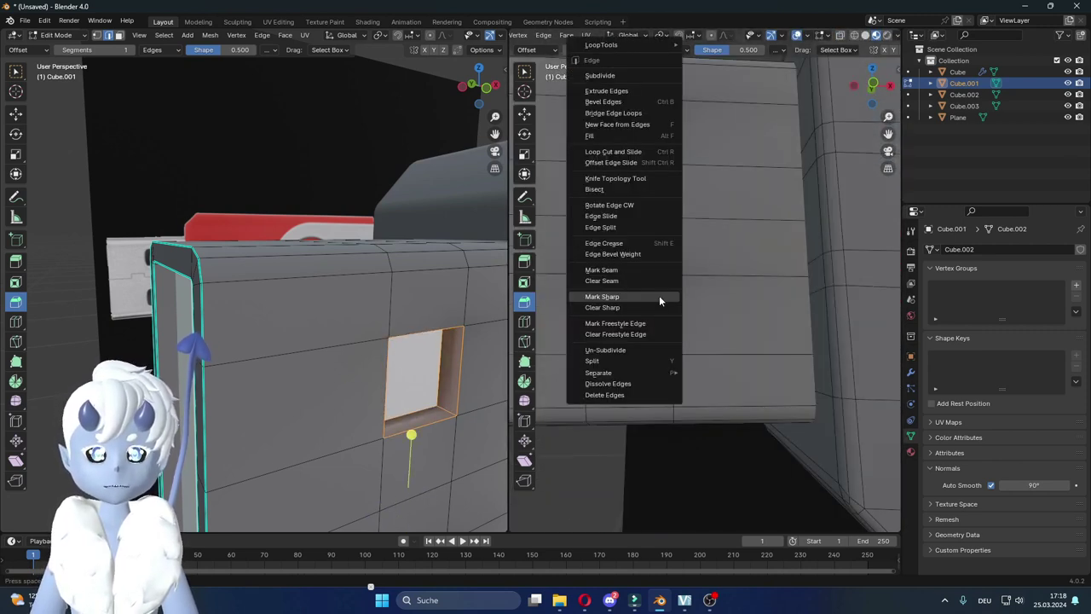
pyautogui.click(602, 297)
pyautogui.moveTo(659, 298); pyautogui.dragTo(612, 351, button='middle')
pyautogui.press('Tab')
pyautogui.moveTo(460, 375)
pyautogui.mouseDown(button='middle')
pyautogui.moveTo(404, 403)
pyautogui.moveTo(316, 385)
pyautogui.moveTo(349, 397)
pyautogui.moveTo(408, 449)
pyautogui.mouseUp(button='middle')
pyautogui.scroll(-3, 404, 398)
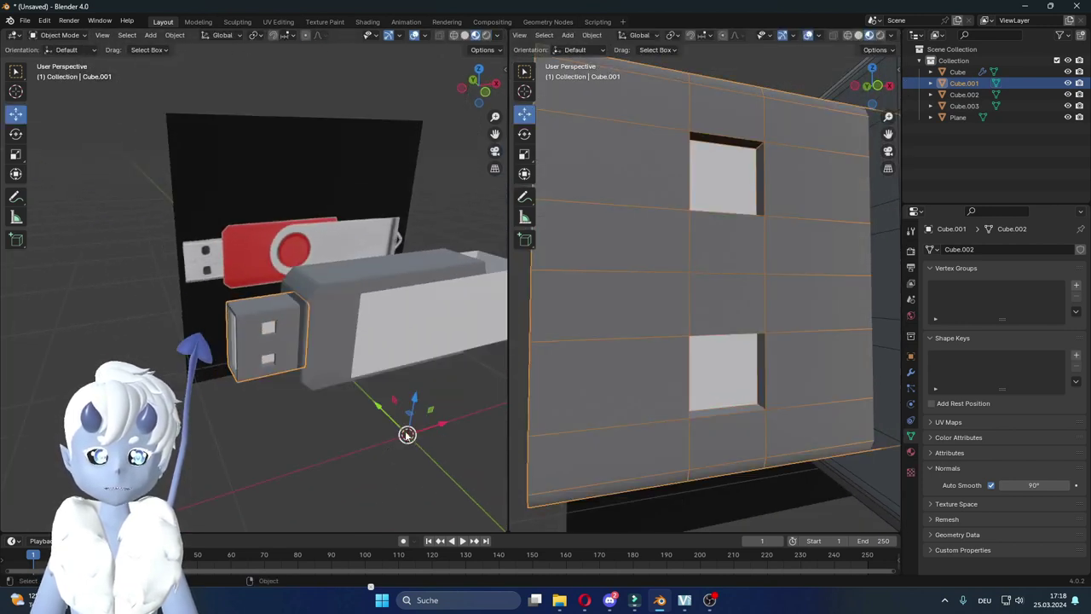
pyautogui.click(344, 434)
pyautogui.moveTo(344, 435)
pyautogui.mouseDown(button='middle')
pyautogui.moveTo(324, 425)
pyautogui.moveTo(314, 337)
pyautogui.mouseUp(button='middle')
# Step: Select the inner panel Cube.002 and nudge it slightly along X
pyautogui.click(320, 320)
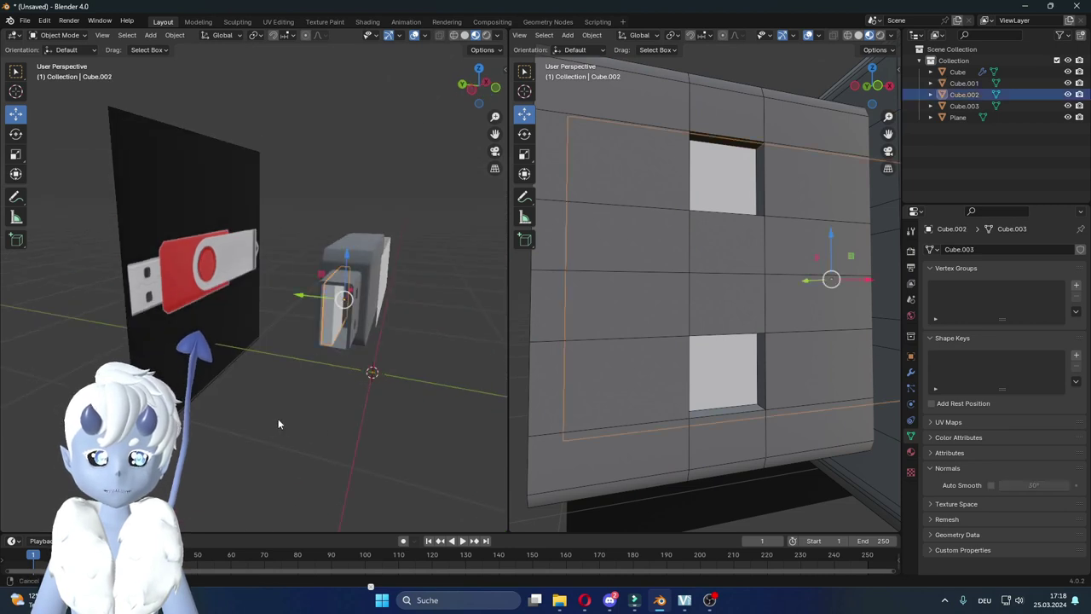
pyautogui.moveTo(275, 419); pyautogui.dragTo(307, 401, button='middle')
pyautogui.moveTo(622, 313)
pyautogui.mouseDown(button='middle')
pyautogui.moveTo(668, 331)
pyautogui.moveTo(707, 324)
pyautogui.moveTo(730, 341)
pyautogui.moveTo(764, 335)
pyautogui.moveTo(750, 292)
pyautogui.mouseUp(button='middle')
pyautogui.moveTo(756, 289)
pyautogui.mouseDown()
pyautogui.moveTo(748, 284)
pyautogui.moveTo(774, 387)
pyautogui.mouseUp()
pyautogui.press('Tab')
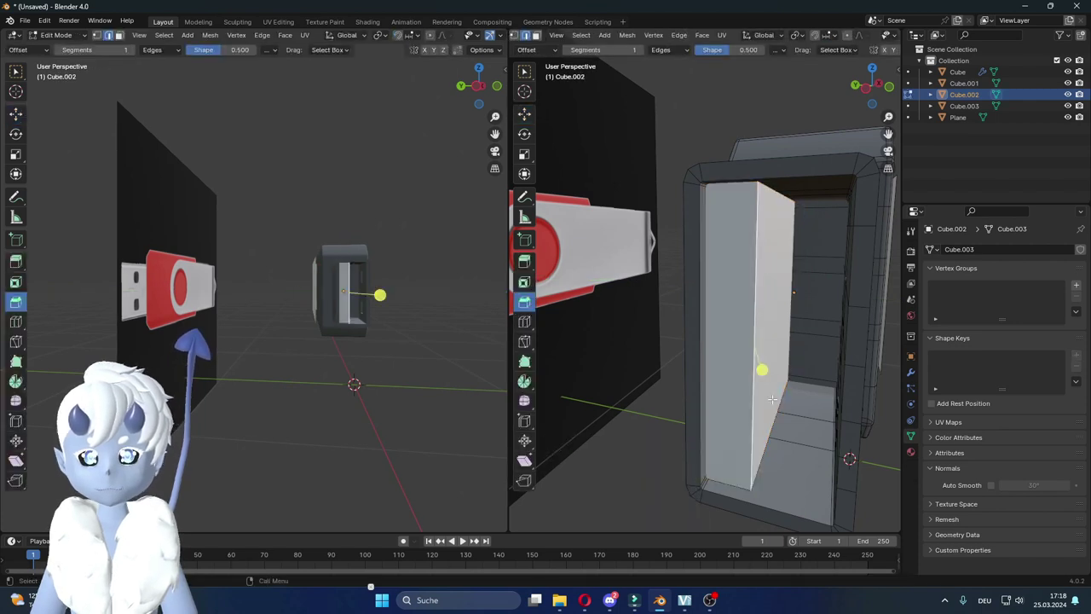
pyautogui.press('Tab')
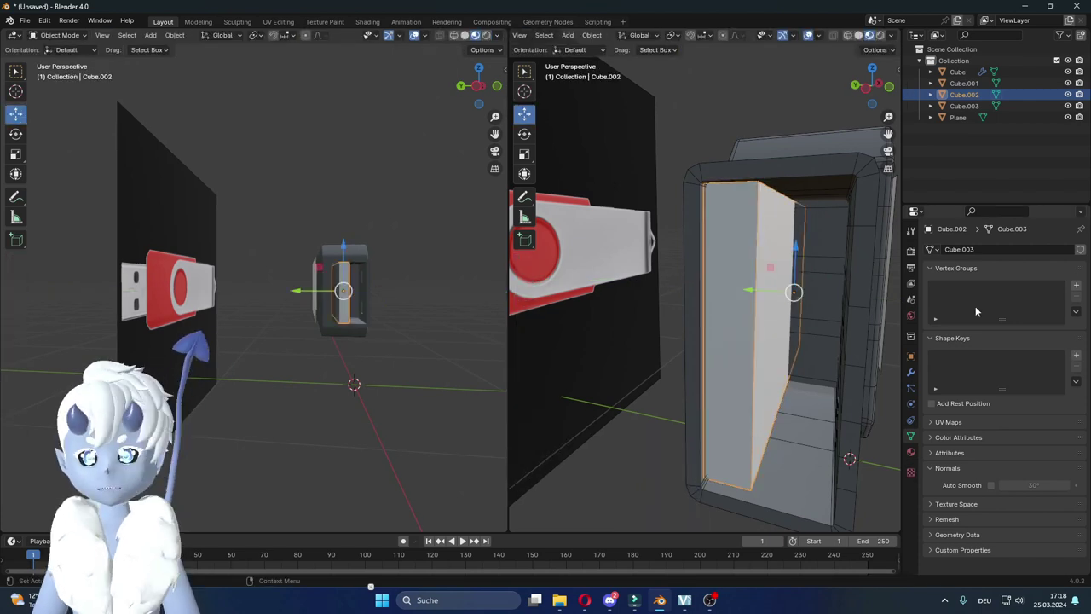
# Step: Show the panel's Modifier properties and the Add Modifier list
pyautogui.click(911, 373)
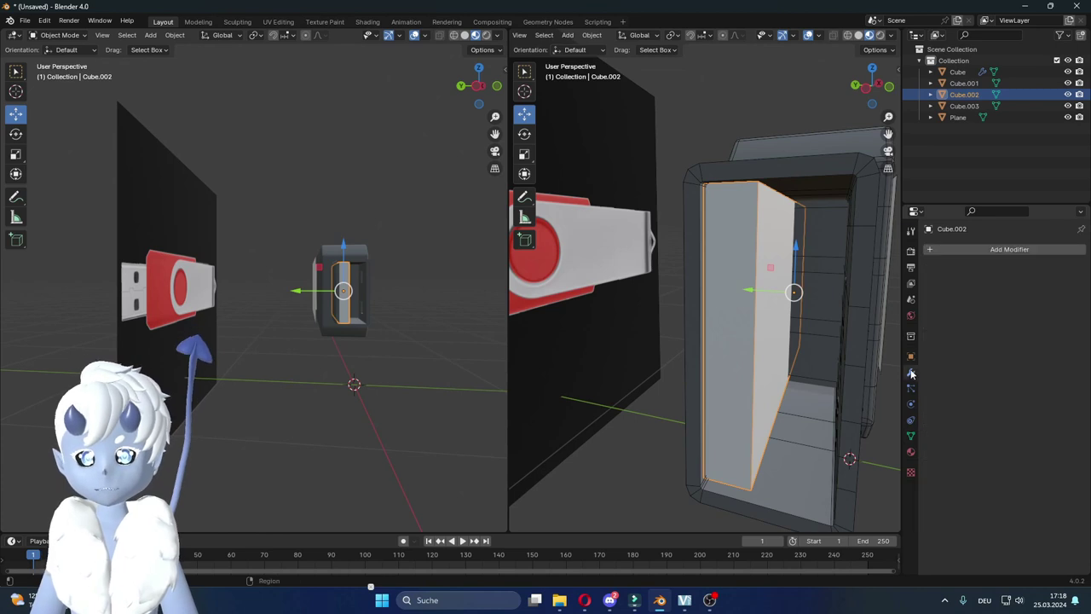
pyautogui.click(989, 250)
pyautogui.press('Escape')
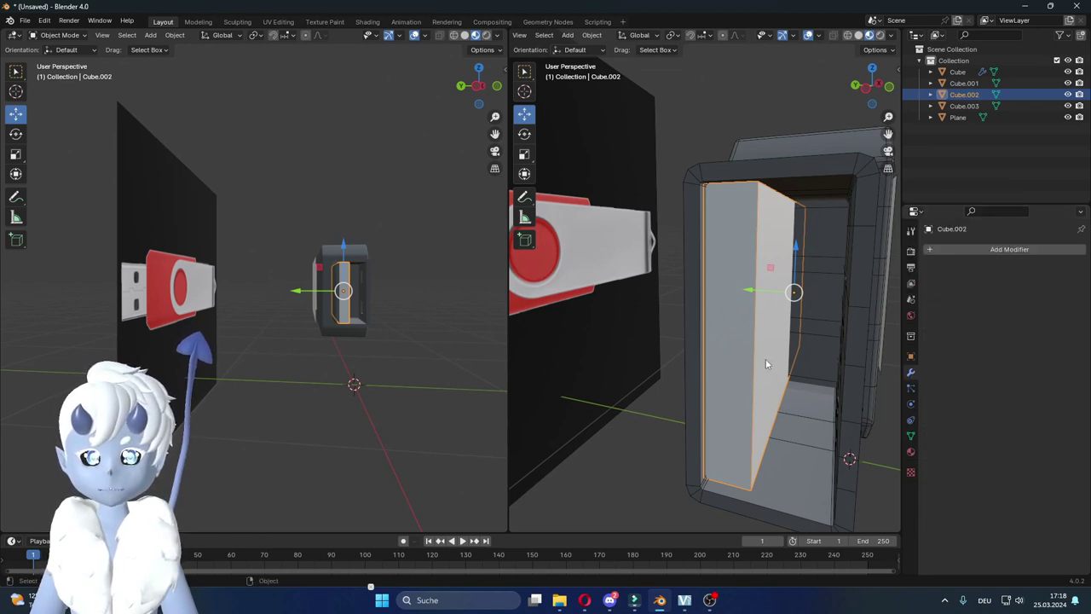
pyautogui.click(961, 252)
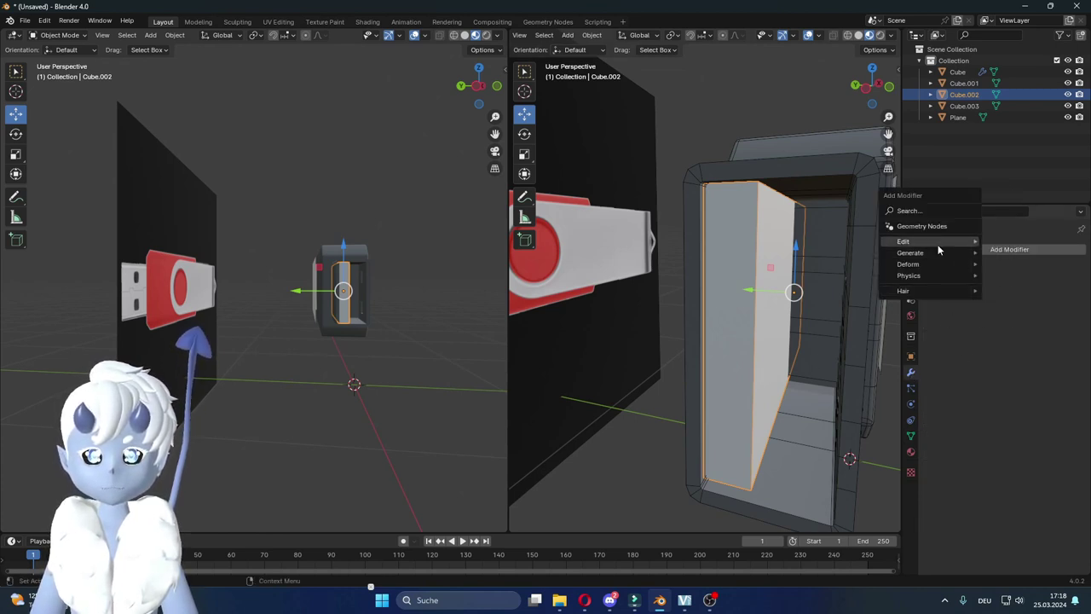
pyautogui.moveTo(911, 254)
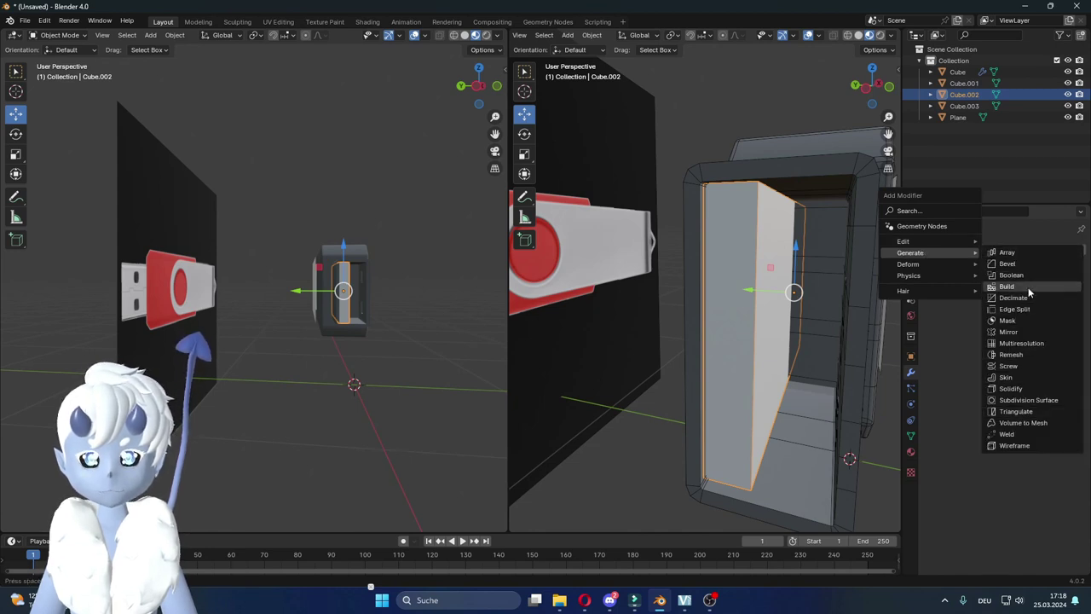
# Step: Add a Bevel modifier to Cube.002 with 2 segments
pyautogui.click(1027, 263)
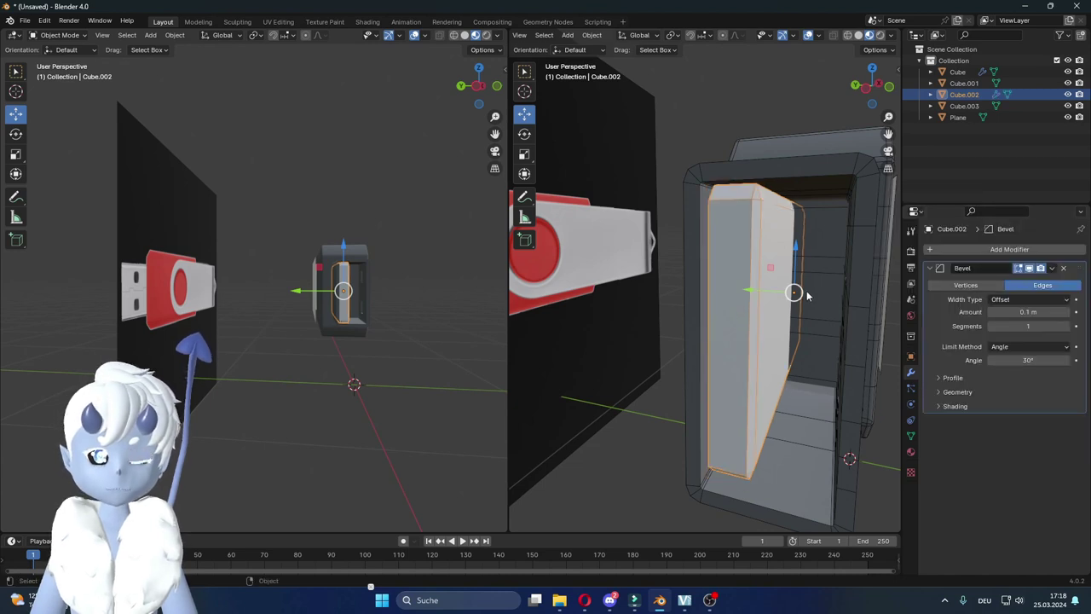
pyautogui.click(1068, 312)
pyautogui.click(1069, 326)
pyautogui.moveTo(731, 222); pyautogui.dragTo(738, 220, button='middle')
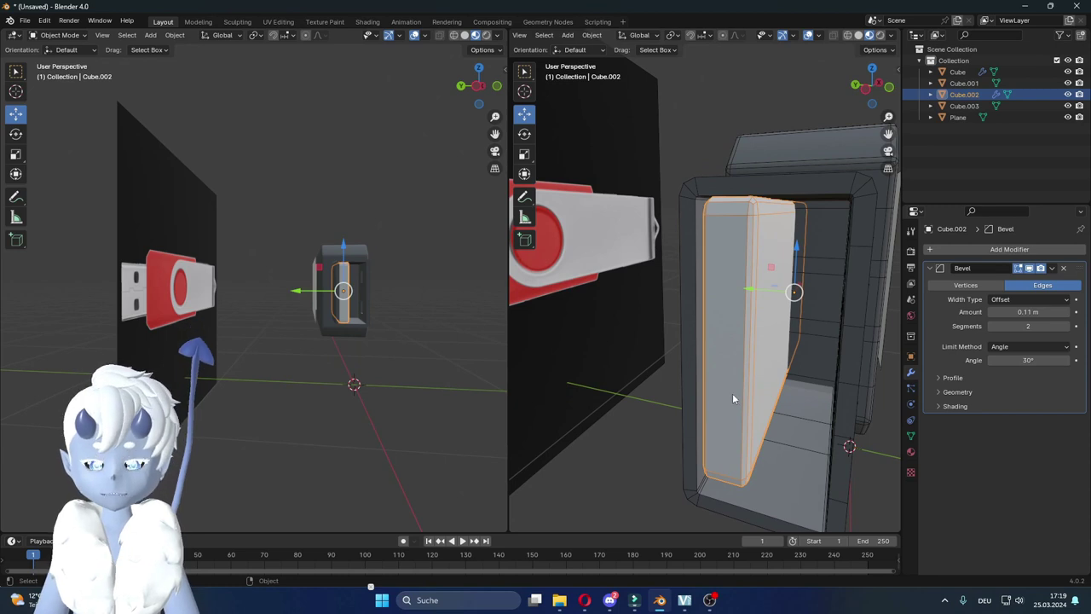
pyautogui.moveTo(714, 436); pyautogui.dragTo(731, 342, button='middle')
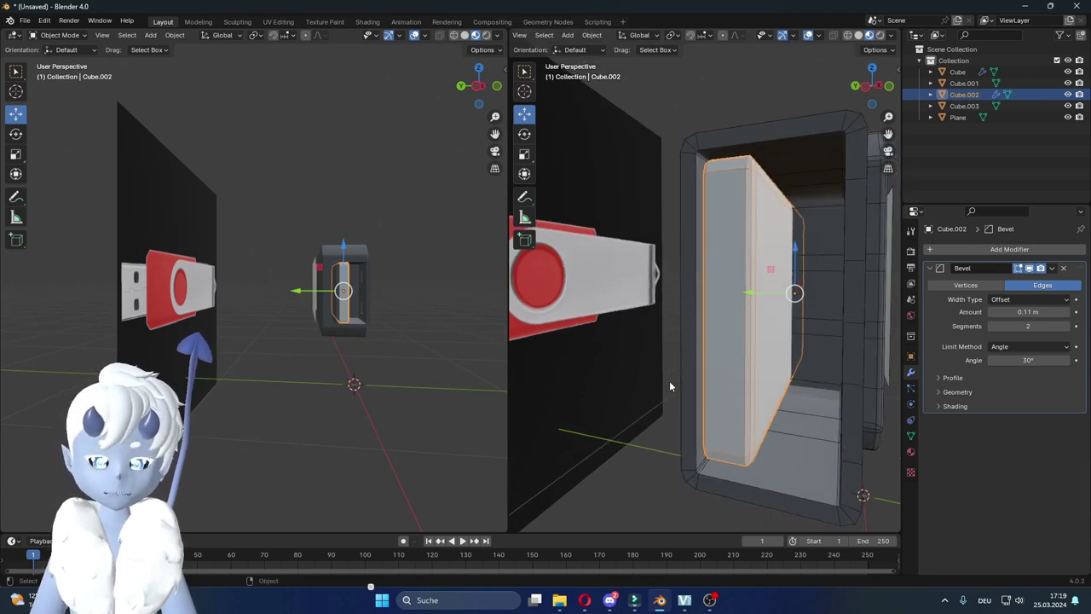
pyautogui.scroll(-2, 670, 386)
pyautogui.moveTo(668, 386); pyautogui.dragTo(687, 386, button='middle')
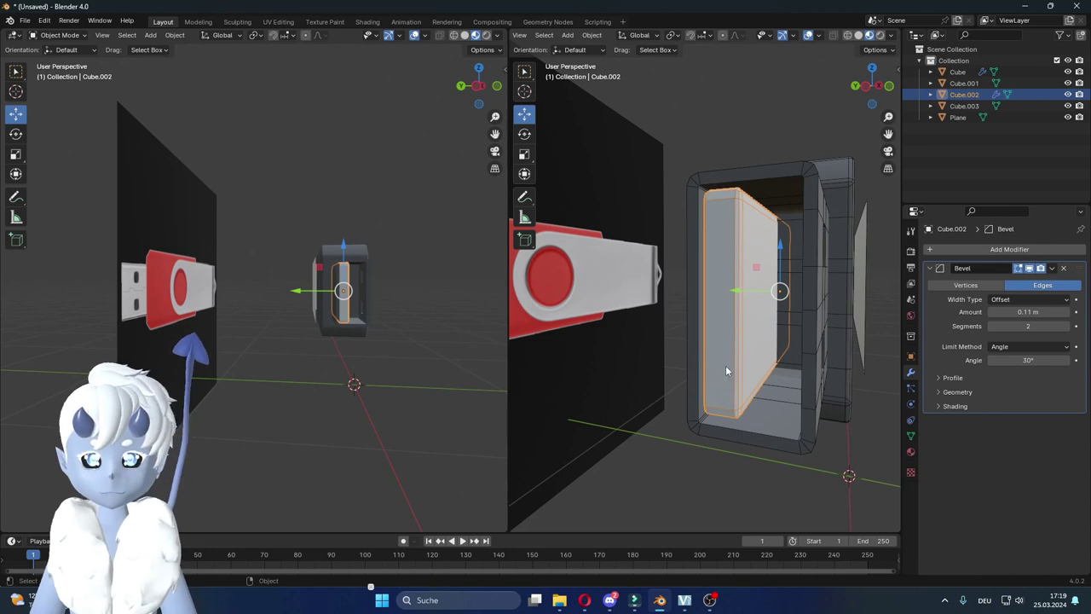
pyautogui.moveTo(726, 370); pyautogui.dragTo(721, 366, button='middle')
# Step: Apply all transforms to the panel and set the bevel amount to 0.008 m
pyautogui.hotkey('ctrl', 'a')
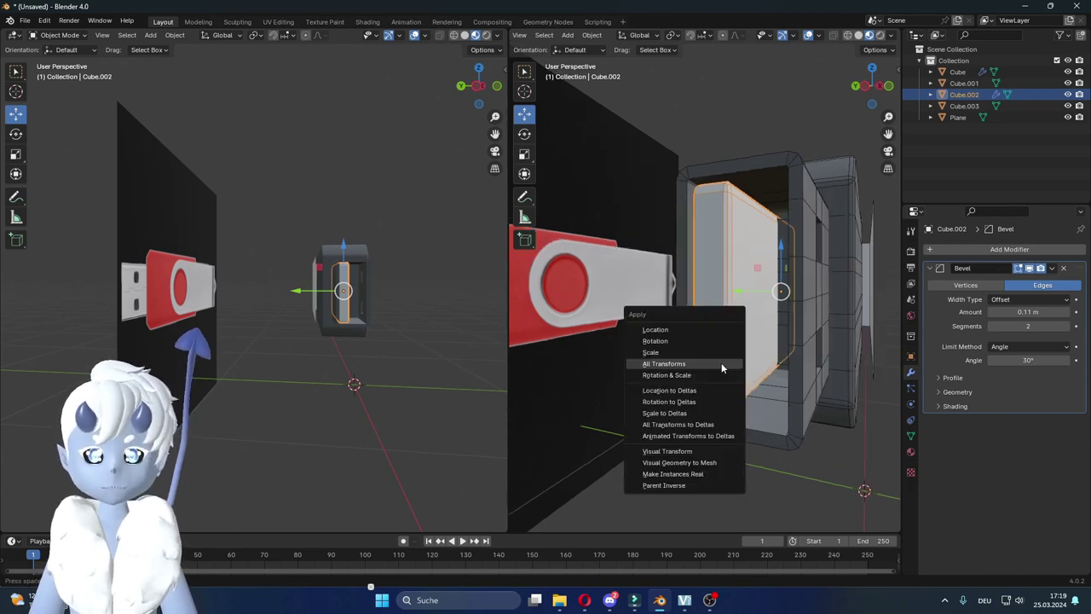
pyautogui.click(703, 363)
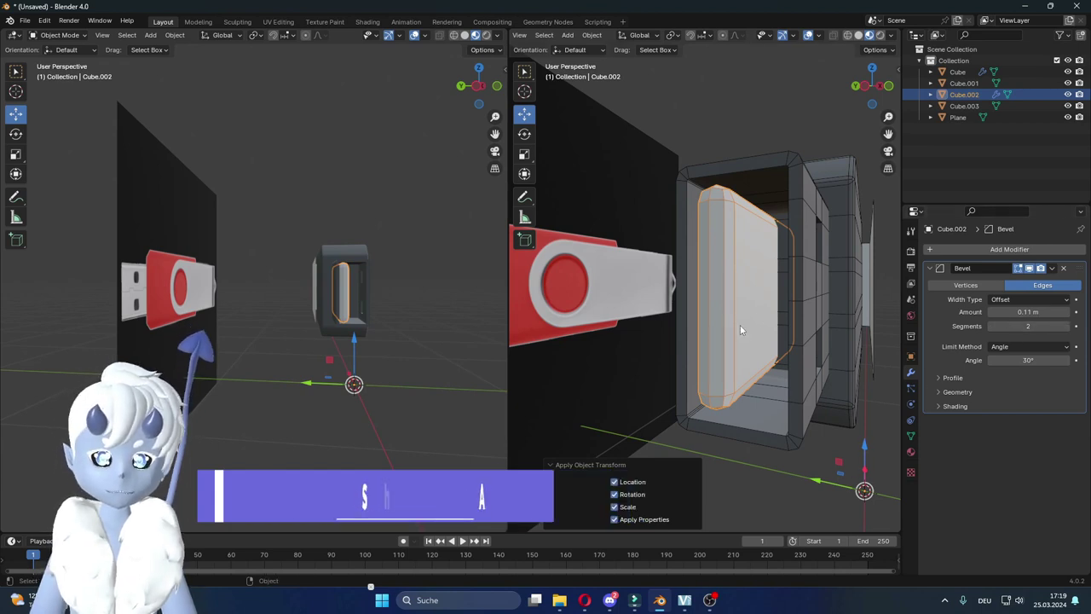
pyautogui.moveTo(736, 308); pyautogui.dragTo(735, 324, button='middle')
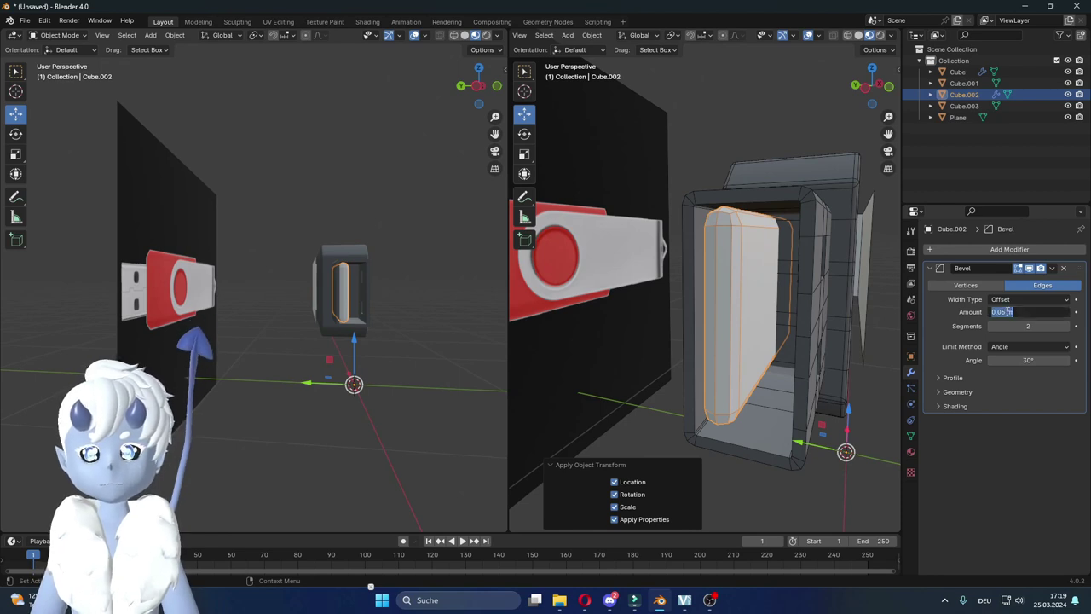
pyautogui.press('Return')
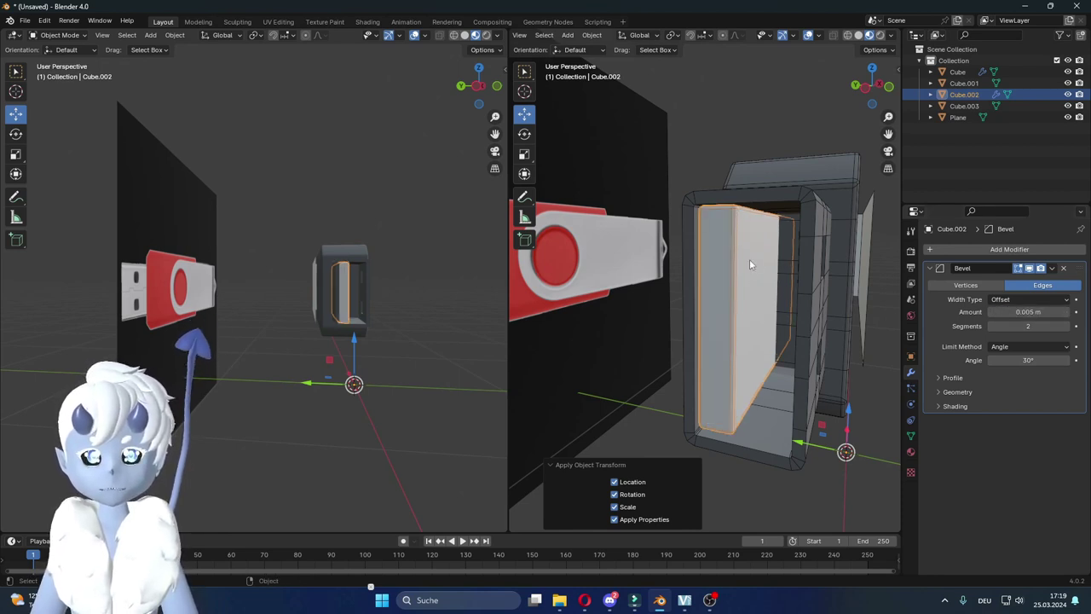
pyautogui.scroll(2, 747, 266)
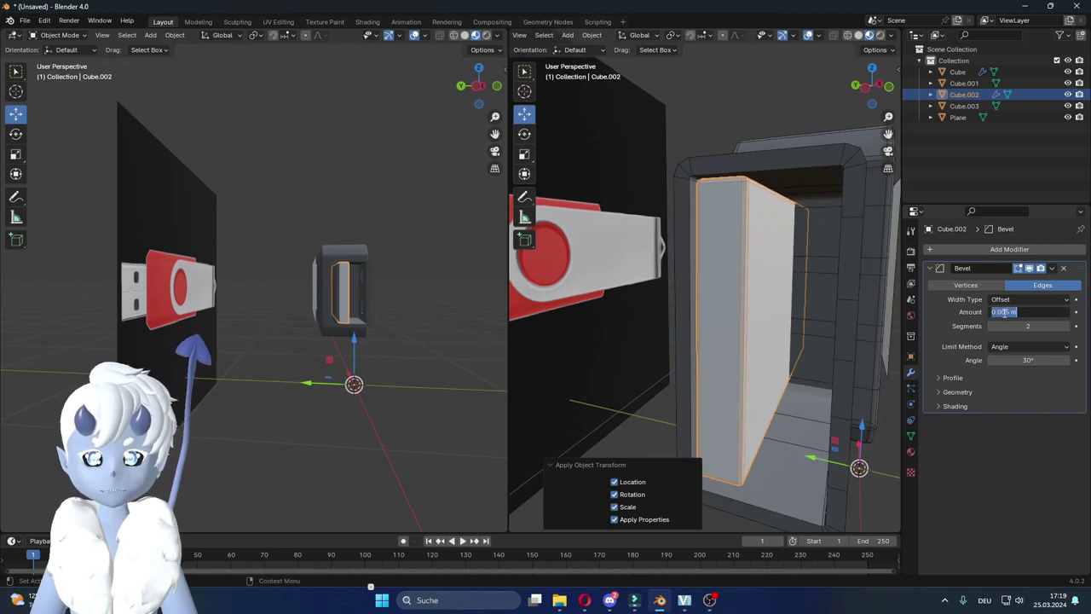
pyautogui.write('0.008')
pyautogui.press('Return')
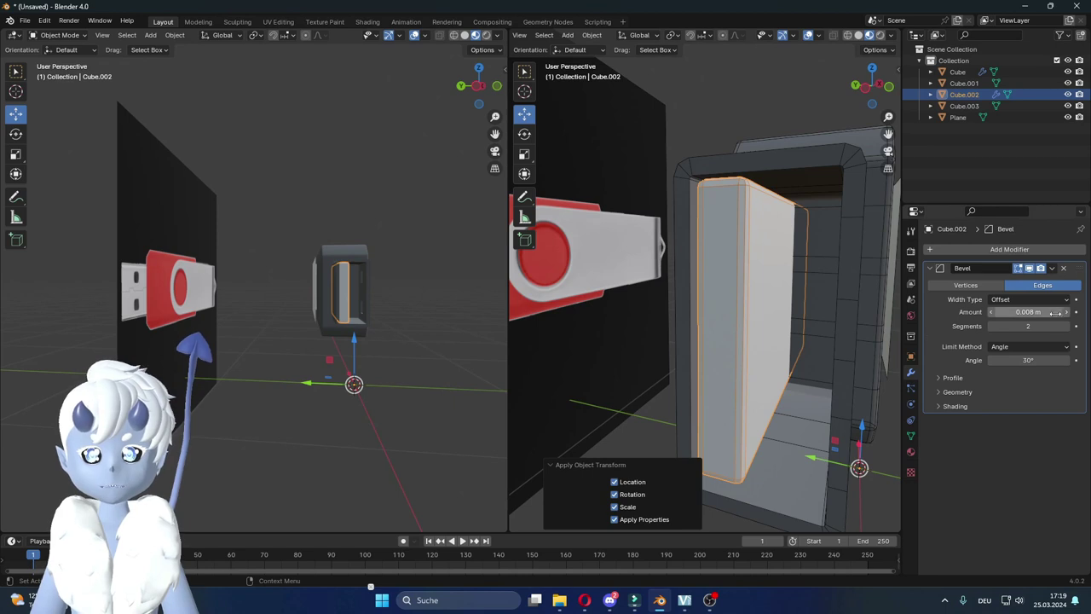
# Step: Give the inner panel Cube.002 Shade Auto Smooth
pyautogui.click(651, 335)
pyautogui.click(706, 328)
pyautogui.rightClick(722, 343)
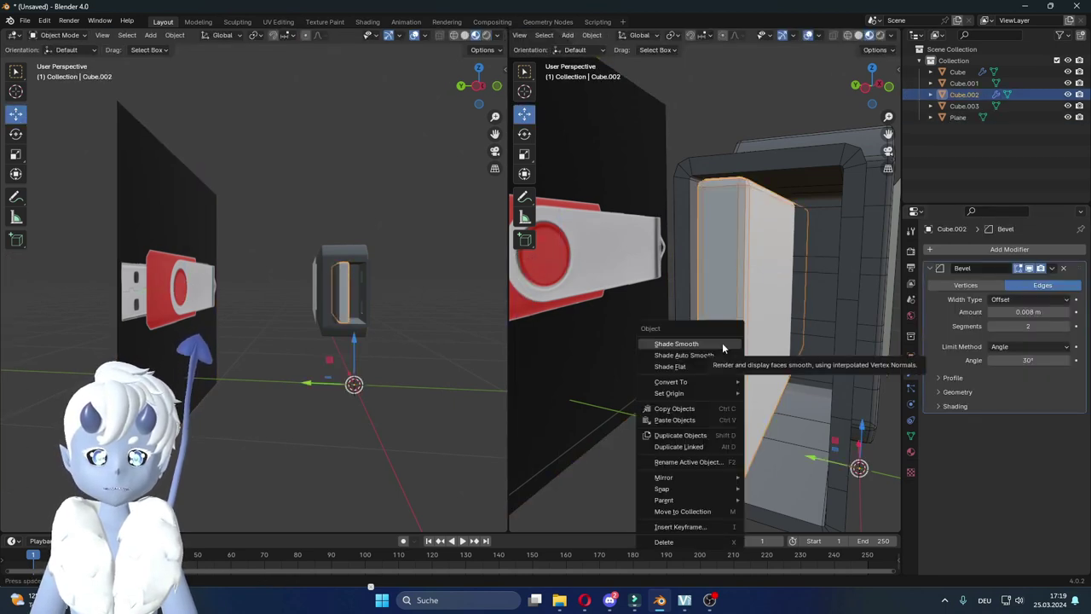
pyautogui.click(702, 356)
pyautogui.click(675, 426)
pyautogui.click(646, 416)
pyautogui.click(707, 319)
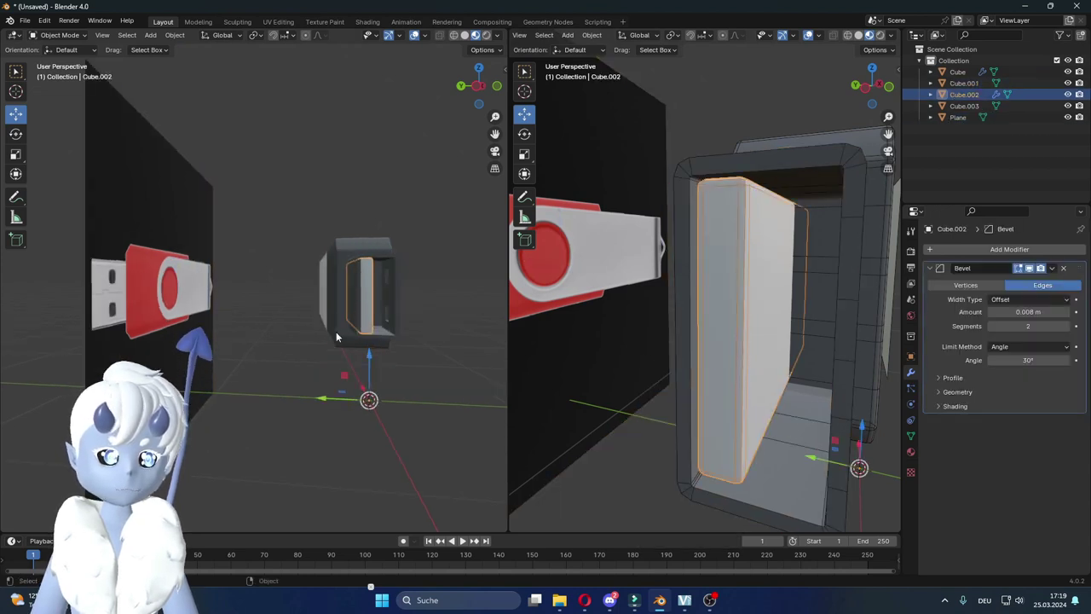
pyautogui.moveTo(336, 334); pyautogui.dragTo(296, 340, button='middle')
pyautogui.scroll(2, 296, 341)
pyautogui.click(296, 341)
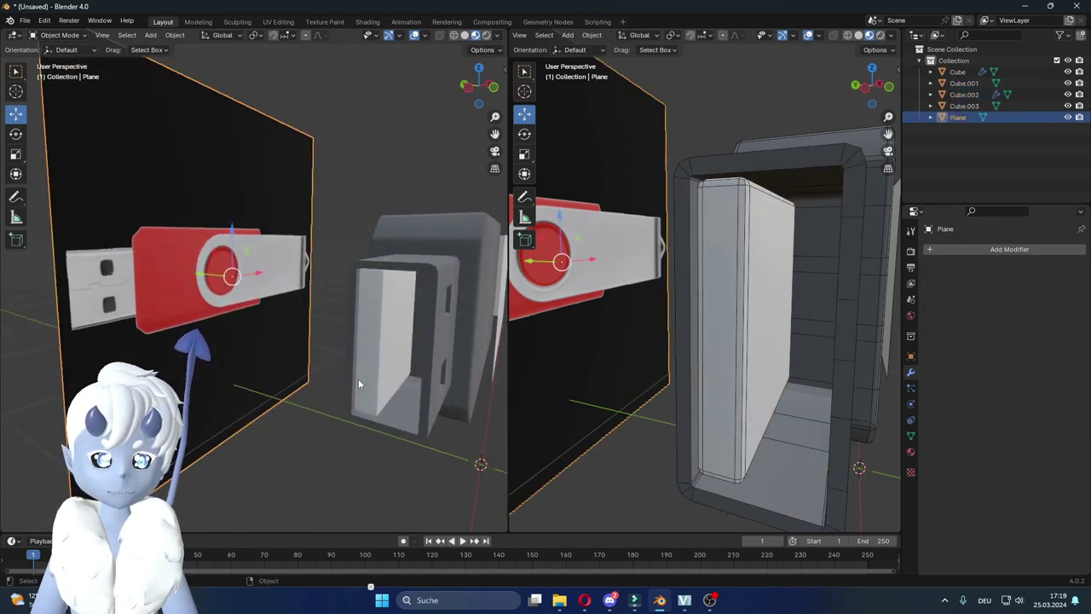
# Step: Reselect Cube.002 and enter Edit Mode on its mesh
pyautogui.click(369, 372)
pyautogui.moveTo(368, 372); pyautogui.dragTo(208, 368, button='middle')
pyautogui.scroll(2, 230, 363)
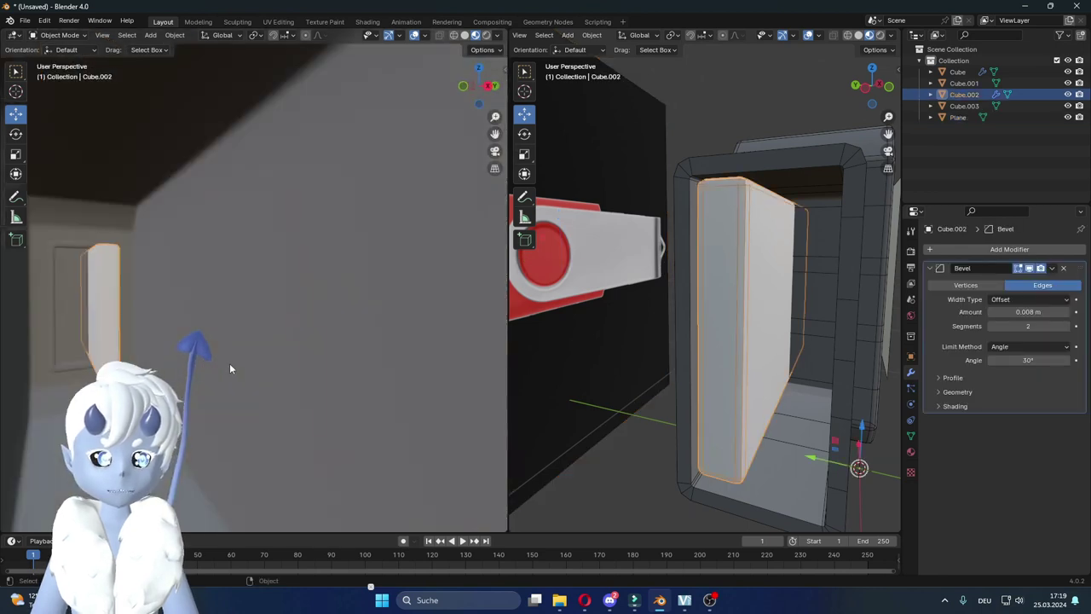
pyautogui.press('Tab')
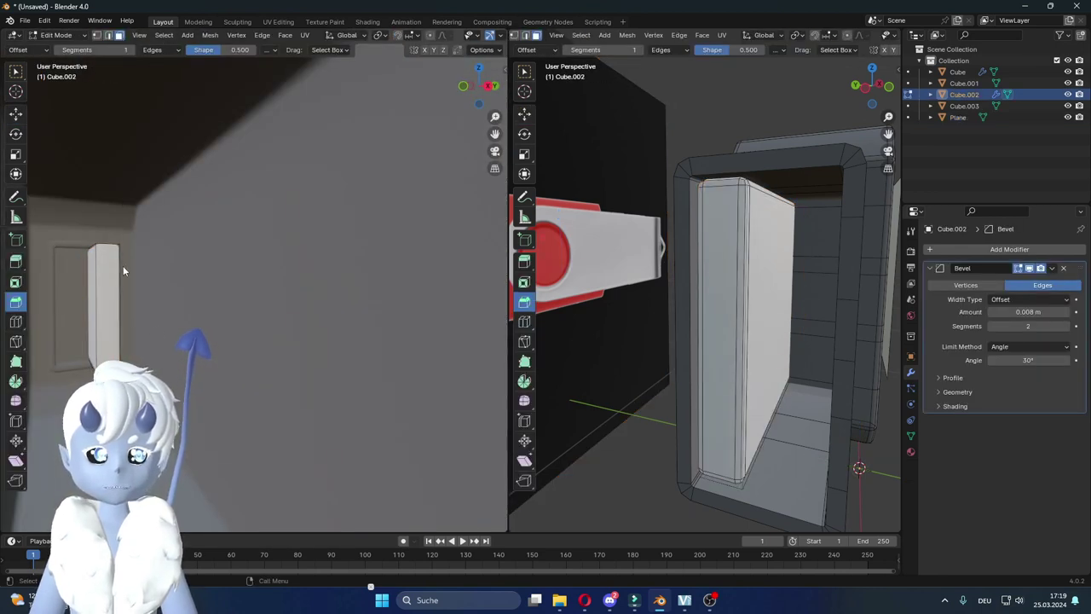
pyautogui.scroll(-3, 107, 308)
pyautogui.scroll(2, 141, 298)
pyautogui.scroll(2, 141, 298)
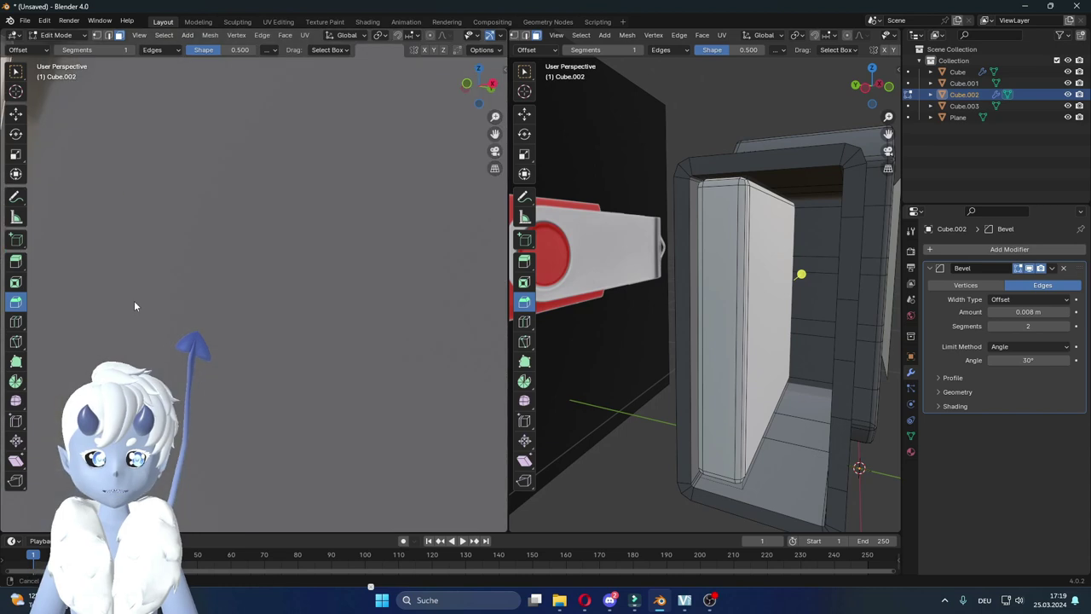
pyautogui.scroll(-3, 134, 329)
pyautogui.scroll(2, 157, 323)
pyautogui.scroll(1, 157, 322)
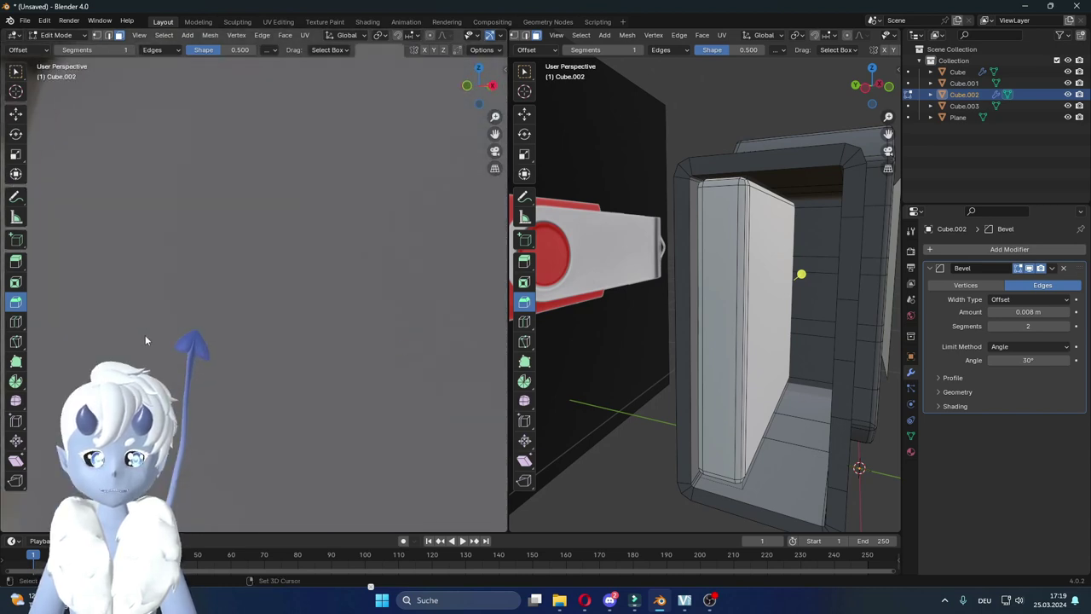
pyautogui.scroll(-3, 274, 297)
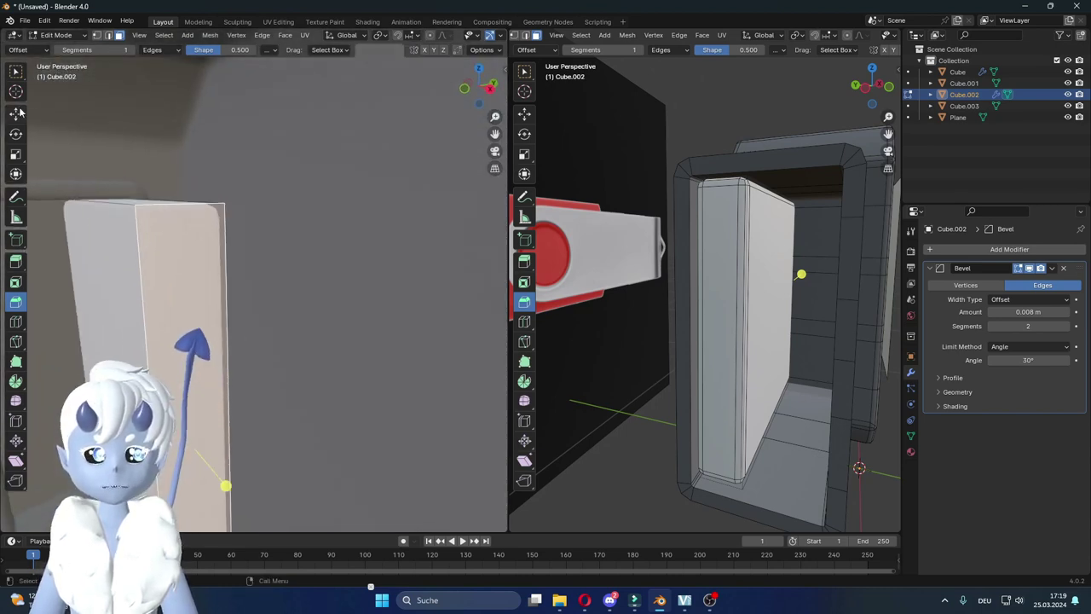
# Step: Move the insert's end face further left along X, then return to Object Mode
pyautogui.hotkey('shift', 'space')
pyautogui.press('g')
pyautogui.scroll(3, 199, 304)
pyautogui.scroll(-2, 191, 309)
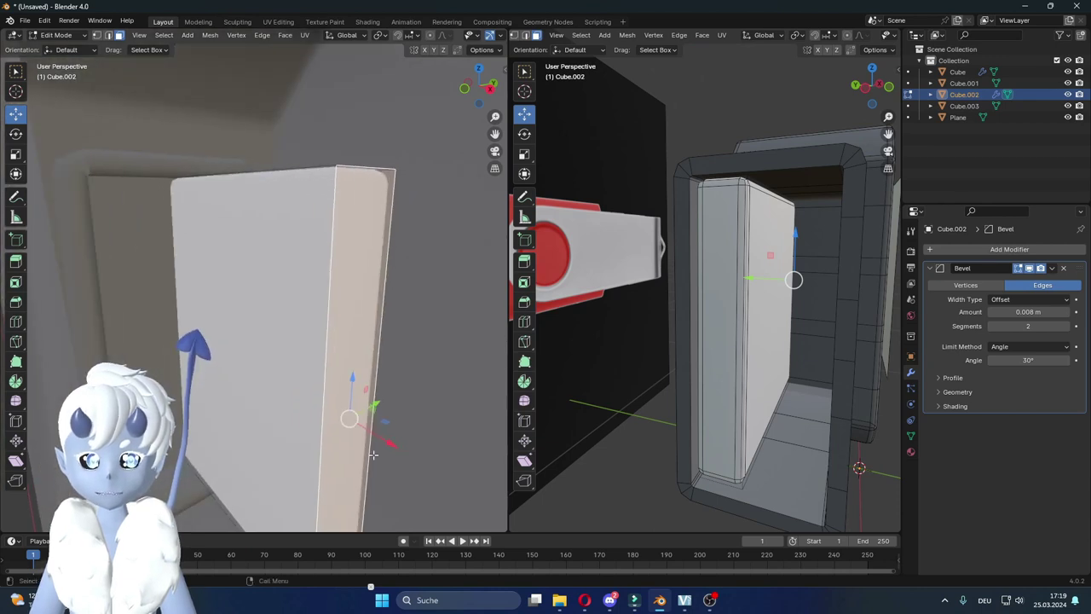
pyautogui.press('g')
pyautogui.press('x')
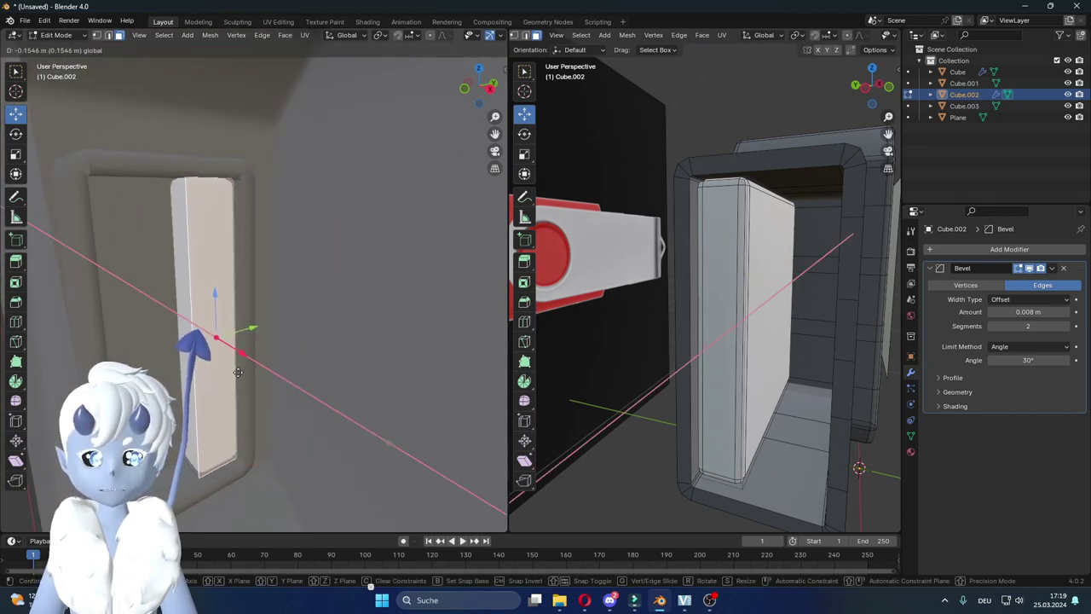
pyautogui.click(233, 364)
pyautogui.press('`')
pyautogui.click(223, 367)
pyautogui.scroll(-5, 223, 365)
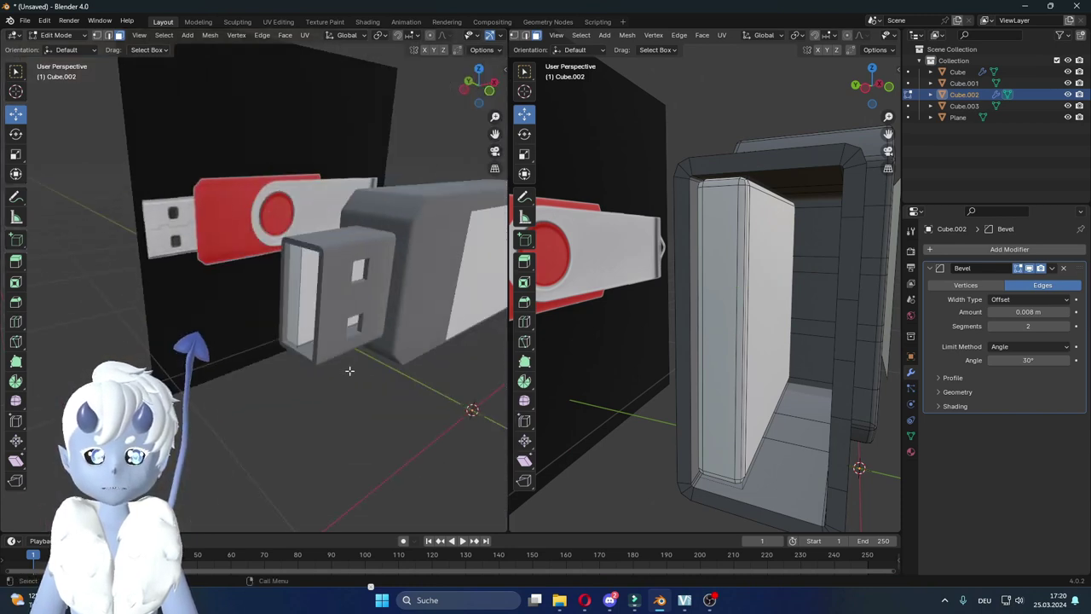
pyautogui.press('Tab')
pyautogui.scroll(3, 328, 371)
pyautogui.moveTo(351, 322)
pyautogui.mouseDown(button='middle')
pyautogui.moveTo(253, 353)
pyautogui.moveTo(319, 363)
pyautogui.moveTo(353, 390)
pyautogui.moveTo(244, 381)
pyautogui.moveTo(351, 391)
pyautogui.moveTo(294, 370)
pyautogui.moveTo(279, 382)
pyautogui.mouseUp(button='middle')
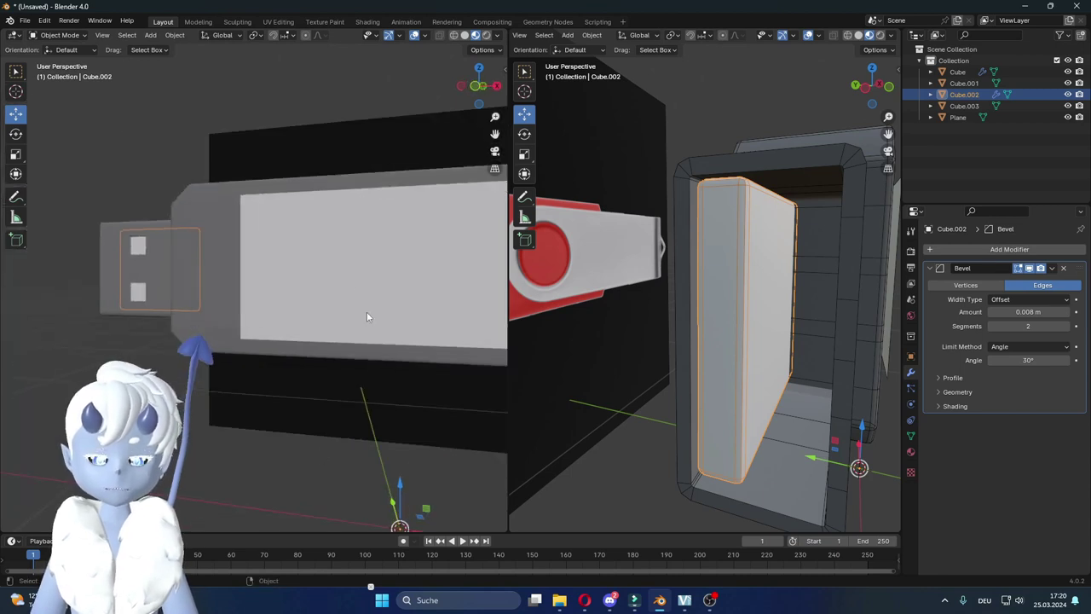
pyautogui.moveTo(236, 336)
pyautogui.mouseDown(button='middle')
pyautogui.moveTo(295, 377)
pyautogui.moveTo(291, 414)
pyautogui.mouseUp(button='middle')
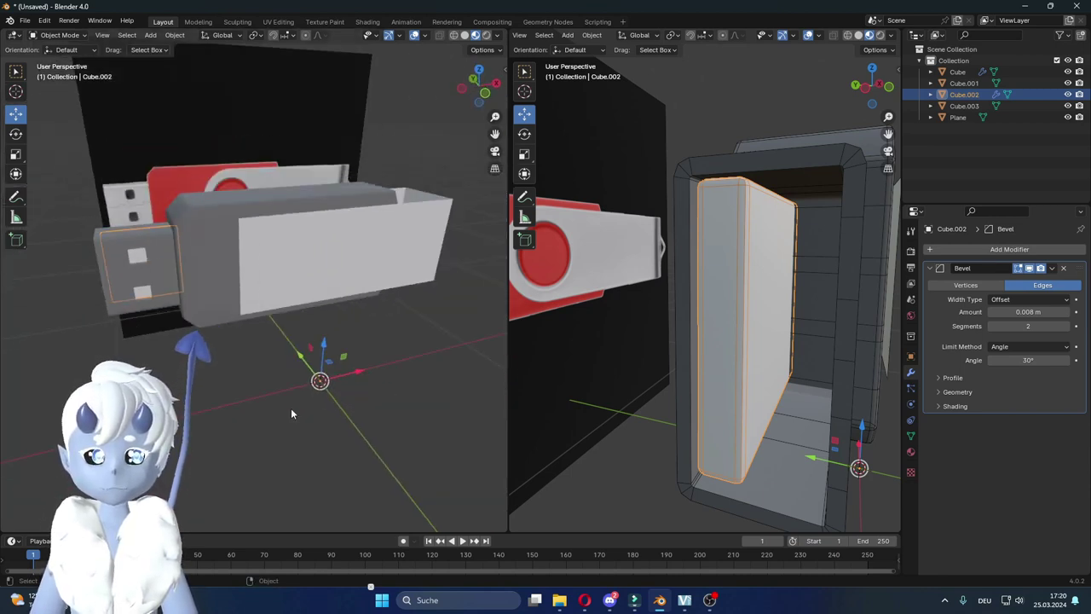
# Step: Inspect the connector insert's mesh from several angles, then leave Edit Mode
pyautogui.press('Tab')
pyautogui.moveTo(233, 383)
pyautogui.mouseDown(button='middle')
pyautogui.moveTo(256, 363)
pyautogui.moveTo(237, 343)
pyautogui.mouseUp(button='middle')
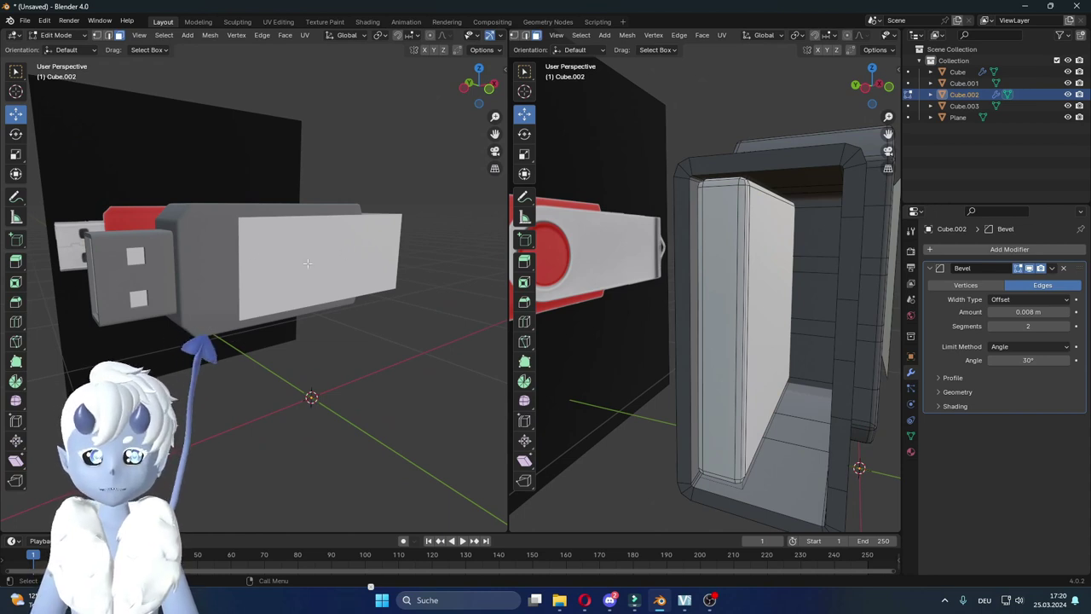
pyautogui.moveTo(378, 329); pyautogui.dragTo(326, 380, button='middle')
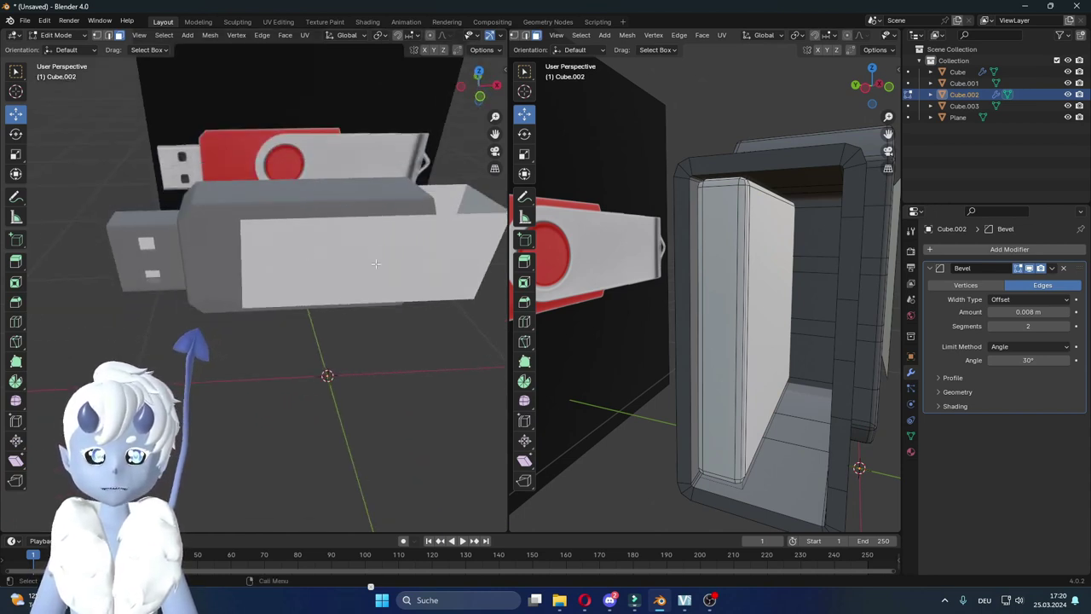
pyautogui.moveTo(331, 279); pyautogui.dragTo(262, 286, button='middle')
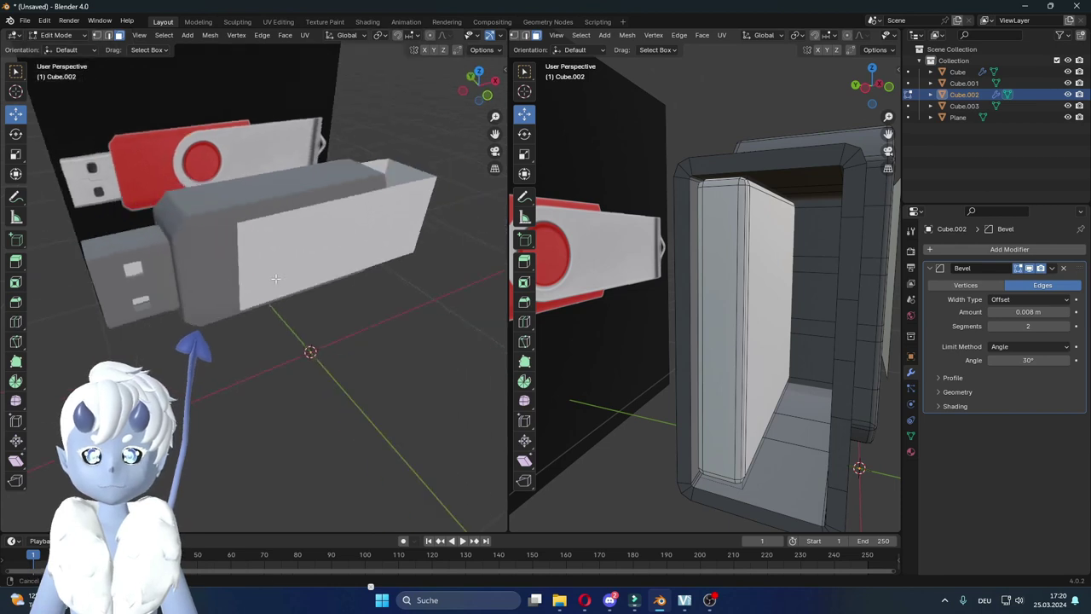
pyautogui.press('Tab')
# Step: Apply all transforms to the white cap box Cube.003 and enter Edit Mode
pyautogui.click(301, 243)
pyautogui.moveTo(396, 304); pyautogui.dragTo(359, 295, button='middle')
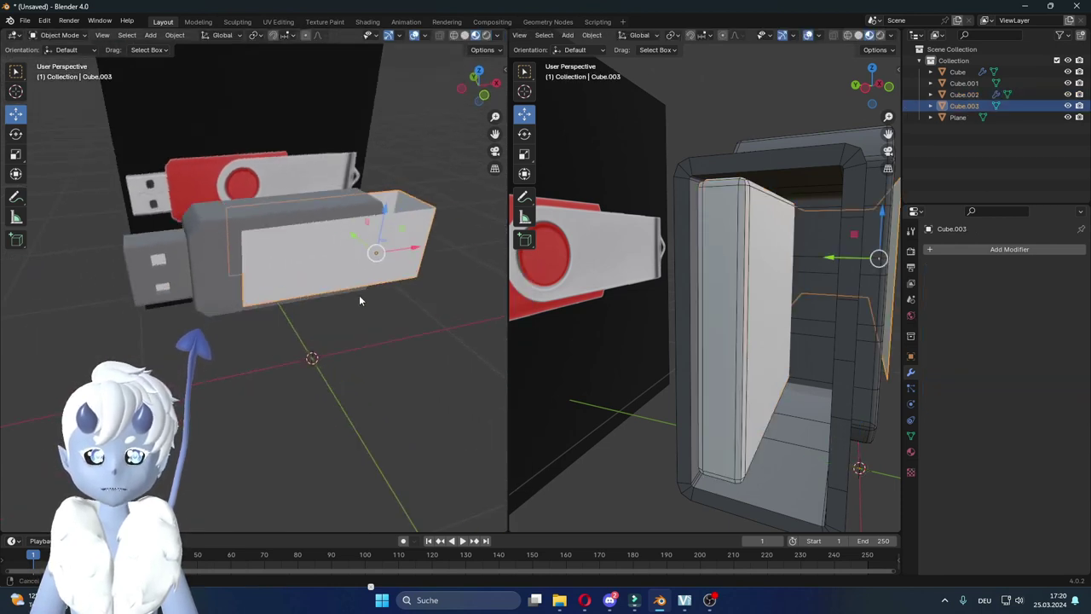
pyautogui.hotkey('ctrl', 'a')
pyautogui.click(360, 290)
pyautogui.moveTo(408, 332); pyautogui.dragTo(386, 380, button='middle')
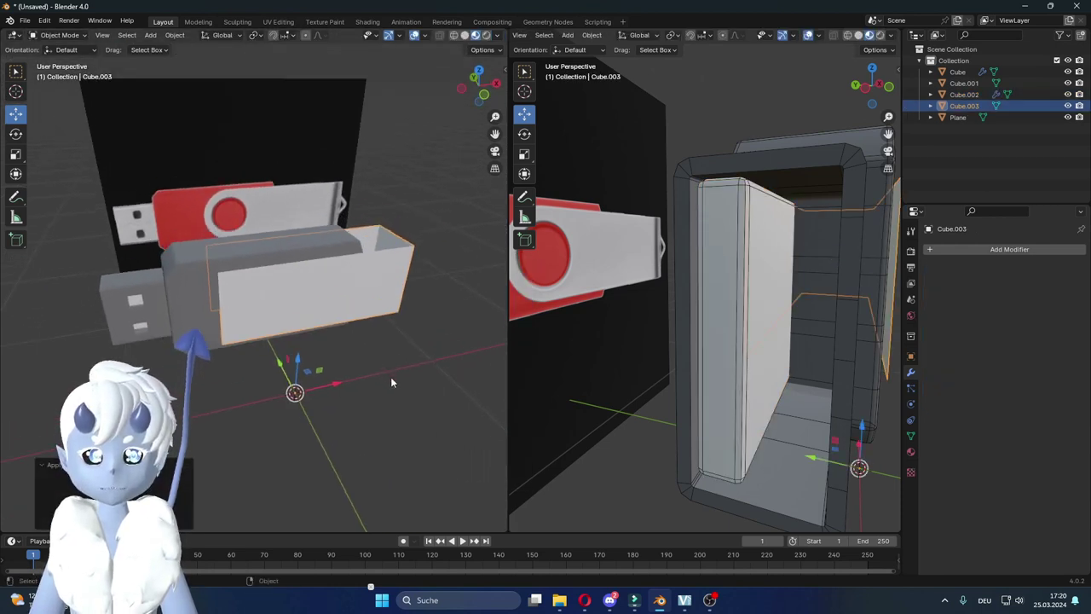
pyautogui.moveTo(410, 309); pyautogui.dragTo(397, 352, button='middle')
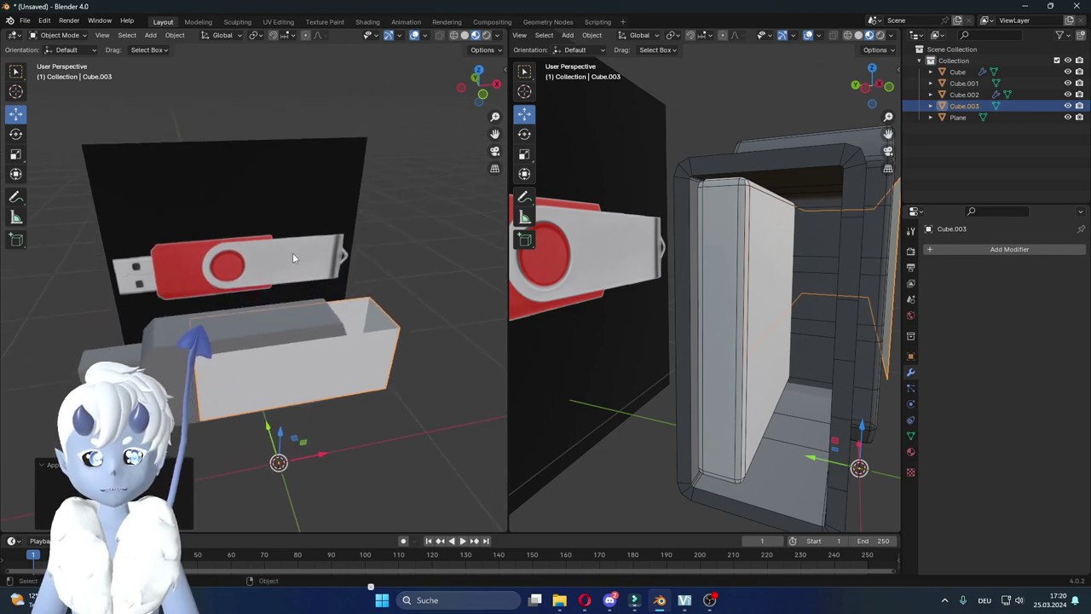
pyautogui.moveTo(253, 377); pyautogui.dragTo(242, 314, button='middle')
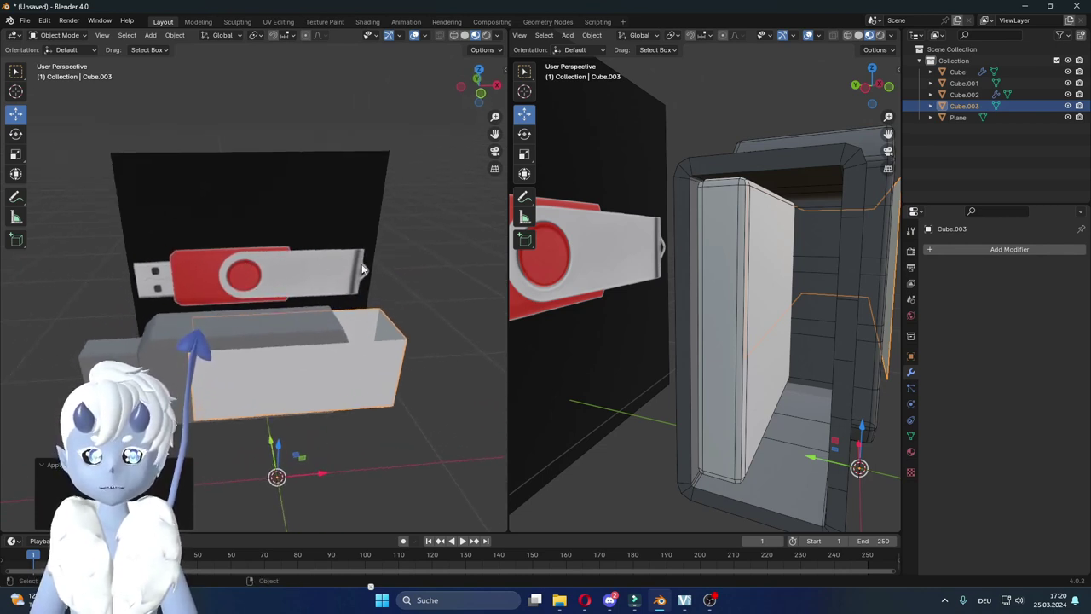
pyautogui.moveTo(364, 368); pyautogui.dragTo(408, 380, button='middle')
pyautogui.press('Tab')
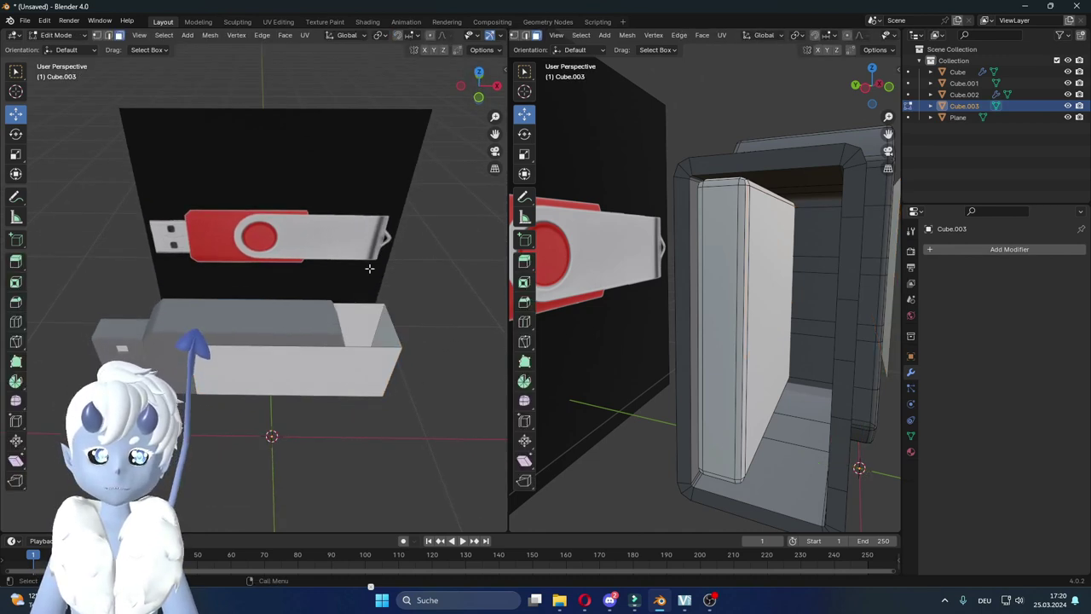
# Step: Switch to Edge select and pick the vertical end edges of the cap box
pyautogui.moveTo(241, 232)
pyautogui.mouseDown(button='middle')
pyautogui.moveTo(378, 359)
pyautogui.moveTo(394, 395)
pyautogui.mouseUp(button='middle')
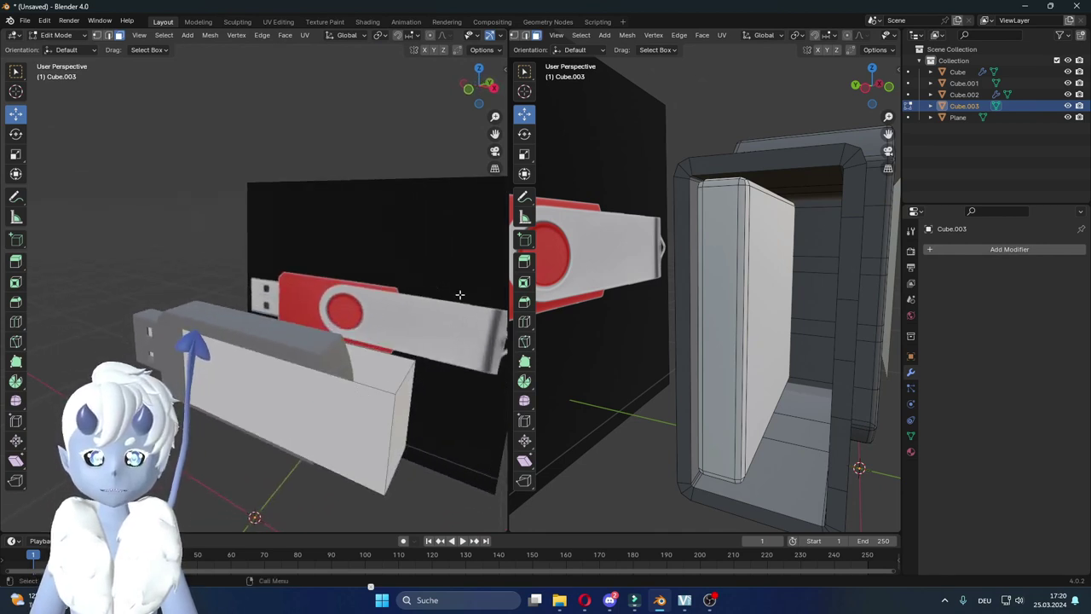
pyautogui.click(387, 419)
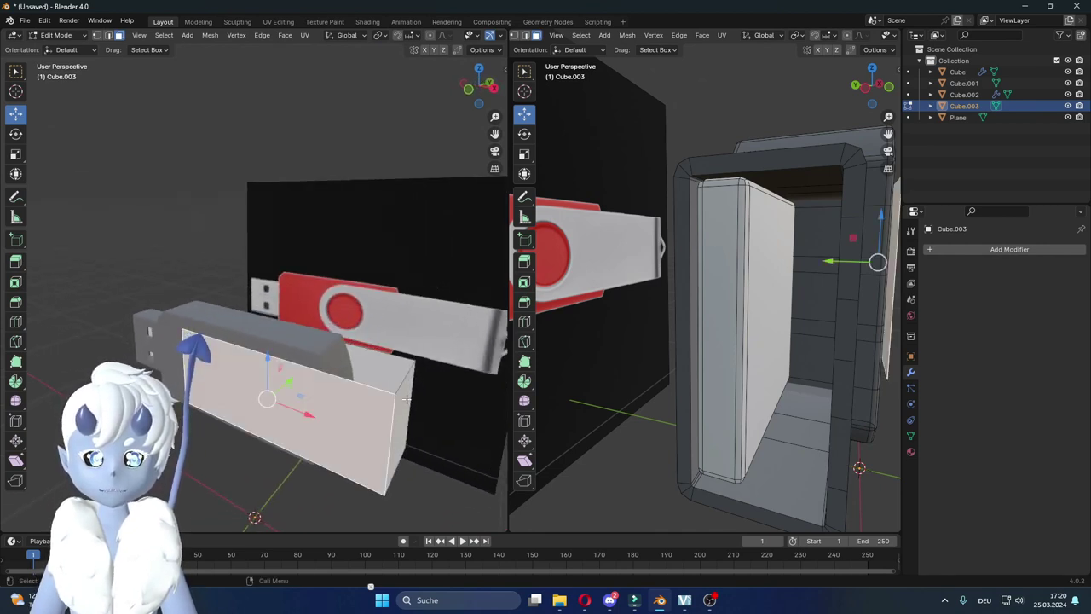
pyautogui.click(108, 35)
pyautogui.click(386, 456)
pyautogui.click(410, 404)
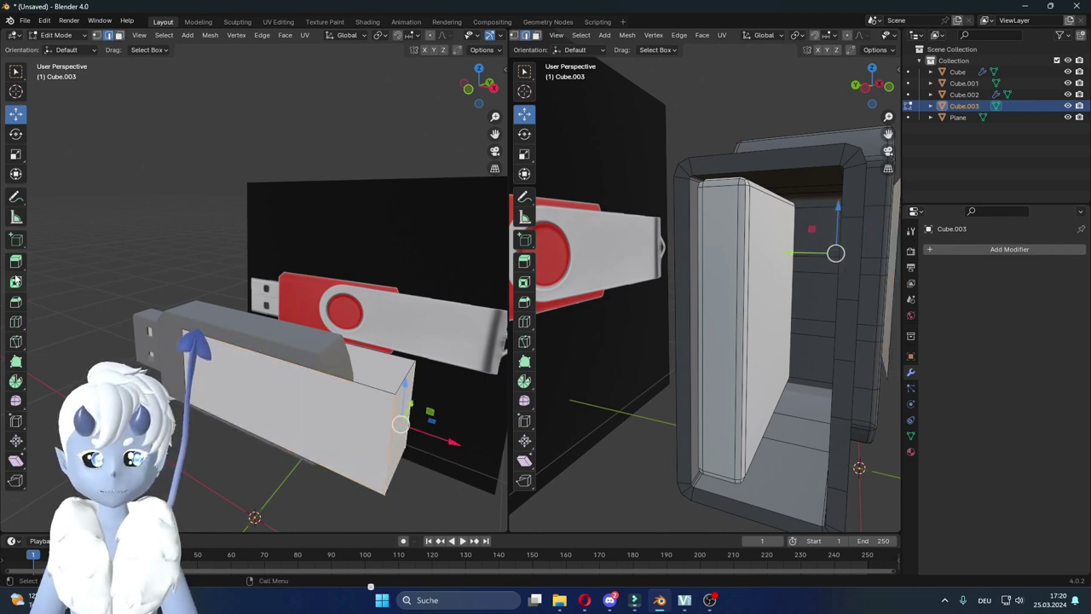
# Step: Bevel the box's end edges with 4 segments and a wider width
pyautogui.click(15, 302)
pyautogui.moveTo(341, 409)
pyautogui.mouseDown(button='middle')
pyautogui.moveTo(384, 439)
pyautogui.moveTo(360, 378)
pyautogui.mouseUp(button='middle')
pyautogui.moveTo(384, 370); pyautogui.dragTo(418, 372)
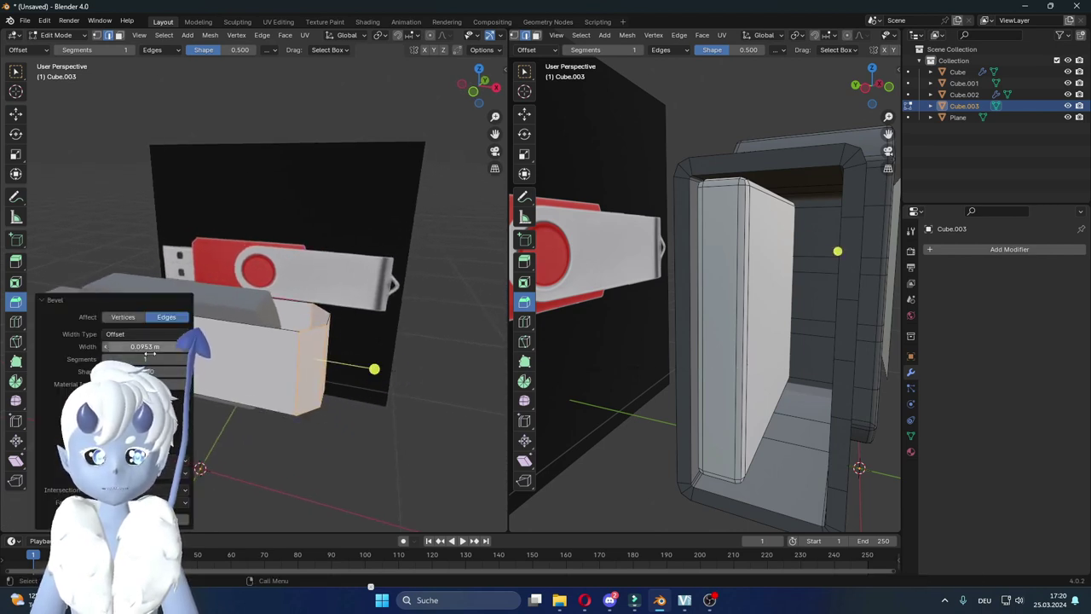
pyautogui.moveTo(401, 414); pyautogui.dragTo(399, 443, button='middle')
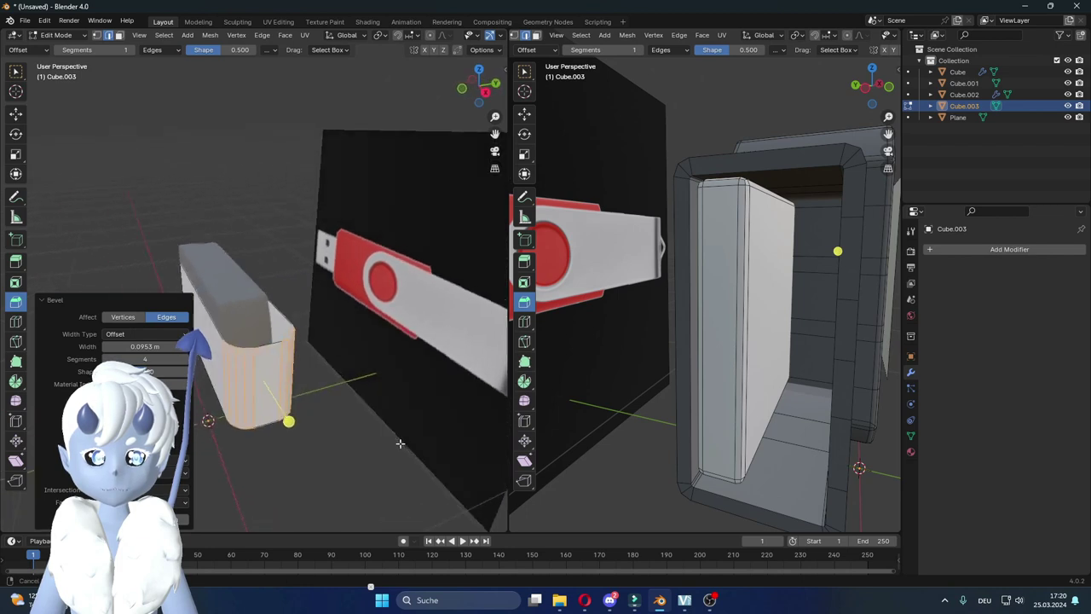
pyautogui.moveTo(158, 346); pyautogui.dragTo(196, 346)
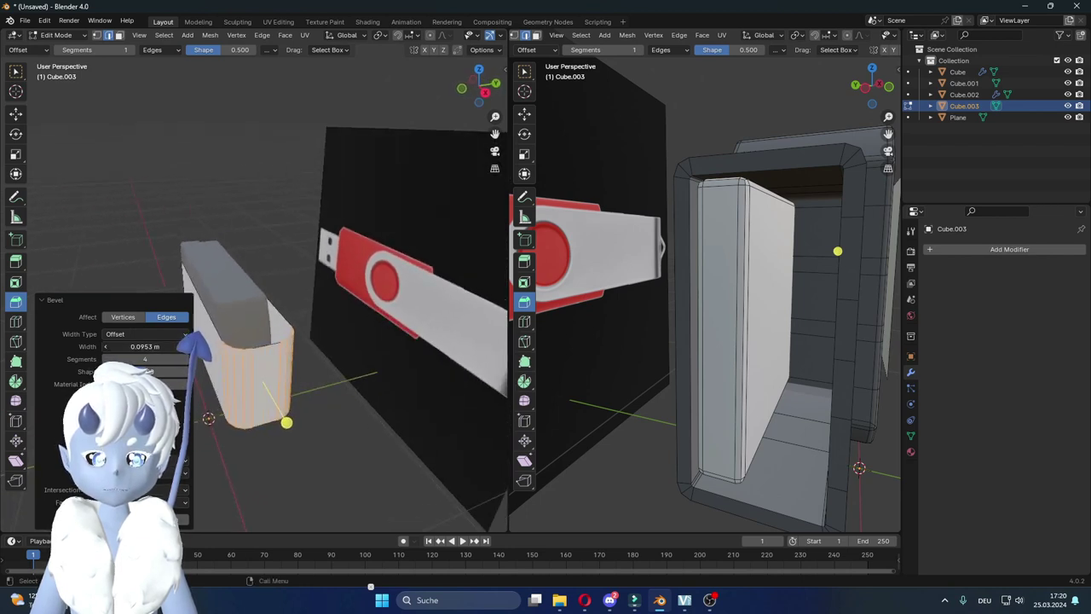
pyautogui.moveTo(144, 346); pyautogui.dragTo(175, 346)
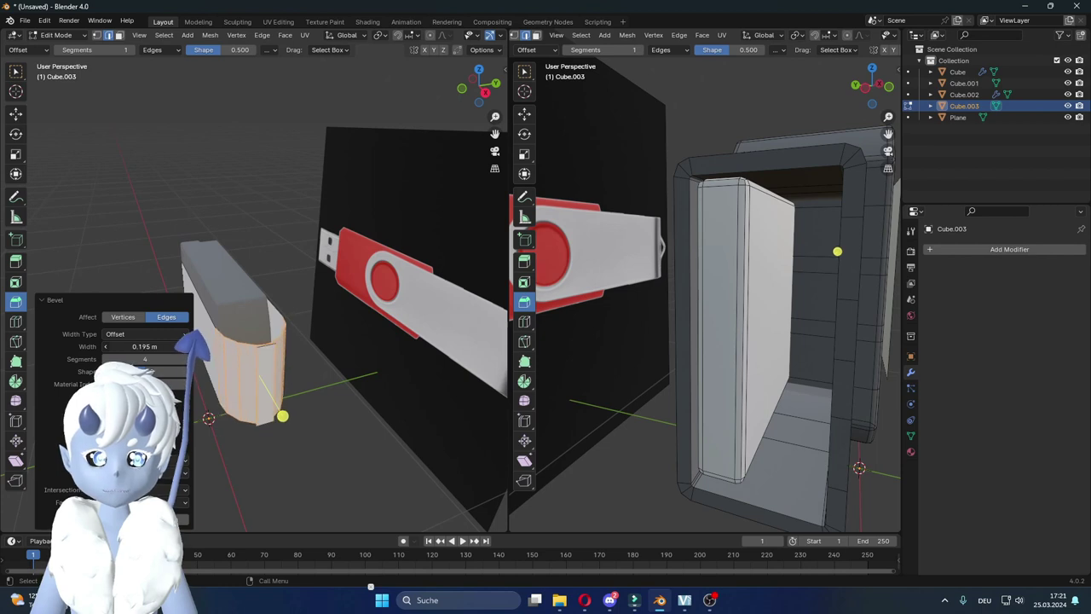
pyautogui.moveTo(309, 396)
pyautogui.mouseDown(button='middle')
pyautogui.moveTo(369, 404)
pyautogui.moveTo(335, 365)
pyautogui.mouseUp(button='middle')
pyautogui.press('Tab')
# Step: Check the rounded cap box from a front view, then deselect it
pyautogui.moveTo(239, 391)
pyautogui.mouseDown(button='middle')
pyautogui.moveTo(327, 338)
pyautogui.moveTo(279, 358)
pyautogui.mouseUp(button='middle')
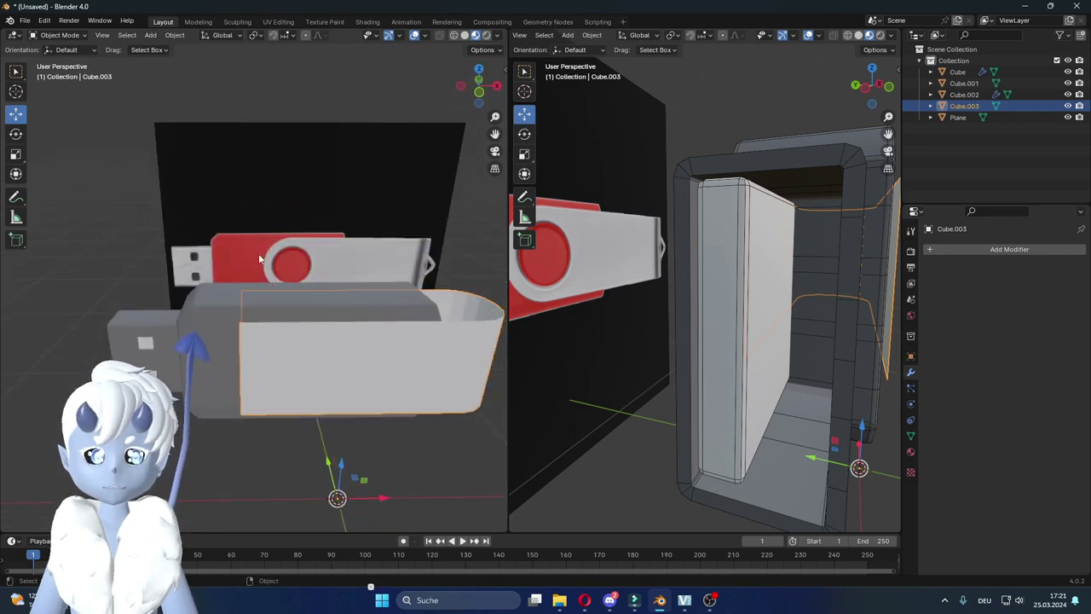
pyautogui.press('KP_1')
pyautogui.press('Tab')
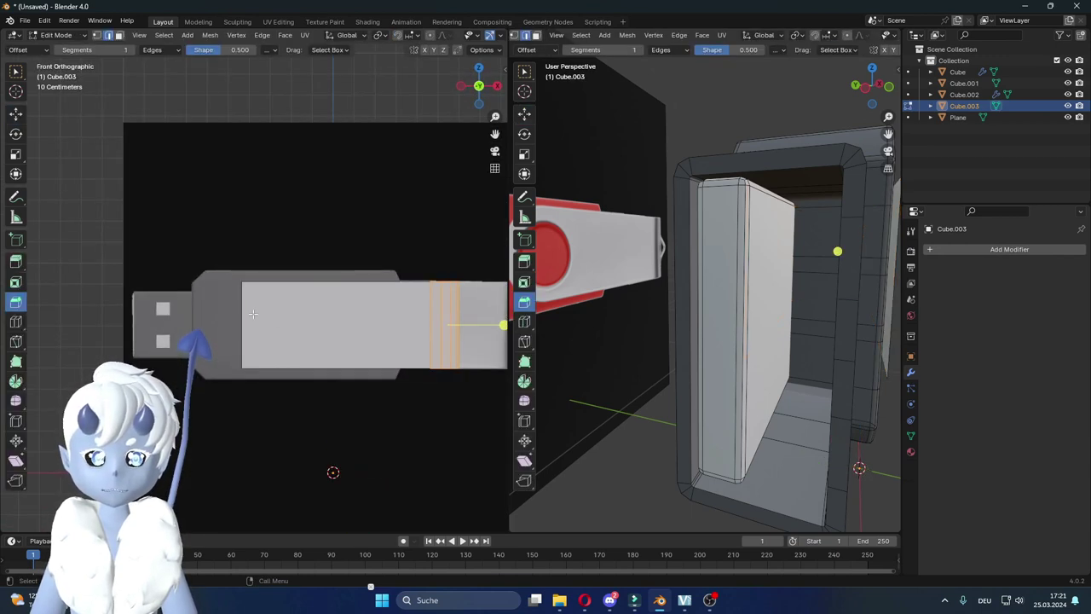
pyautogui.press('Tab')
pyautogui.moveTo(256, 315); pyautogui.dragTo(291, 367, button='middle')
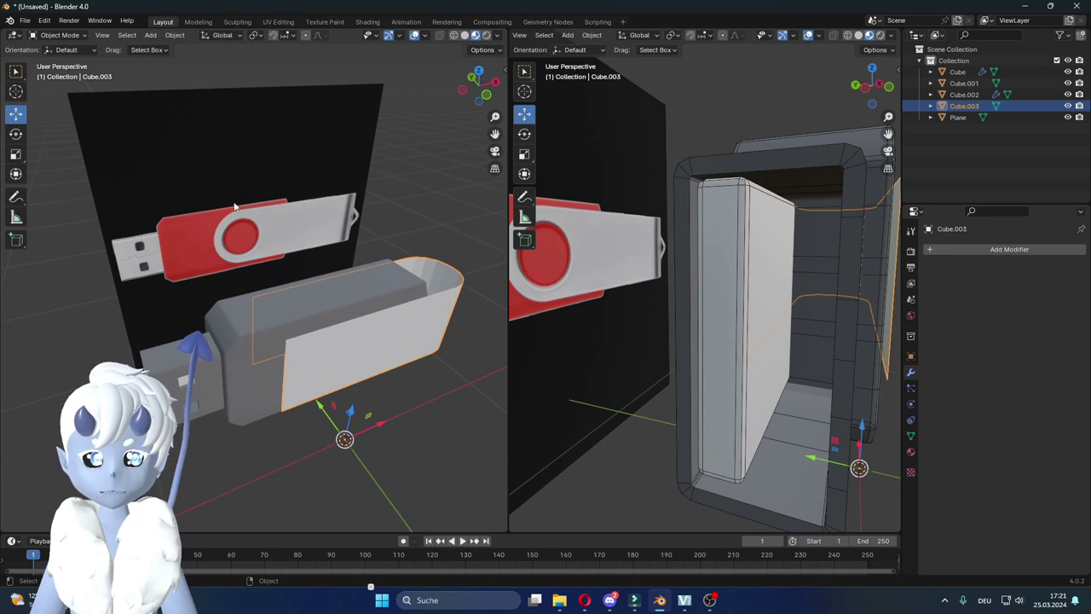
pyautogui.moveTo(324, 377); pyautogui.dragTo(386, 494, button='middle')
pyautogui.click(386, 494)
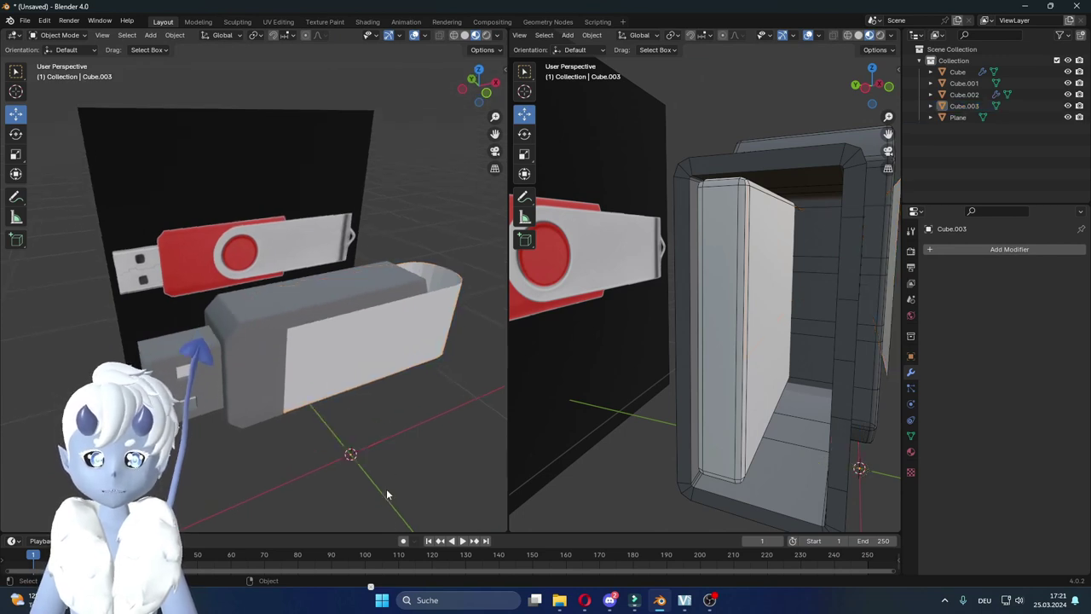
pyautogui.moveTo(359, 427); pyautogui.dragTo(338, 420, button='middle')
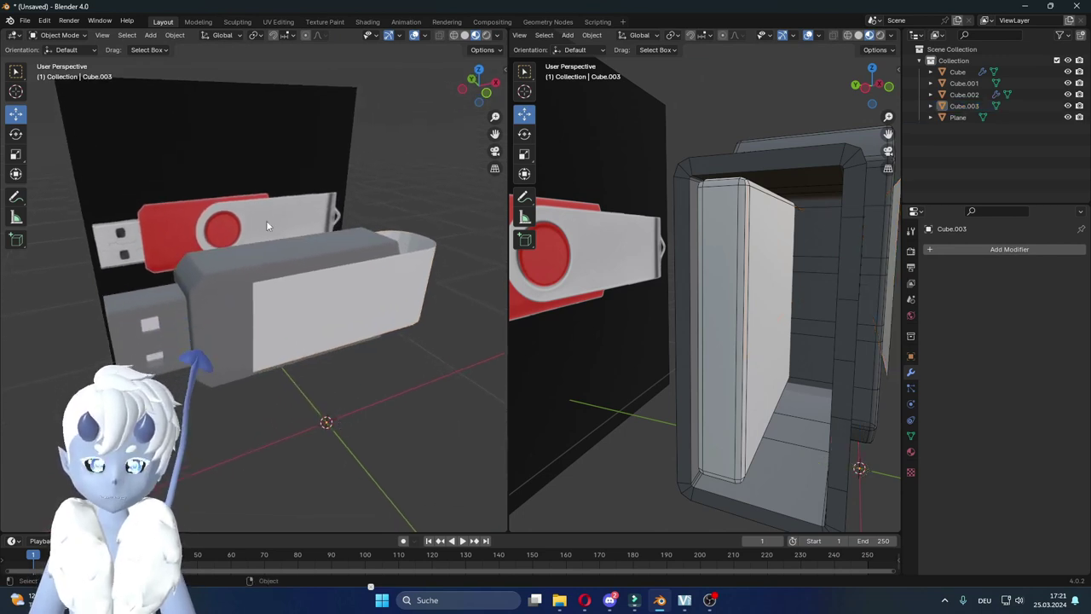
pyautogui.hotkey('shift', 'a')
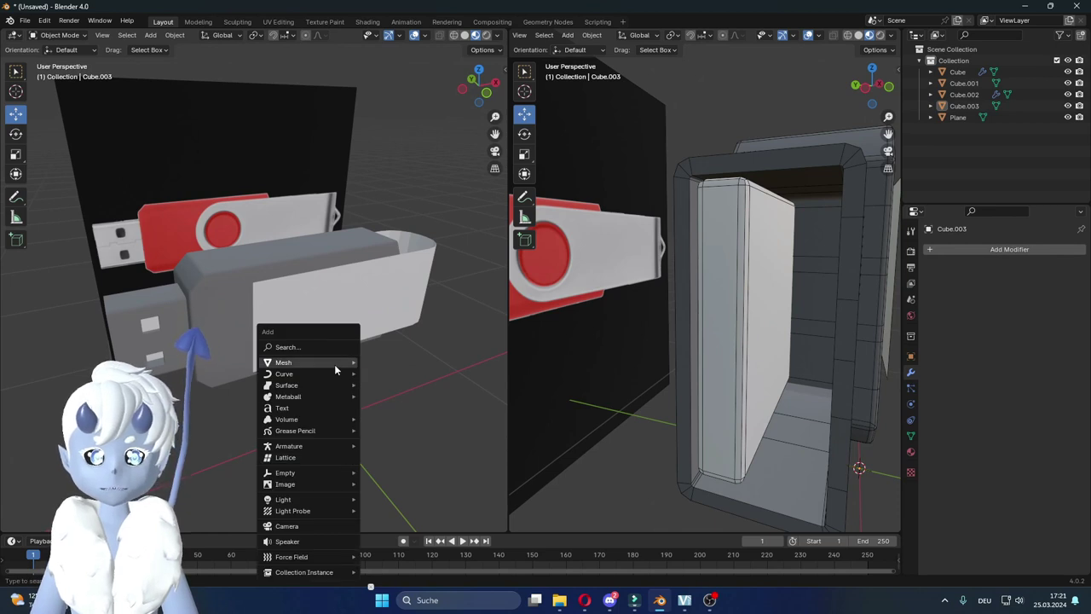
pyautogui.moveTo(284, 362)
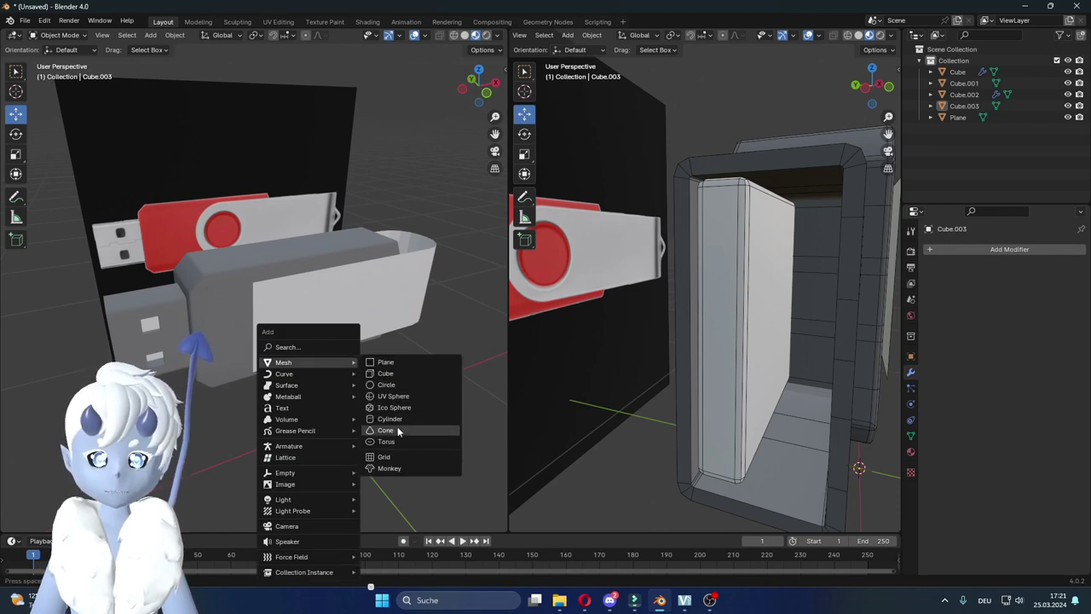
# Step: Add a cylinder, shrink it and rotate it about 90 degrees around X
pyautogui.click(389, 418)
pyautogui.scroll(-4, 331, 374)
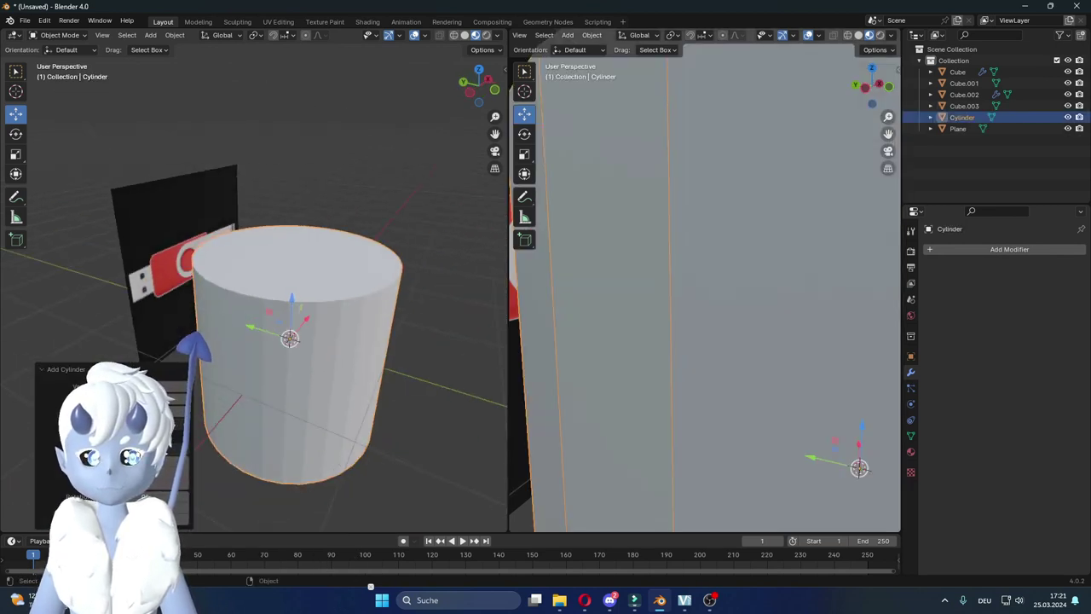
pyautogui.press('s')
pyautogui.click(204, 399)
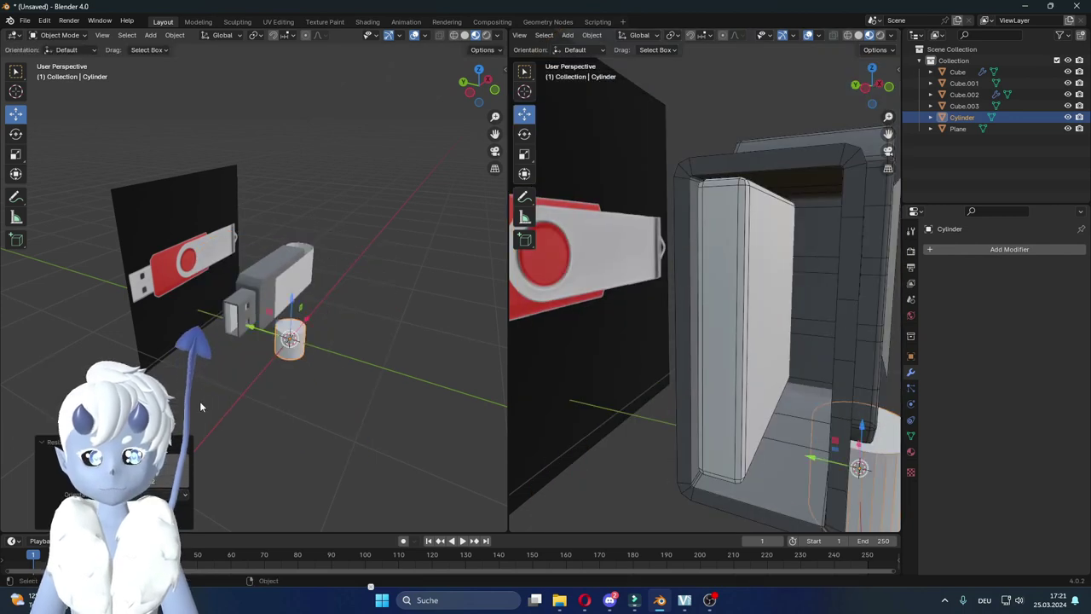
pyautogui.click(15, 134)
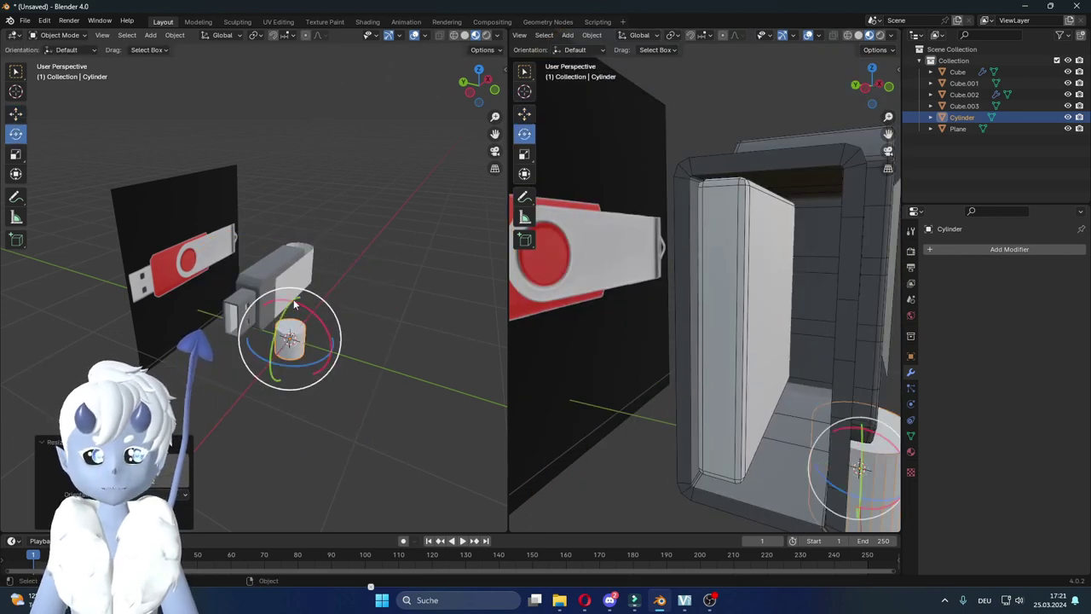
pyautogui.moveTo(328, 294); pyautogui.dragTo(334, 381)
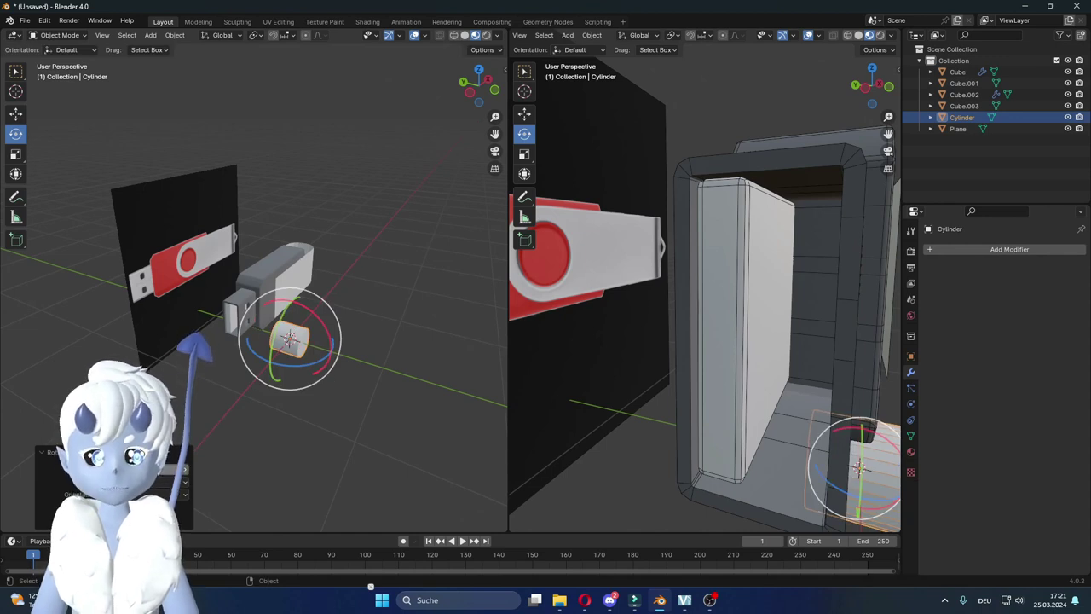
pyautogui.click(16, 114)
pyautogui.moveTo(331, 304); pyautogui.dragTo(201, 265, button='middle')
pyautogui.press('KP_1')
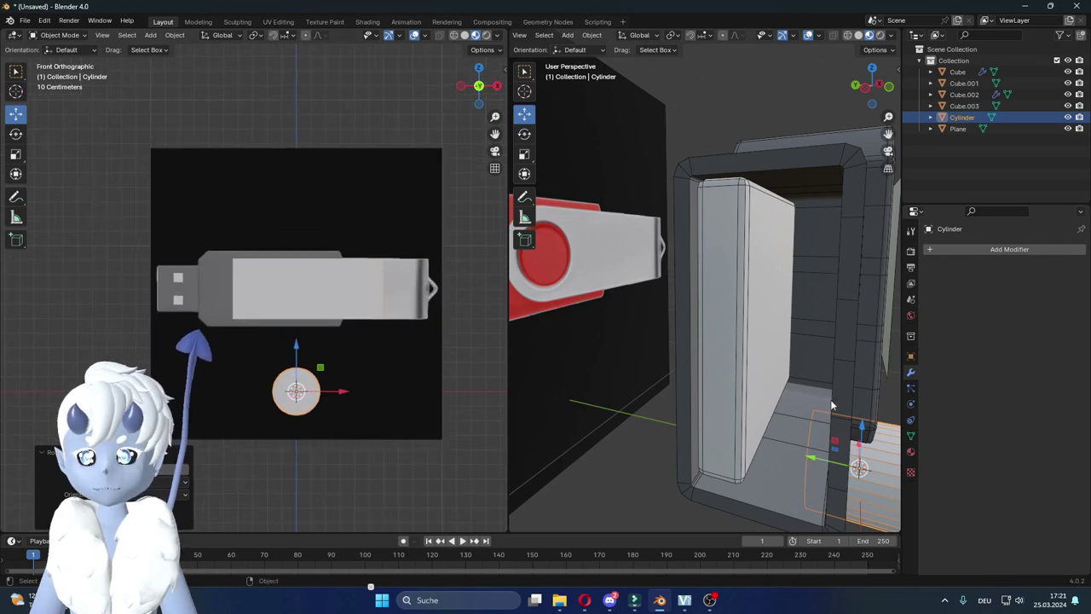
# Step: Give the cylinder Material.002 and move it along Z and X onto the face panel
pyautogui.click(910, 452)
pyautogui.click(930, 301)
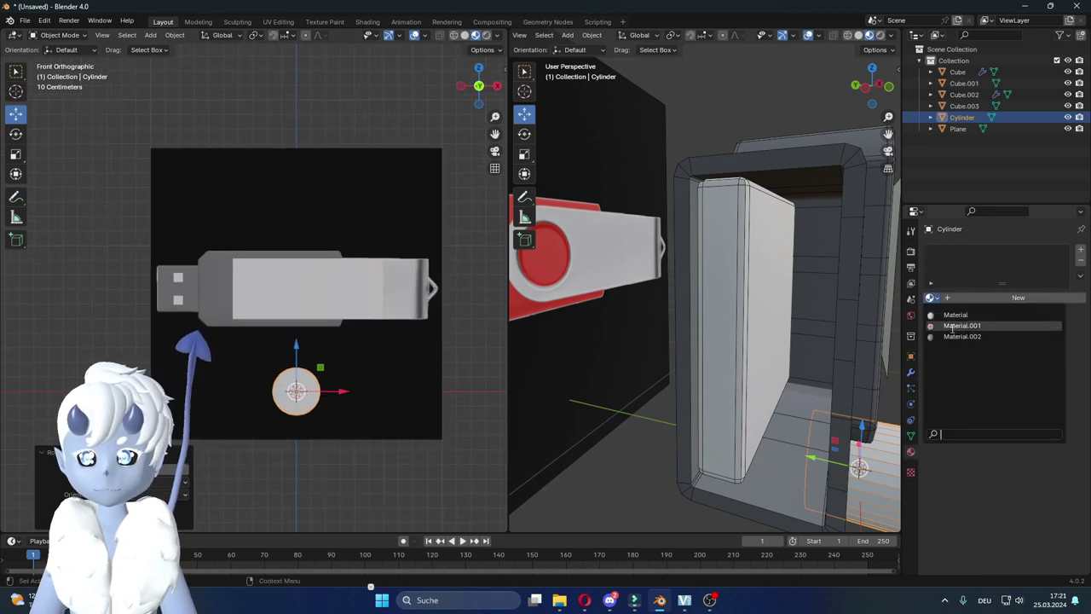
pyautogui.click(972, 334)
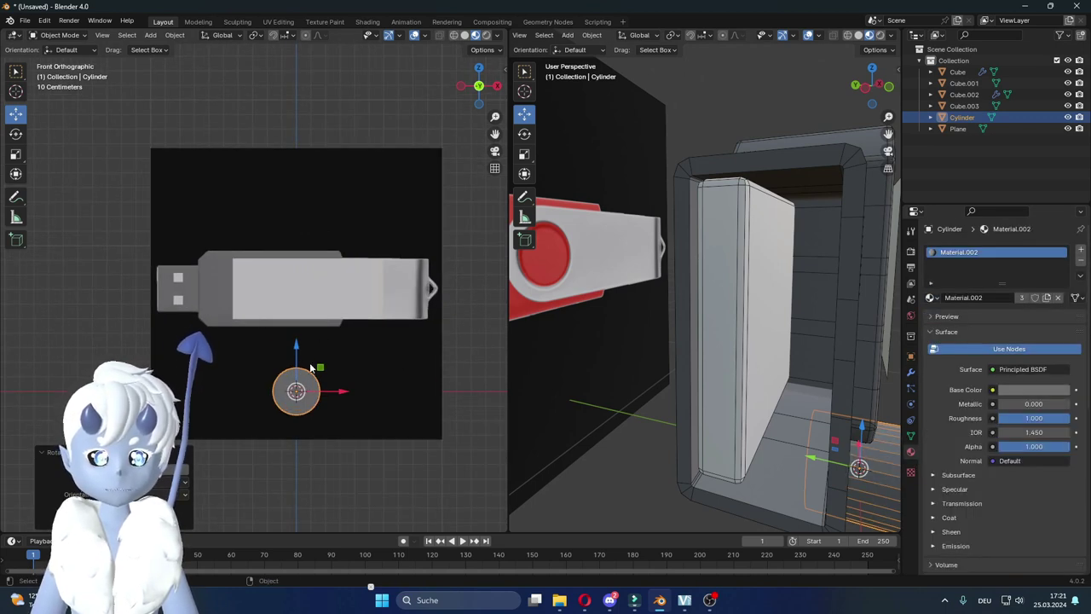
pyautogui.press('g')
pyautogui.press('z')
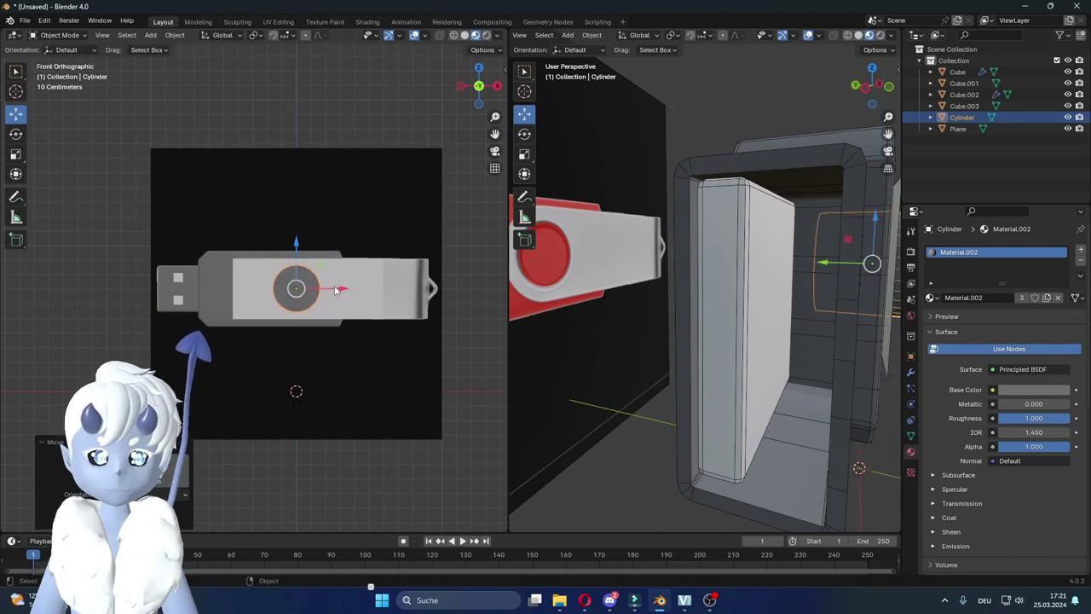
pyautogui.press('x')
pyautogui.click(263, 247)
# Step: Shrink the cylinder further and reposition it along the Y axis
pyautogui.scroll(4, 306, 292)
pyautogui.scroll(1, 307, 292)
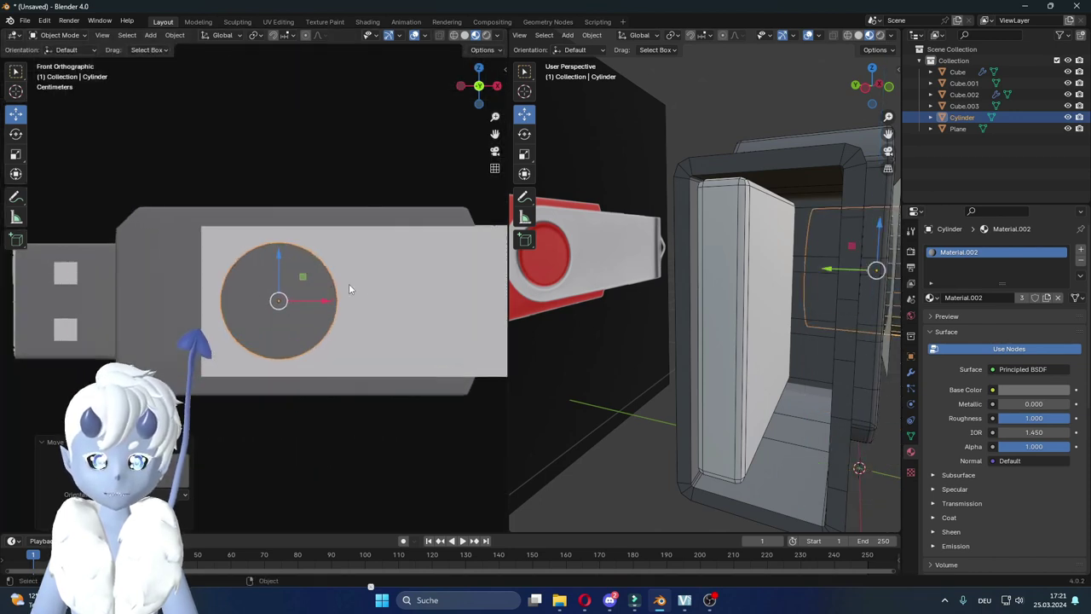
pyautogui.press('s')
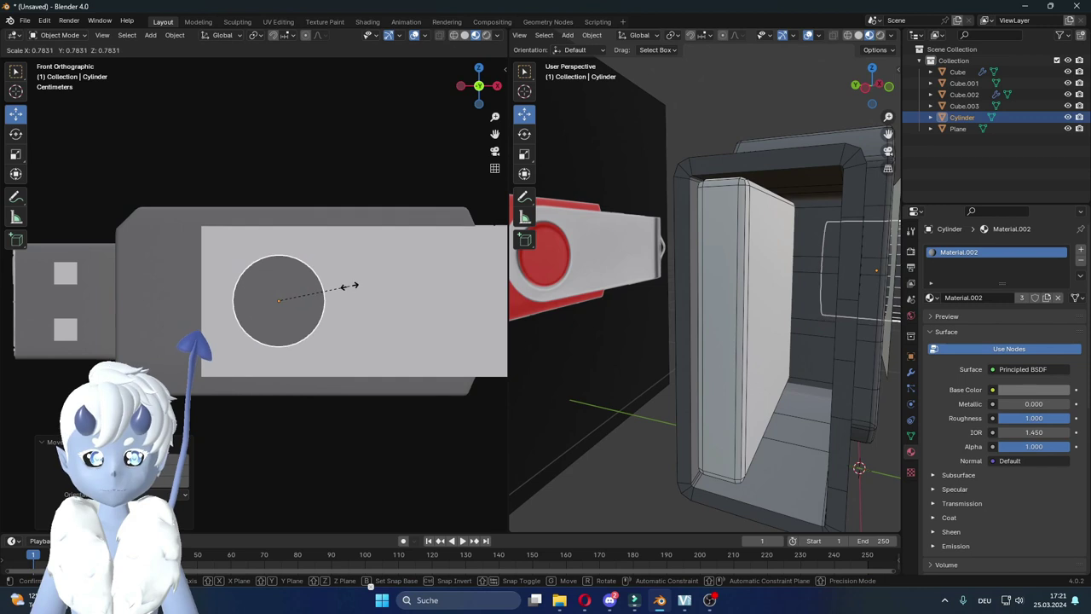
pyautogui.click(341, 288)
pyautogui.moveTo(341, 287)
pyautogui.mouseDown(button='middle')
pyautogui.moveTo(228, 341)
pyautogui.moveTo(268, 380)
pyautogui.moveTo(269, 439)
pyautogui.mouseUp(button='middle')
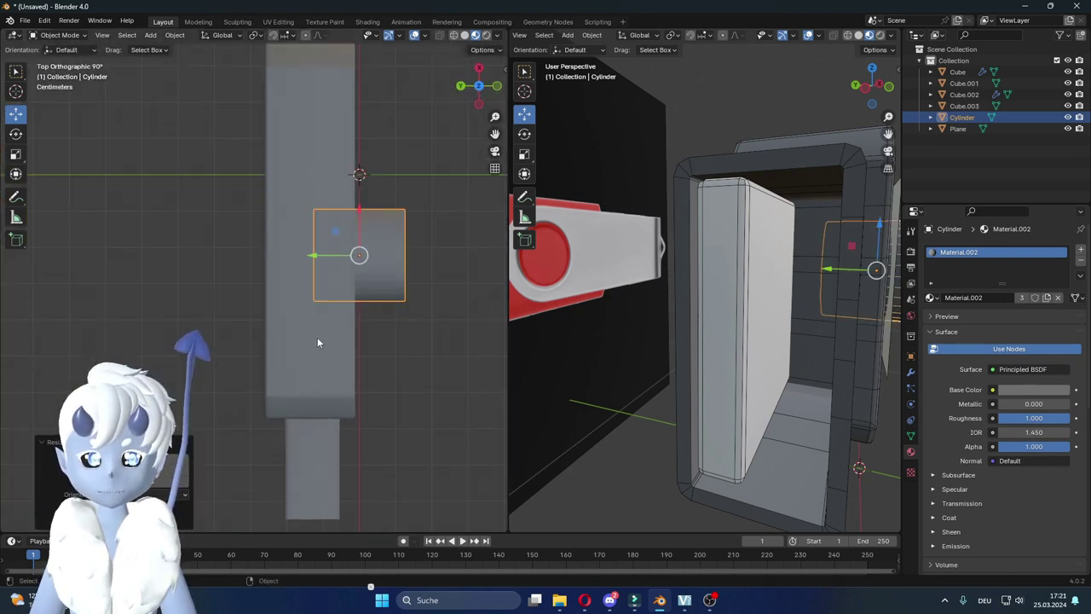
pyautogui.press('g')
pyautogui.press('y')
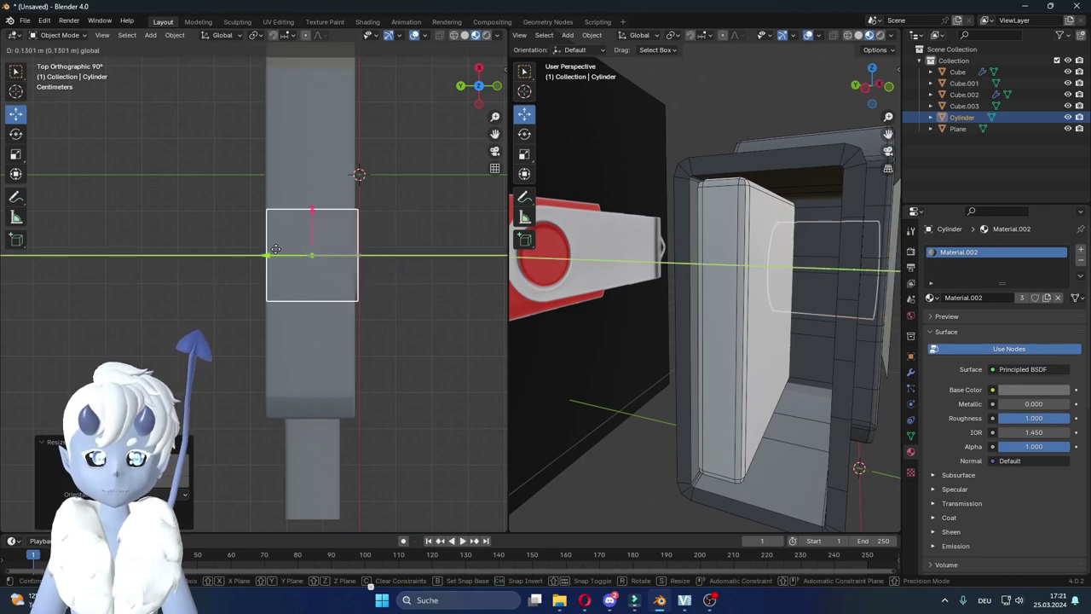
pyautogui.click(274, 250)
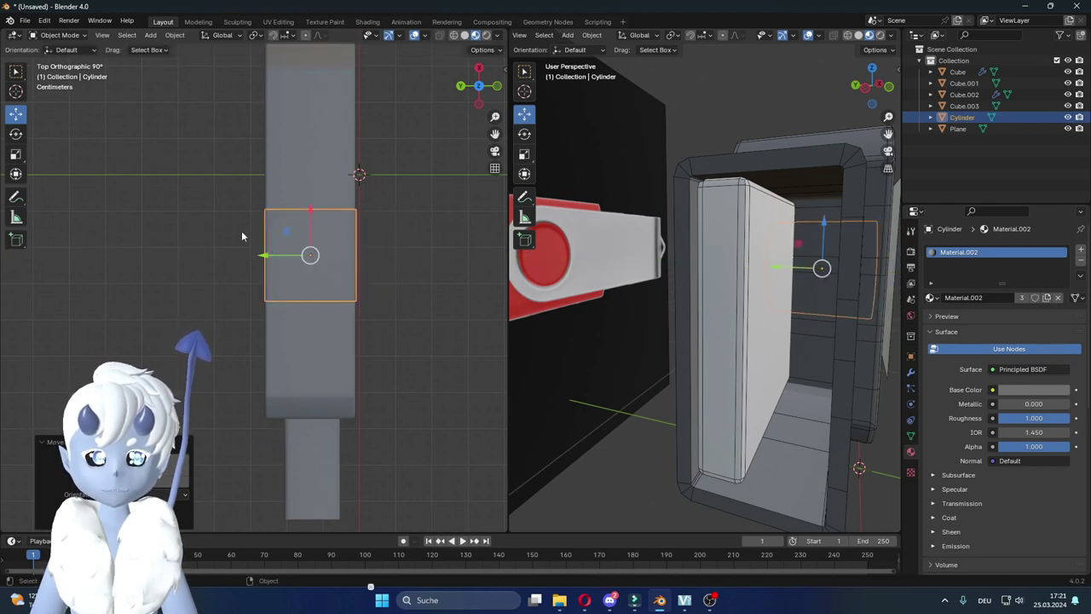
# Step: Stretch the cylinder along Y and select the face panel Cube.003
pyautogui.click(17, 152)
pyautogui.moveTo(267, 256); pyautogui.dragTo(245, 254)
pyautogui.moveTo(246, 254); pyautogui.dragTo(184, 198, button='middle')
pyautogui.click(358, 341)
pyautogui.keyDown('alt'); pyautogui.moveTo(372, 362); pyautogui.dragTo(372, 347, button='middle'); pyautogui.keyUp('alt')
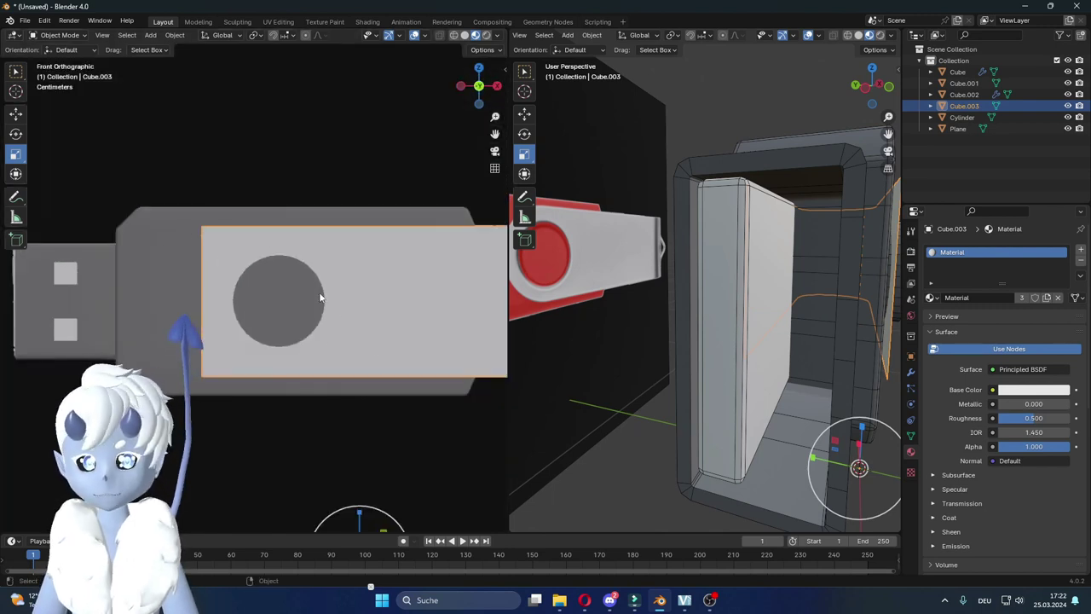
# Step: Apply the face panel Cube.003's transform with Ctrl+A
pyautogui.moveTo(159, 215); pyautogui.dragTo(211, 224, button='middle')
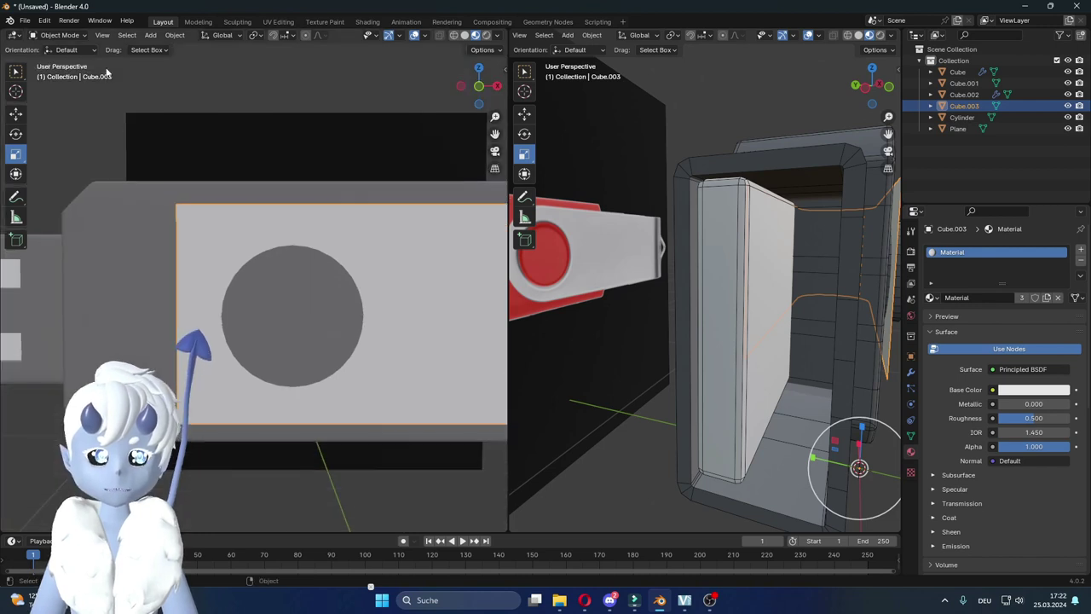
pyautogui.moveTo(250, 307)
pyautogui.mouseDown(button='middle')
pyautogui.moveTo(334, 311)
pyautogui.moveTo(380, 264)
pyautogui.mouseUp(button='middle')
pyautogui.hotkey('ctrl', 'a')
pyautogui.click(380, 265)
# Step: Check the panel's mesh in edit mode, then show its empty modifier stack
pyautogui.press('Tab')
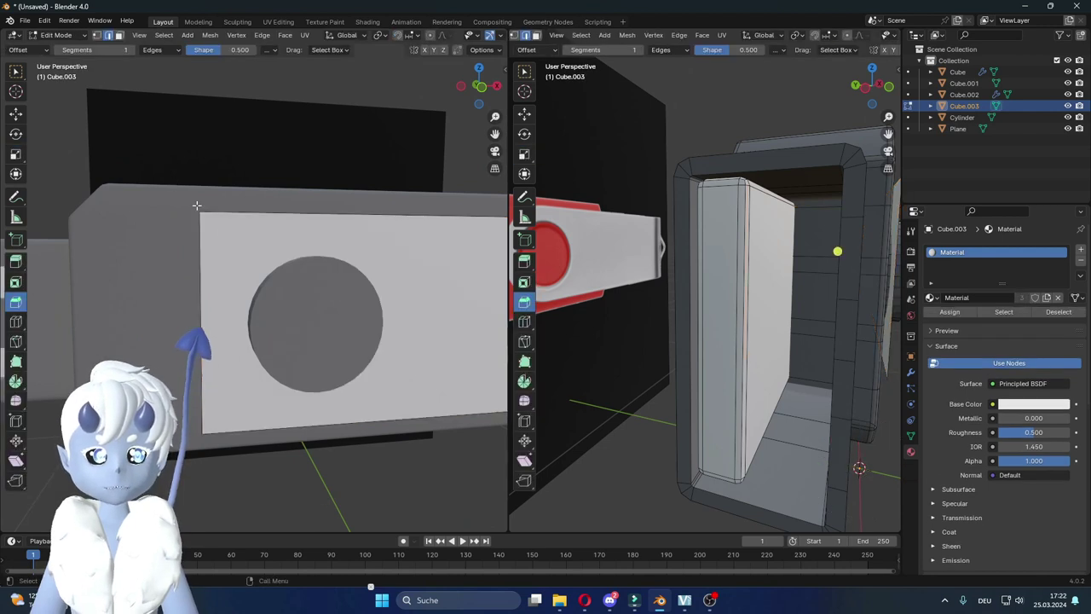
pyautogui.moveTo(186, 126); pyautogui.dragTo(280, 287, button='middle')
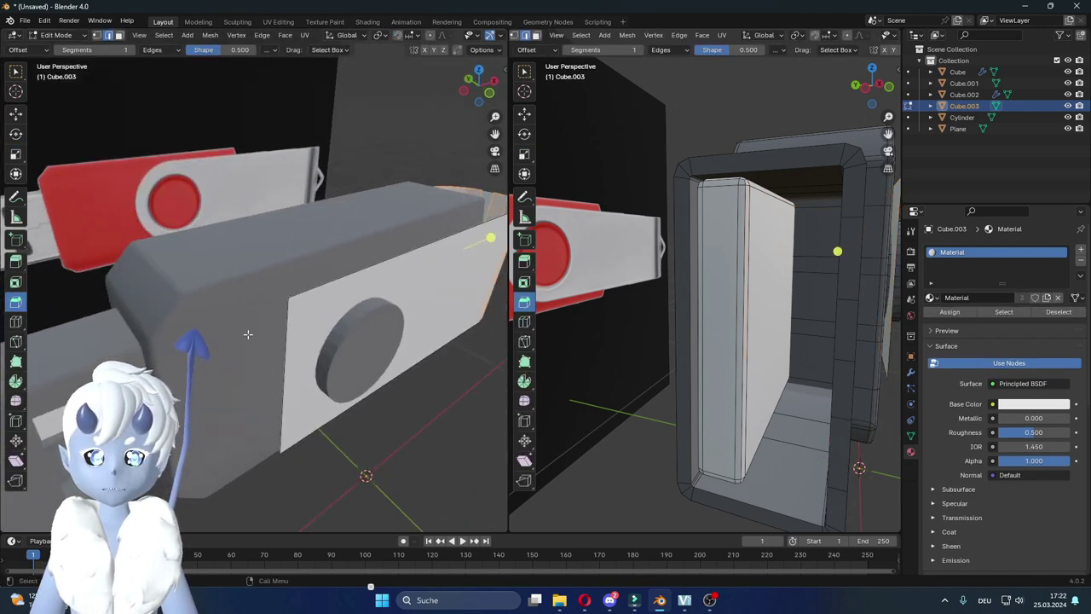
pyautogui.press('Tab')
pyautogui.moveTo(348, 301)
pyautogui.mouseDown(button='middle')
pyautogui.moveTo(311, 307)
pyautogui.moveTo(292, 284)
pyautogui.moveTo(194, 260)
pyautogui.mouseUp(button='middle')
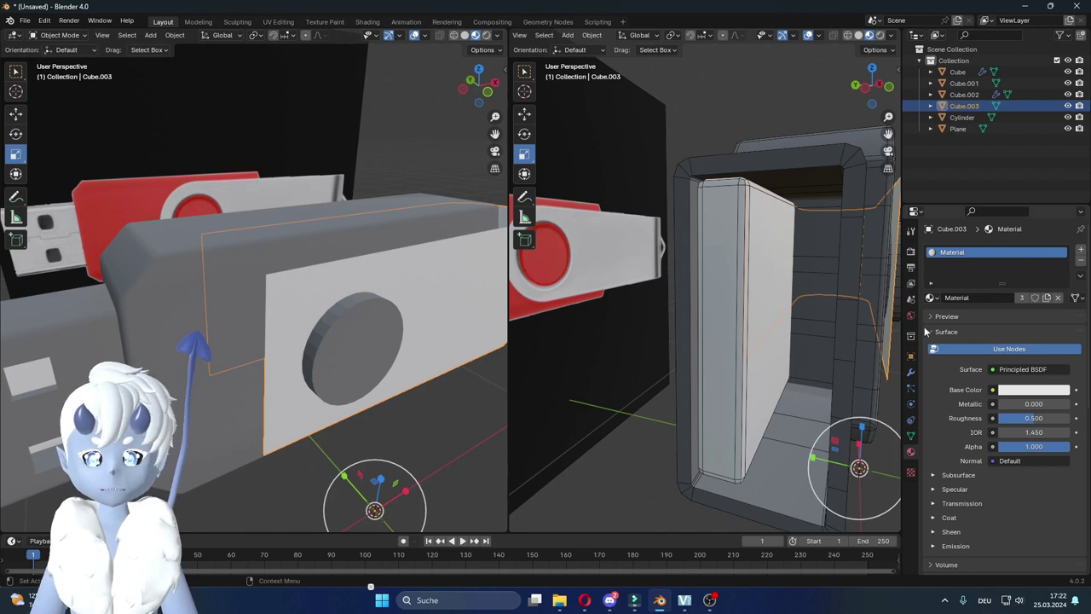
pyautogui.click(909, 375)
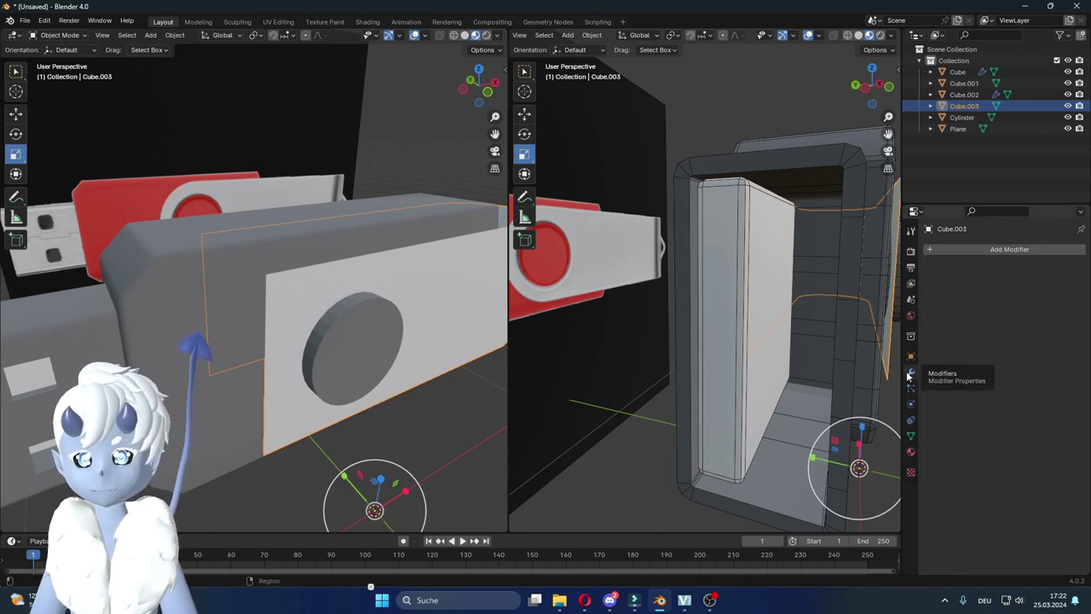
# Step: Add a Solidify modifier to the panel with 0.02 m thickness
pyautogui.click(963, 242)
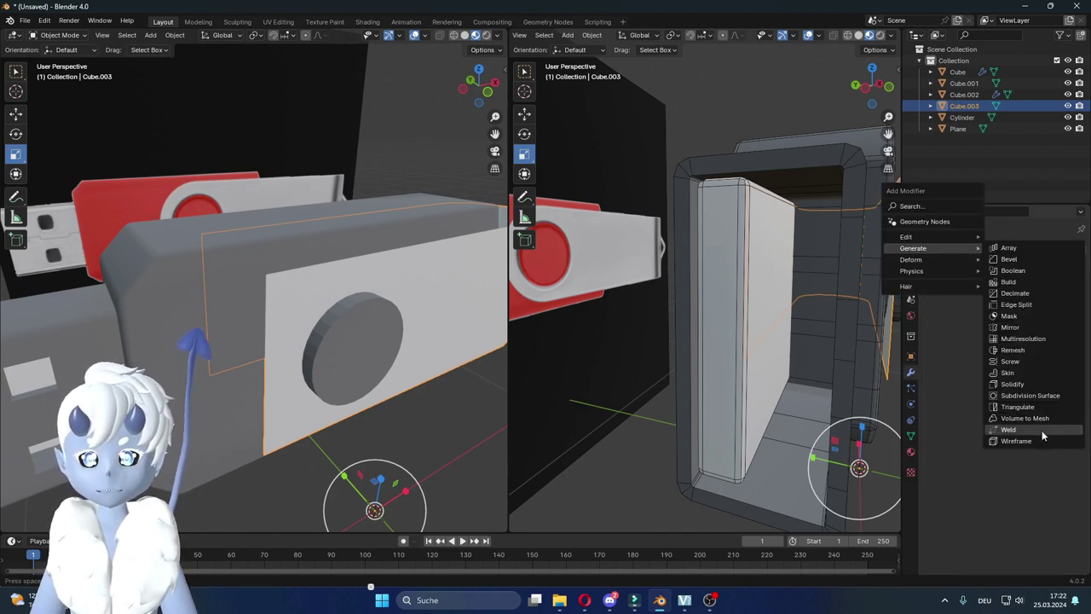
pyautogui.click(1012, 385)
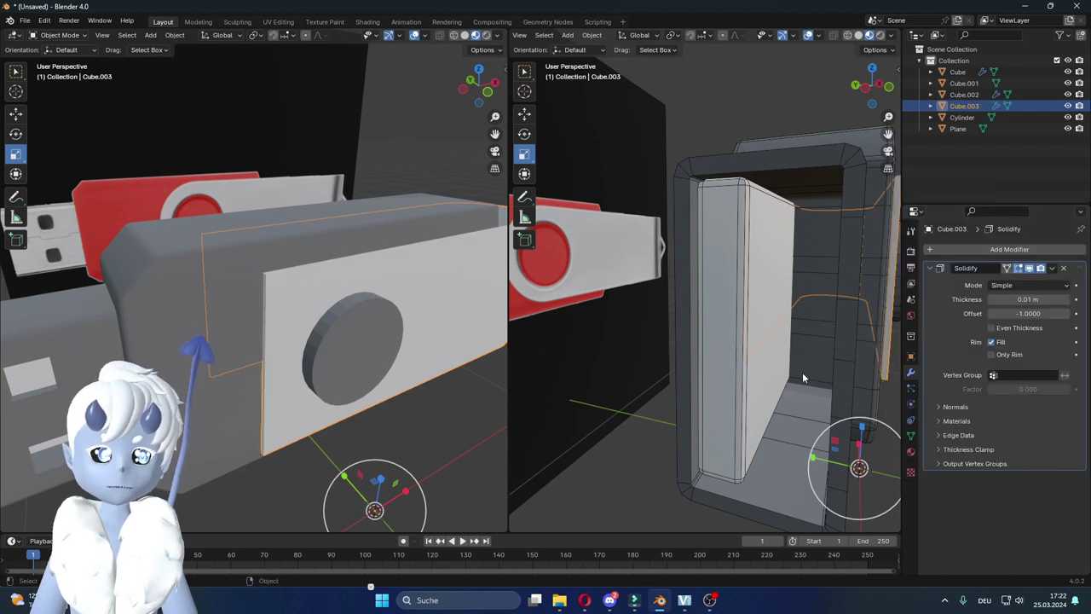
pyautogui.moveTo(352, 327)
pyautogui.mouseDown(button='middle')
pyautogui.moveTo(357, 320)
pyautogui.moveTo(343, 318)
pyautogui.moveTo(369, 340)
pyautogui.moveTo(405, 344)
pyautogui.mouseUp(button='middle')
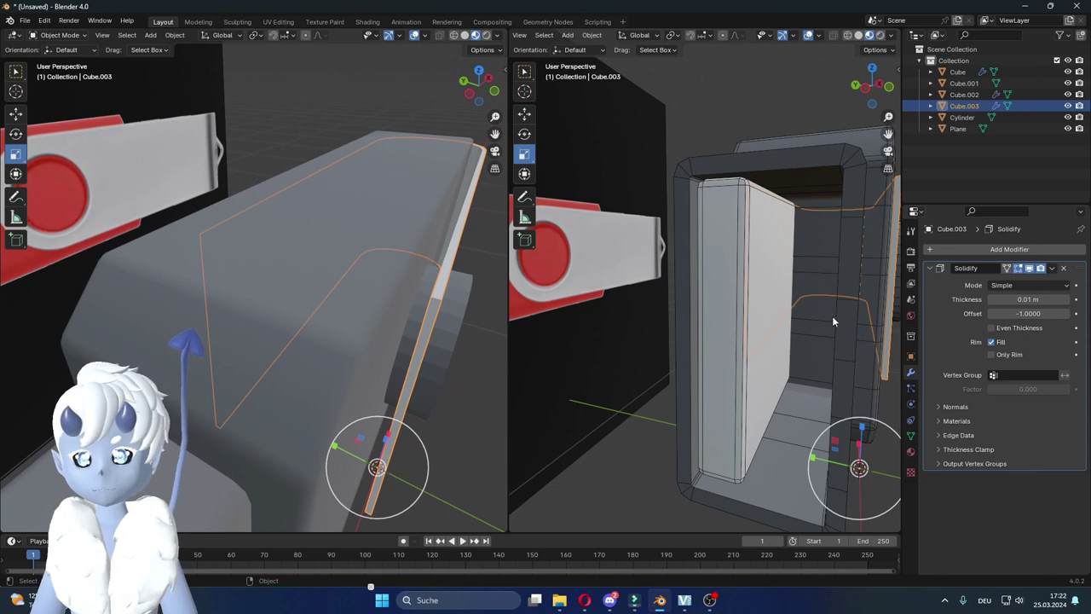
pyautogui.click(1015, 300)
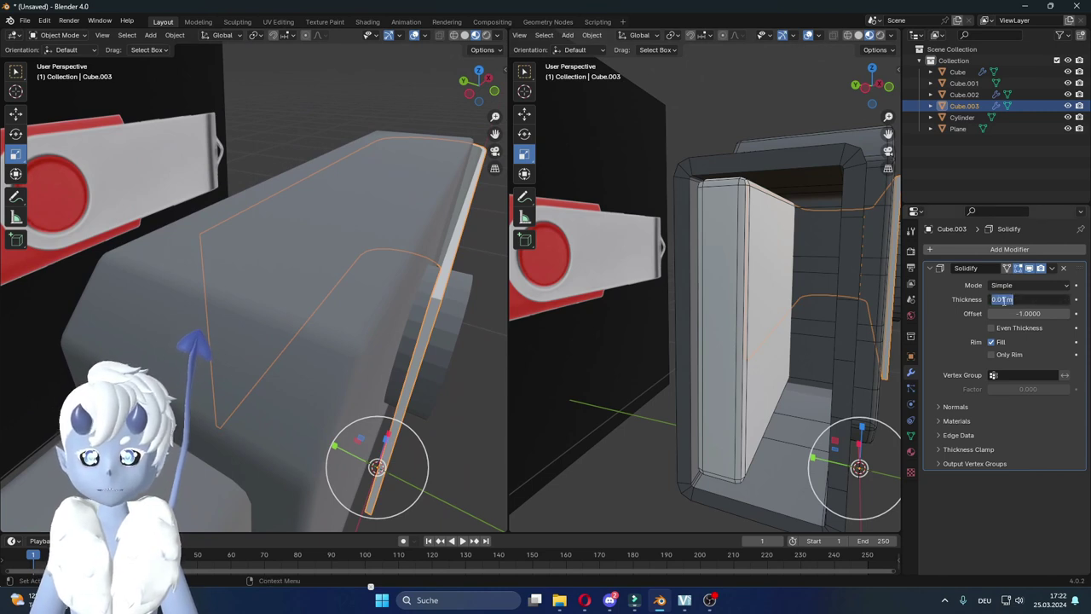
pyautogui.write('0.02')
pyautogui.press('Return')
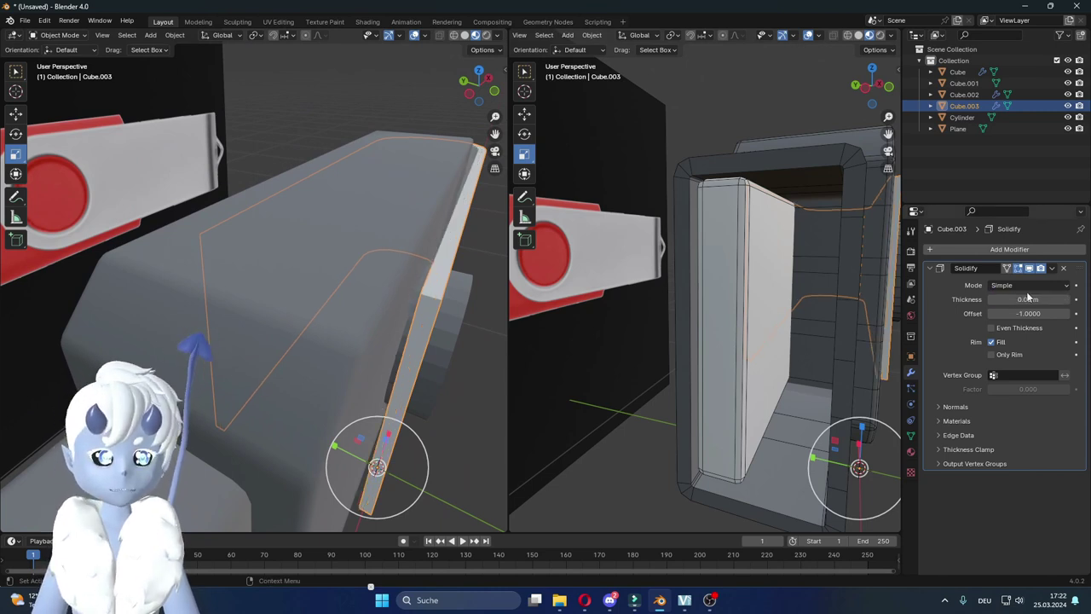
# Step: In edit mode, scale the plate's long side edges slightly inward along Y
pyautogui.moveTo(503, 384)
pyautogui.mouseDown(button='middle')
pyautogui.moveTo(484, 391)
pyautogui.moveTo(494, 392)
pyautogui.mouseUp(button='middle')
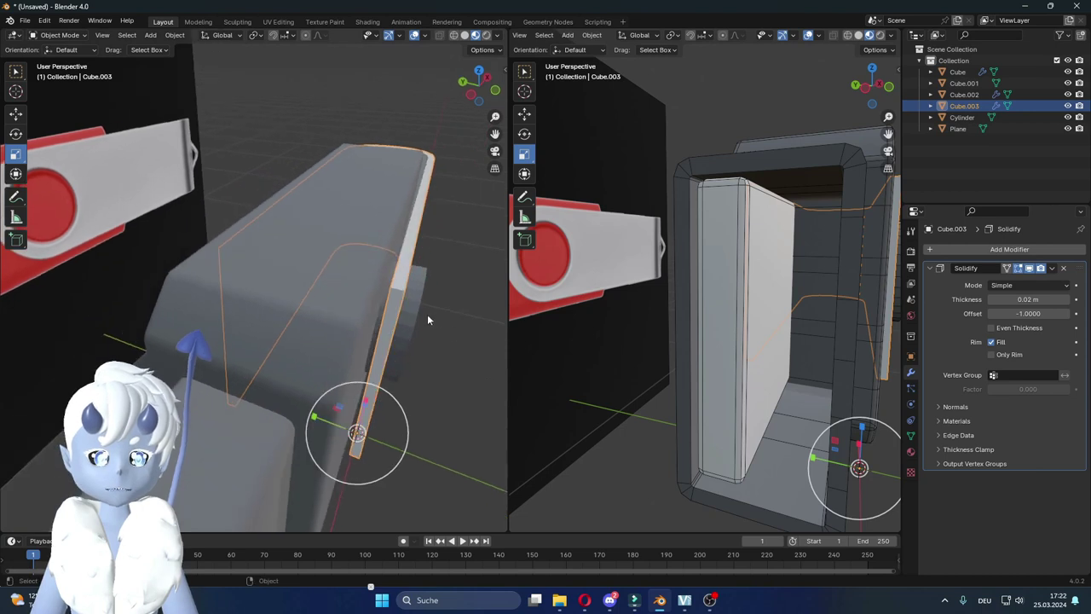
pyautogui.moveTo(384, 277)
pyautogui.mouseDown(button='middle')
pyautogui.moveTo(390, 310)
pyautogui.moveTo(393, 289)
pyautogui.moveTo(353, 296)
pyautogui.moveTo(307, 248)
pyautogui.mouseUp(button='middle')
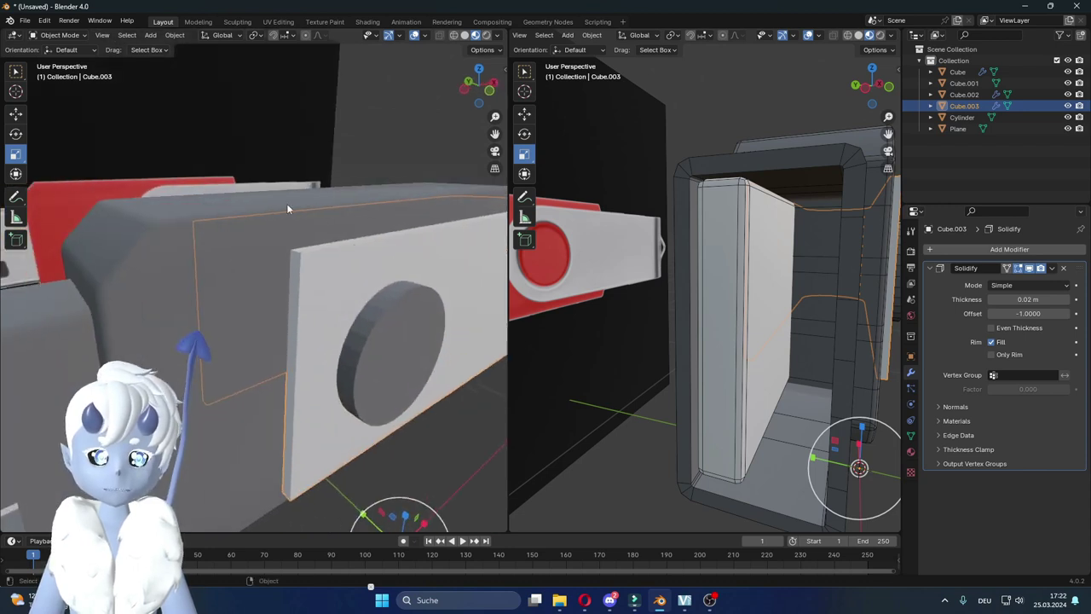
pyautogui.moveTo(378, 237)
pyautogui.mouseDown(button='middle')
pyautogui.moveTo(319, 294)
pyautogui.moveTo(381, 307)
pyautogui.mouseUp(button='middle')
pyautogui.press('Tab')
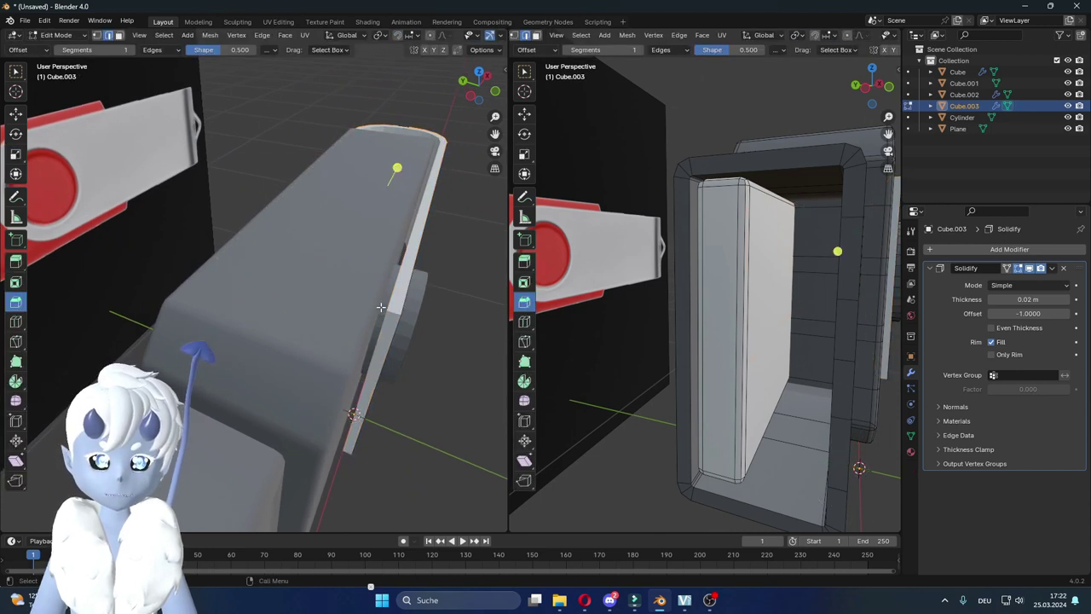
pyautogui.keyDown('shift'); pyautogui.click(380, 306); pyautogui.keyUp('shift')
pyautogui.click(15, 153)
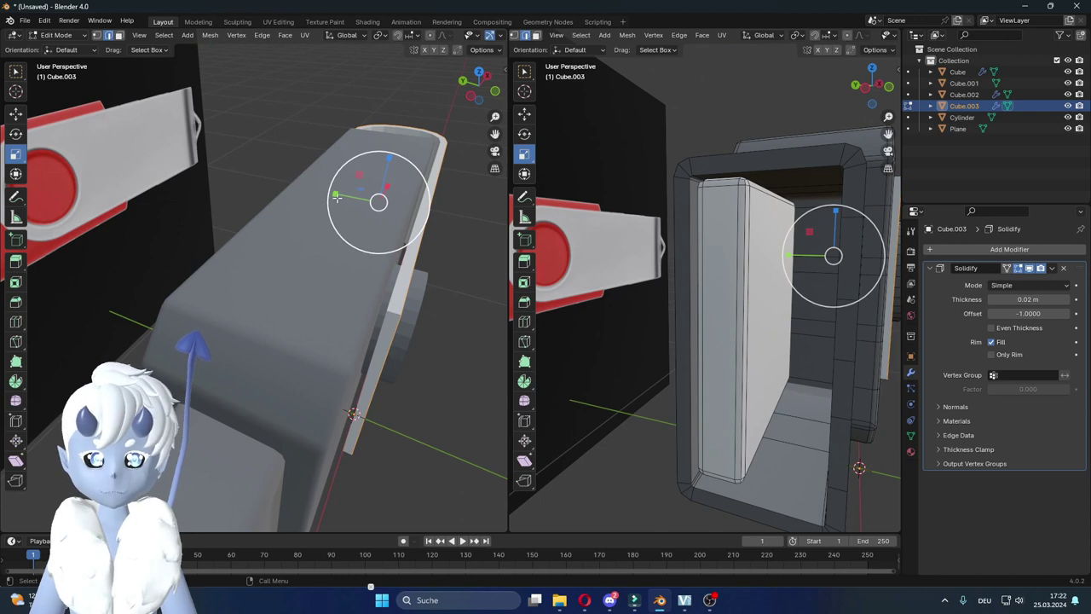
pyautogui.moveTo(337, 198); pyautogui.dragTo(339, 201)
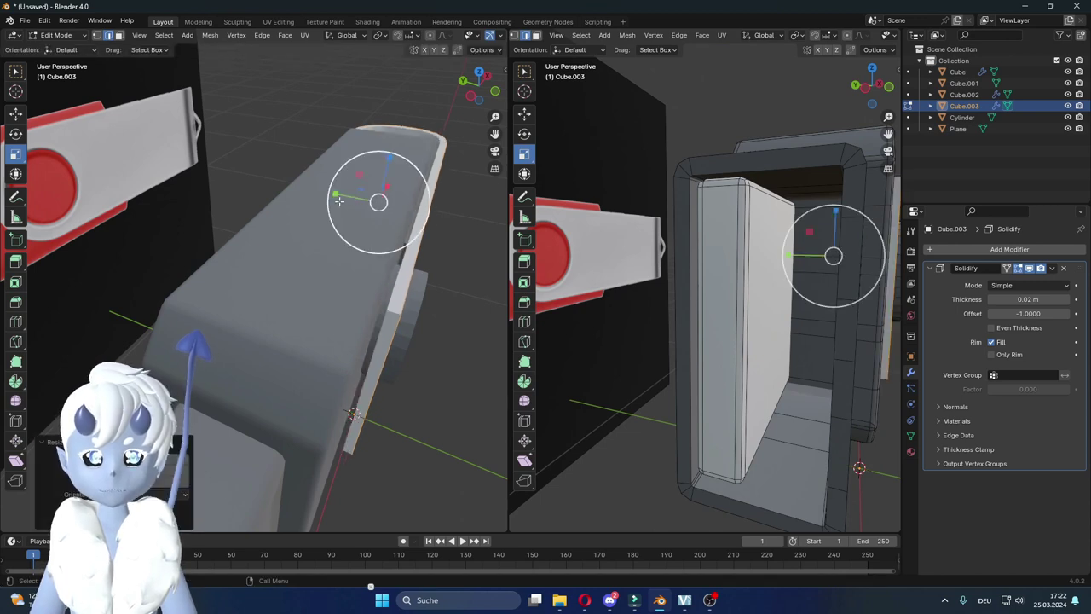
pyautogui.moveTo(338, 201); pyautogui.dragTo(336, 195)
pyautogui.moveTo(337, 196)
pyautogui.mouseDown(button='middle')
pyautogui.moveTo(385, 369)
pyautogui.moveTo(465, 198)
pyautogui.mouseUp(button='middle')
pyautogui.press('Tab')
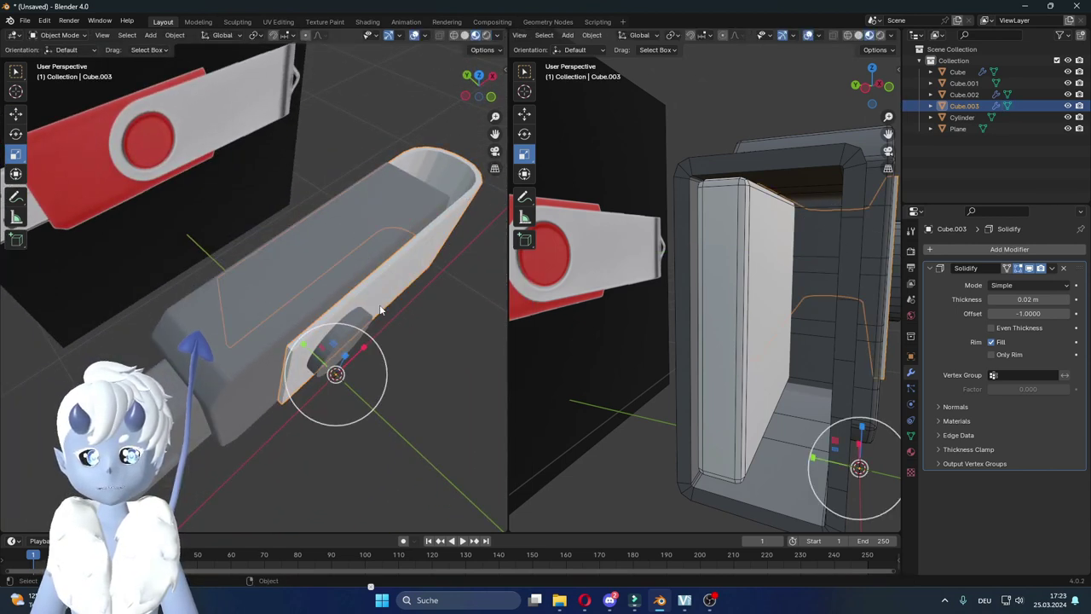
# Step: Apply the Solidify modifier so the 0.02 m thickness becomes permanent
pyautogui.moveTo(381, 310); pyautogui.dragTo(345, 248, button='middle')
pyautogui.click(1052, 269)
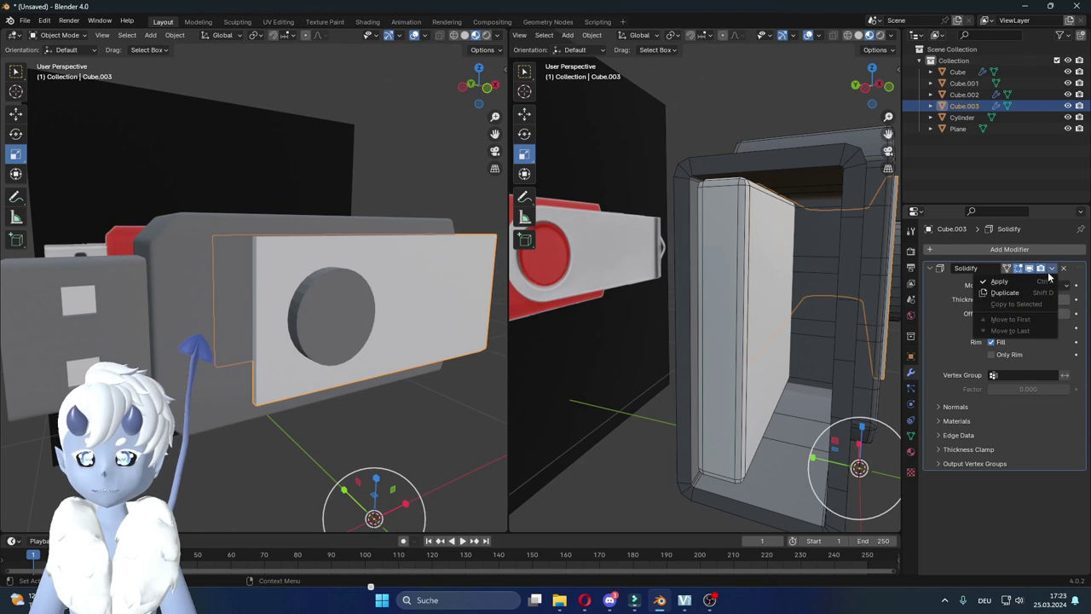
pyautogui.click(997, 288)
pyautogui.moveTo(325, 293)
pyautogui.mouseDown(button='middle')
pyautogui.moveTo(275, 285)
pyautogui.moveTo(344, 306)
pyautogui.mouseUp(button='middle')
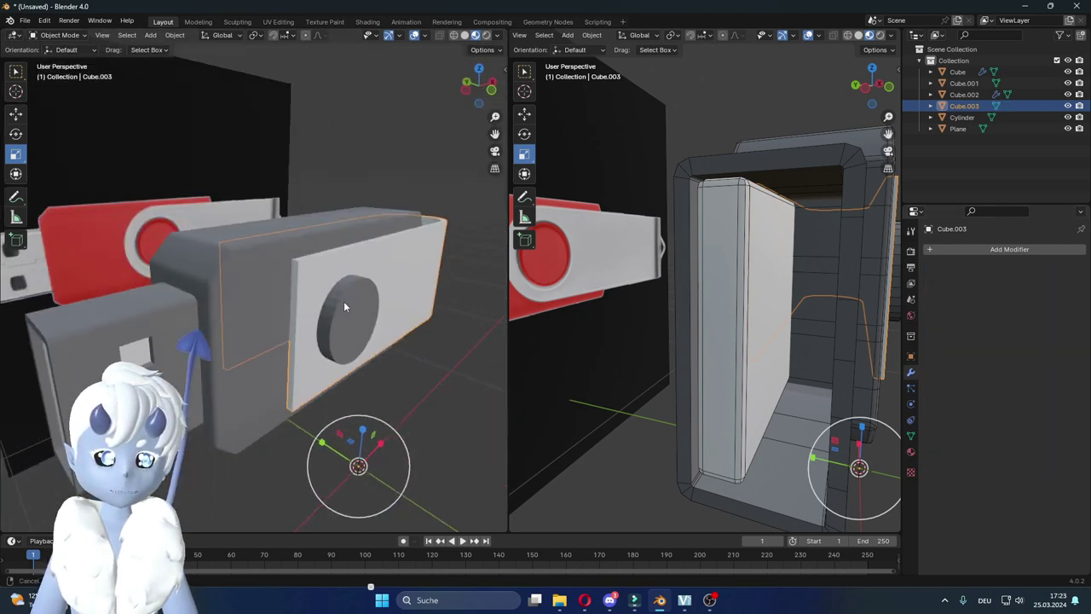
pyautogui.press('Tab')
pyautogui.scroll(2, 267, 248)
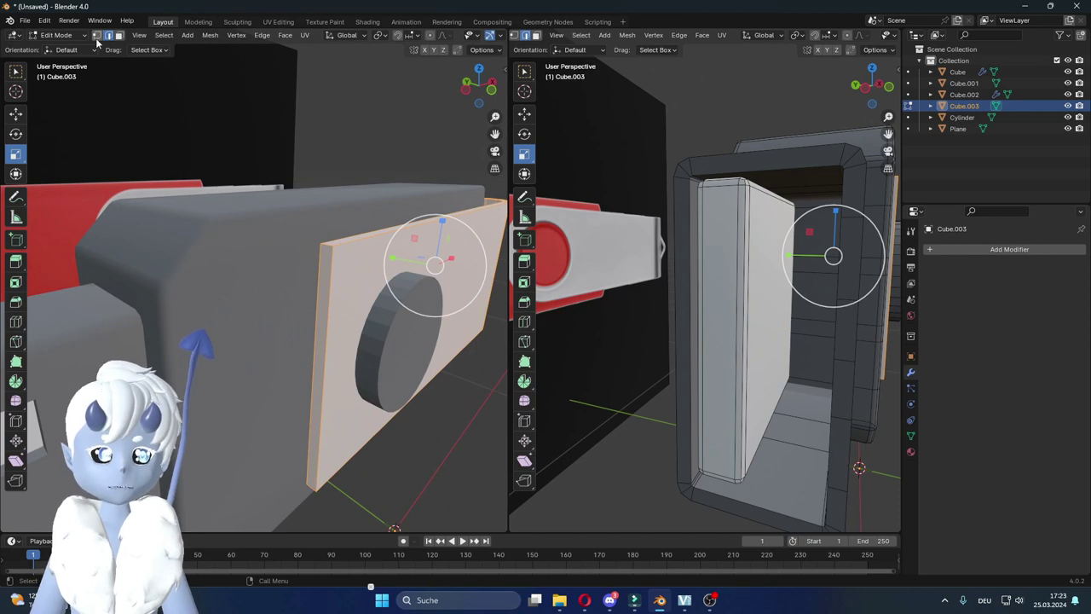
# Step: Select the corner vertices at the plate's end around the disc
pyautogui.click(17, 116)
pyautogui.click(319, 246)
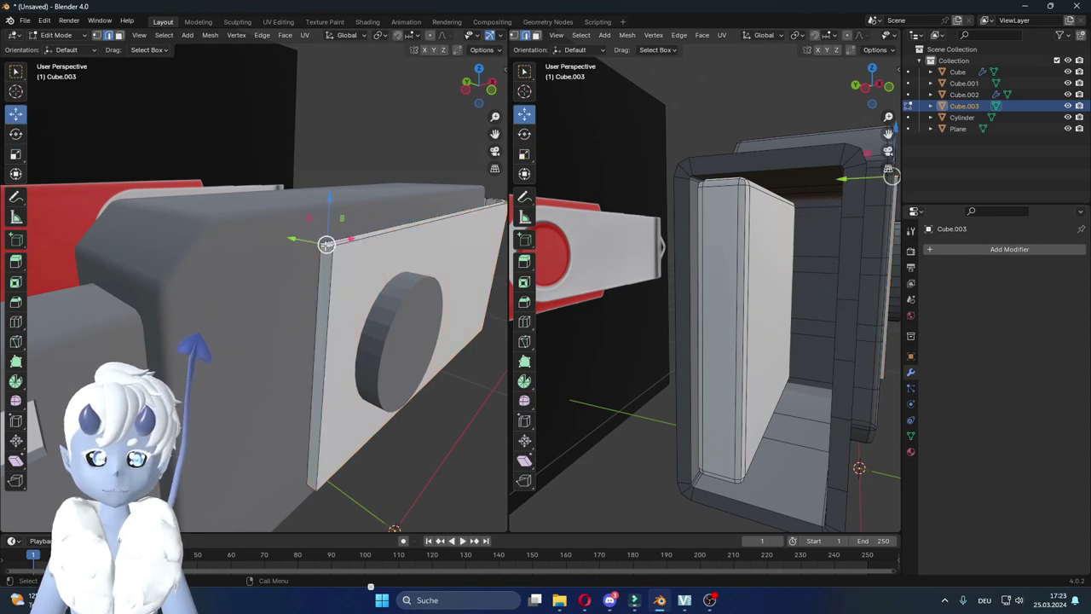
pyautogui.moveTo(319, 247); pyautogui.dragTo(337, 282, button='middle')
pyautogui.click(357, 399)
pyautogui.press('KP_1')
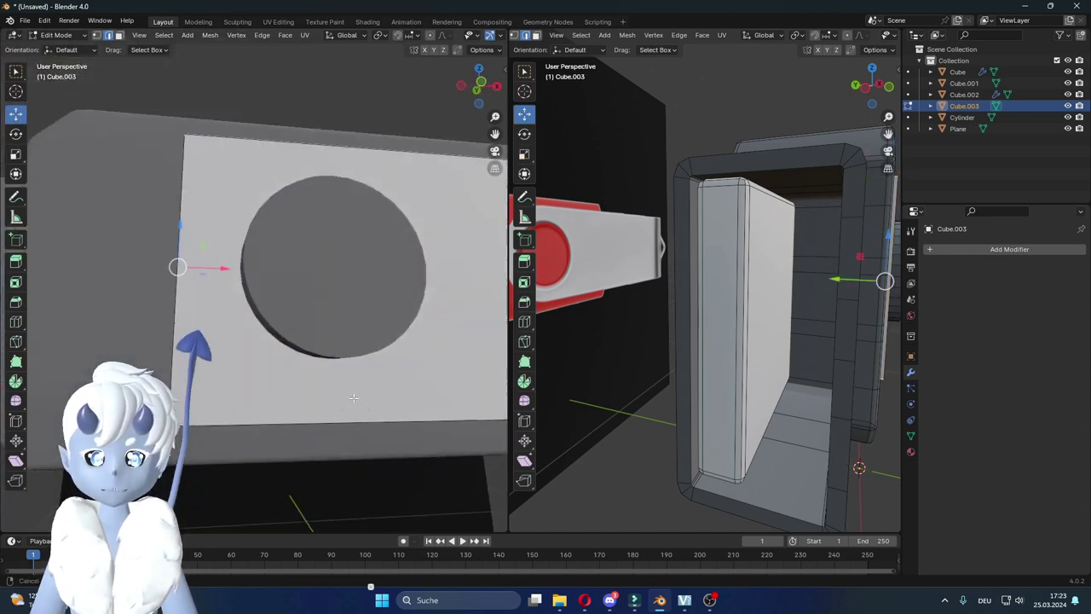
pyautogui.moveTo(682, 324); pyautogui.dragTo(719, 314, button='middle')
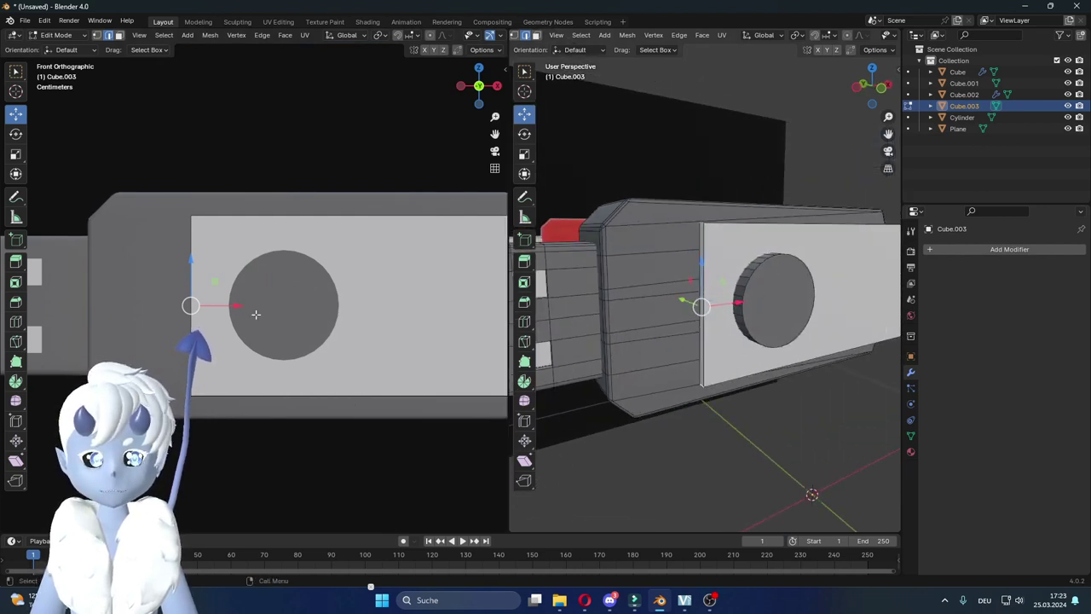
# Step: Bevel the plate's end corners with 0.187 m width and 5 segments
pyautogui.click(15, 303)
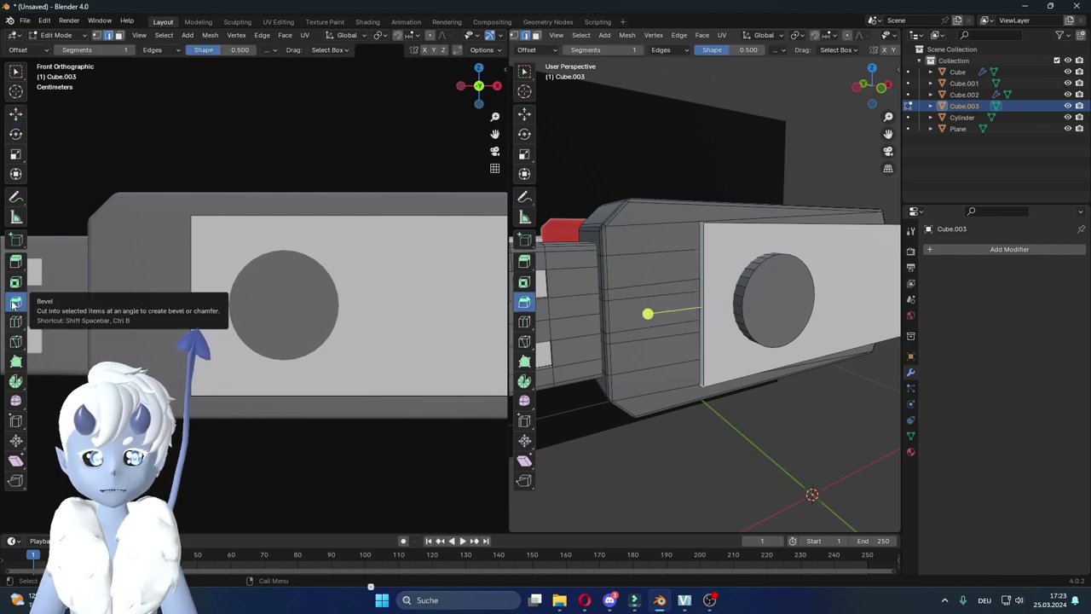
pyautogui.moveTo(131, 305); pyautogui.dragTo(61, 306)
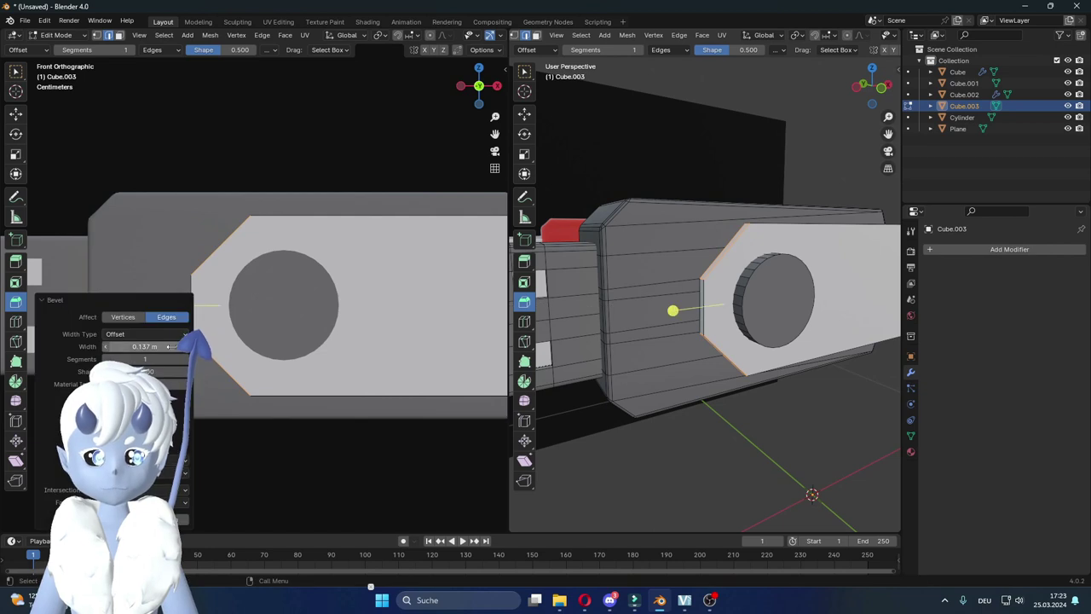
pyautogui.click(185, 360)
pyautogui.click(184, 360)
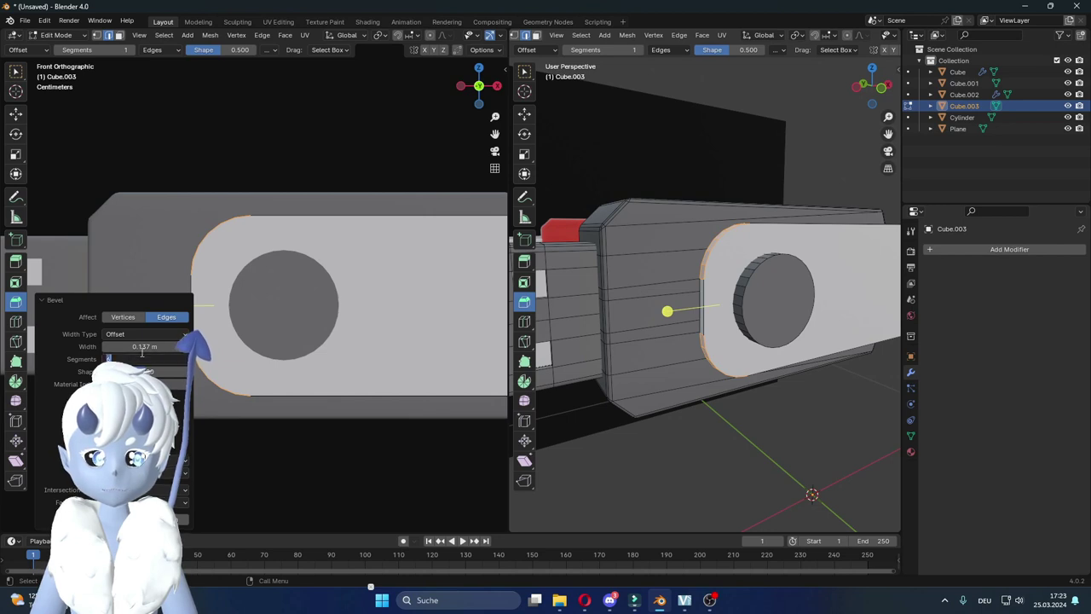
pyautogui.moveTo(147, 347); pyautogui.dragTo(160, 347)
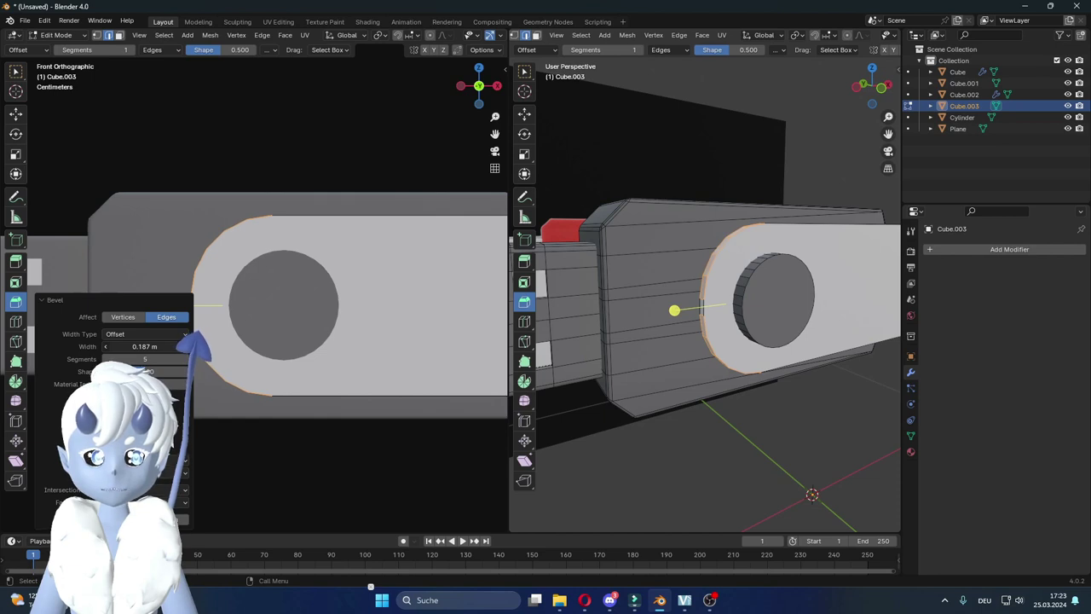
pyautogui.scroll(-2, 287, 340)
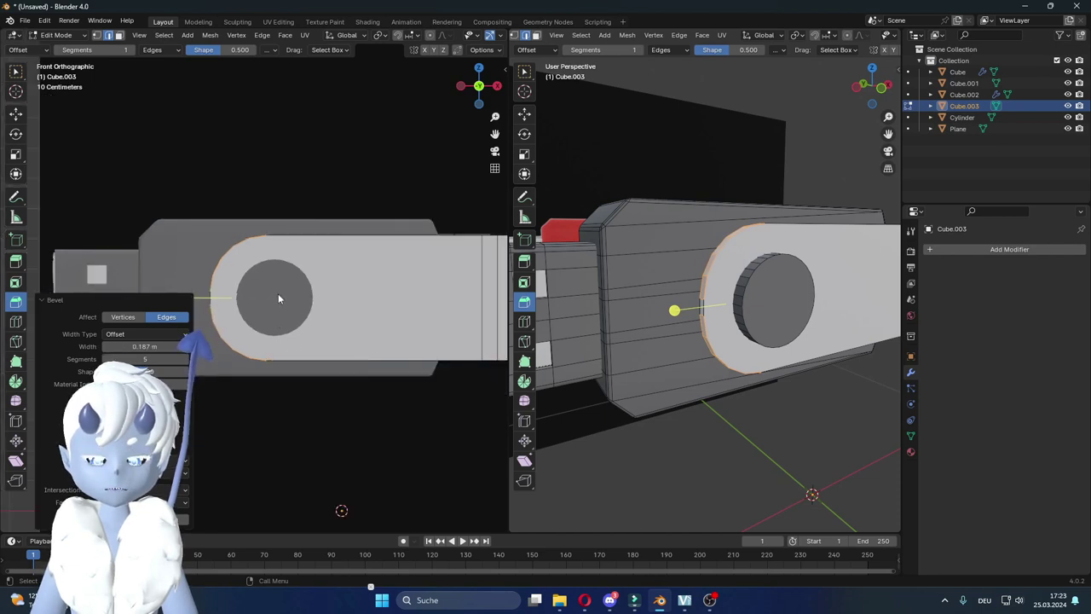
pyautogui.hotkey('shift', 'space')
pyautogui.press('g')
pyautogui.hotkey('alt', 'a')
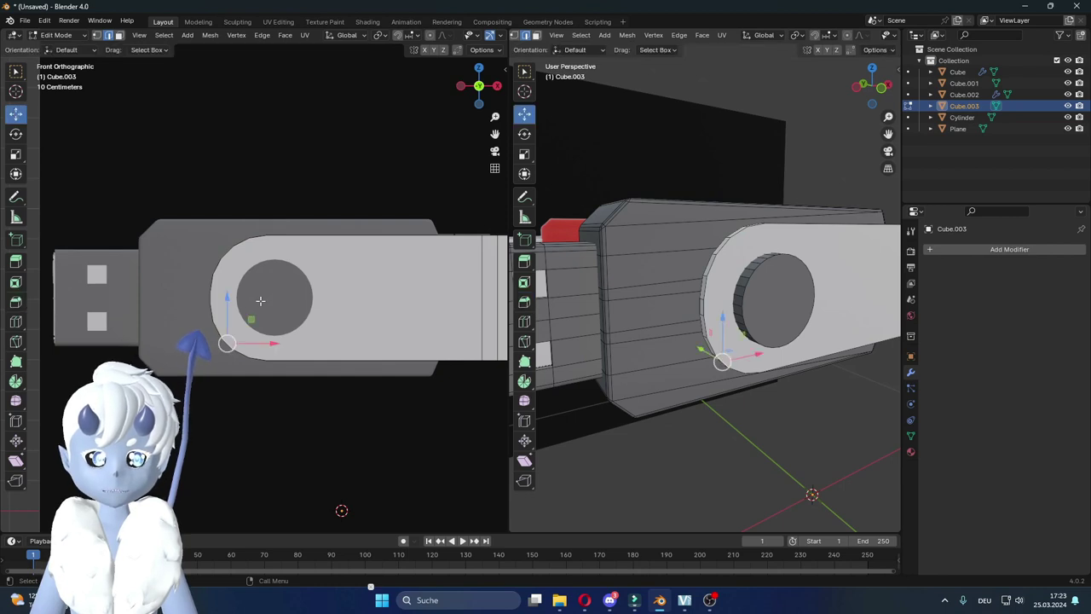
# Step: Nudge the cylinder slightly along X to centre it in the rounded end
pyautogui.press('Tab')
pyautogui.click(287, 299)
pyautogui.hotkey('shift', 'space')
pyautogui.press('s')
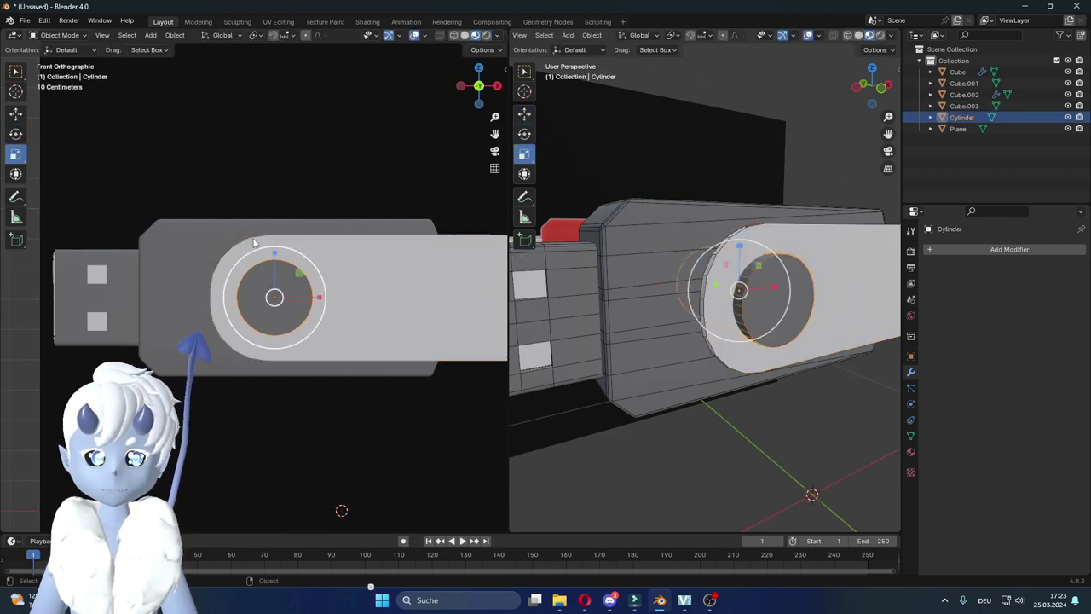
pyautogui.click(19, 114)
pyautogui.moveTo(323, 300); pyautogui.dragTo(323, 296)
pyautogui.moveTo(261, 380); pyautogui.dragTo(300, 398, button='middle')
# Step: Select Cube.003 and check its edge loops in edit mode, then return to object mode
pyautogui.click(270, 348)
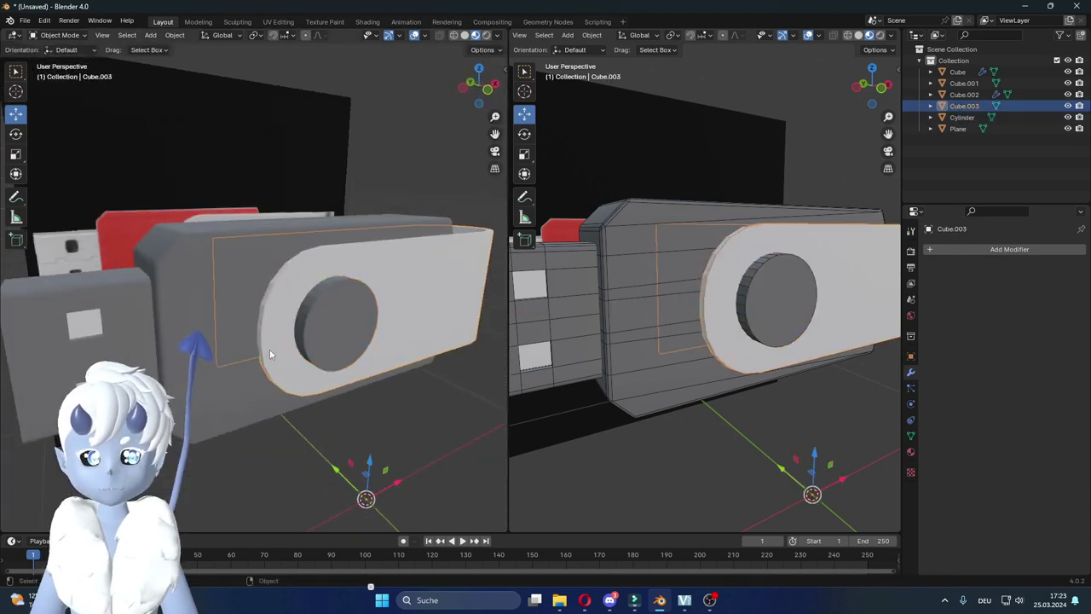
pyautogui.rightClick(269, 342)
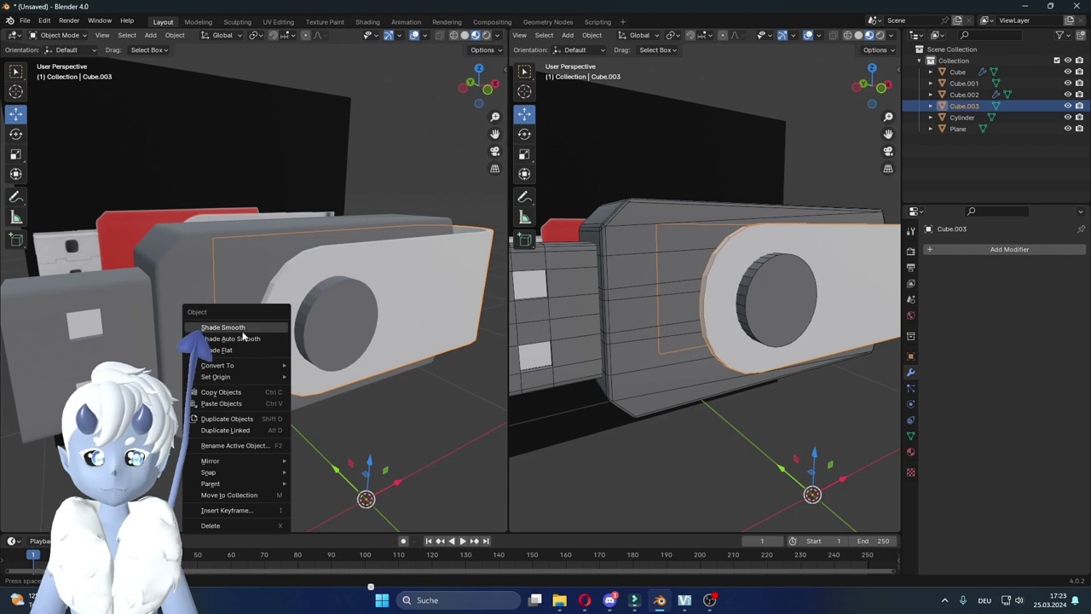
pyautogui.press('Tab')
pyautogui.keyDown('alt'); pyautogui.click(276, 279); pyautogui.keyUp('alt')
pyautogui.moveTo(279, 275); pyautogui.dragTo(304, 298, button='middle')
pyautogui.keyDown('alt'); pyautogui.click(306, 297); pyautogui.keyUp('alt')
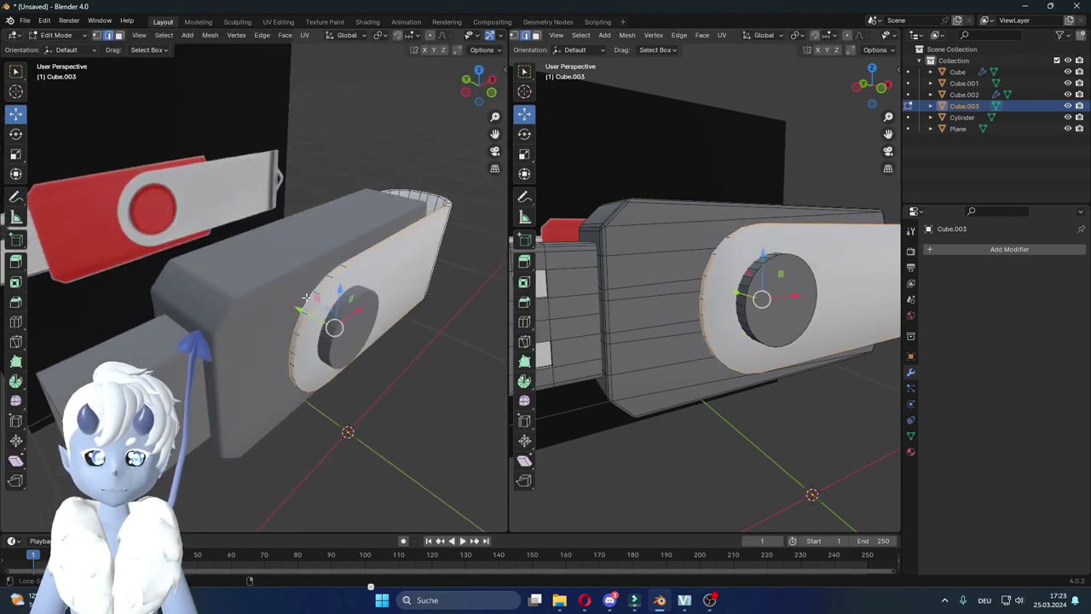
pyautogui.moveTo(367, 269); pyautogui.dragTo(415, 231, button='middle')
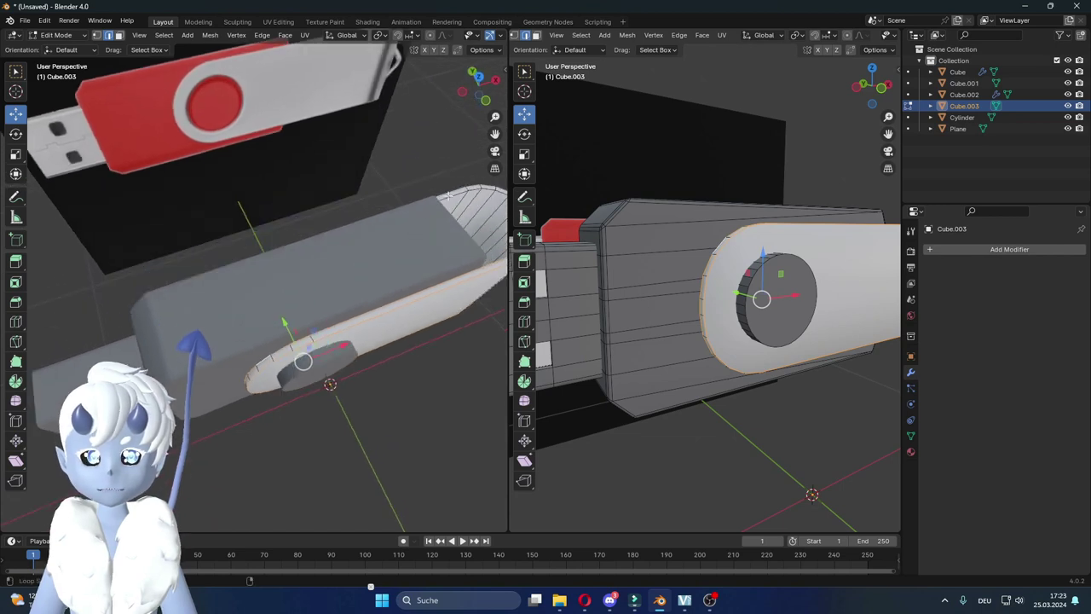
pyautogui.keyDown('alt'); pyautogui.keyDown('shift'); pyautogui.click(456, 194); pyautogui.keyUp('shift'); pyautogui.keyUp('alt')
pyautogui.keyDown('alt'); pyautogui.keyDown('shift'); pyautogui.click(453, 191); pyautogui.keyUp('shift'); pyautogui.keyUp('alt')
pyautogui.moveTo(452, 191)
pyautogui.mouseDown(button='middle')
pyautogui.moveTo(340, 232)
pyautogui.moveTo(276, 201)
pyautogui.mouseUp(button='middle')
pyautogui.keyDown('alt'); pyautogui.click(276, 200); pyautogui.keyUp('alt')
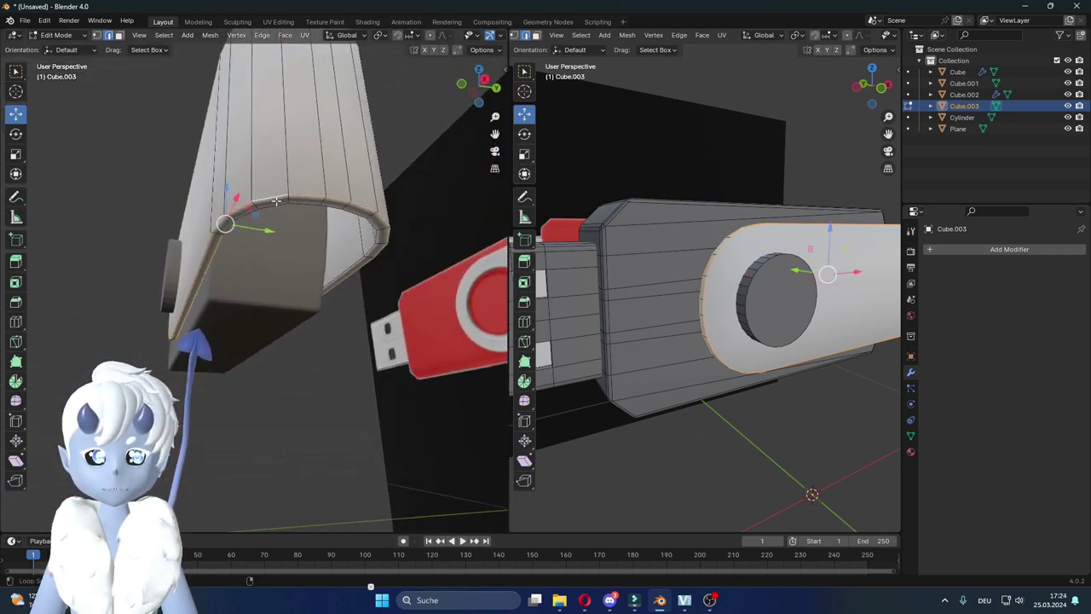
pyautogui.keyDown('alt'); pyautogui.keyDown('shift'); pyautogui.click(272, 202); pyautogui.keyUp('shift'); pyautogui.keyUp('alt')
pyautogui.moveTo(272, 202)
pyautogui.mouseDown(button='middle')
pyautogui.moveTo(359, 275)
pyautogui.moveTo(406, 246)
pyautogui.moveTo(270, 253)
pyautogui.moveTo(253, 264)
pyautogui.moveTo(269, 303)
pyautogui.mouseUp(button='middle')
pyautogui.press('Tab')
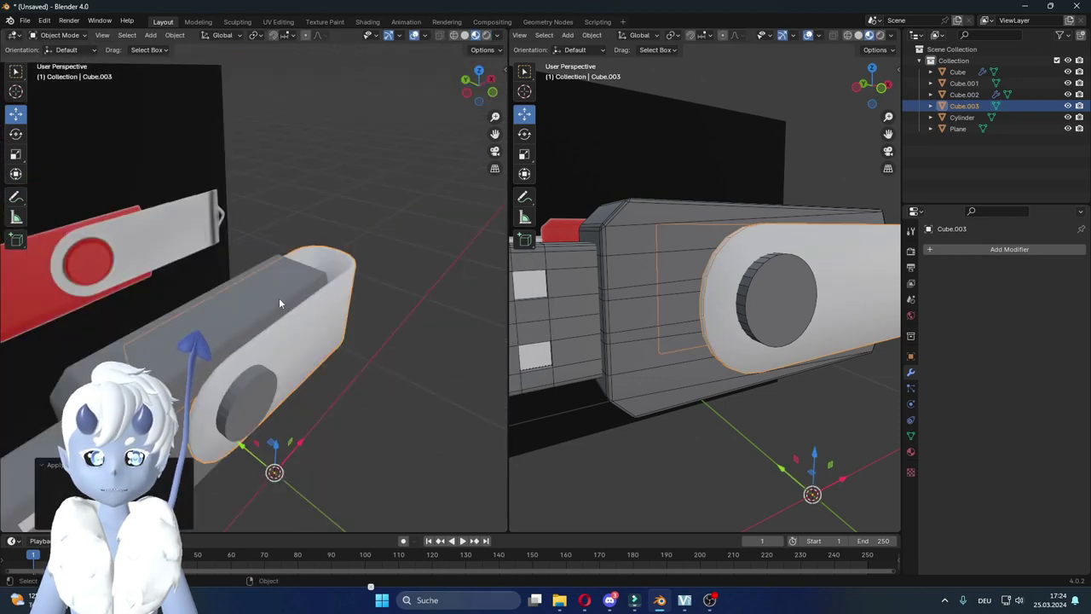
# Step: Set Cube.003's origin to geometry, view it from the top and enter edit mode
pyautogui.rightClick(334, 300)
pyautogui.moveTo(282, 348)
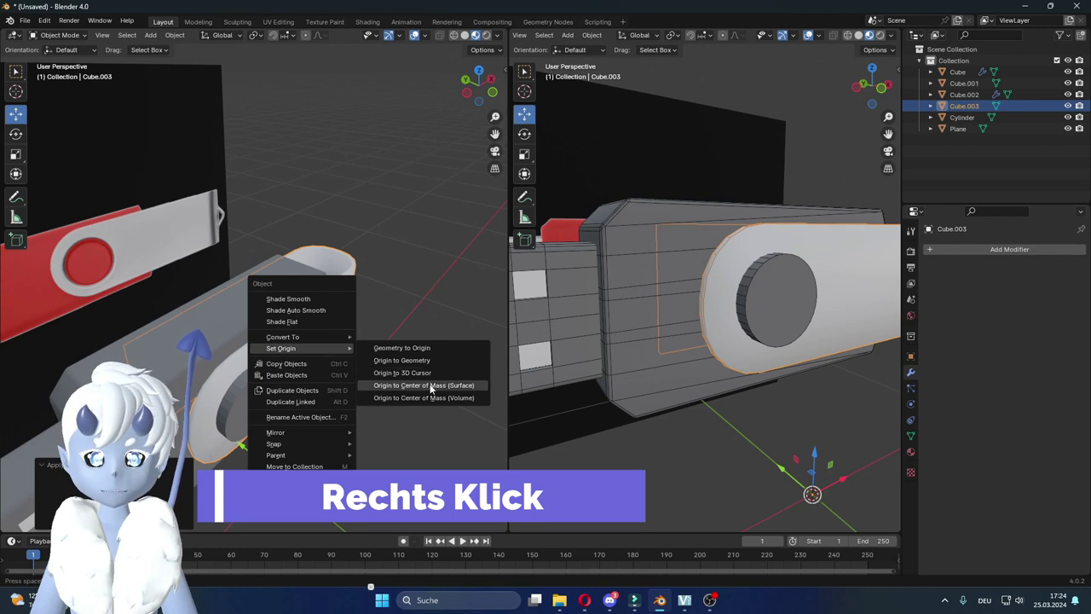
pyautogui.click(429, 385)
pyautogui.moveTo(431, 390); pyautogui.dragTo(273, 313, button='middle')
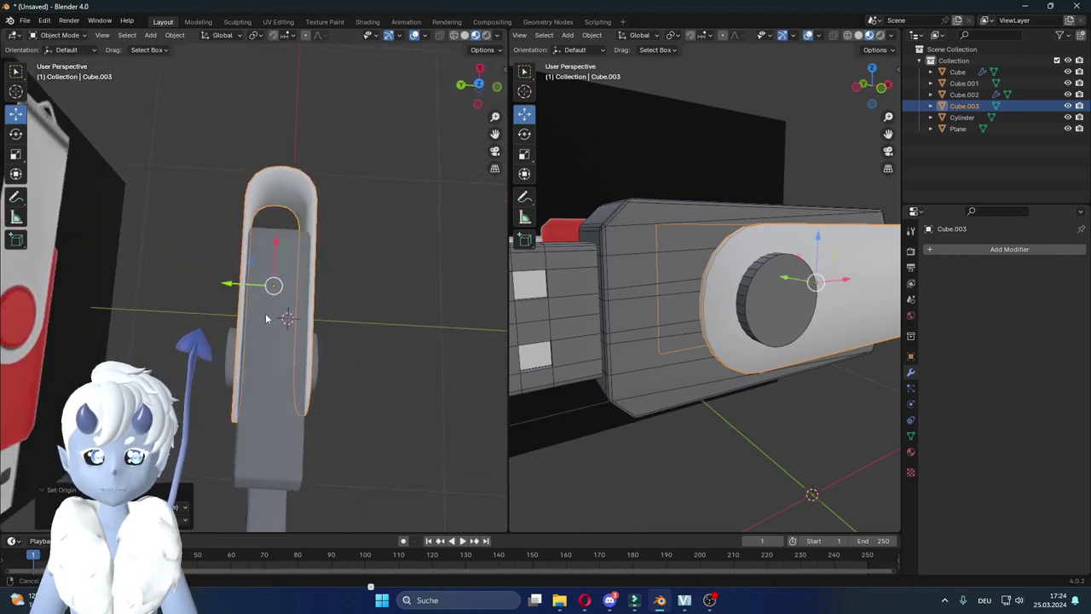
pyautogui.moveTo(273, 314)
pyautogui.keyDown('alt'); pyautogui.mouseDown(button='middle')
pyautogui.moveTo(271, 348)
pyautogui.moveTo(258, 275)
pyautogui.mouseUp(button='middle'); pyautogui.keyUp('alt')
pyautogui.press('Tab')
pyautogui.scroll(4, 198, 205)
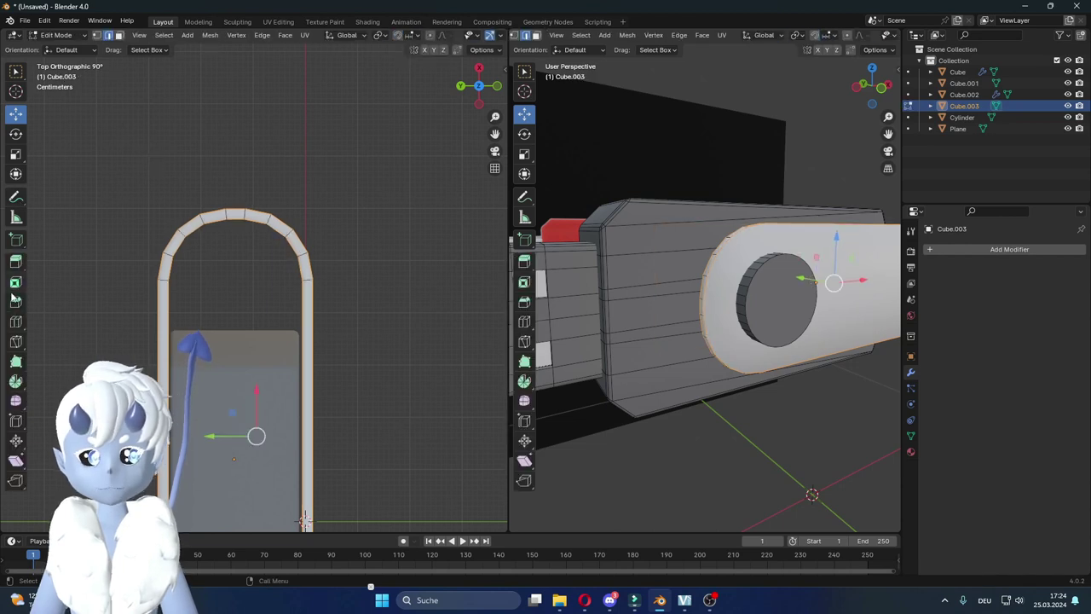
# Step: Loop-cut the top of the plate's arch and delete that new loop
pyautogui.click(16, 319)
pyautogui.click(304, 519)
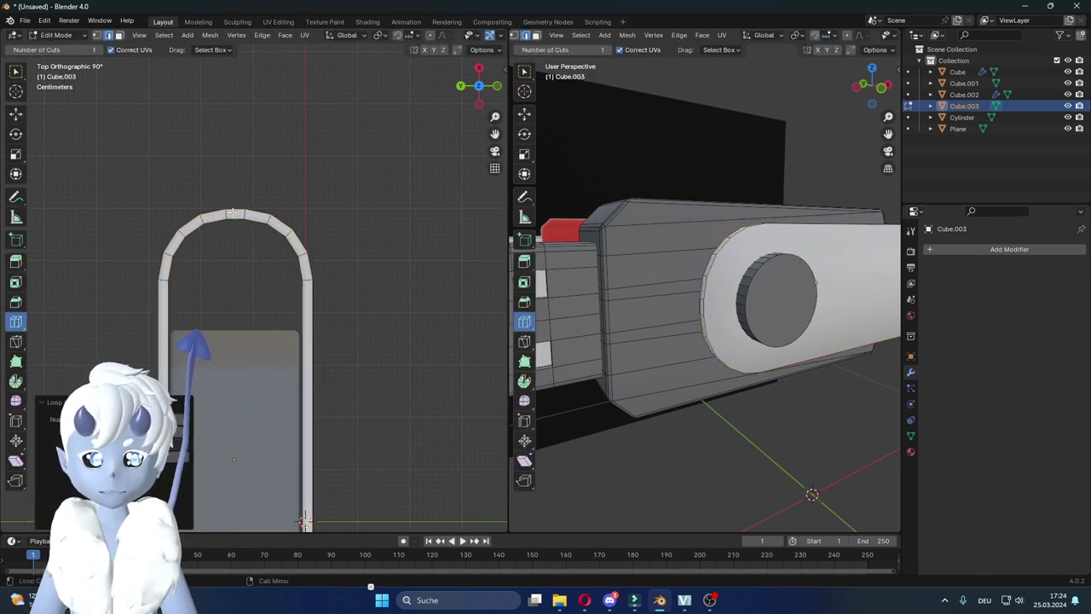
pyautogui.click(119, 34)
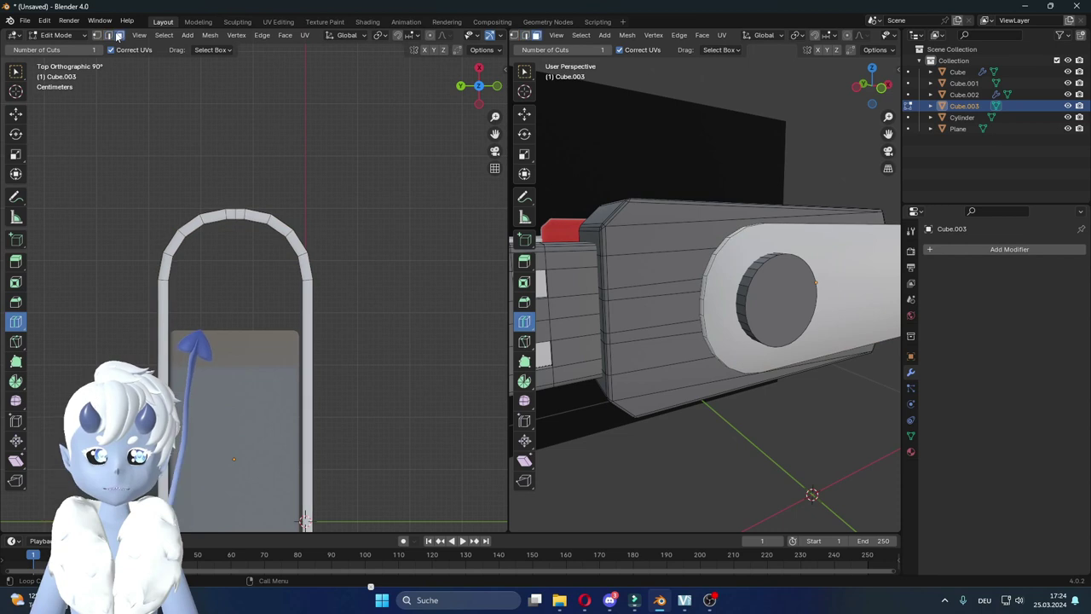
pyautogui.click(17, 115)
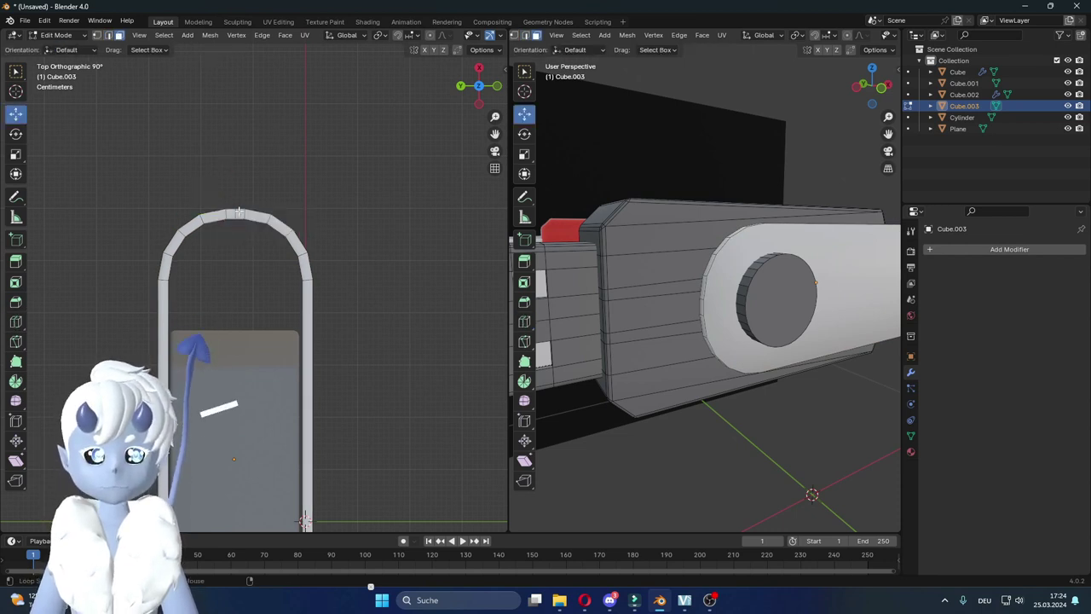
pyautogui.click(287, 146)
pyautogui.moveTo(648, 248)
pyautogui.mouseDown(button='middle')
pyautogui.moveTo(682, 242)
pyautogui.moveTo(662, 267)
pyautogui.moveTo(689, 288)
pyautogui.mouseUp(button='middle')
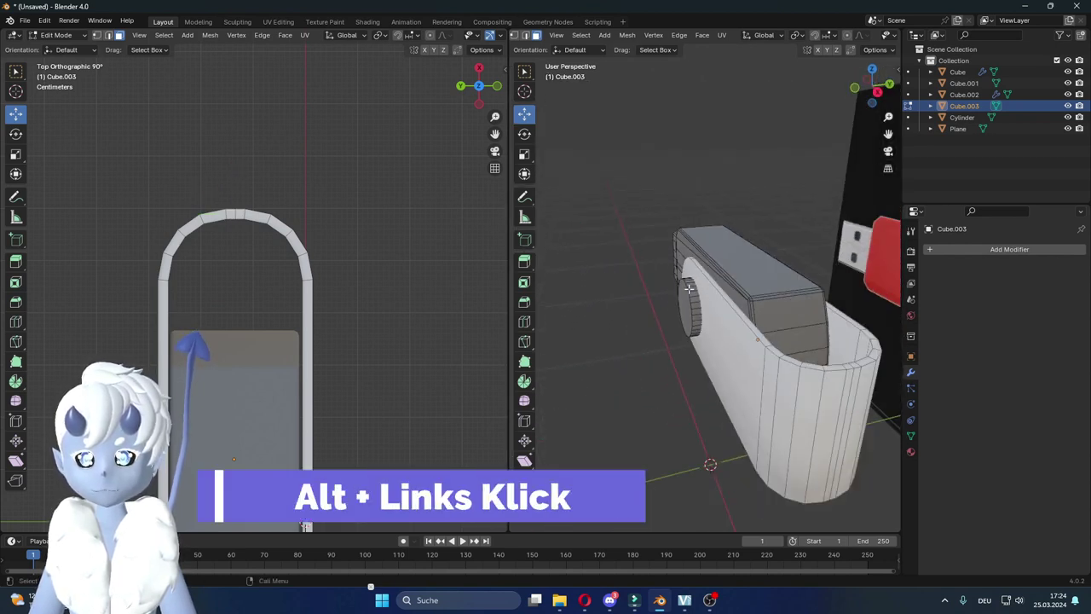
pyautogui.keyDown('alt'); pyautogui.click(231, 212); pyautogui.keyUp('alt')
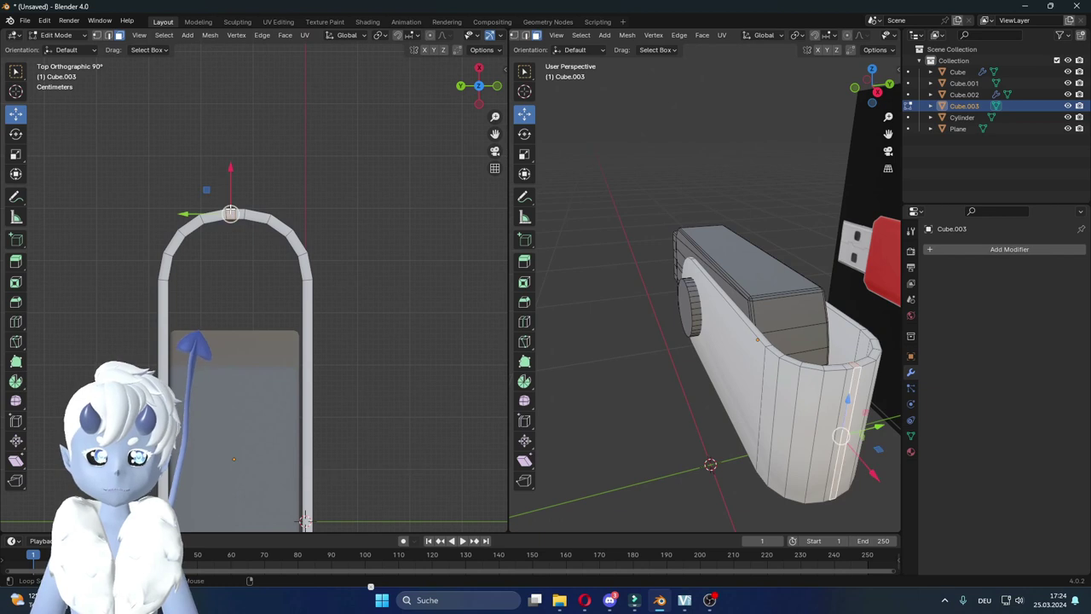
pyautogui.press('x')
pyautogui.click(478, 284)
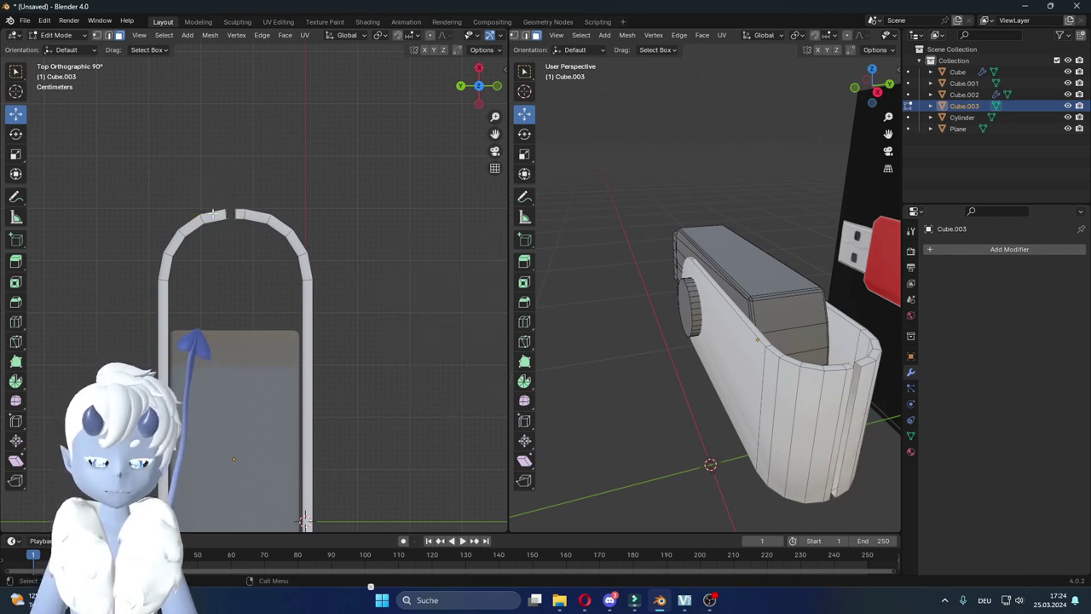
# Step: Select the left arch half with L and delete it, leaving one side arm
pyautogui.press('l')
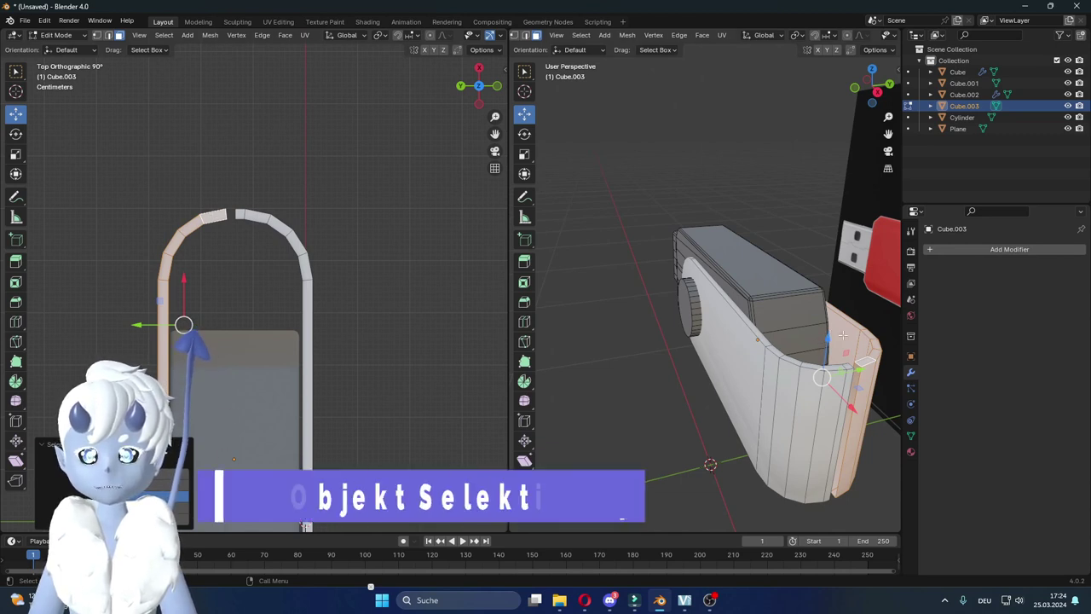
pyautogui.click(774, 321)
pyautogui.click(161, 317)
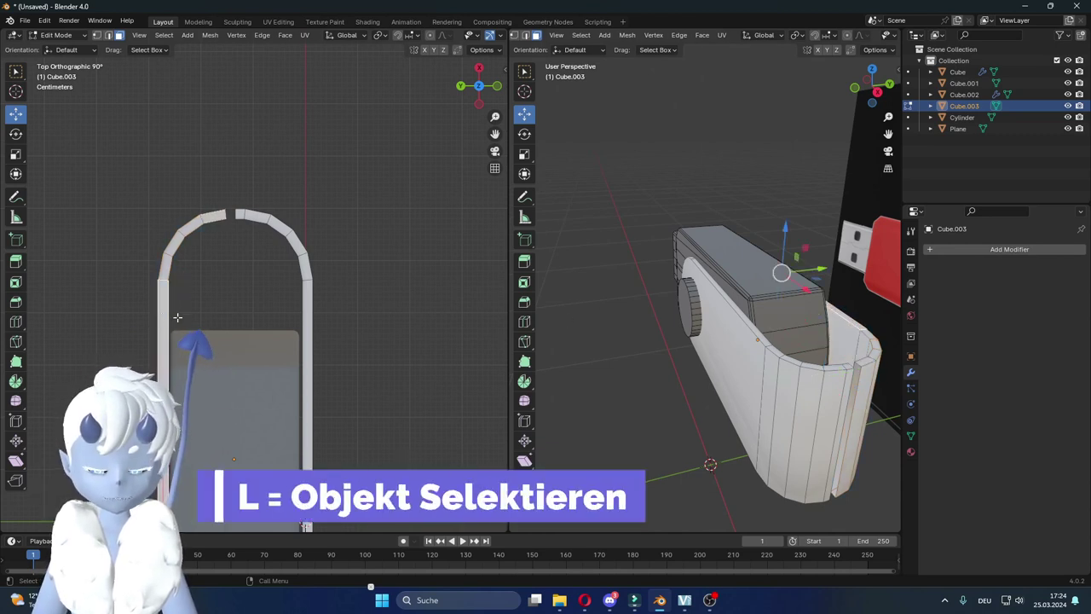
pyautogui.press('l')
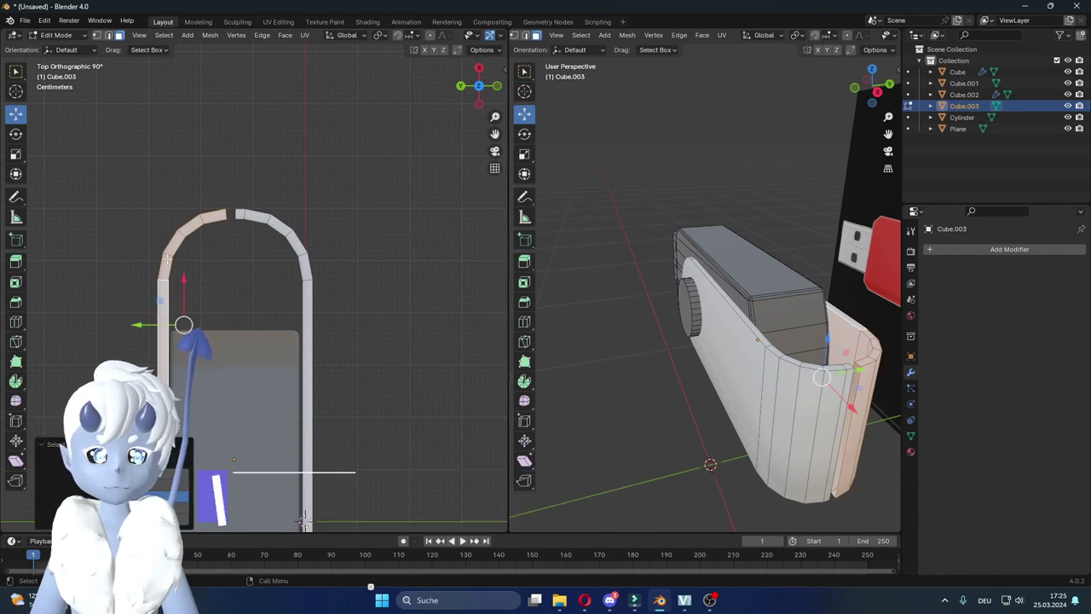
pyautogui.press('x')
pyautogui.click(150, 258)
pyautogui.scroll(-3, 150, 257)
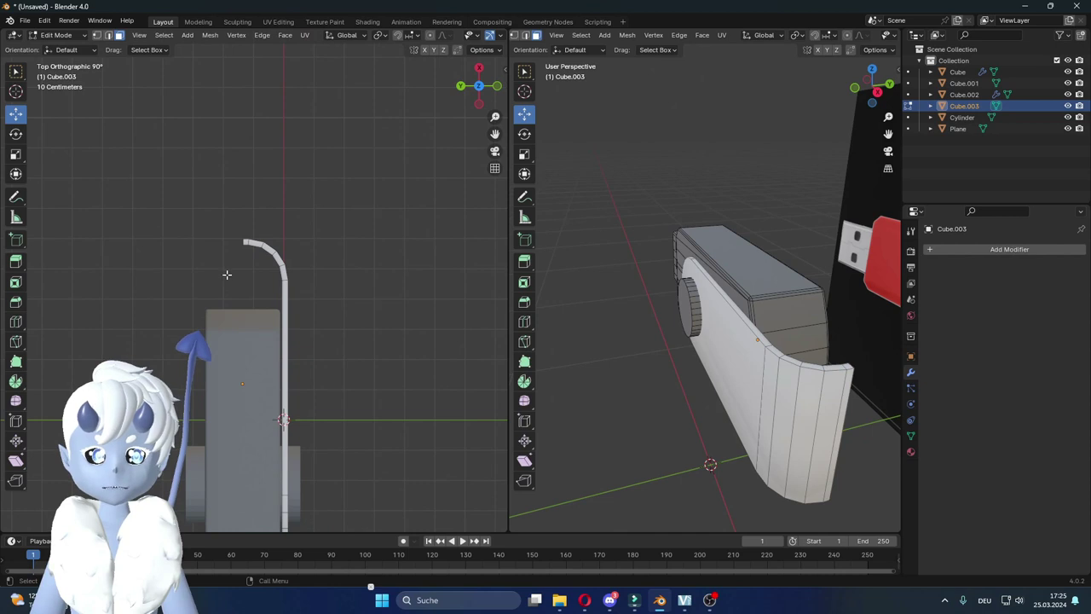
pyautogui.press('Tab')
# Step: Add a Mirror modifier to Cube.003 mirroring on Y only, with X disabled
pyautogui.click(974, 251)
pyautogui.moveTo(933, 251)
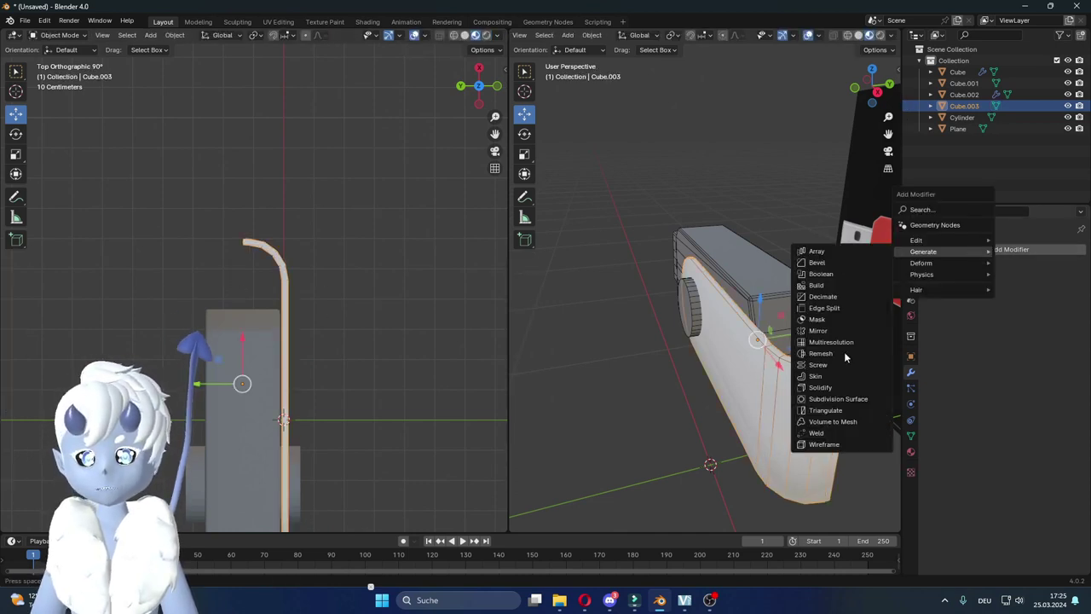
pyautogui.click(818, 331)
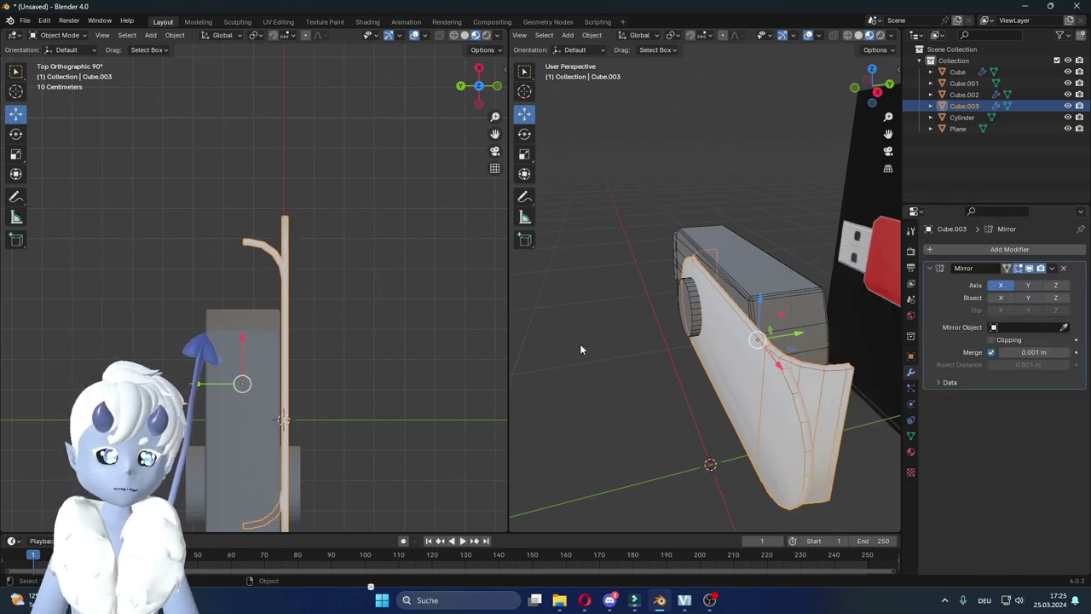
pyautogui.scroll(-3, 482, 345)
pyautogui.keyDown('shift'); pyautogui.moveTo(401, 351); pyautogui.dragTo(440, 324, button='middle'); pyautogui.keyUp('shift')
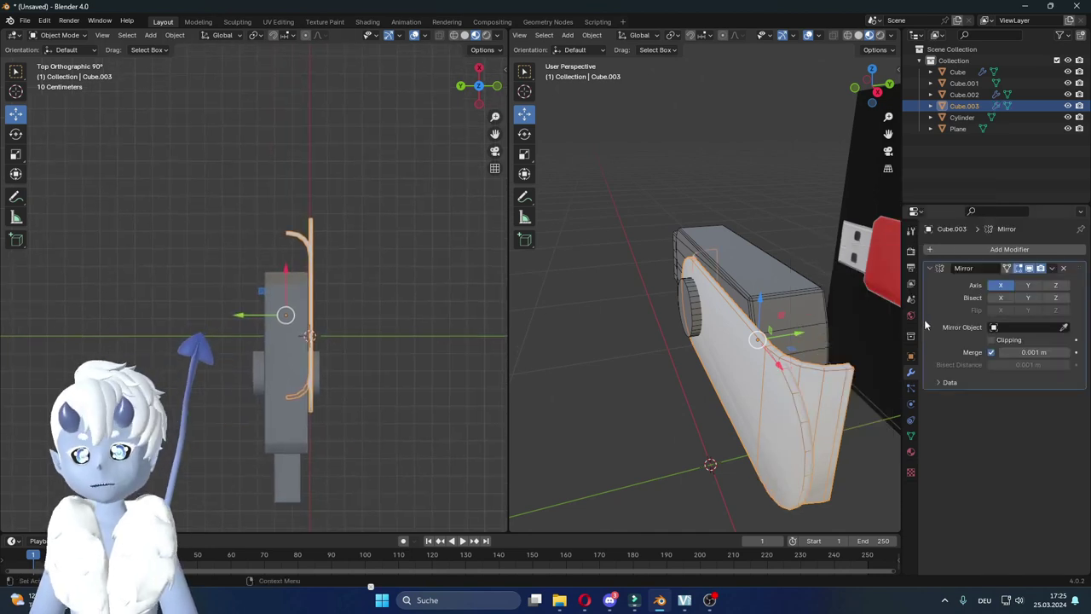
pyautogui.click(1029, 287)
pyautogui.click(1001, 287)
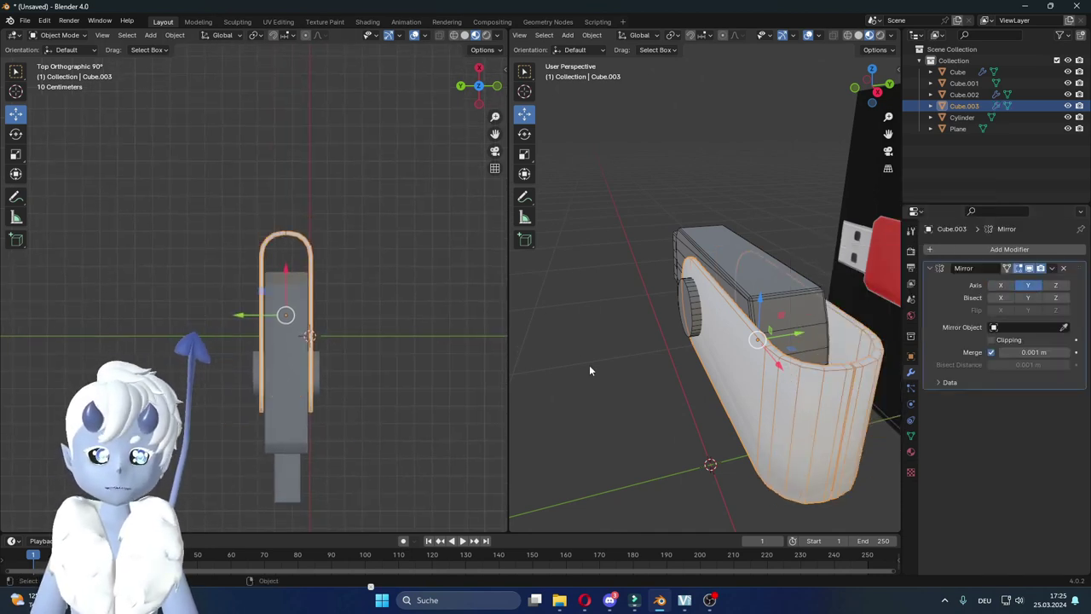
pyautogui.scroll(5, 288, 298)
pyautogui.scroll(2, 341, 221)
pyautogui.keyDown('shift'); pyautogui.moveTo(358, 187); pyautogui.dragTo(290, 305, button='middle'); pyautogui.keyUp('shift')
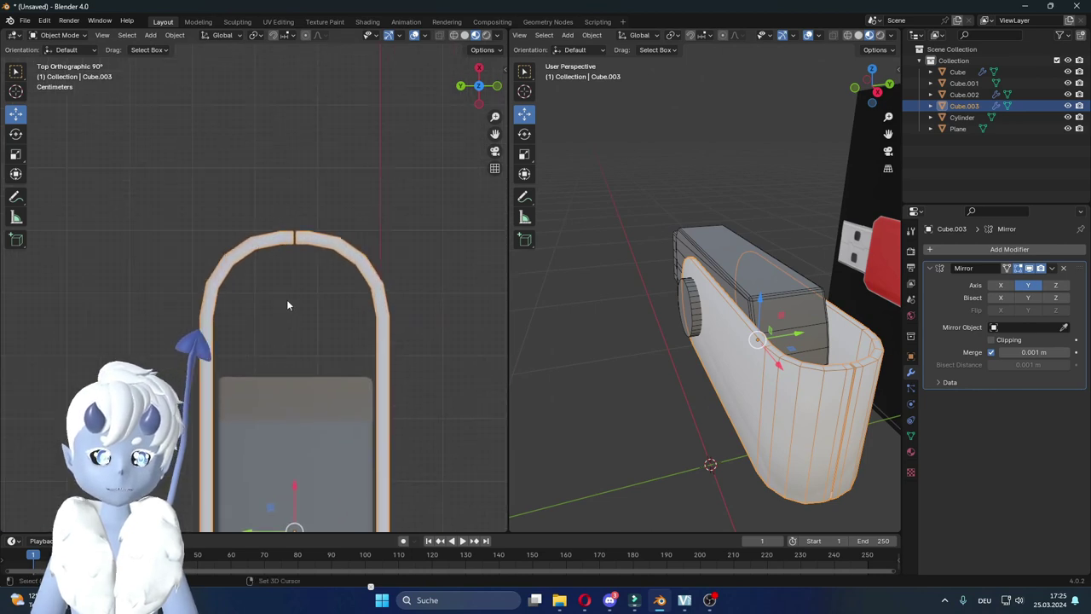
# Step: Zoom in on the arch-top gap of the cap and select a vertex there in Edit Mode
pyautogui.scroll(3, 315, 265)
pyautogui.keyDown('shift'); pyautogui.moveTo(342, 223); pyautogui.dragTo(324, 307, button='middle'); pyautogui.keyUp('shift')
pyautogui.scroll(3, 344, 261)
pyautogui.press('Tab')
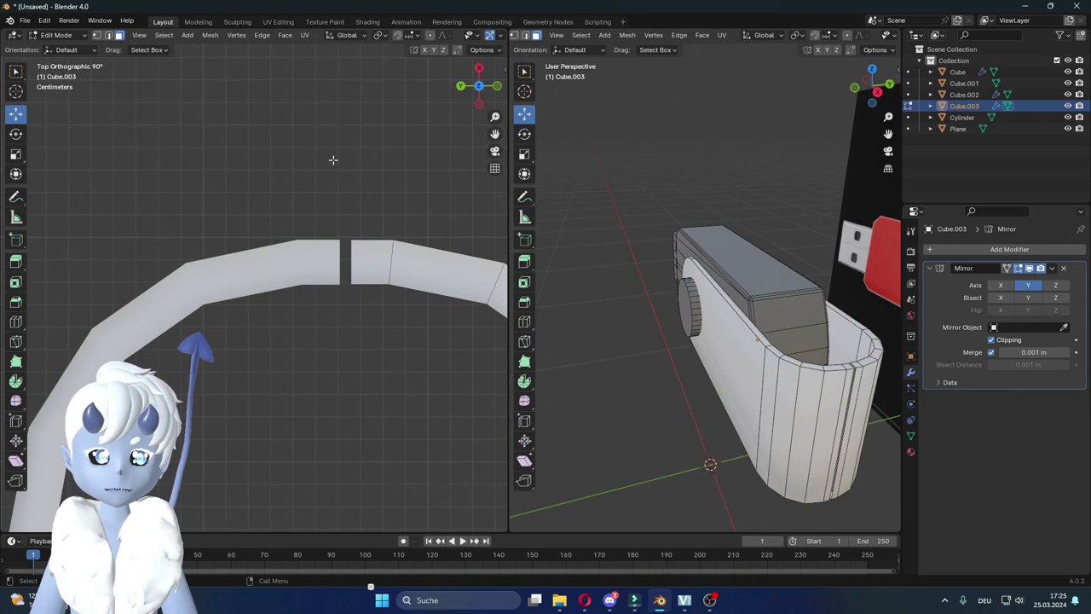
pyautogui.moveTo(352, 266); pyautogui.dragTo(363, 217, button='middle')
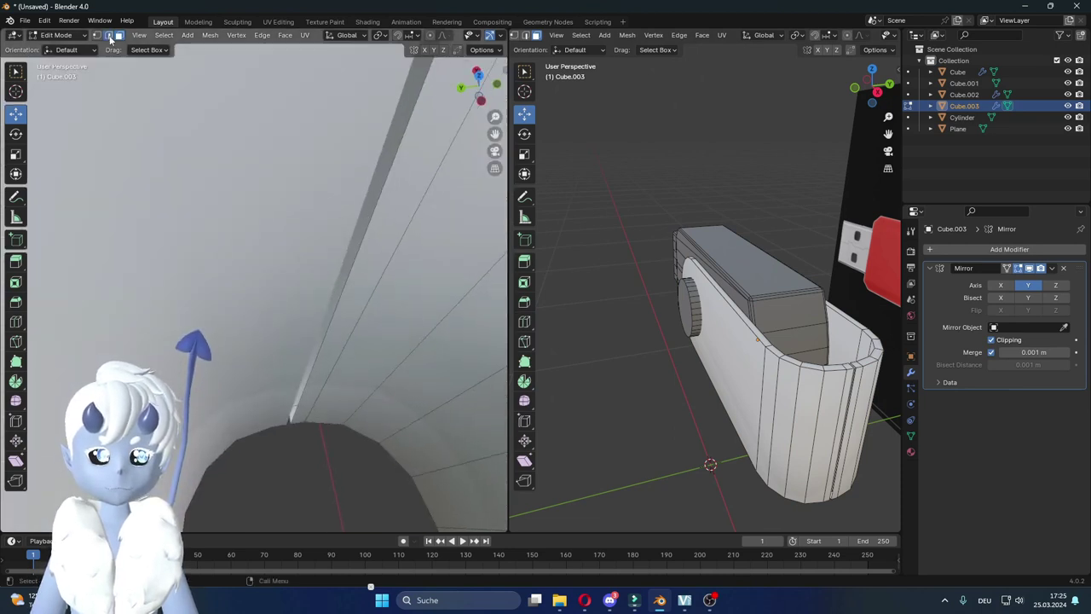
pyautogui.moveTo(344, 291); pyautogui.dragTo(282, 309, button='middle')
pyautogui.click(310, 304)
# Step: Move the arch-top vertex along Y, then cancel a trial vertical move
pyautogui.press('g')
pyautogui.press('y')
pyautogui.click(280, 305)
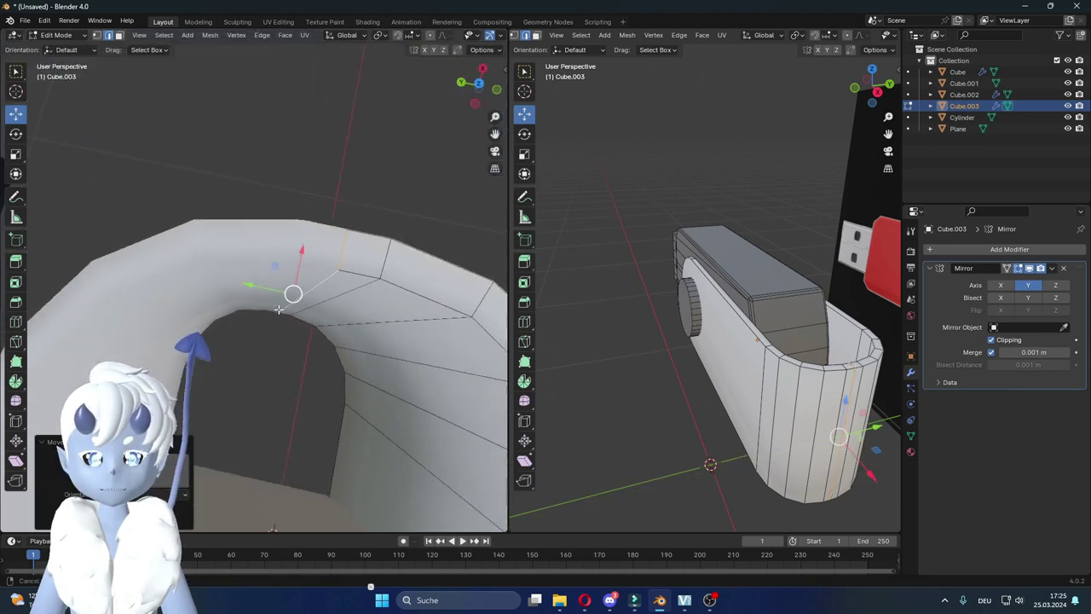
pyautogui.press('g')
pyautogui.press('z')
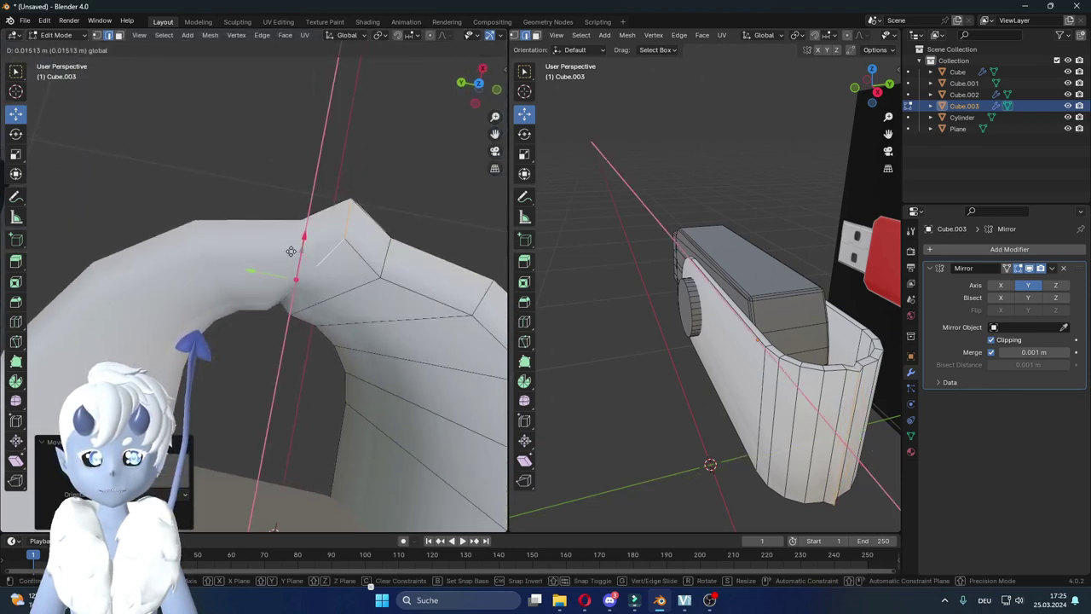
pyautogui.press('Escape')
# Step: Try another Y-axis vertex move and drag at the arch top, then undo it
pyautogui.press('g')
pyautogui.press('y')
pyautogui.click(252, 293)
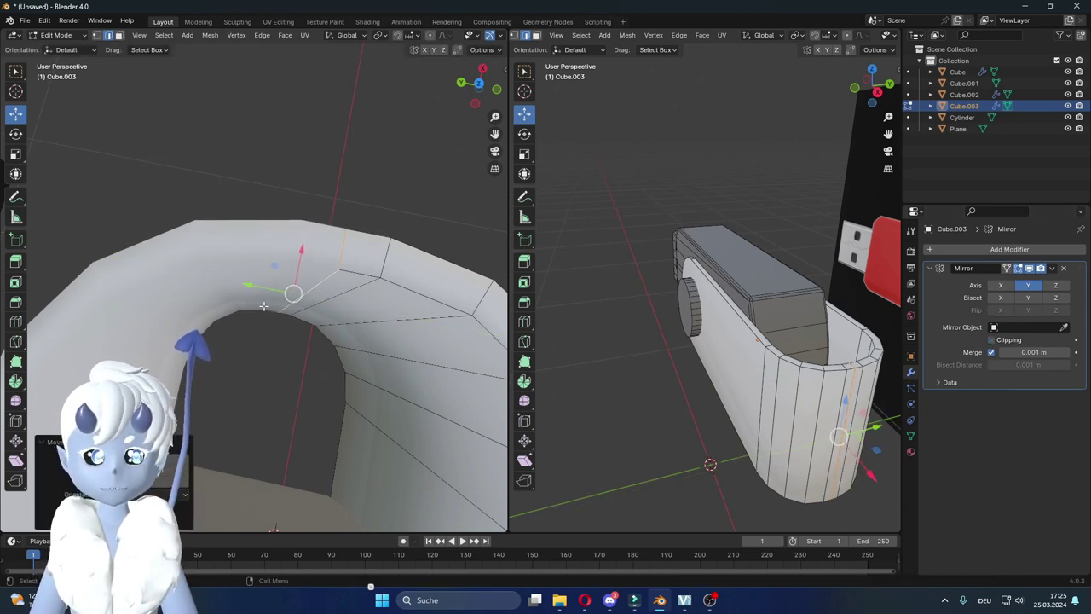
pyautogui.moveTo(255, 286); pyautogui.dragTo(111, 260)
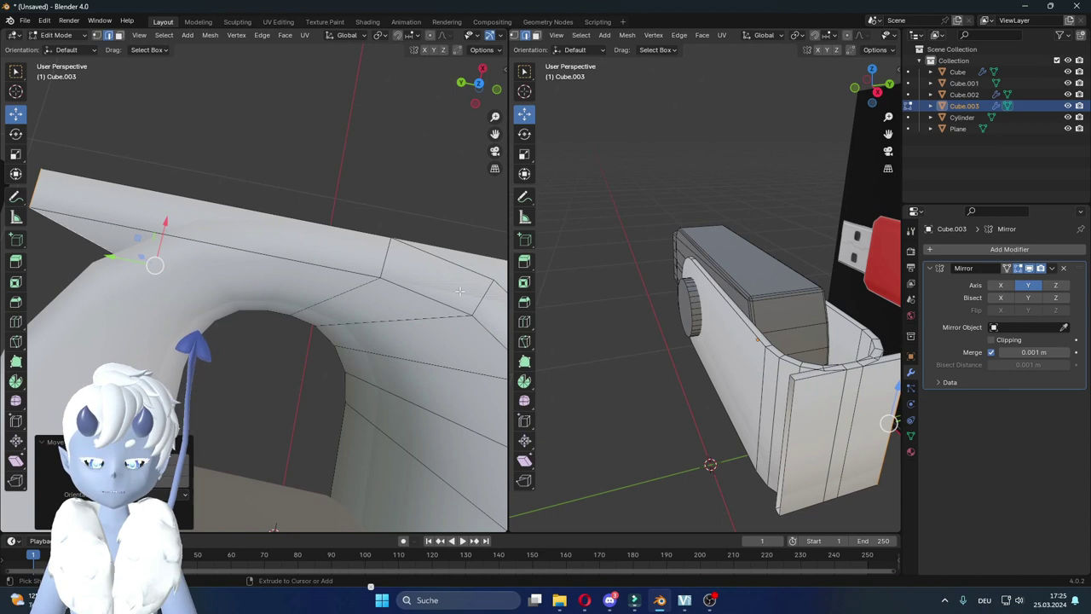
pyautogui.hotkey('ctrl', 'z')
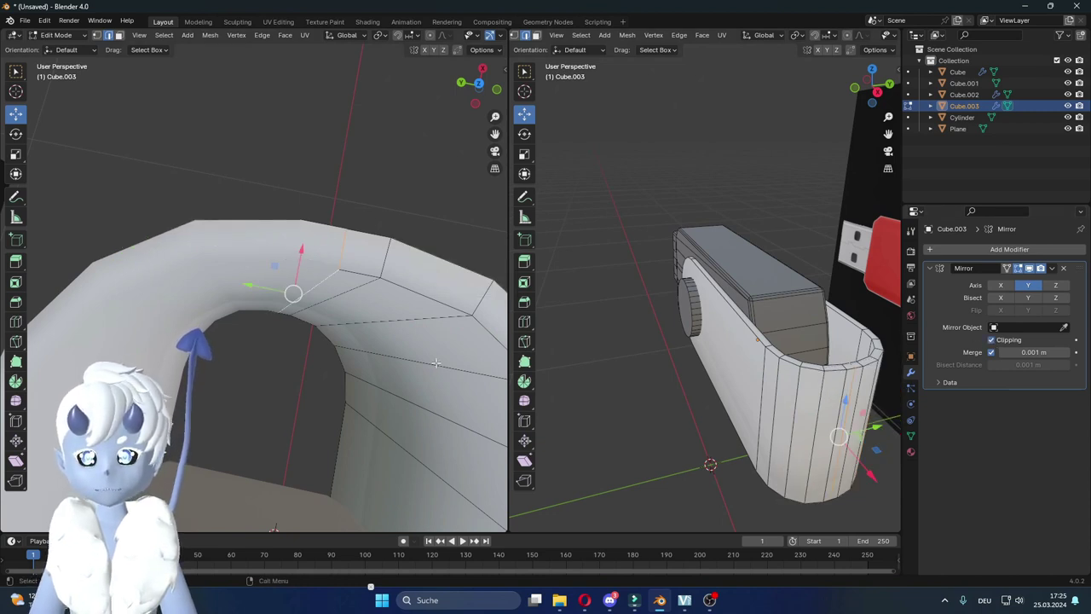
# Step: Return the cap to Object Mode and view it from the side
pyautogui.scroll(-5, 446, 364)
pyautogui.moveTo(333, 357); pyautogui.dragTo(354, 344, button='middle')
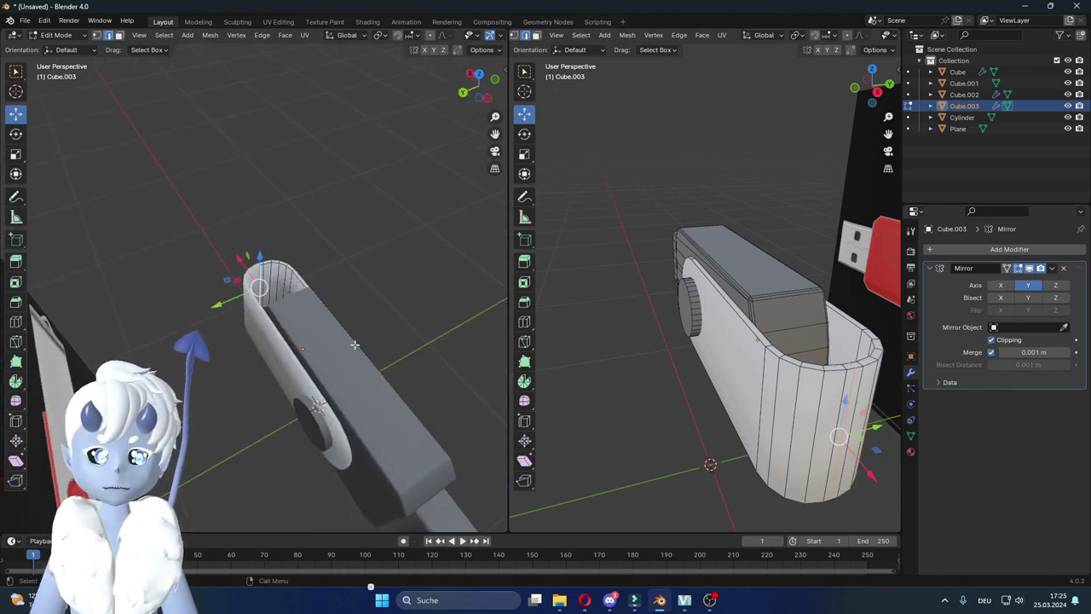
pyautogui.press('Tab')
pyautogui.moveTo(281, 318); pyautogui.dragTo(298, 371, button='middle')
pyautogui.scroll(3, 306, 375)
pyautogui.scroll(3, 268, 362)
pyautogui.moveTo(270, 361); pyautogui.dragTo(272, 348, button='middle')
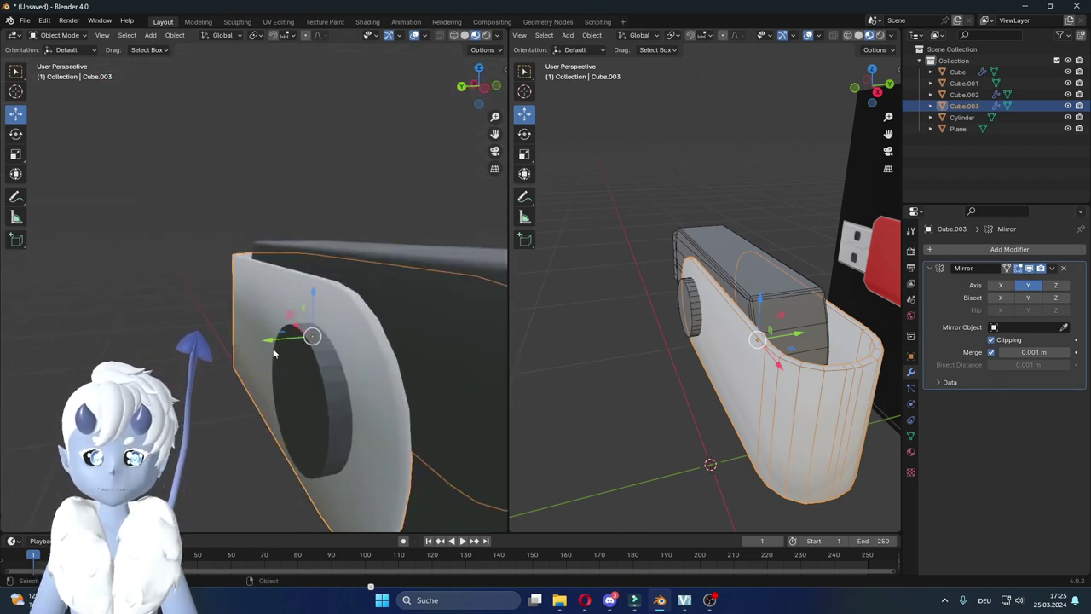
# Step: Apply the Mirror modifier on the cap and dissolve the stray rim vertex in Edit Mode
pyautogui.click(1051, 268)
pyautogui.click(1022, 283)
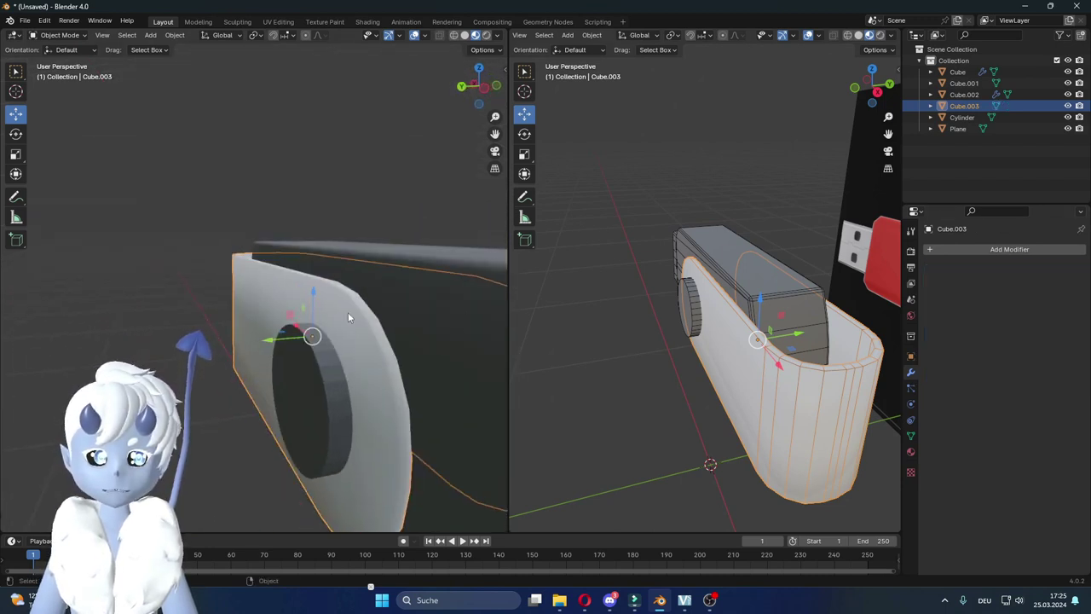
pyautogui.press('Tab')
pyautogui.hotkey('ctrl', 'x')
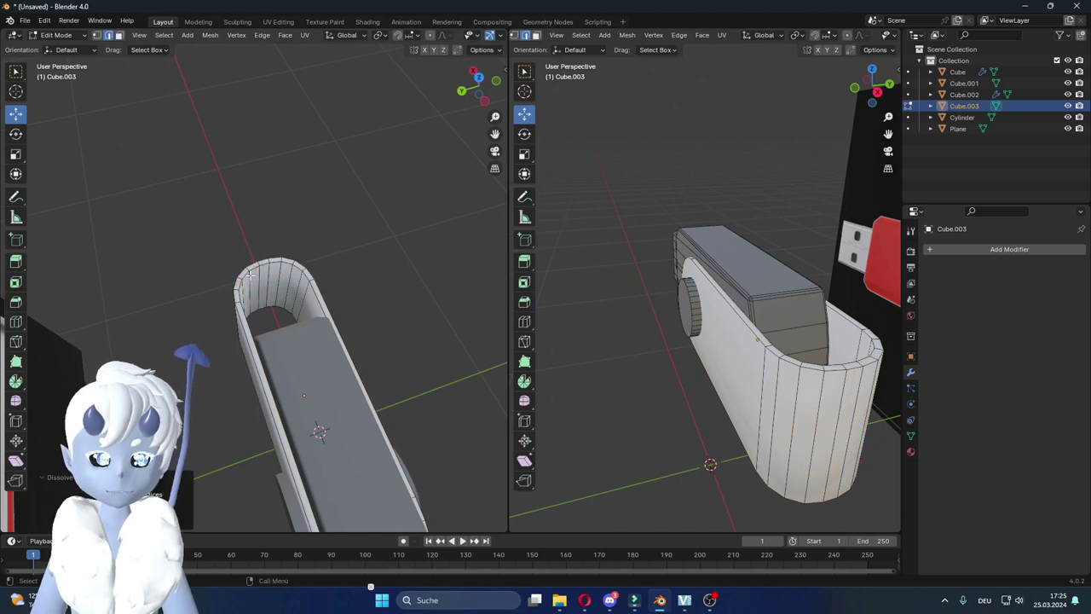
# Step: Select the cap's rim edge loops, mark them sharp, and return to Object Mode
pyautogui.keyDown('alt'); pyautogui.click(244, 278); pyautogui.keyUp('alt')
pyautogui.moveTo(244, 279)
pyautogui.mouseDown(button='middle')
pyautogui.moveTo(248, 226)
pyautogui.moveTo(293, 275)
pyautogui.mouseUp(button='middle')
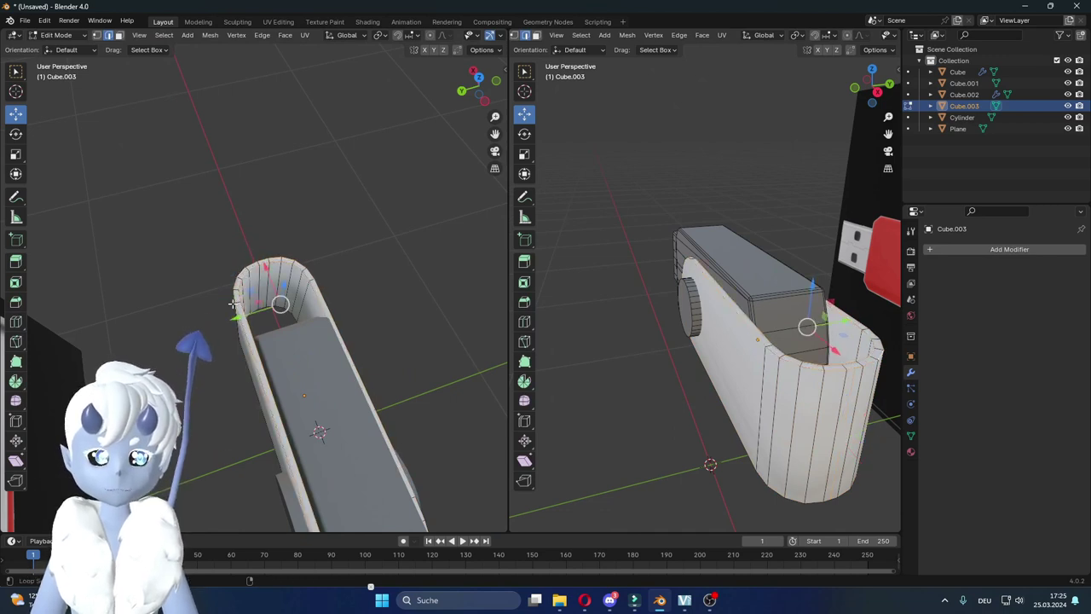
pyautogui.keyDown('alt'); pyautogui.click(353, 316); pyautogui.keyUp('alt')
pyautogui.moveTo(353, 315)
pyautogui.mouseDown(button='middle')
pyautogui.moveTo(322, 319)
pyautogui.moveTo(329, 307)
pyautogui.moveTo(250, 349)
pyautogui.moveTo(451, 336)
pyautogui.moveTo(264, 359)
pyautogui.moveTo(369, 326)
pyautogui.moveTo(389, 302)
pyautogui.mouseUp(button='middle')
pyautogui.keyDown('alt'); pyautogui.click(251, 350); pyautogui.keyUp('alt')
pyautogui.keyDown('alt'); pyautogui.keyDown('shift'); pyautogui.click(244, 346); pyautogui.keyUp('shift'); pyautogui.keyUp('alt')
pyautogui.keyDown('alt'); pyautogui.click(102, 307); pyautogui.keyUp('alt')
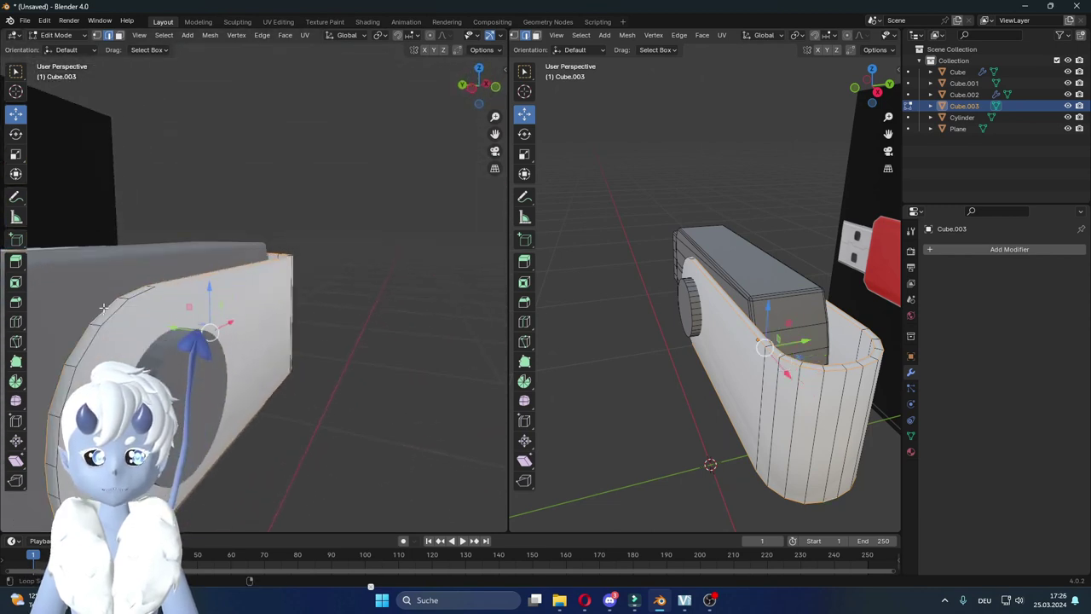
pyautogui.keyDown('alt'); pyautogui.click(117, 318); pyautogui.keyUp('alt')
pyautogui.rightClick(331, 306)
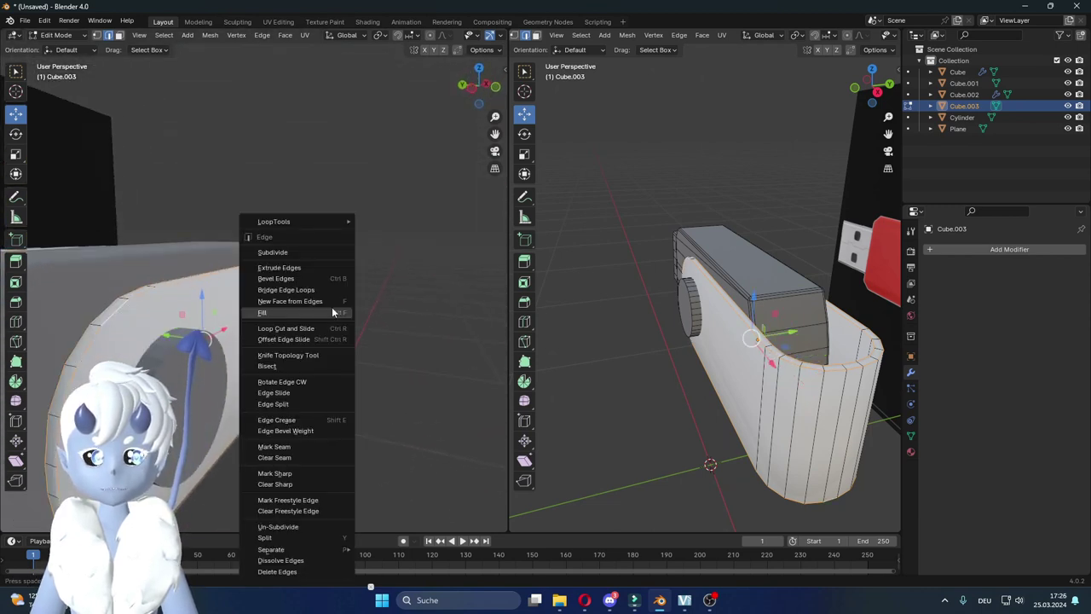
pyautogui.click(307, 468)
pyautogui.press('Tab')
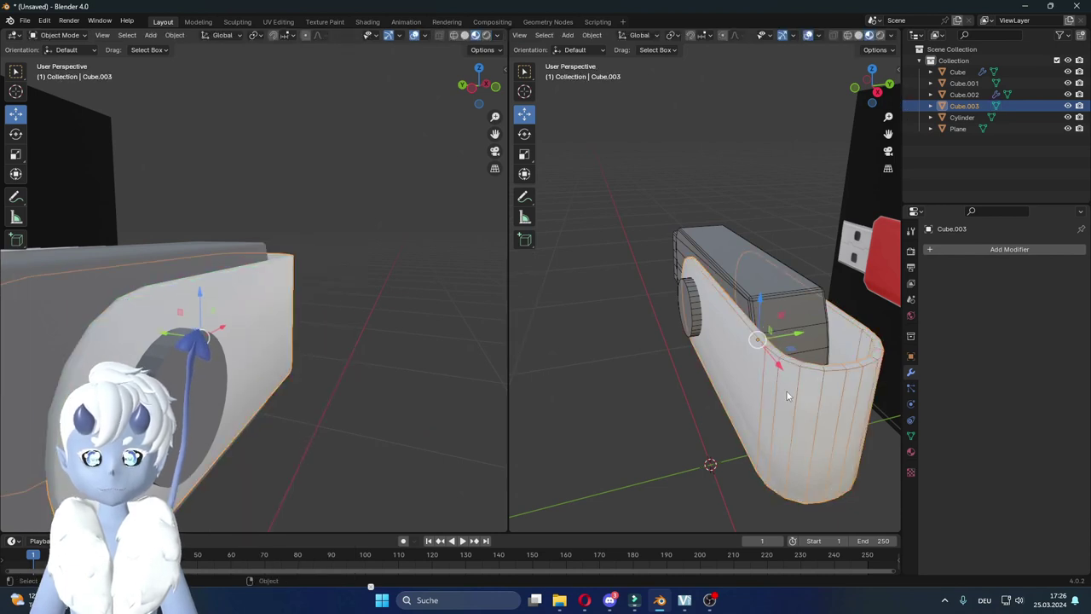
# Step: Turn on Auto Smooth for the cap with a 90° angle in Object Data properties
pyautogui.click(911, 436)
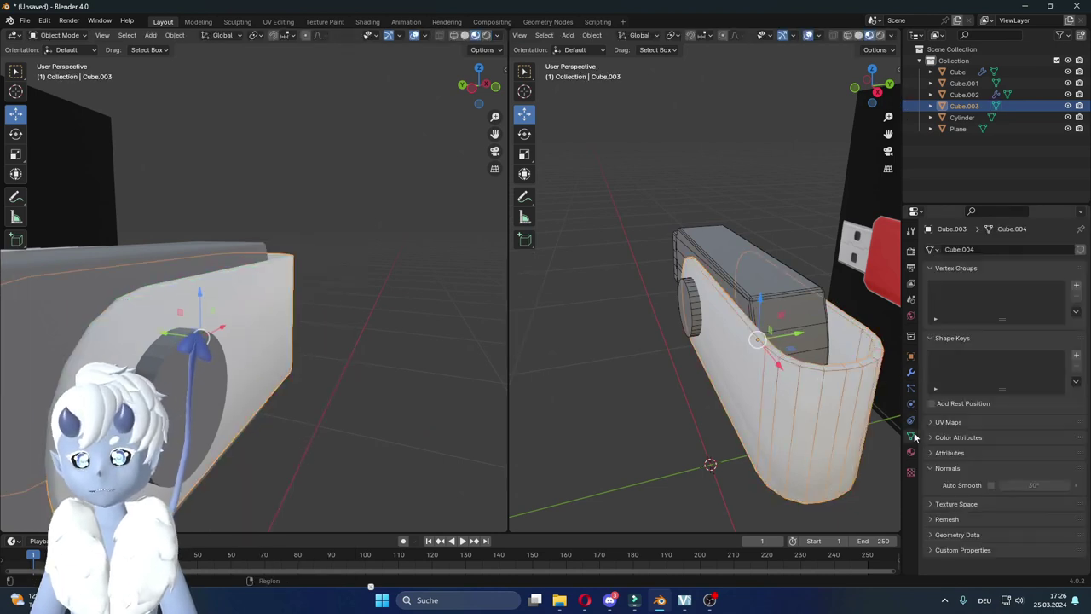
pyautogui.click(991, 485)
pyautogui.click(1025, 484)
pyautogui.write('90')
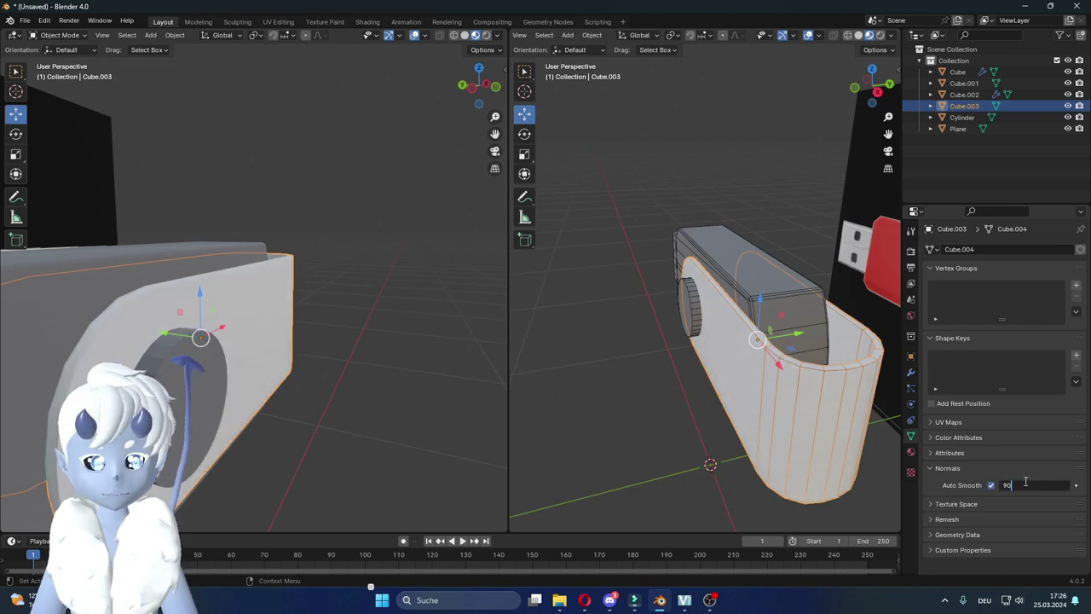
pyautogui.press('Return')
pyautogui.scroll(-2, 240, 416)
pyautogui.press('Tab')
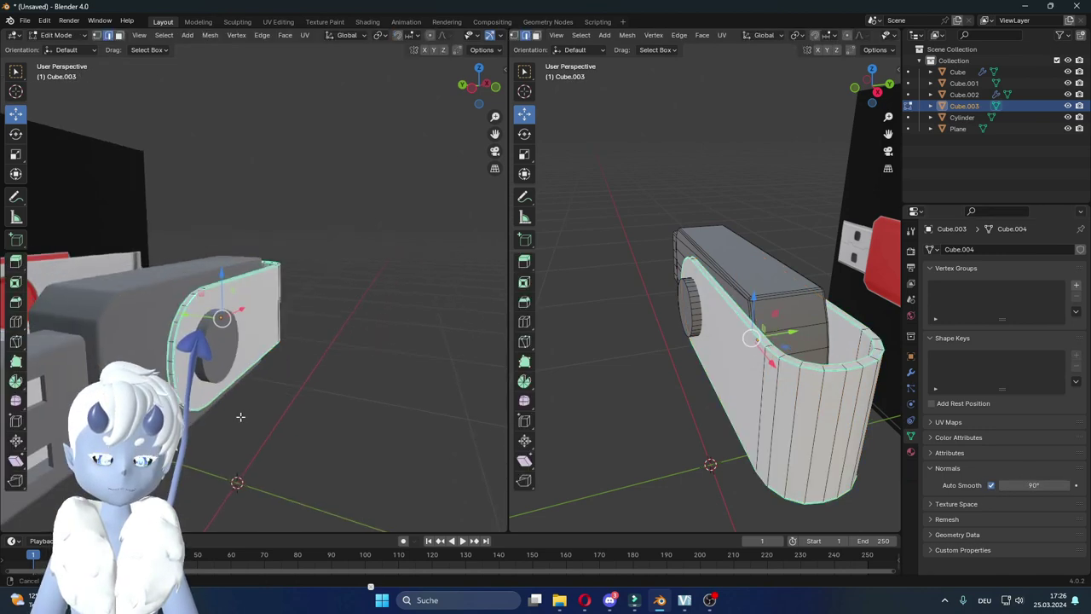
pyautogui.press('Tab')
# Step: Apply Shade Auto Smooth to the cap from the object context menu
pyautogui.click(225, 414)
pyautogui.moveTo(225, 415)
pyautogui.mouseDown(button='middle')
pyautogui.moveTo(259, 383)
pyautogui.moveTo(339, 403)
pyautogui.moveTo(246, 308)
pyautogui.mouseUp(button='middle')
pyautogui.click(245, 307)
pyautogui.rightClick(245, 308)
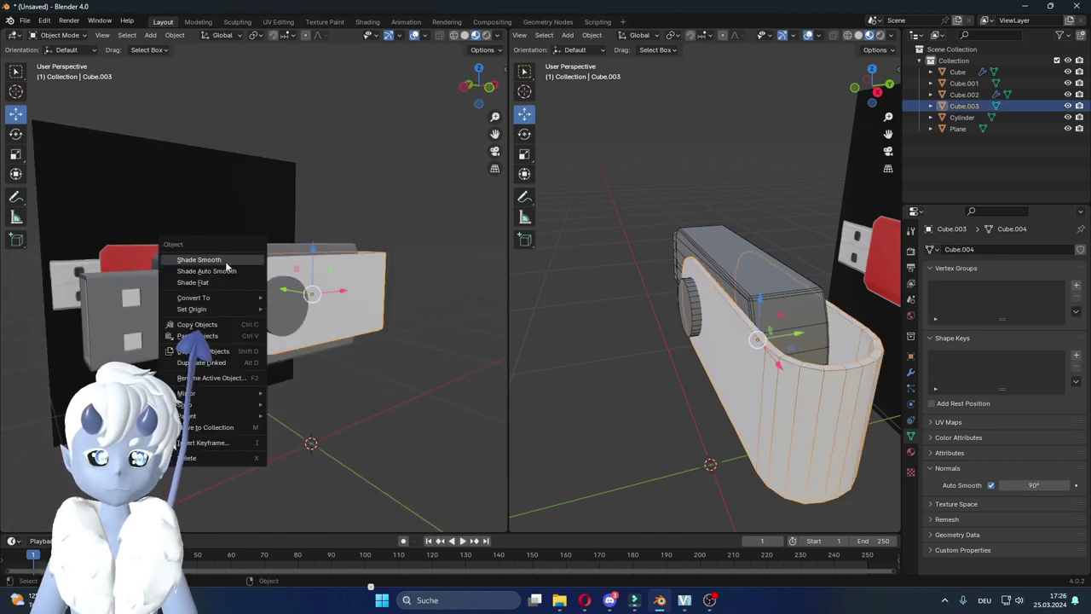
pyautogui.click(227, 270)
# Step: Re-enable Auto Smooth at 90° on the cap and select the swivel pin cylinder
pyautogui.click(331, 416)
pyautogui.moveTo(331, 416)
pyautogui.mouseDown(button='middle')
pyautogui.moveTo(361, 425)
pyautogui.moveTo(370, 369)
pyautogui.mouseUp(button='middle')
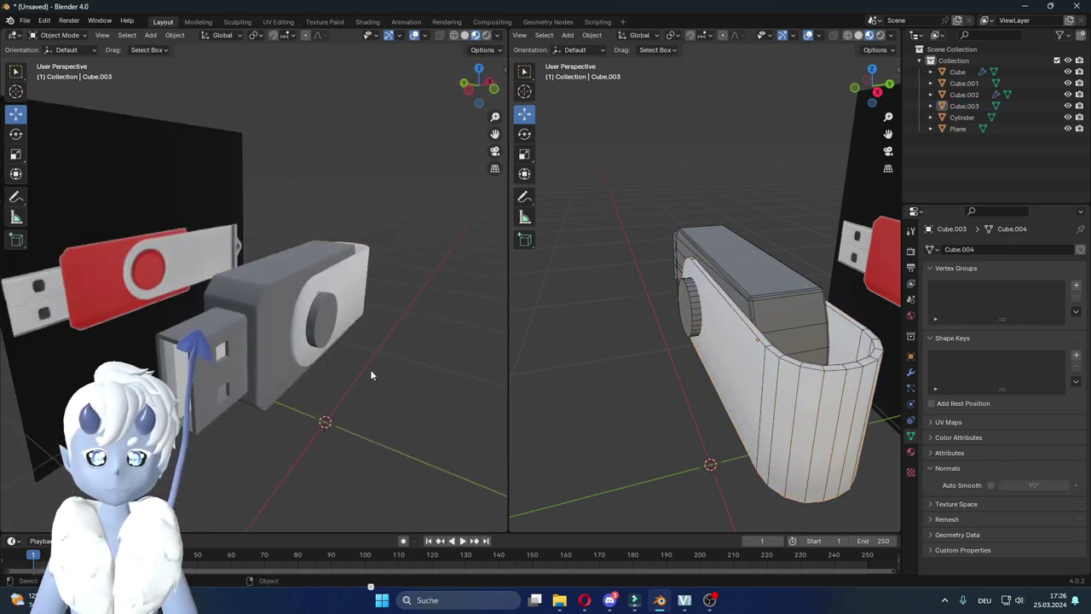
pyautogui.scroll(1, 370, 375)
pyautogui.click(991, 485)
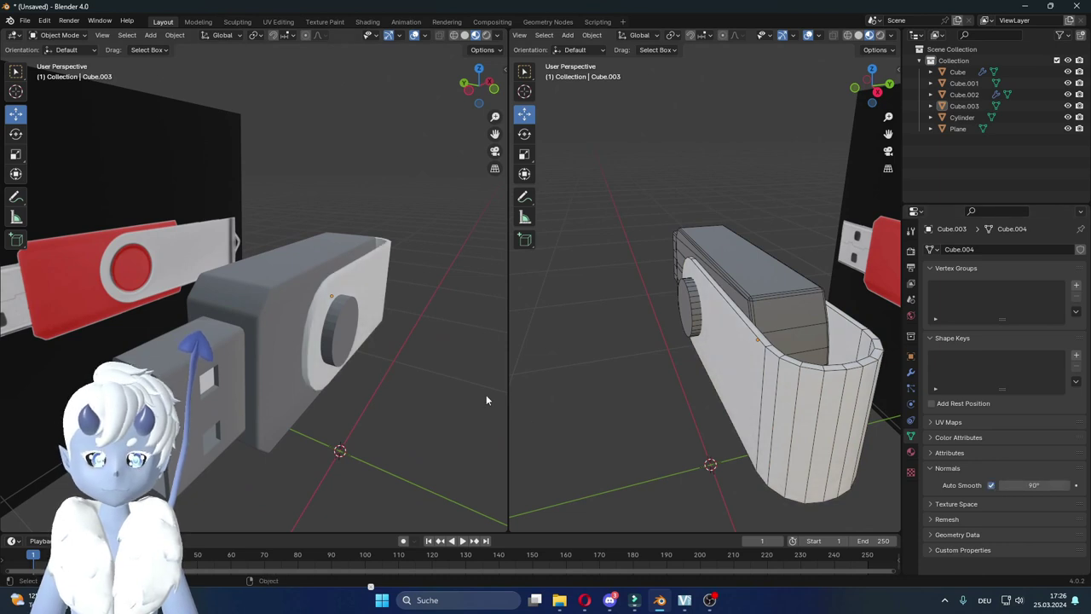
pyautogui.moveTo(484, 392)
pyautogui.mouseDown(button='middle')
pyautogui.moveTo(432, 394)
pyautogui.moveTo(244, 352)
pyautogui.moveTo(311, 303)
pyautogui.moveTo(319, 316)
pyautogui.mouseUp(button='middle')
pyautogui.click(315, 320)
# Step: Shrink the swivel pin cylinder along the Y axis with the Scale tool
pyautogui.scroll(3, 364, 334)
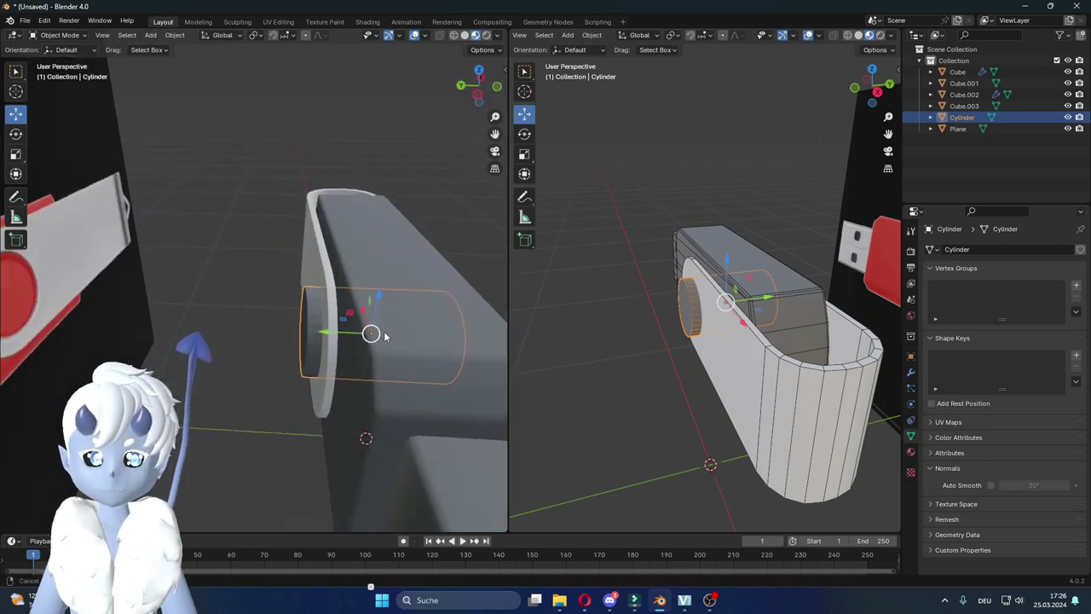
pyautogui.click(16, 153)
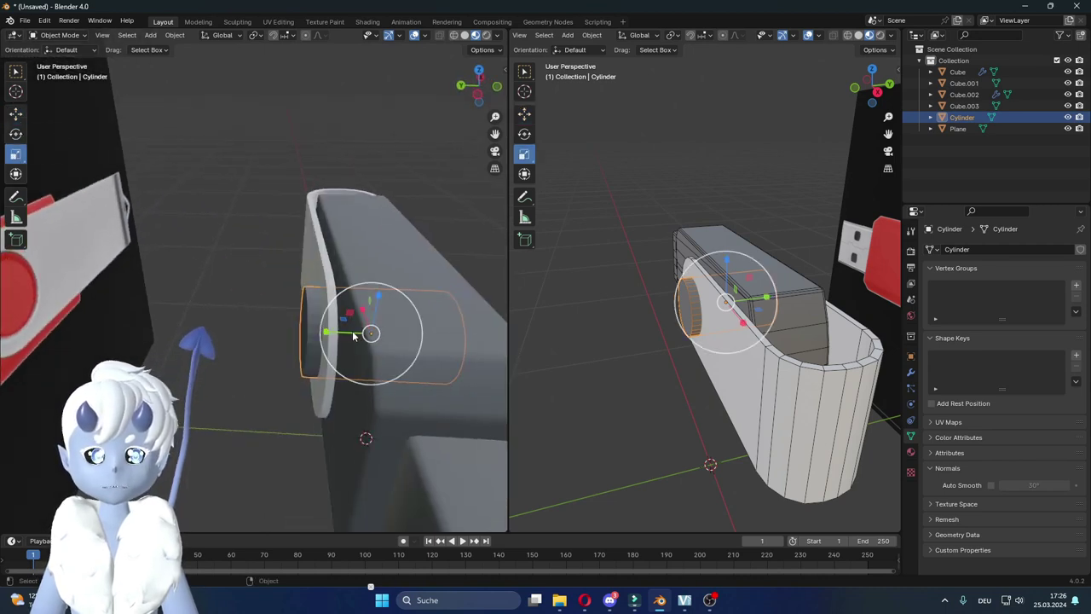
pyautogui.moveTo(326, 332); pyautogui.dragTo(328, 332)
pyautogui.moveTo(327, 332)
pyautogui.mouseDown(button='middle')
pyautogui.moveTo(324, 348)
pyautogui.moveTo(290, 324)
pyautogui.mouseUp(button='middle')
# Step: Bevel the rim loop of the cylinder's face in Edit Mode
pyautogui.press('Tab')
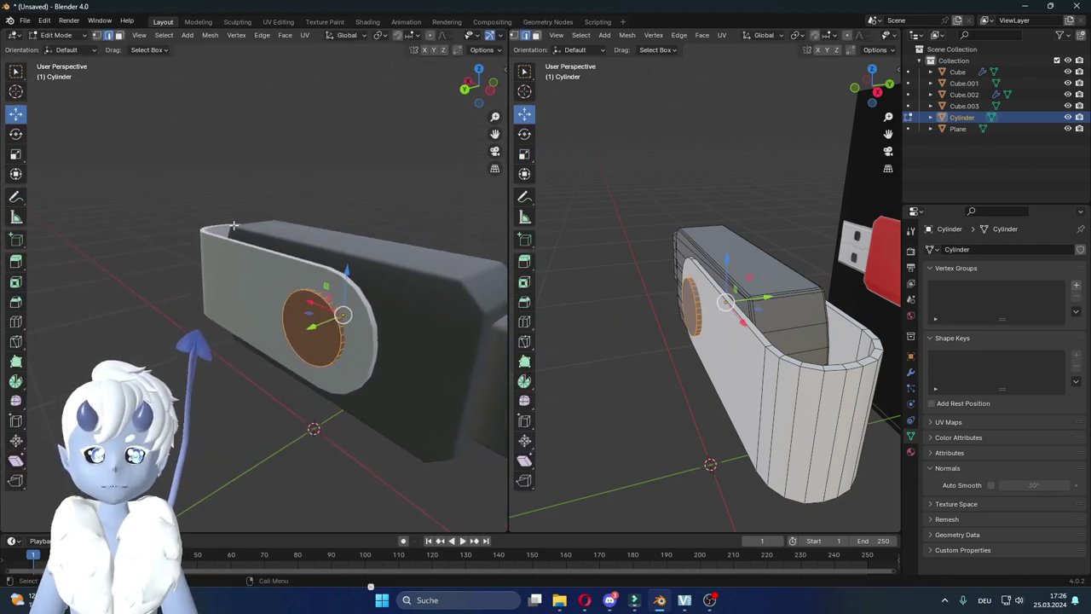
pyautogui.moveTo(173, 127)
pyautogui.mouseDown(button='middle')
pyautogui.moveTo(360, 305)
pyautogui.moveTo(367, 375)
pyautogui.moveTo(256, 358)
pyautogui.mouseUp(button='middle')
pyautogui.keyDown('alt'); pyautogui.click(359, 305); pyautogui.keyUp('alt')
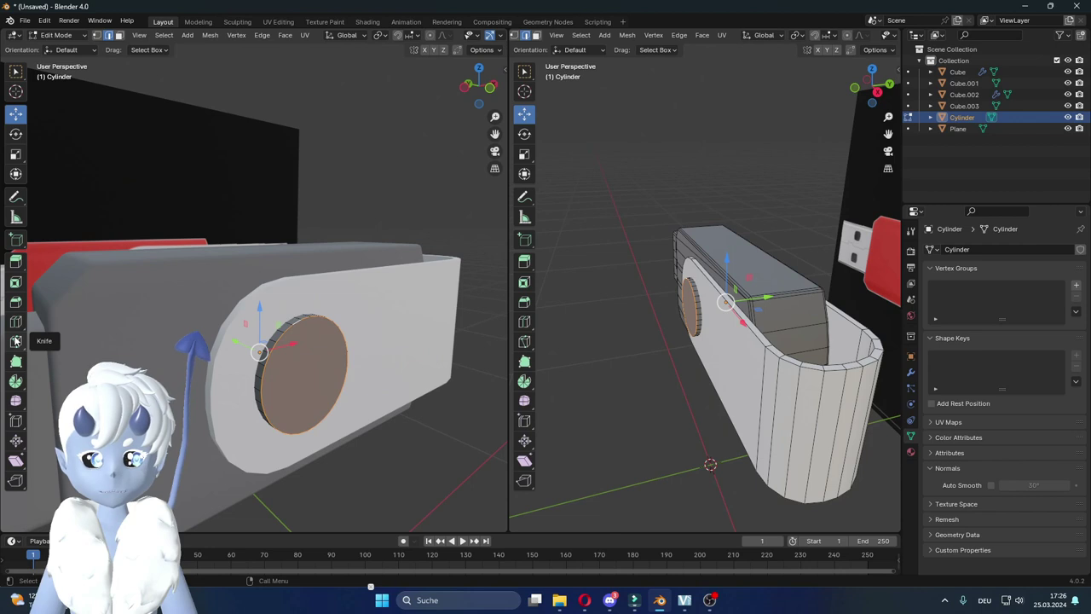
pyautogui.click(15, 306)
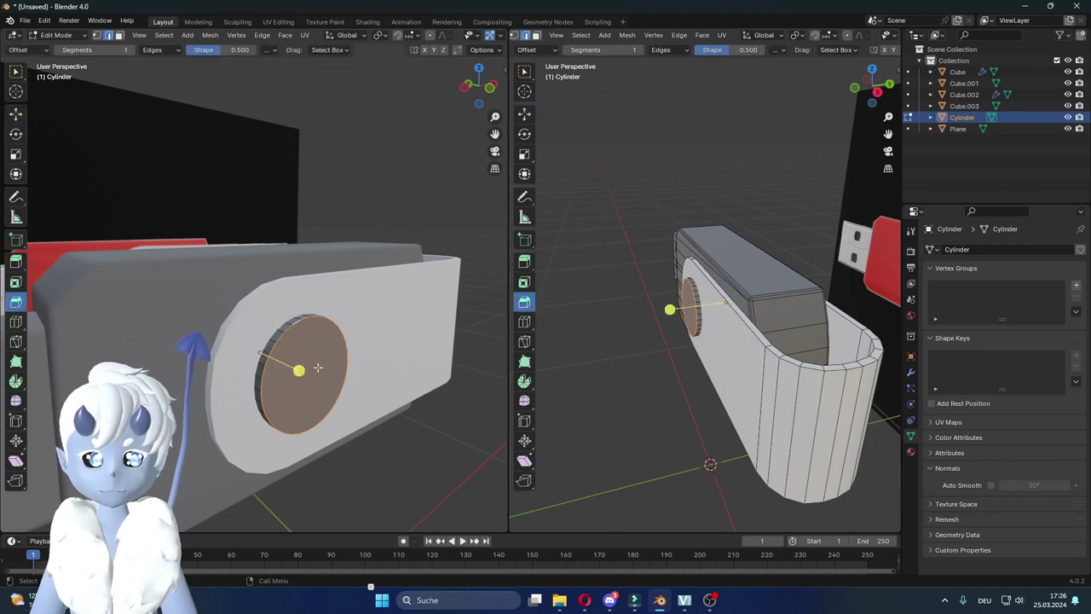
pyautogui.moveTo(298, 371); pyautogui.dragTo(304, 372)
pyautogui.press('Tab')
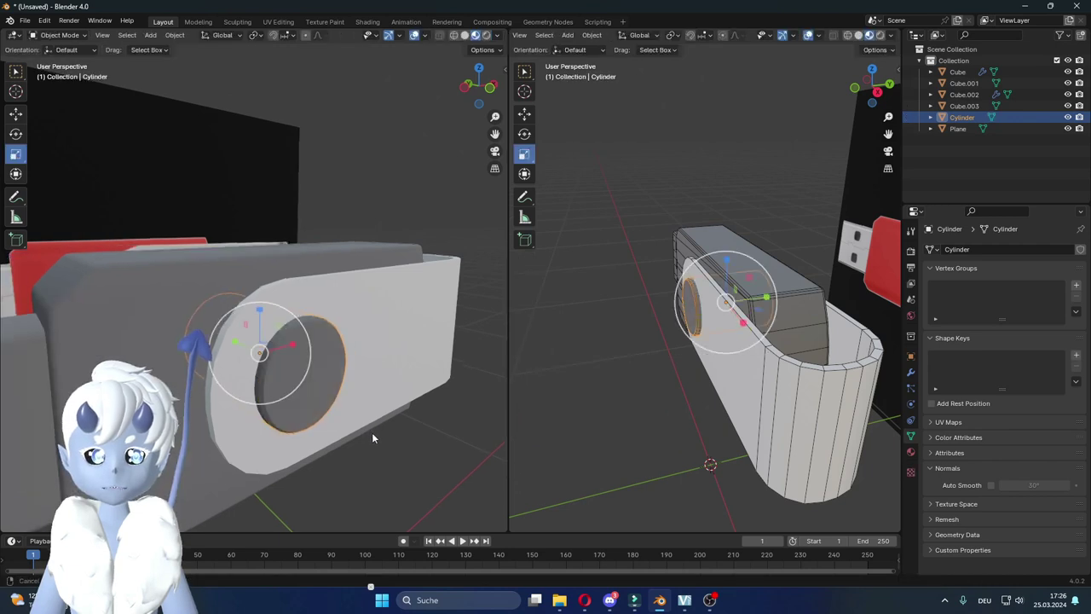
# Step: Shade the cylinder smooth and switch to the front view
pyautogui.rightClick(312, 368)
pyautogui.click(310, 367)
pyautogui.moveTo(310, 367)
pyautogui.mouseDown(button='middle')
pyautogui.moveTo(404, 456)
pyautogui.moveTo(317, 421)
pyautogui.moveTo(360, 417)
pyautogui.mouseUp(button='middle')
pyautogui.click(404, 456)
pyautogui.press('KP_1')
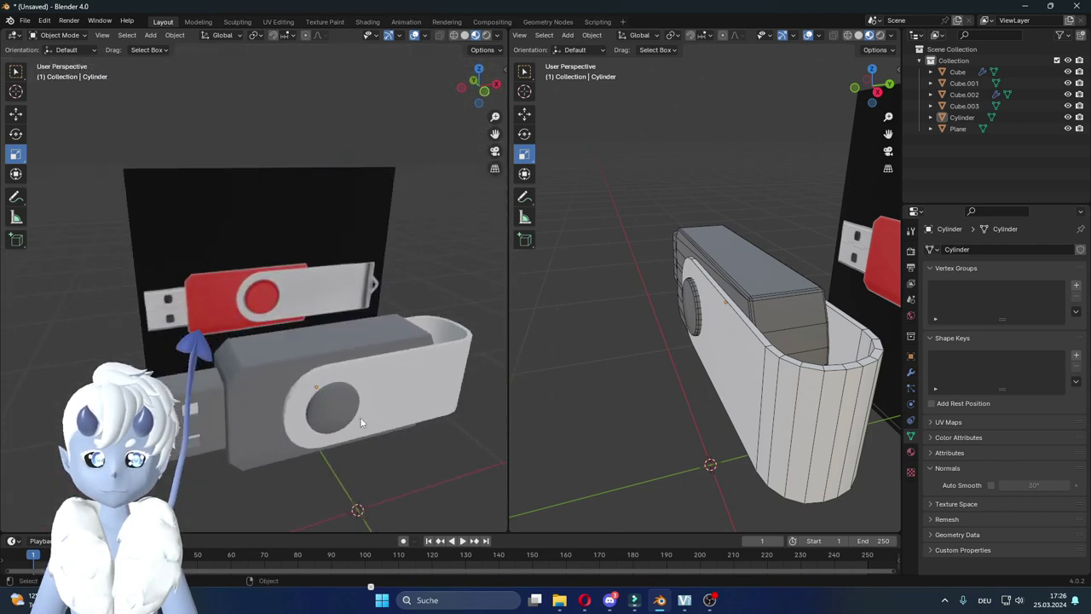
# Step: Inspect the swivel-hole cylinder against the body from several angles, then deselect it
pyautogui.click(340, 412)
pyautogui.scroll(2, 346, 418)
pyautogui.scroll(3, 341, 370)
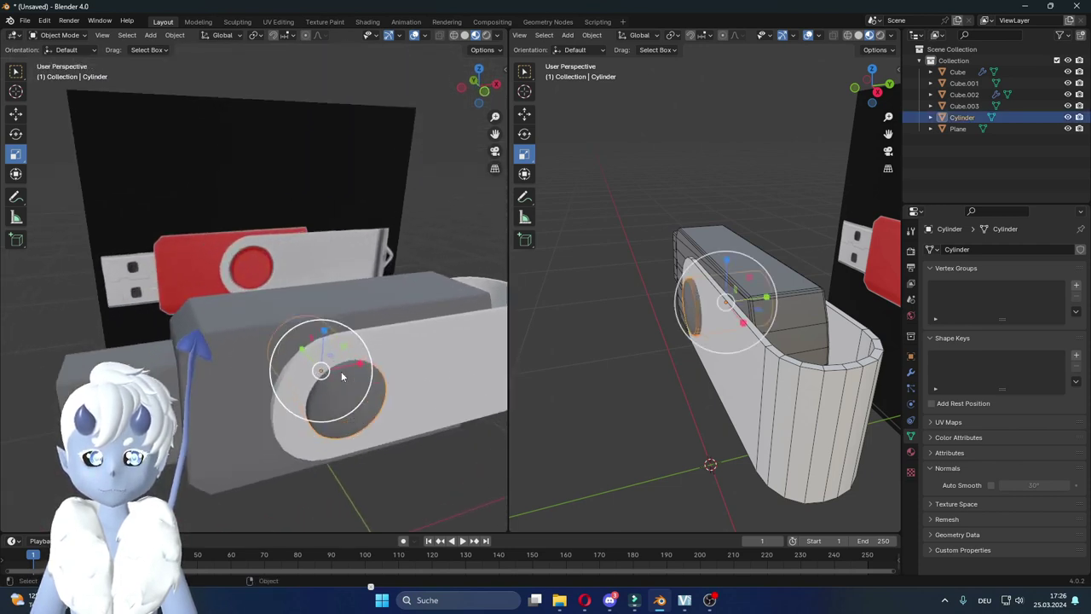
pyautogui.scroll(2, 322, 356)
pyautogui.scroll(3, 323, 356)
pyautogui.moveTo(413, 391); pyautogui.dragTo(397, 316, button='middle')
pyautogui.moveTo(345, 355)
pyautogui.mouseDown(button='middle')
pyautogui.moveTo(287, 378)
pyautogui.moveTo(333, 463)
pyautogui.mouseUp(button='middle')
pyautogui.scroll(-2, 273, 377)
pyautogui.hotkey('alt', 'a')
pyautogui.scroll(-3, 358, 477)
pyautogui.moveTo(378, 493)
pyautogui.mouseDown(button='middle')
pyautogui.moveTo(365, 485)
pyautogui.moveTo(382, 479)
pyautogui.mouseUp(button='middle')
pyautogui.moveTo(325, 288)
pyautogui.mouseDown(button='middle')
pyautogui.moveTo(351, 370)
pyautogui.moveTo(402, 395)
pyautogui.moveTo(360, 395)
pyautogui.mouseUp(button='middle')
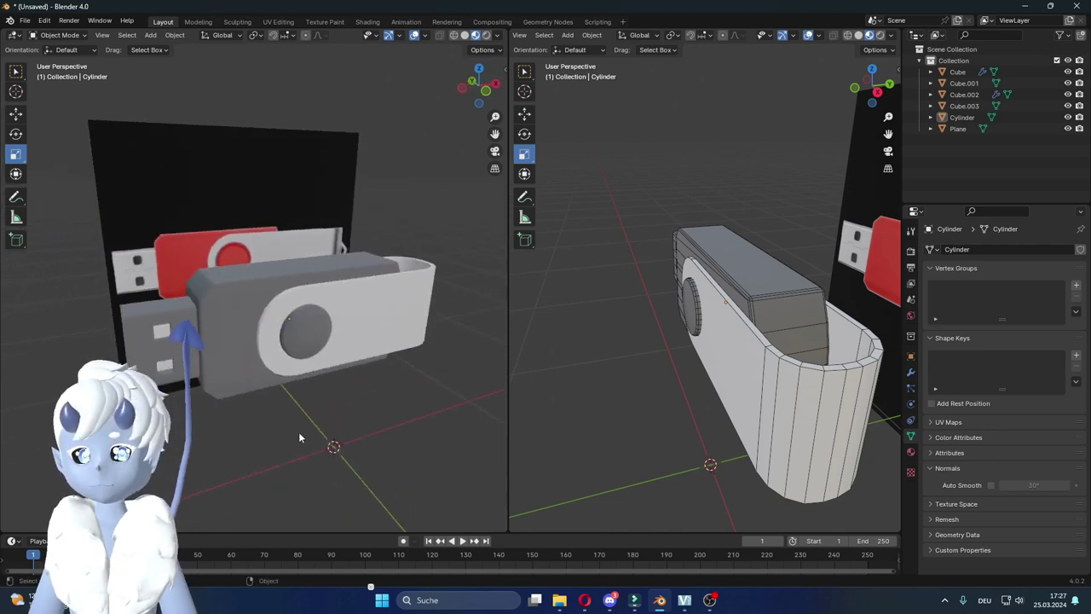
pyautogui.moveTo(299, 432); pyautogui.dragTo(235, 340, button='middle')
# Step: Select the reference image plane and move it up and to the left
pyautogui.click(220, 226)
pyautogui.moveTo(220, 226); pyautogui.dragTo(247, 273, button='middle')
pyautogui.hotkey('shift', 'space')
pyautogui.press('g')
pyautogui.moveTo(252, 275); pyautogui.dragTo(188, 159)
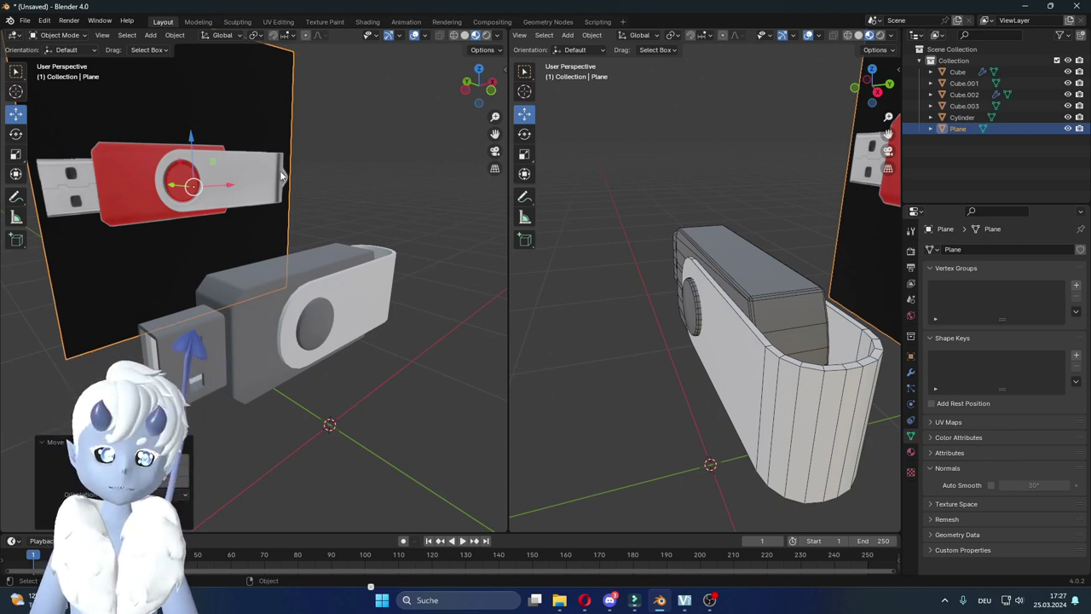
# Step: Set the body's Base Color to the reference stick's red with the eyedropper
pyautogui.click(251, 377)
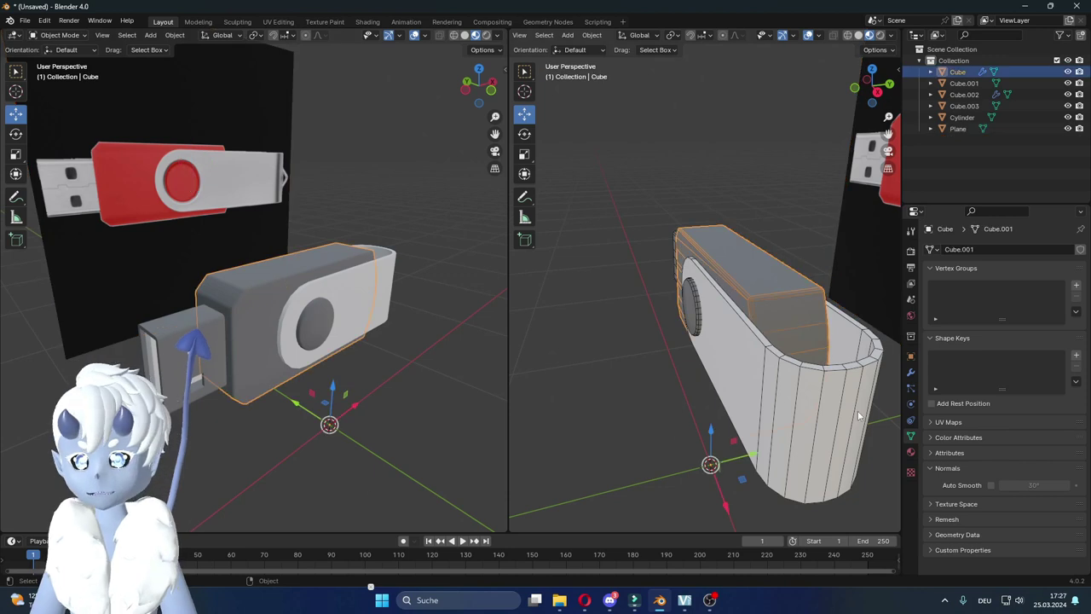
pyautogui.click(910, 452)
pyautogui.click(1022, 390)
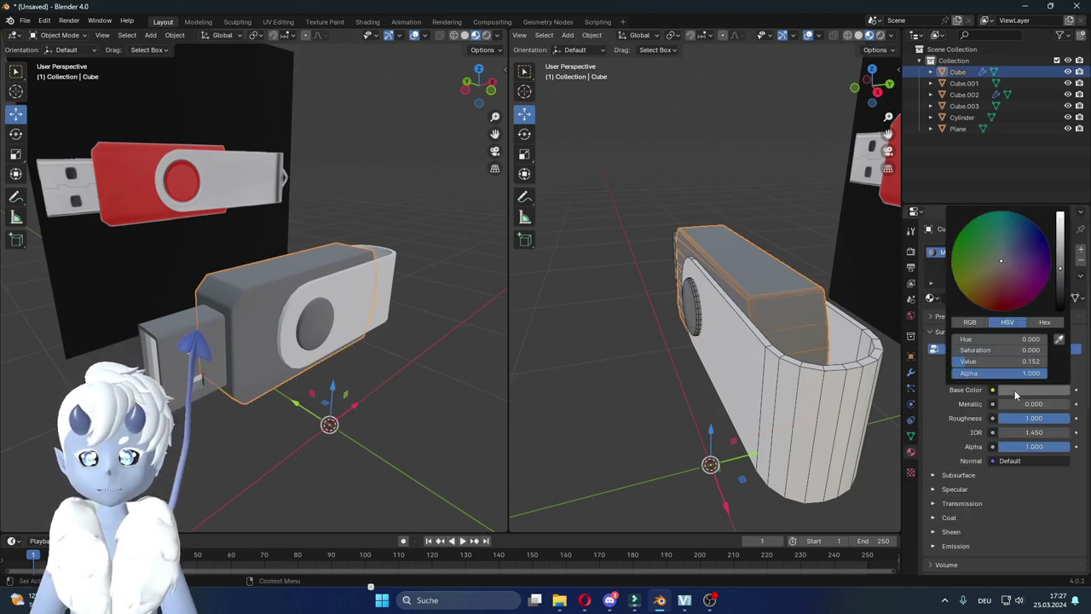
pyautogui.click(1059, 338)
pyautogui.click(123, 179)
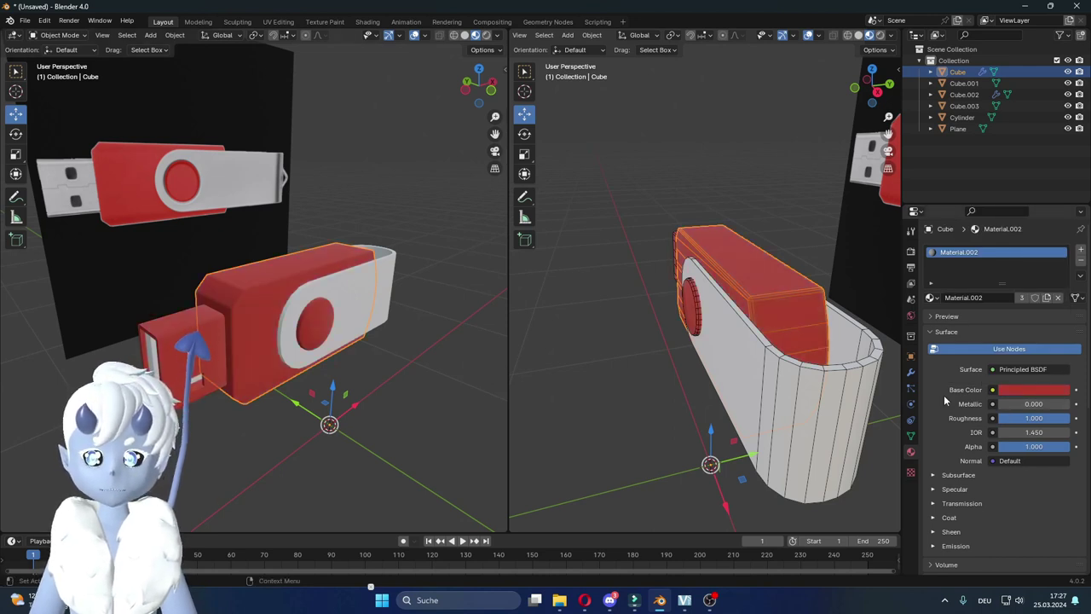
pyautogui.moveTo(307, 322); pyautogui.dragTo(341, 317, button='middle')
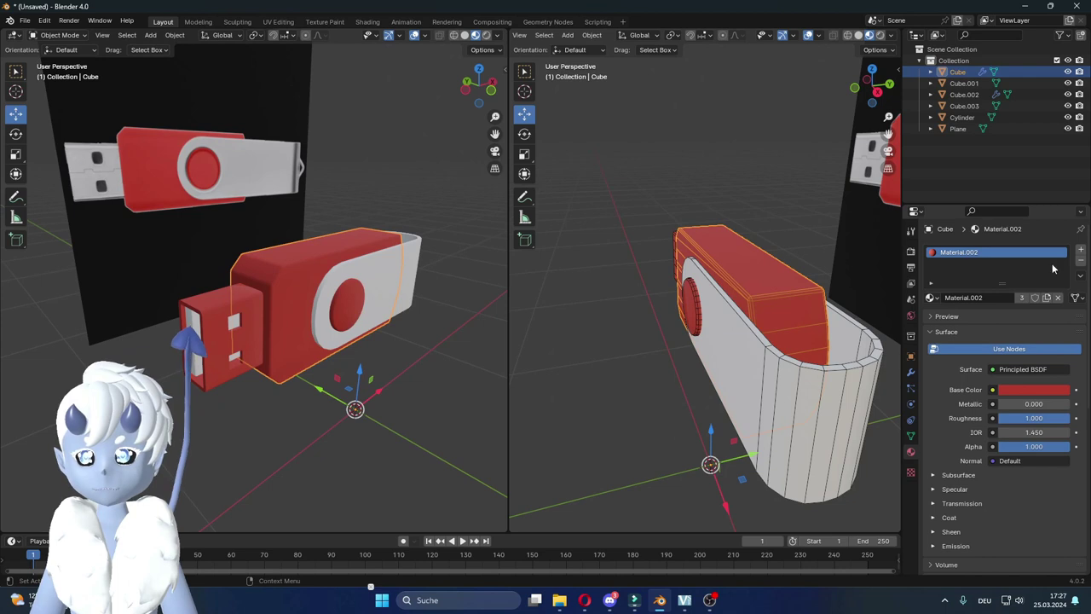
# Step: Add a new material slot with a dark grey Material.003
pyautogui.click(1082, 250)
pyautogui.click(969, 320)
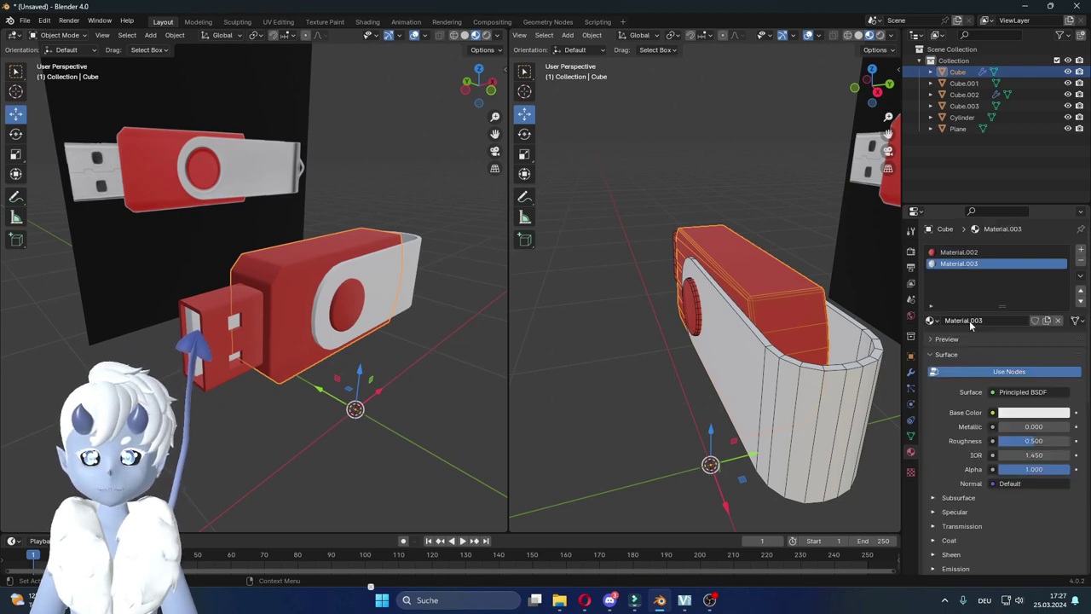
pyautogui.click(1022, 412)
pyautogui.click(1061, 298)
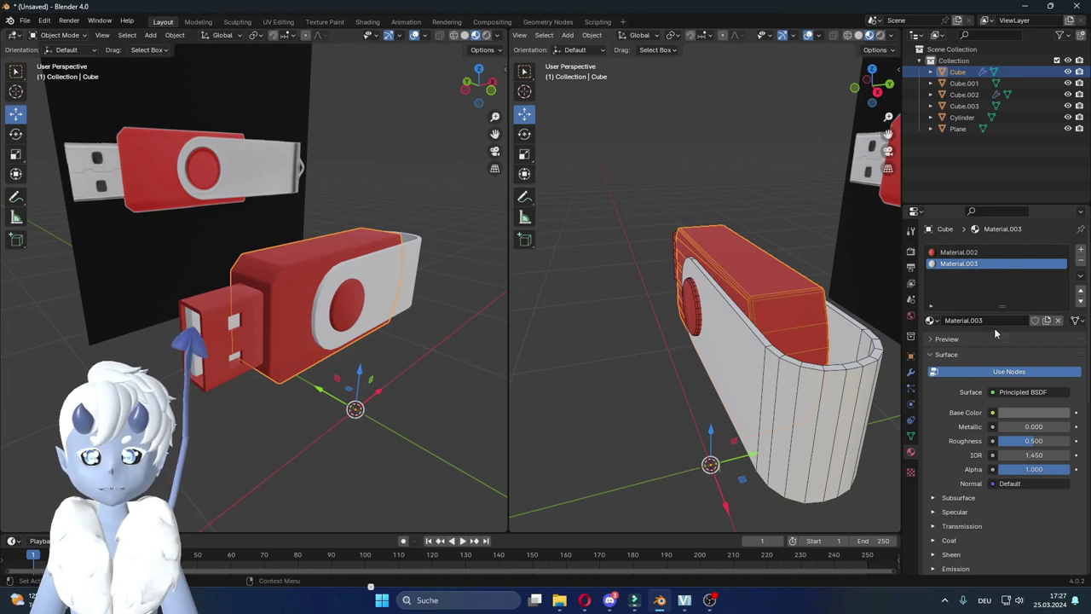
# Step: Assign grey Material.003 to the connector housing and swivel shell, and darken the inner plug
pyautogui.click(964, 83)
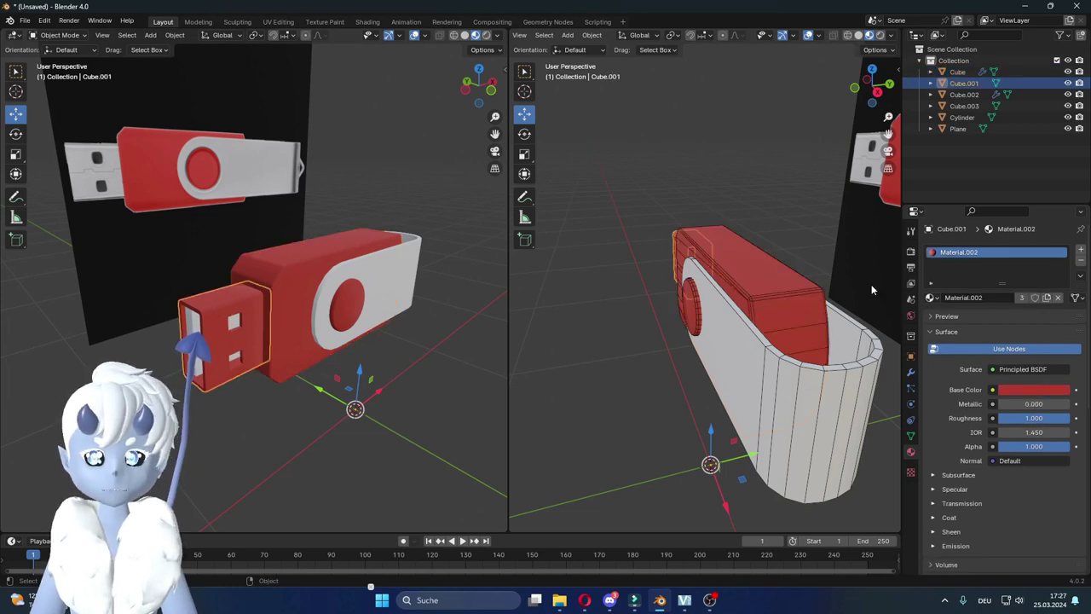
pyautogui.click(933, 297)
pyautogui.click(954, 341)
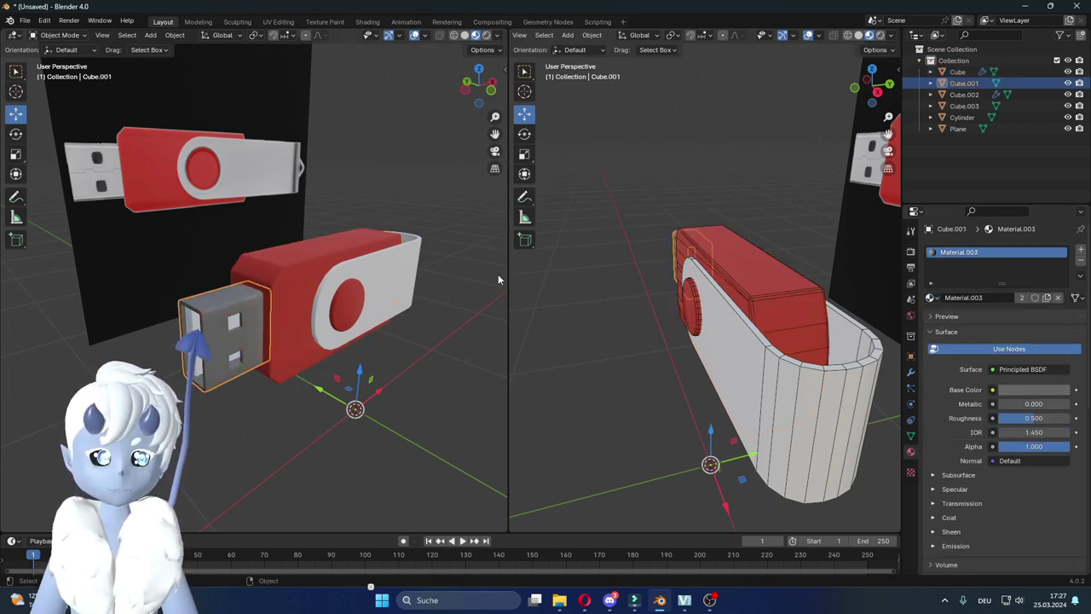
pyautogui.click(750, 324)
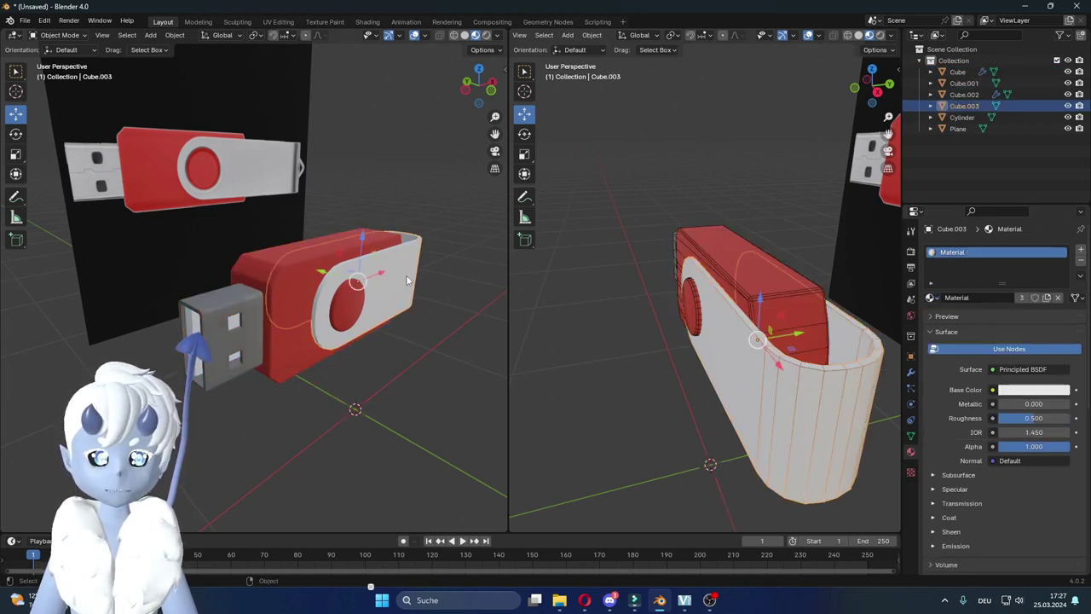
pyautogui.click(932, 298)
pyautogui.click(957, 346)
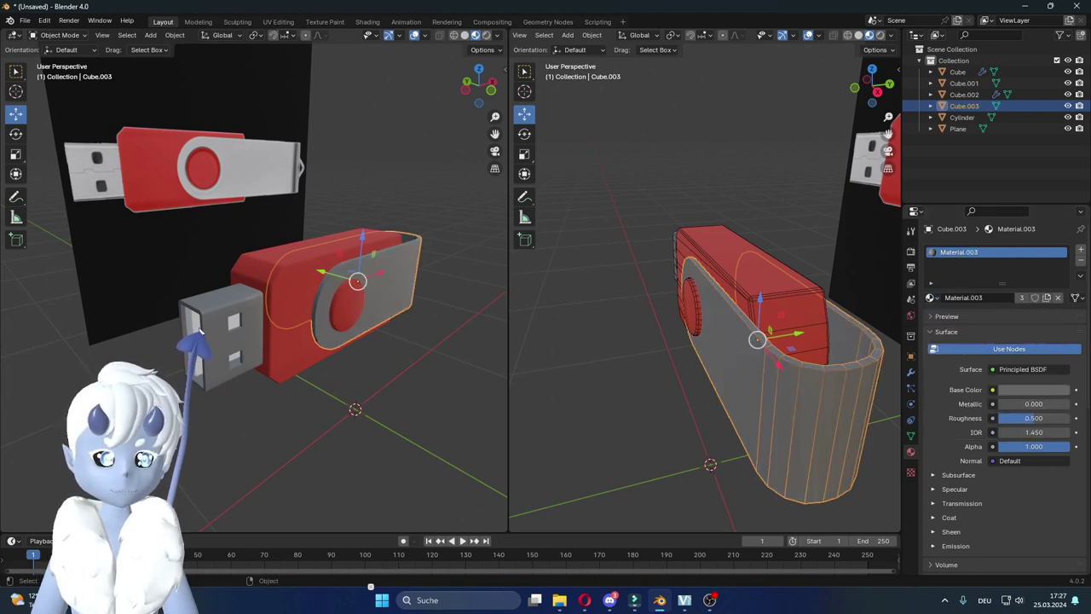
pyautogui.click(964, 95)
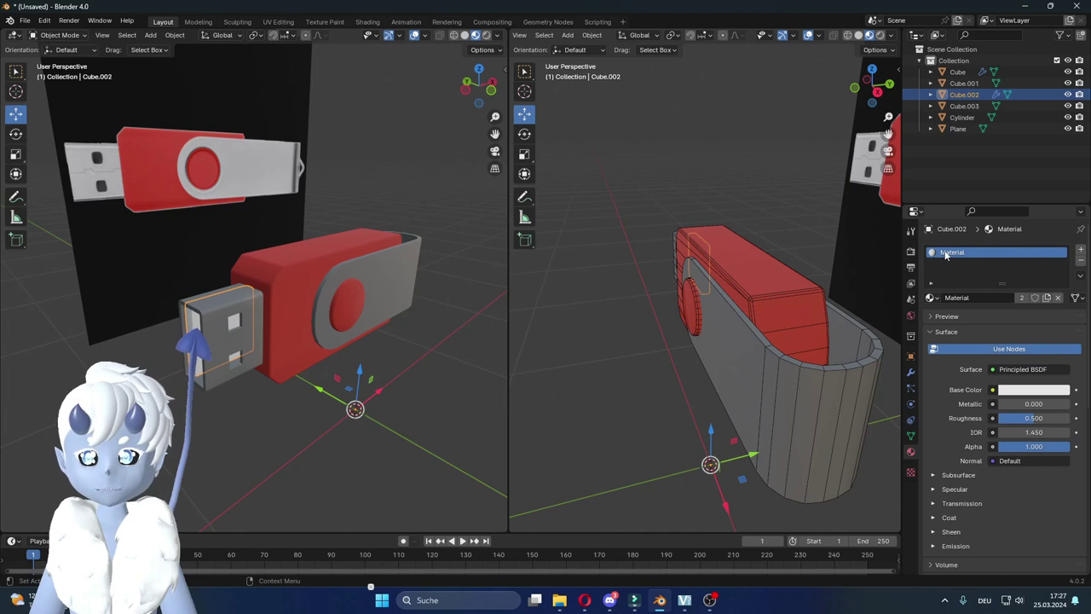
pyautogui.click(1006, 390)
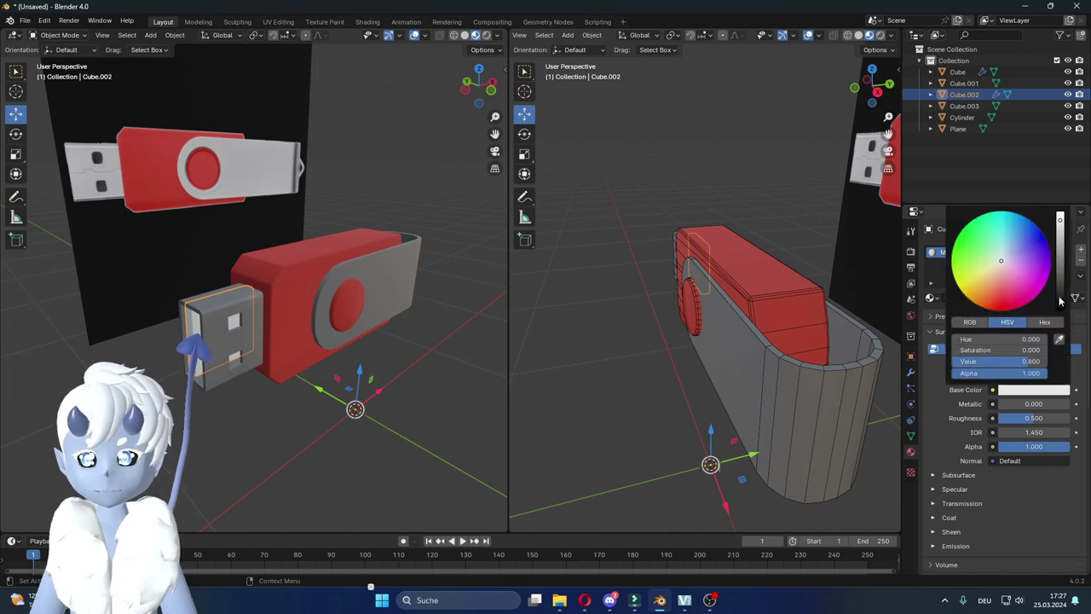
pyautogui.click(1060, 301)
# Step: Lower the red body material's Roughness from 1.000 to 0.339 for a glossy finish
pyautogui.click(351, 349)
pyautogui.scroll(3, 350, 350)
pyautogui.scroll(2, 349, 343)
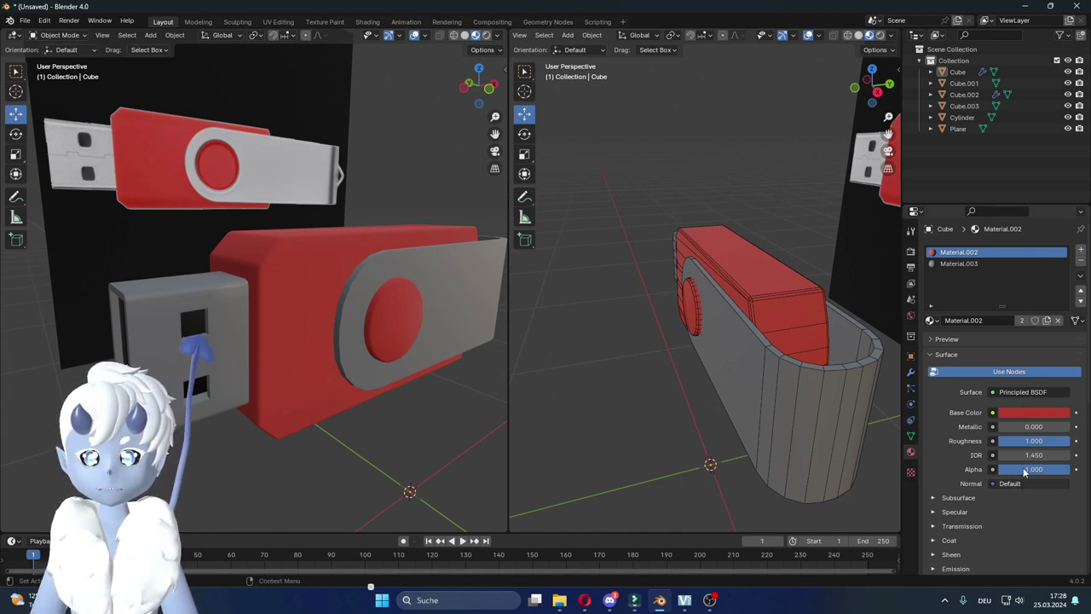
pyautogui.moveTo(356, 296); pyautogui.dragTo(377, 317, button='middle')
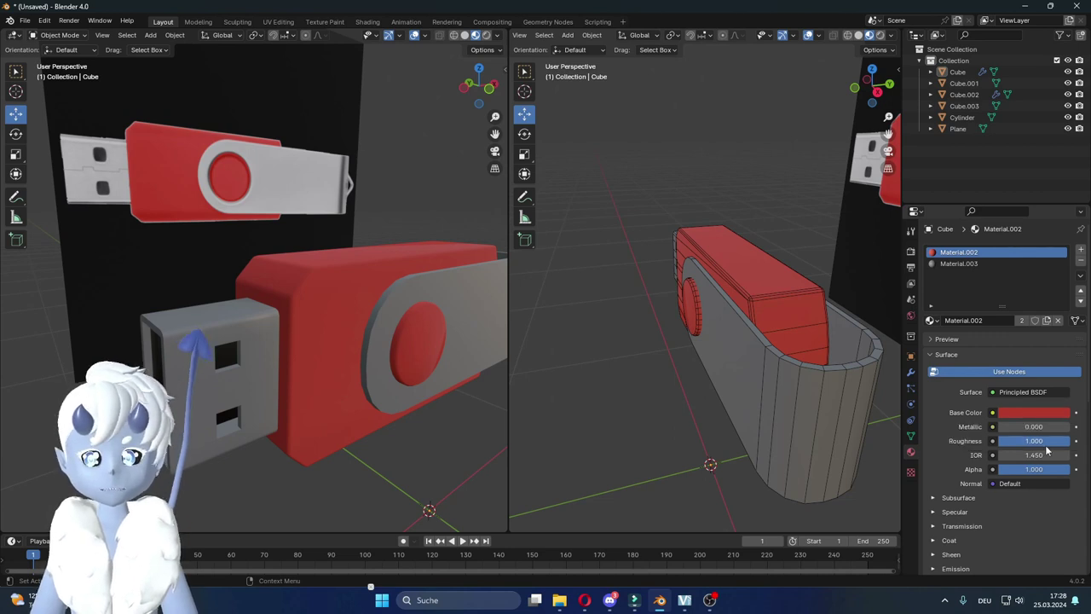
pyautogui.moveTo(433, 361); pyautogui.dragTo(452, 368, button='middle')
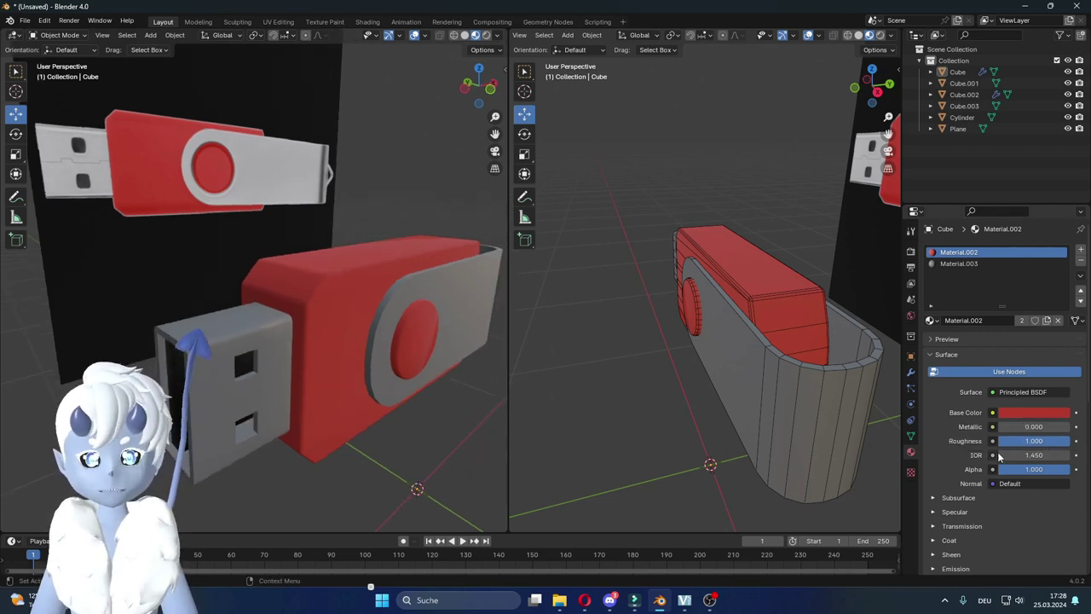
pyautogui.moveTo(1050, 440); pyautogui.dragTo(1027, 440)
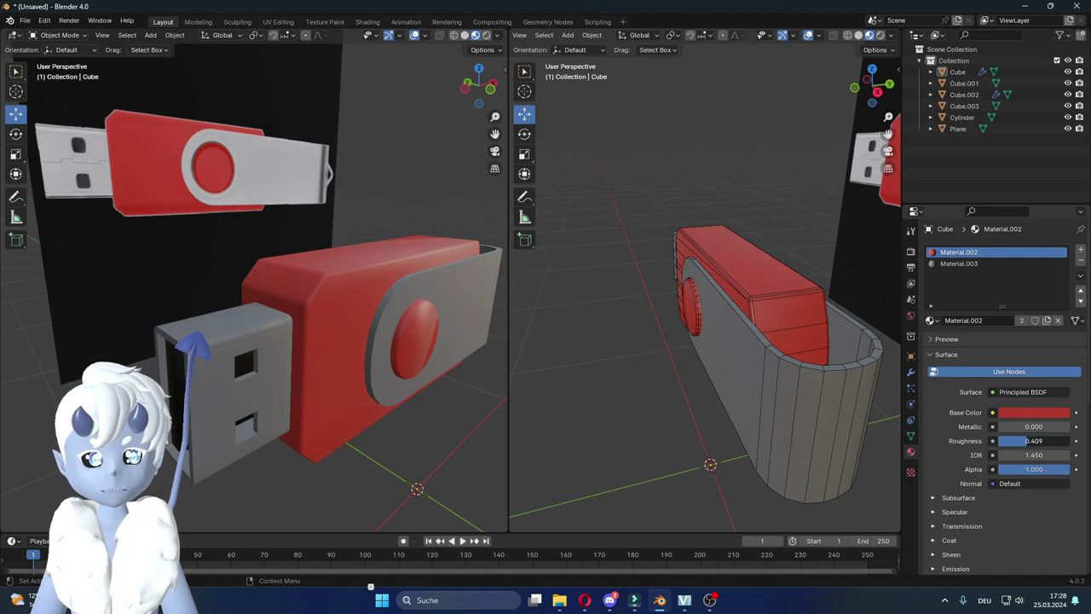
pyautogui.moveTo(502, 386)
pyautogui.mouseDown(button='middle')
pyautogui.moveTo(396, 330)
pyautogui.moveTo(421, 365)
pyautogui.moveTo(823, 411)
pyautogui.mouseUp(button='middle')
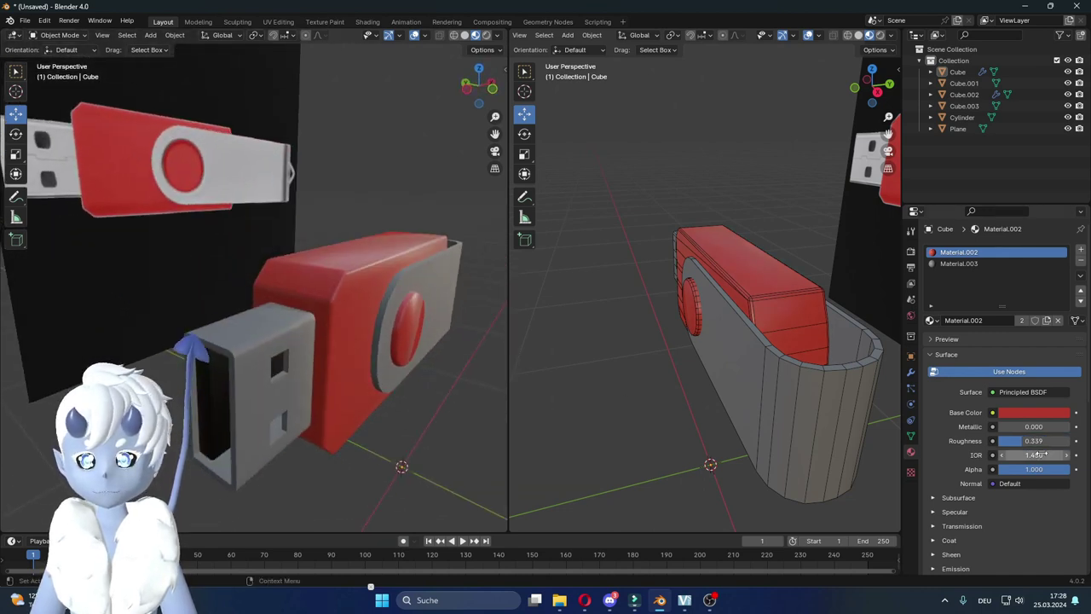
pyautogui.press('Return')
pyautogui.scroll(-3, 461, 391)
pyautogui.scroll(-2, 409, 358)
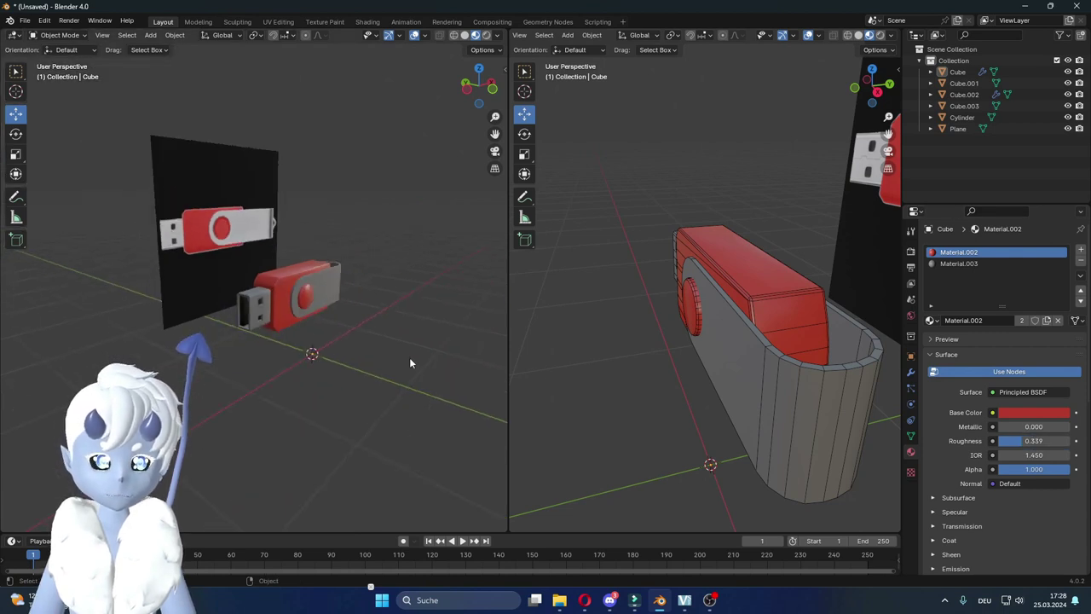
pyautogui.hotkey('shift', 'a')
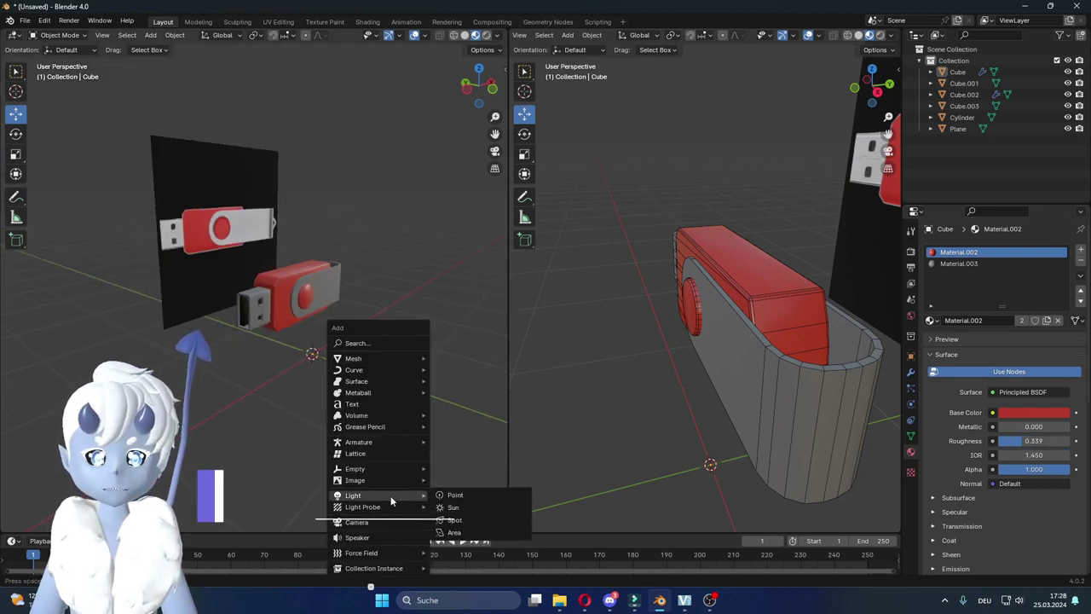
# Step: Add a point light, raise it along Z, and switch to Rendered shading
pyautogui.click(460, 486)
pyautogui.press('g')
pyautogui.press('z')
pyautogui.click(366, 255)
pyautogui.moveTo(367, 256)
pyautogui.mouseDown(button='middle')
pyautogui.moveTo(376, 267)
pyautogui.moveTo(359, 265)
pyautogui.moveTo(392, 248)
pyautogui.moveTo(375, 247)
pyautogui.mouseUp(button='middle')
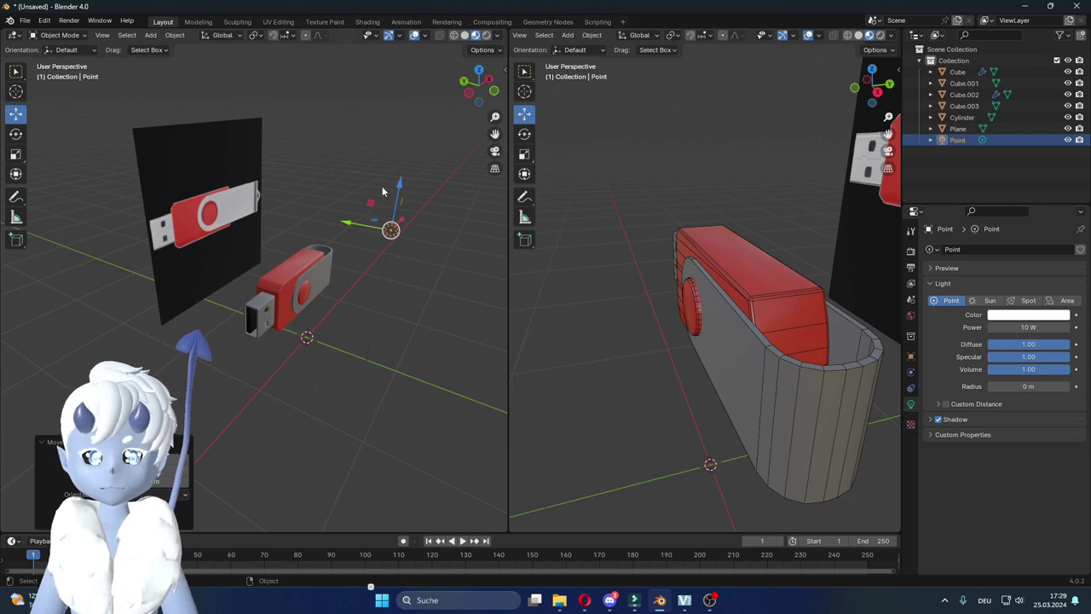
pyautogui.click(487, 36)
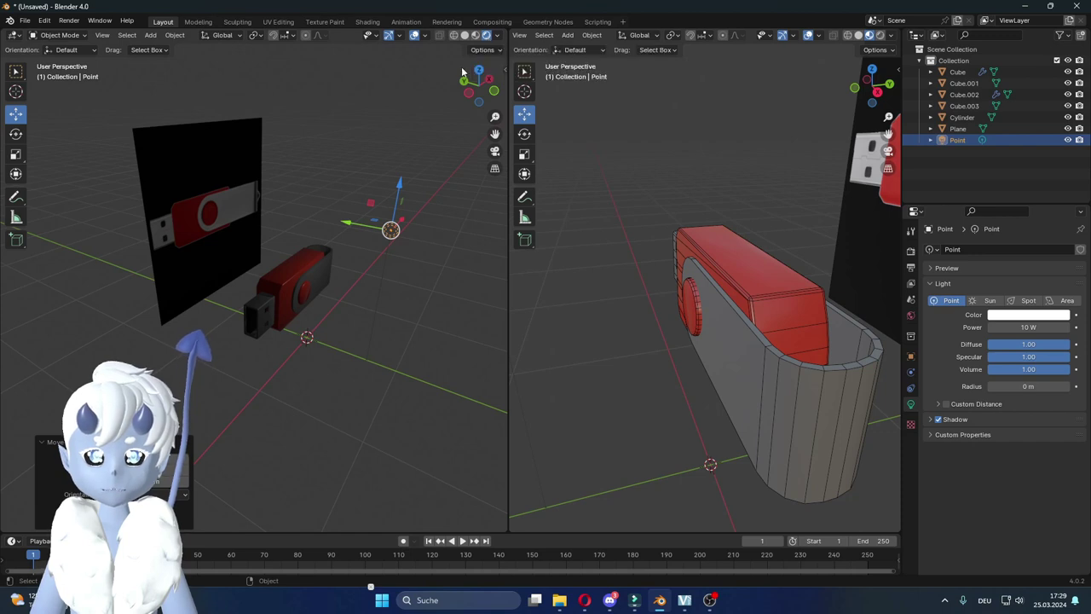
# Step: Raise the light's Power to 42.2 W and shift it along the X axis
pyautogui.moveTo(368, 228); pyautogui.dragTo(304, 270, button='middle')
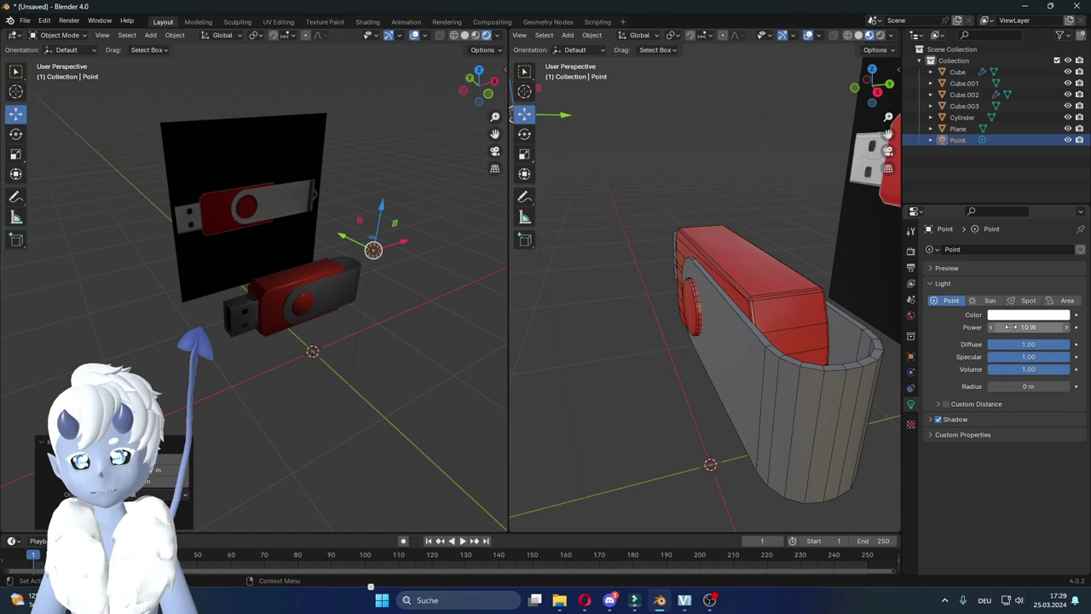
pyautogui.moveTo(1016, 327); pyautogui.dragTo(1057, 327)
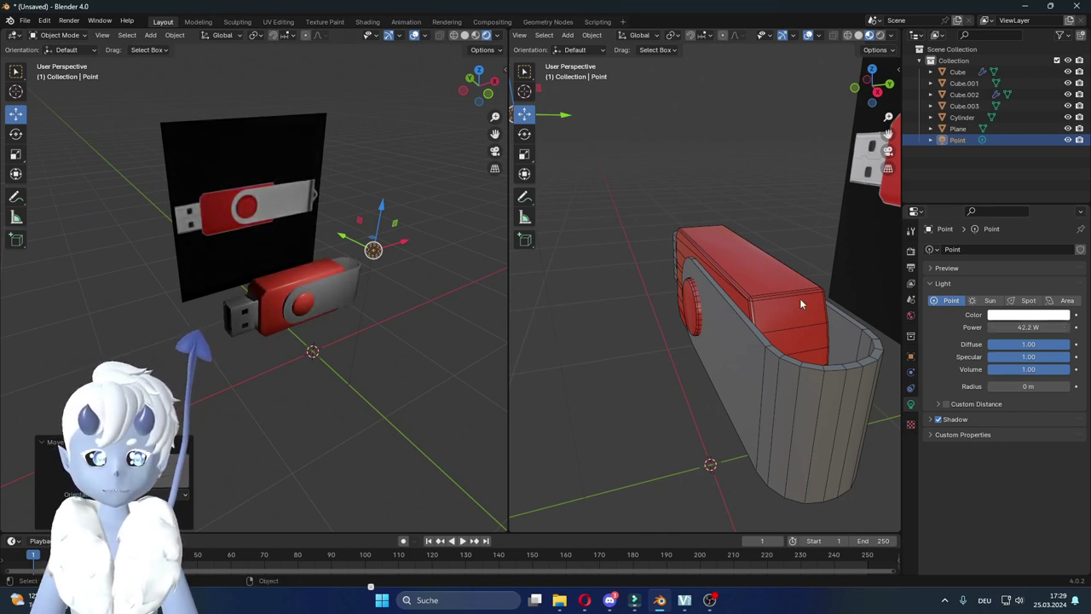
pyautogui.press('g')
pyautogui.press('x')
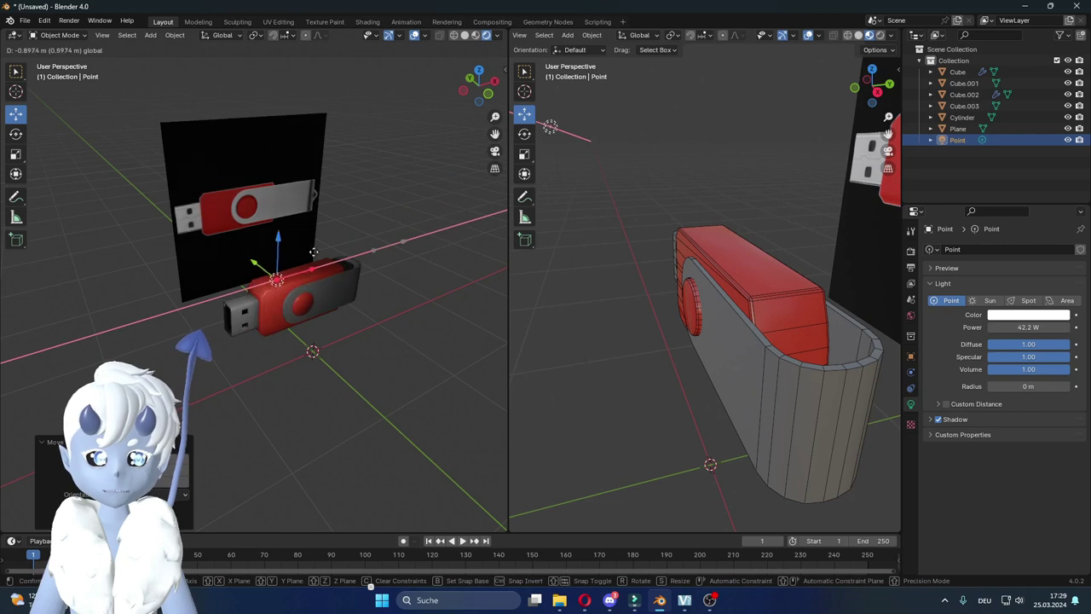
pyautogui.click(337, 276)
pyautogui.scroll(2, 332, 281)
pyautogui.scroll(1, 289, 293)
pyautogui.scroll(1, 293, 281)
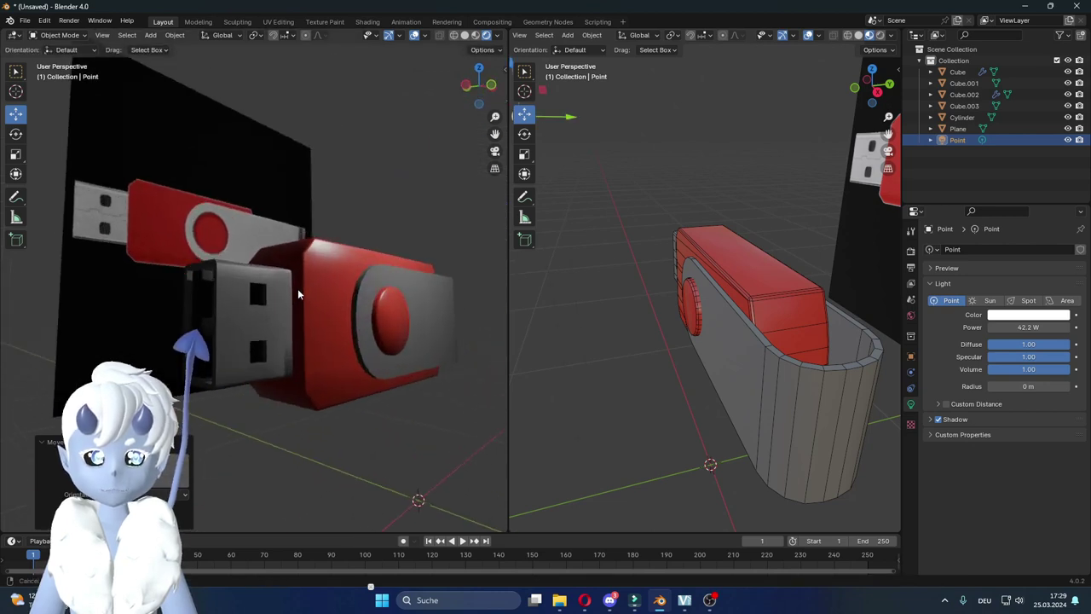
pyautogui.scroll(1, 302, 285)
pyautogui.moveTo(284, 309)
pyautogui.mouseDown(button='middle')
pyautogui.moveTo(301, 252)
pyautogui.moveTo(324, 281)
pyautogui.mouseUp(button='middle')
# Step: Lower the red drive body's roughness further for a glossier finish
pyautogui.click(340, 310)
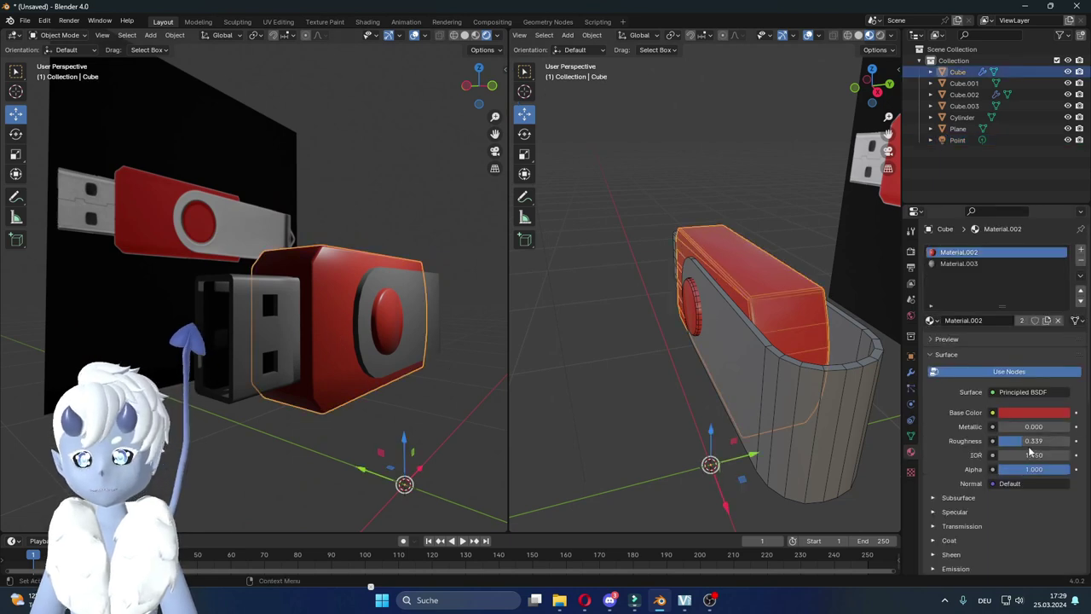
pyautogui.moveTo(1031, 448); pyautogui.dragTo(1006, 447)
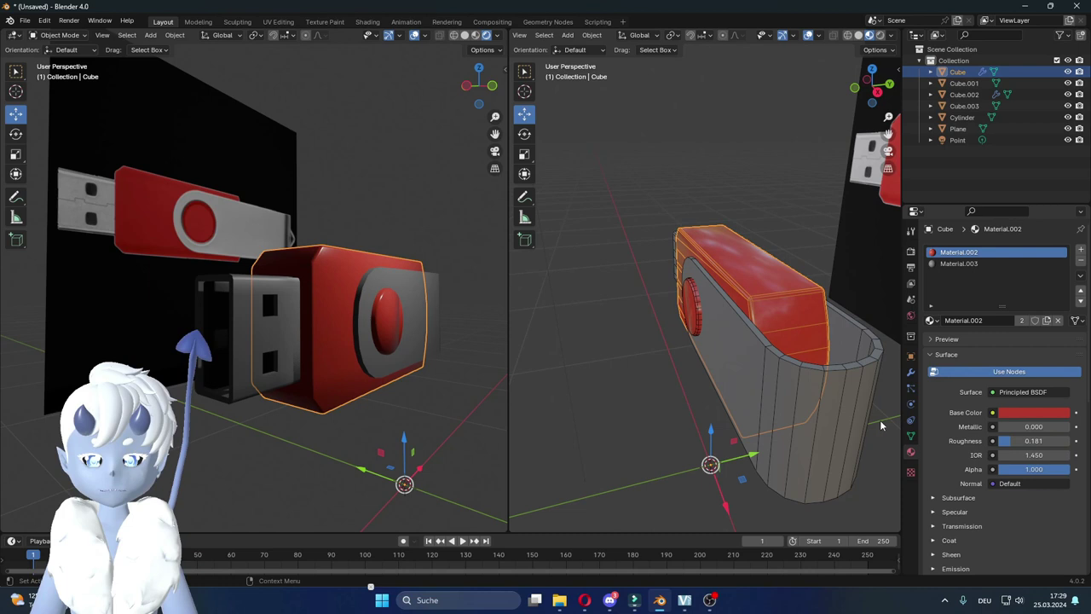
pyautogui.moveTo(372, 366)
pyautogui.mouseDown(button='middle')
pyautogui.moveTo(346, 348)
pyautogui.moveTo(361, 324)
pyautogui.moveTo(372, 329)
pyautogui.moveTo(353, 363)
pyautogui.moveTo(360, 390)
pyautogui.moveTo(455, 336)
pyautogui.mouseUp(button='middle')
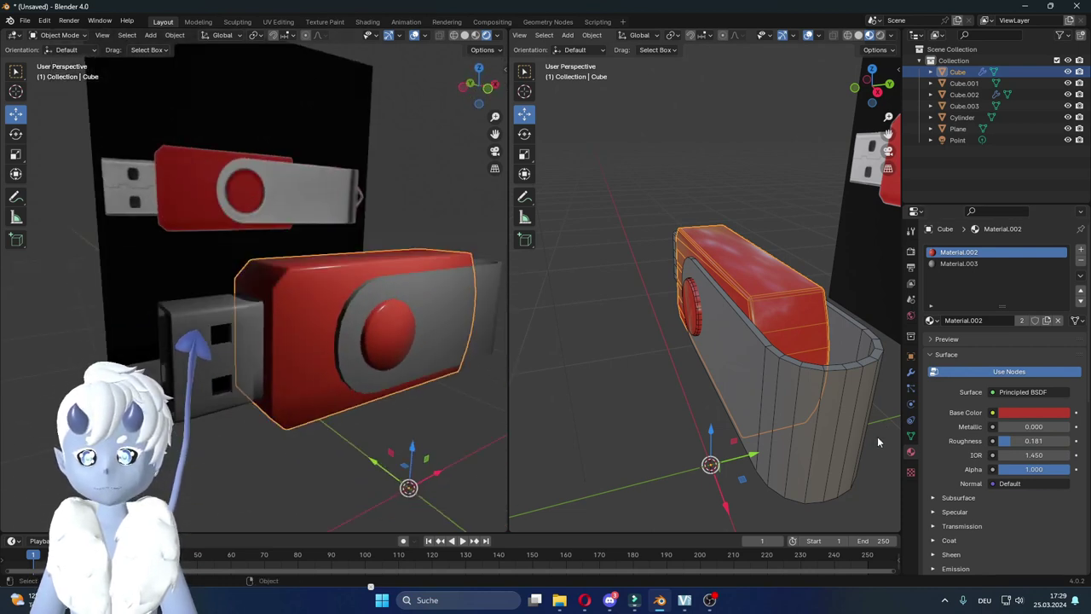
# Step: Make the grey swivel cap fully metallic with Metallic at 1.000
pyautogui.click(413, 358)
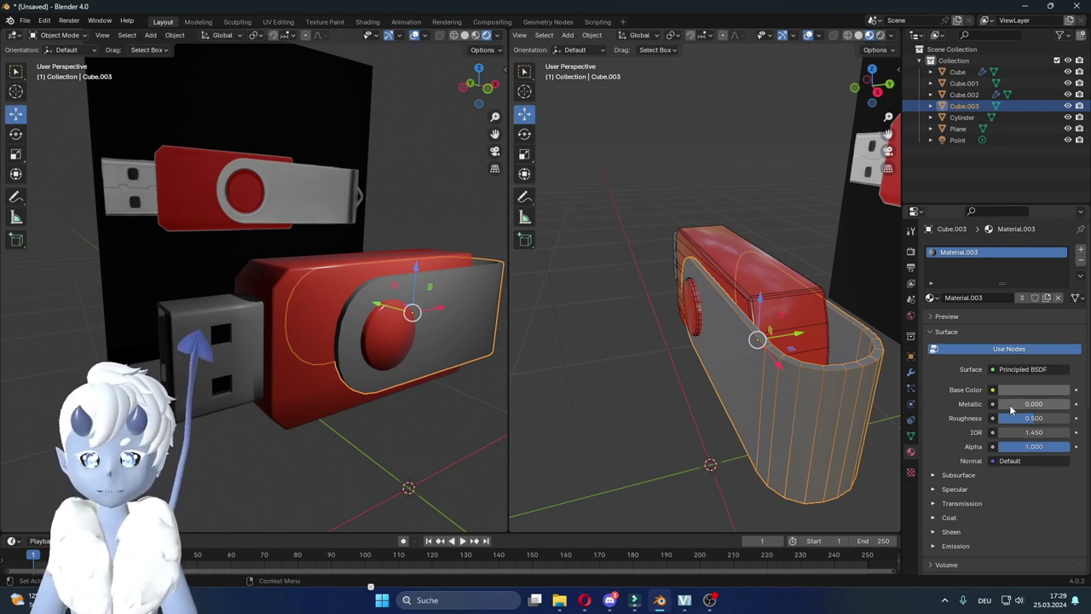
pyautogui.moveTo(1014, 403); pyautogui.dragTo(1035, 403)
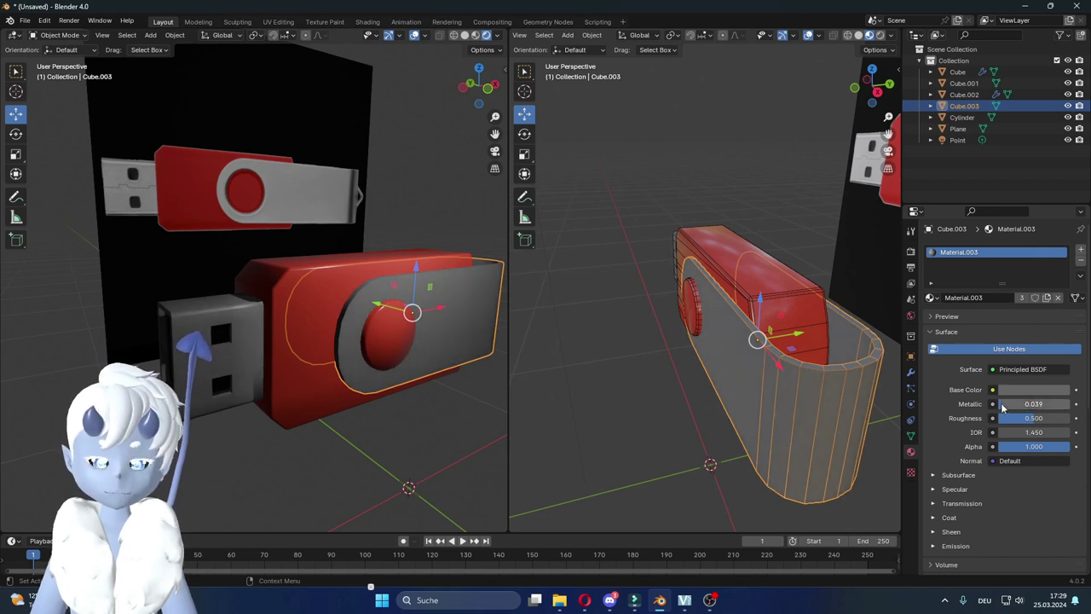
pyautogui.moveTo(1035, 403); pyautogui.dragTo(991, 401)
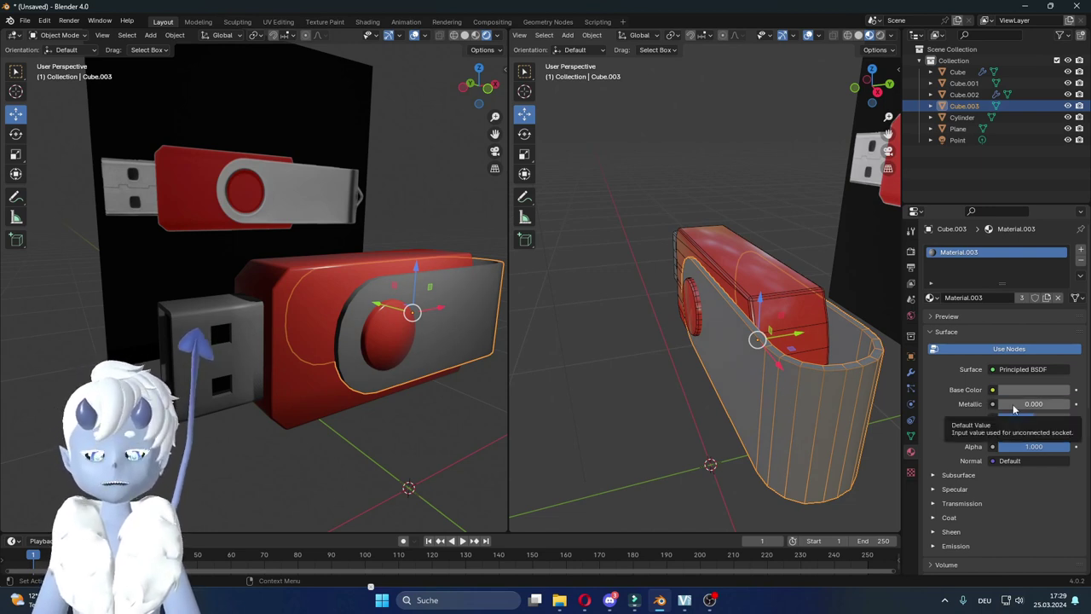
pyautogui.moveTo(1014, 407); pyautogui.dragTo(1074, 407)
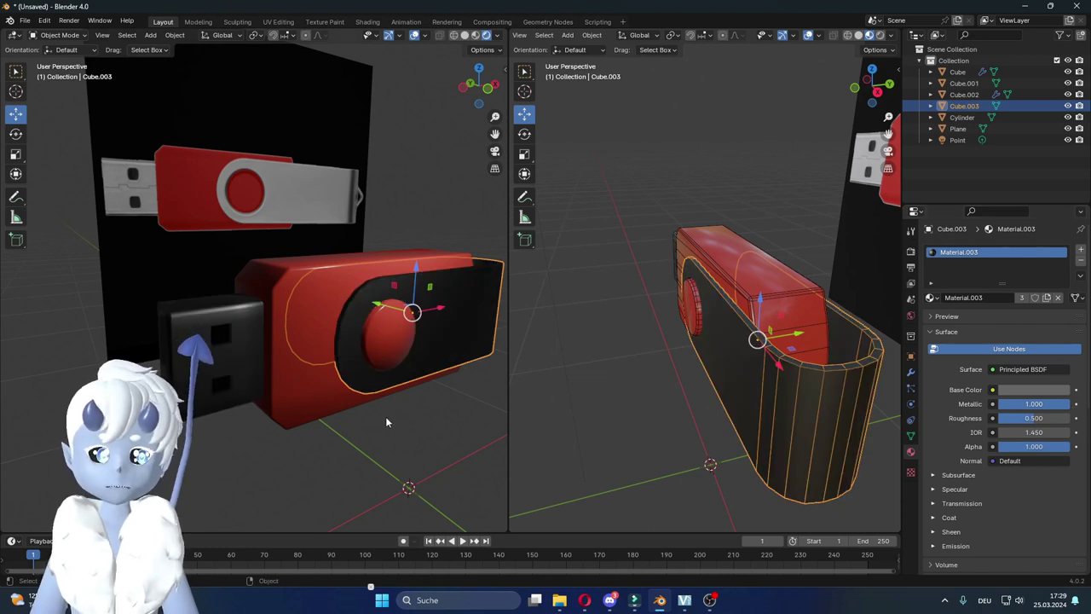
# Step: Lower the swivel cap's roughness to 0.224
pyautogui.moveTo(385, 416); pyautogui.dragTo(390, 401, button='middle')
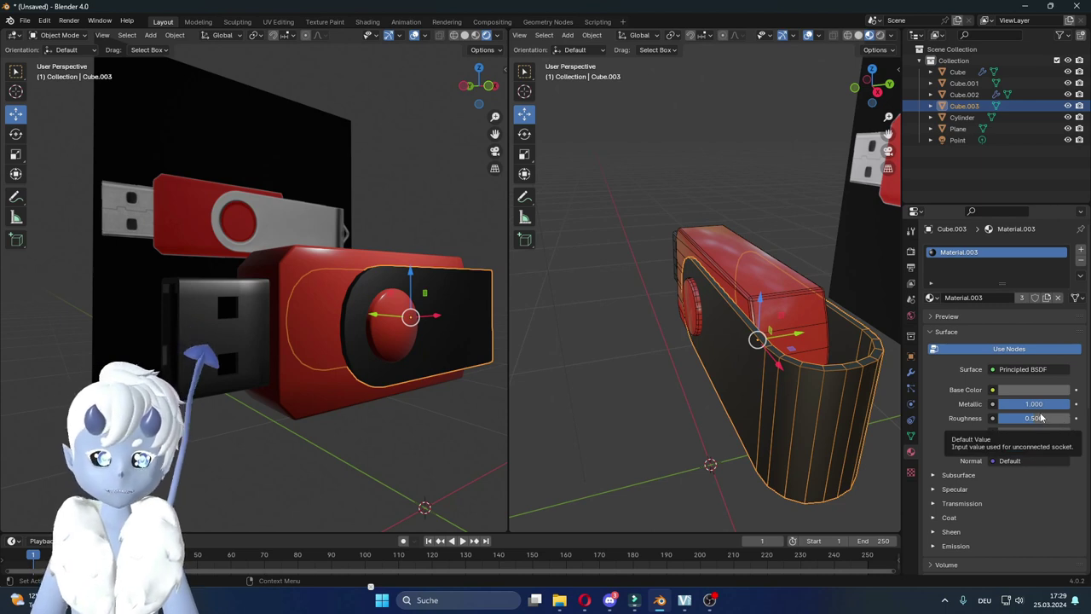
pyautogui.moveTo(409, 422); pyautogui.dragTo(438, 426, button='middle')
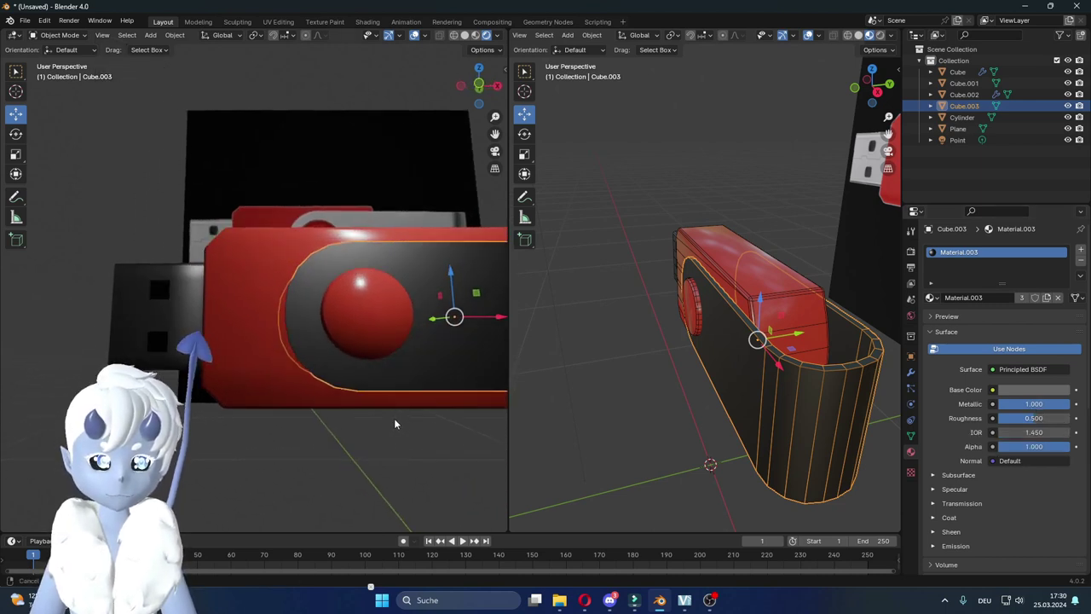
pyautogui.moveTo(1033, 418); pyautogui.dragTo(1015, 418)
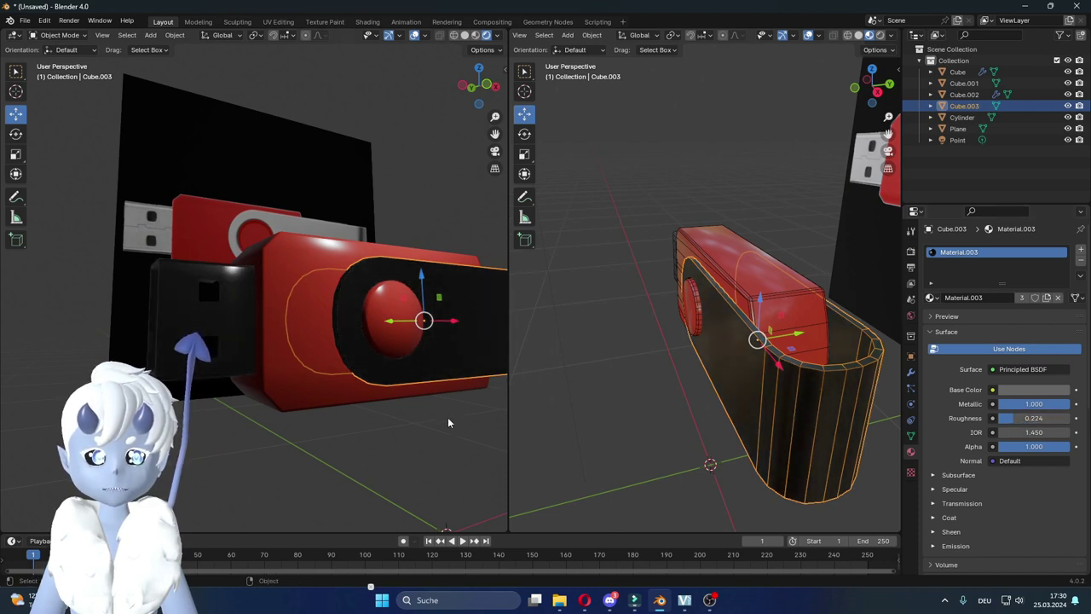
pyautogui.scroll(-3, 366, 400)
pyautogui.moveTo(367, 399); pyautogui.dragTo(419, 201, button='middle')
pyautogui.click(417, 202)
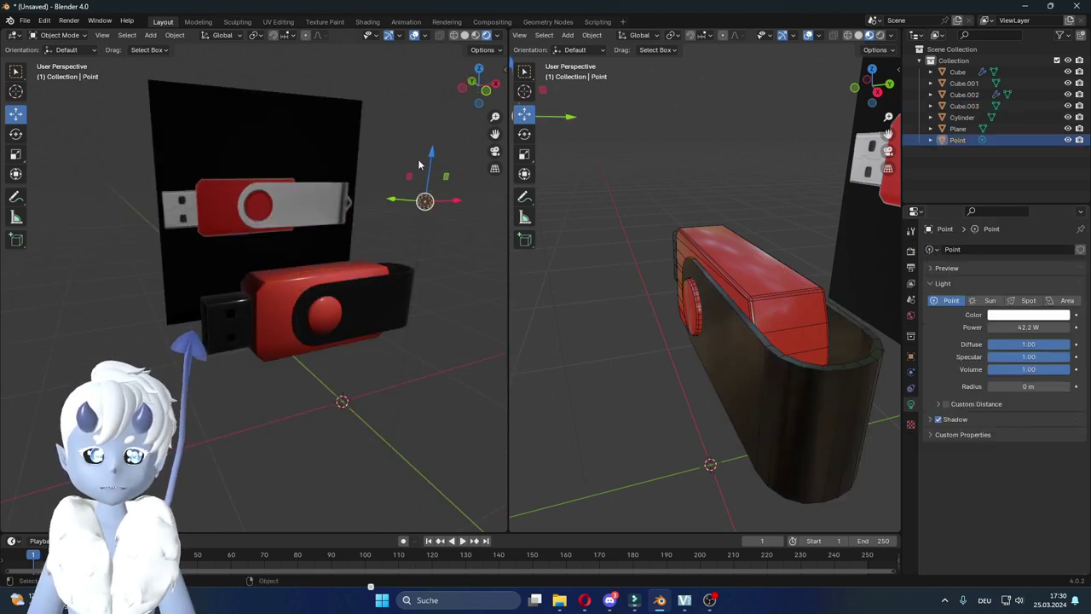
# Step: Move the point light down along the Z axis
pyautogui.press('g')
pyautogui.press('z')
pyautogui.click(416, 328)
pyautogui.moveTo(416, 328); pyautogui.dragTo(357, 290, button='middle')
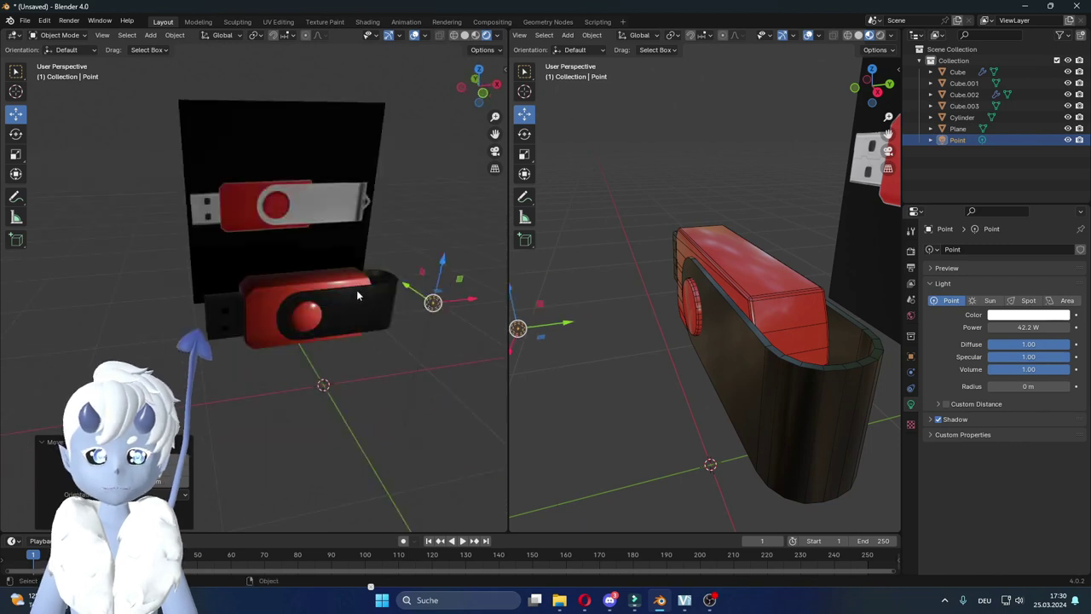
# Step: Lighten the swivel cap's base colour to light grey, Value 0.840
pyautogui.click(348, 332)
pyautogui.click(1035, 392)
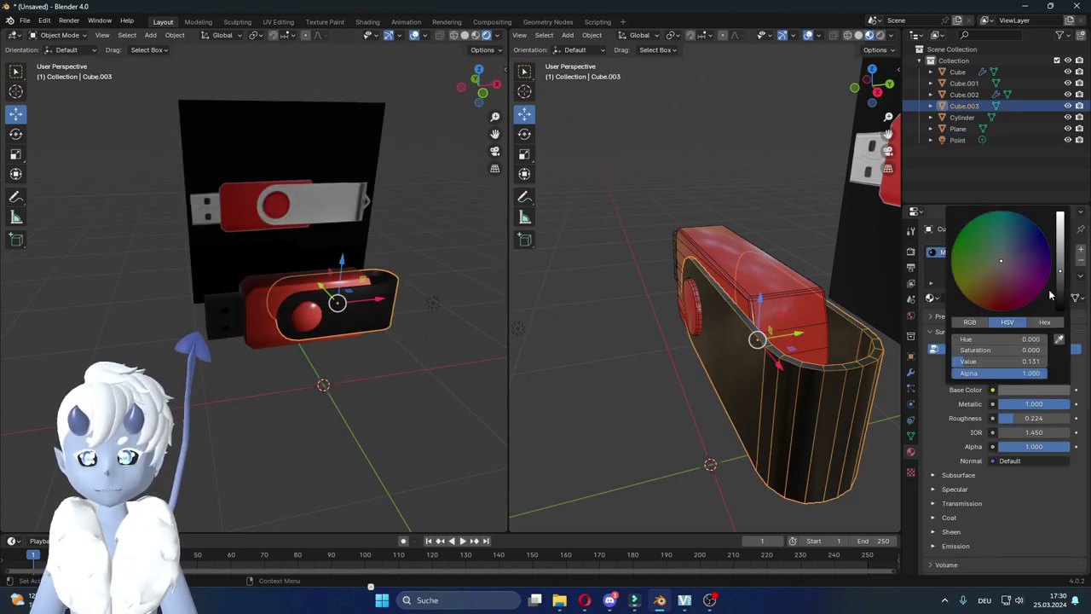
pyautogui.moveTo(1060, 296); pyautogui.dragTo(1060, 229)
# Step: Move the point light along the Y axis to a new position
pyautogui.click(426, 305)
pyautogui.moveTo(426, 305)
pyautogui.mouseDown(button='middle')
pyautogui.moveTo(373, 349)
pyautogui.moveTo(400, 341)
pyautogui.moveTo(421, 371)
pyautogui.mouseUp(button='middle')
pyautogui.press('g')
pyautogui.press('y')
pyautogui.click(414, 334)
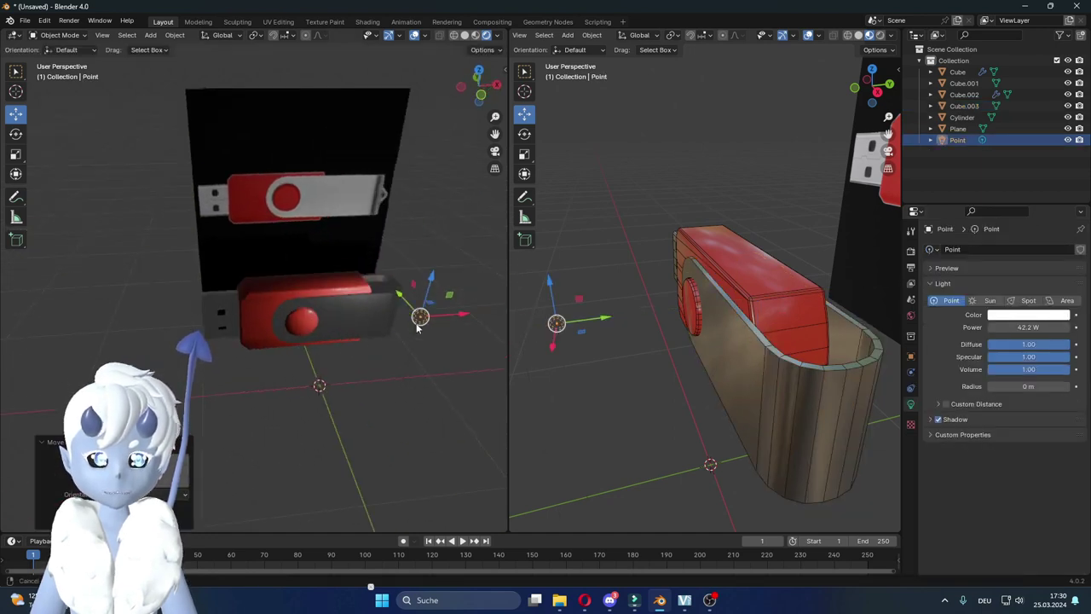
# Step: Duplicate the point light as Point.001 and place it beside the connector end
pyautogui.press('d')
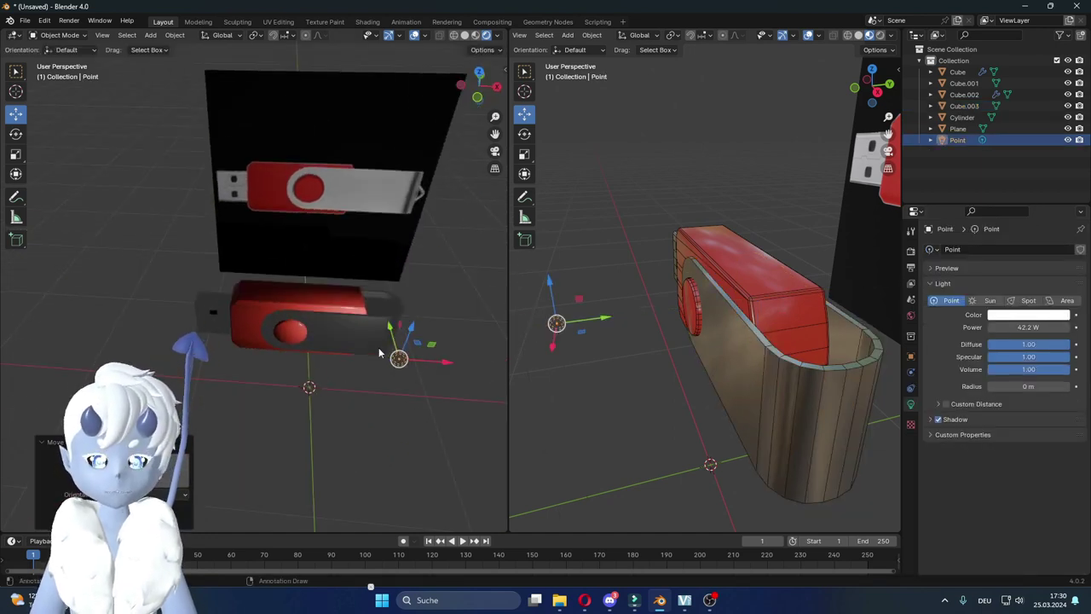
pyautogui.click(417, 369)
pyautogui.click(396, 362)
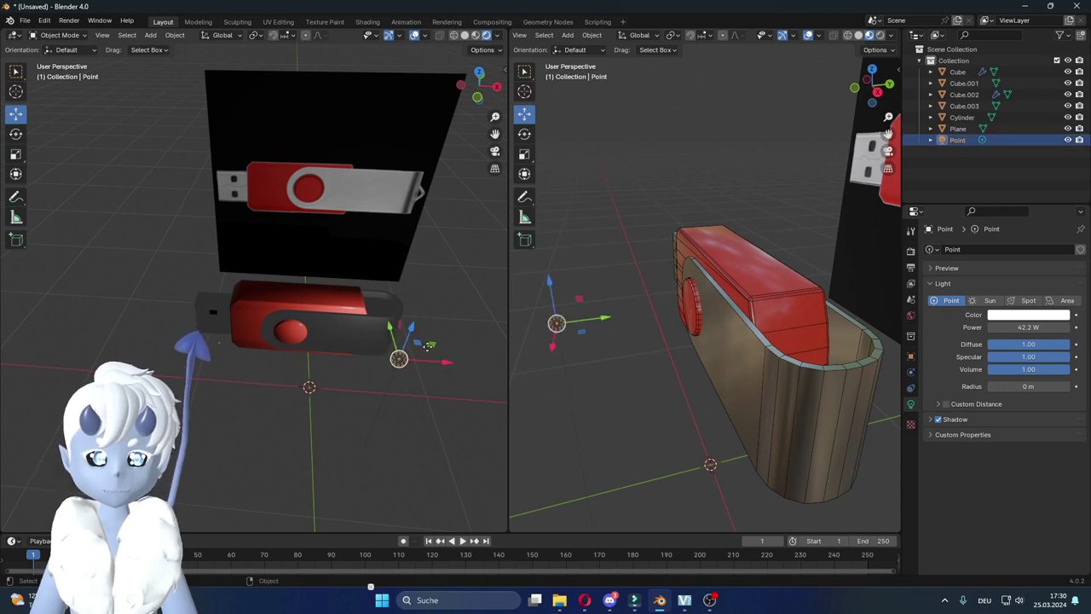
pyautogui.hotkey('shift', 'd')
pyautogui.rightClick(226, 332)
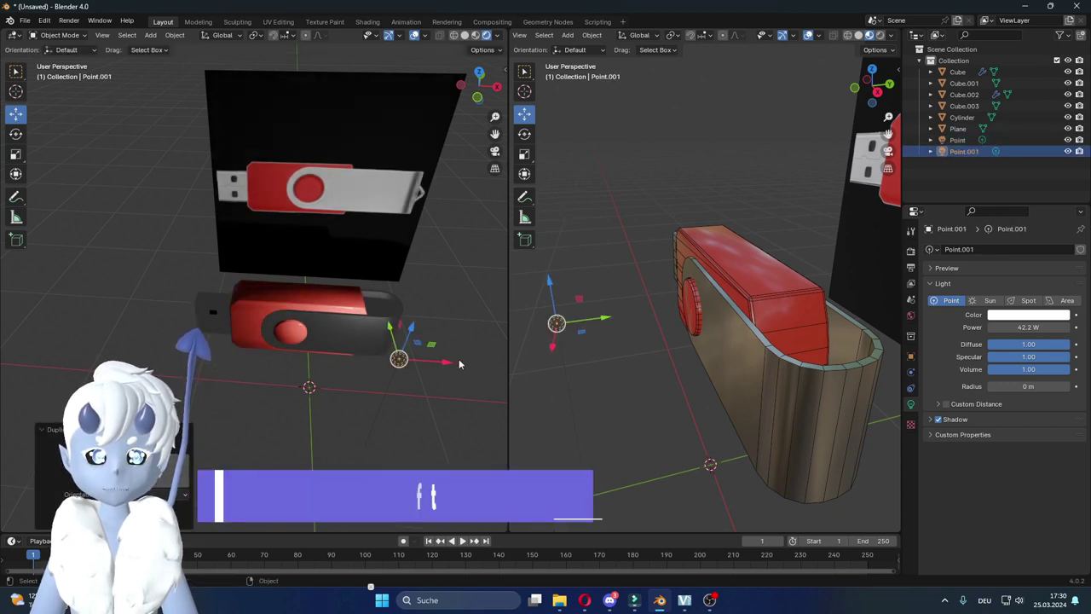
pyautogui.press('g')
pyautogui.click(154, 295)
# Step: Reorient and zoom the view around the drives, then select the swivel cap
pyautogui.moveTo(154, 295)
pyautogui.mouseDown(button='middle')
pyautogui.moveTo(181, 269)
pyautogui.moveTo(273, 347)
pyautogui.moveTo(285, 291)
pyautogui.mouseUp(button='middle')
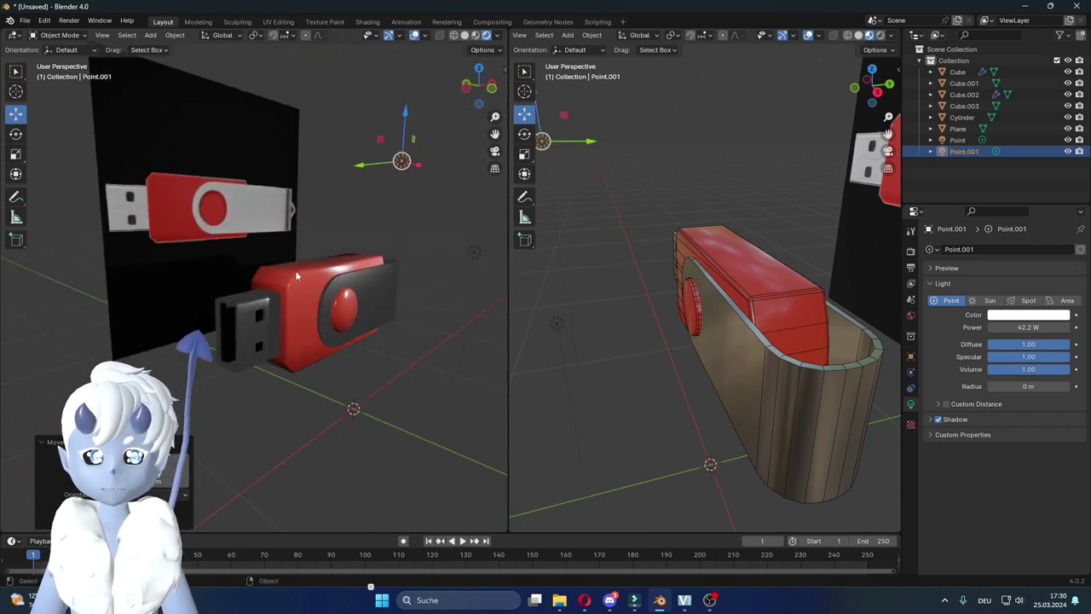
pyautogui.moveTo(286, 287)
pyautogui.mouseDown(button='middle')
pyautogui.moveTo(291, 303)
pyautogui.moveTo(296, 292)
pyautogui.moveTo(336, 307)
pyautogui.mouseUp(button='middle')
pyautogui.scroll(2, 336, 311)
pyautogui.scroll(2, 338, 299)
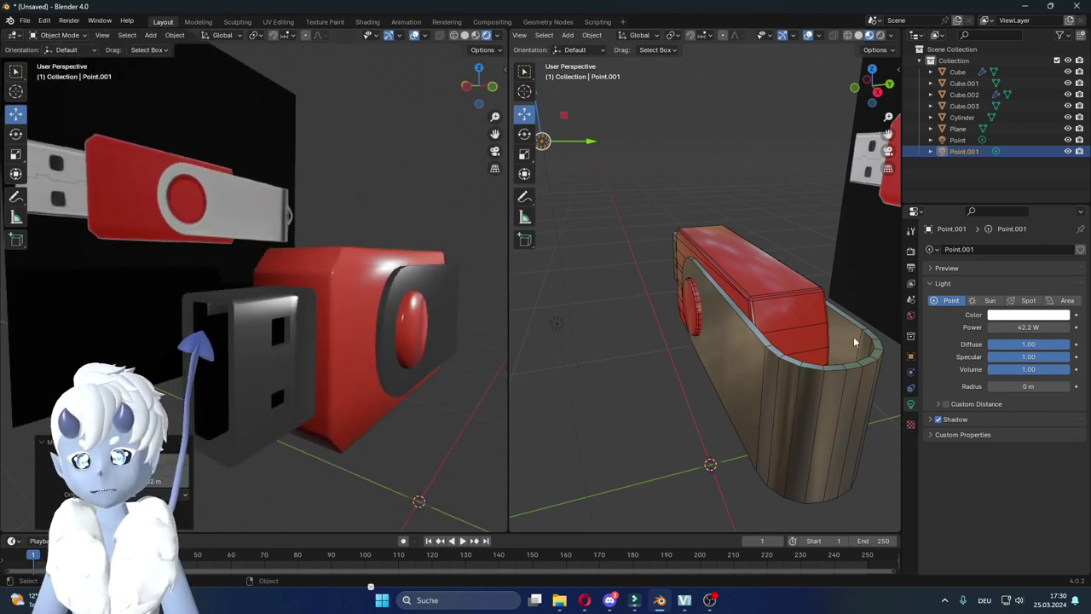
pyautogui.click(827, 335)
pyautogui.scroll(2, 330, 328)
pyautogui.moveTo(330, 328); pyautogui.dragTo(388, 328, button='middle')
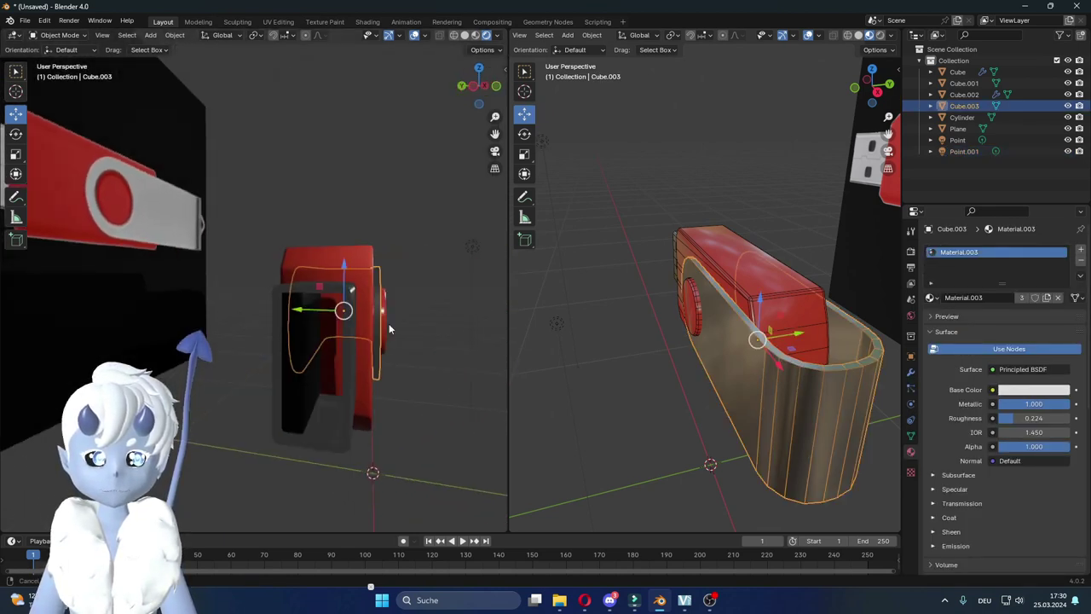
# Step: Set the black connector's roughness to 1.000
pyautogui.click(700, 419)
pyautogui.moveTo(1027, 417)
pyautogui.mouseDown()
pyautogui.moveTo(980, 416)
pyautogui.moveTo(1072, 417)
pyautogui.mouseUp()
pyautogui.moveTo(404, 417); pyautogui.dragTo(322, 419, button='middle')
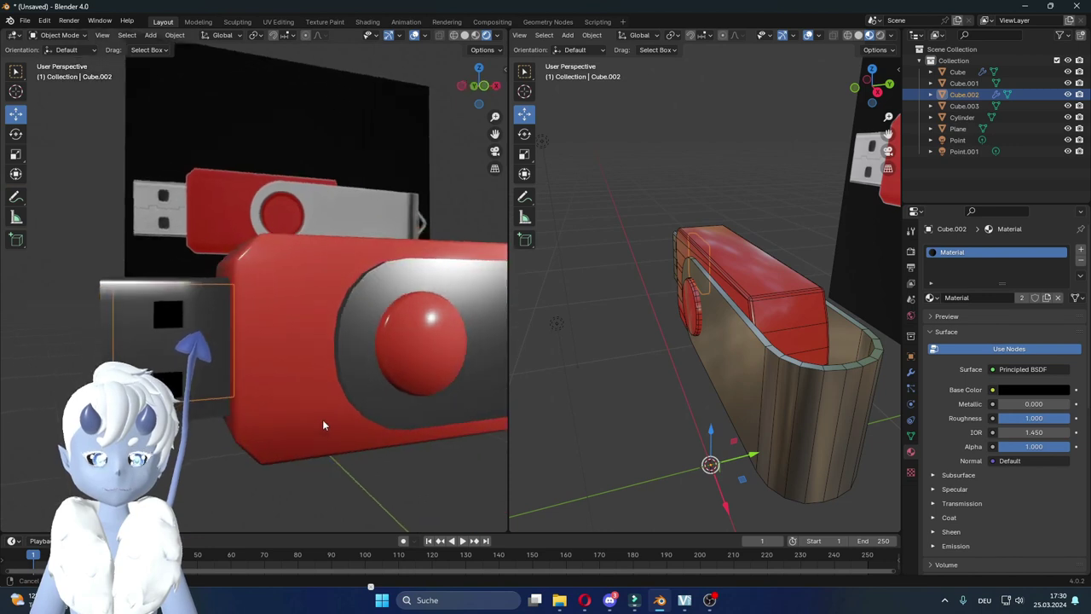
# Step: Lower the second point light, Point.001, closer to the drive
pyautogui.scroll(-3, 328, 415)
pyautogui.scroll(-2, 352, 412)
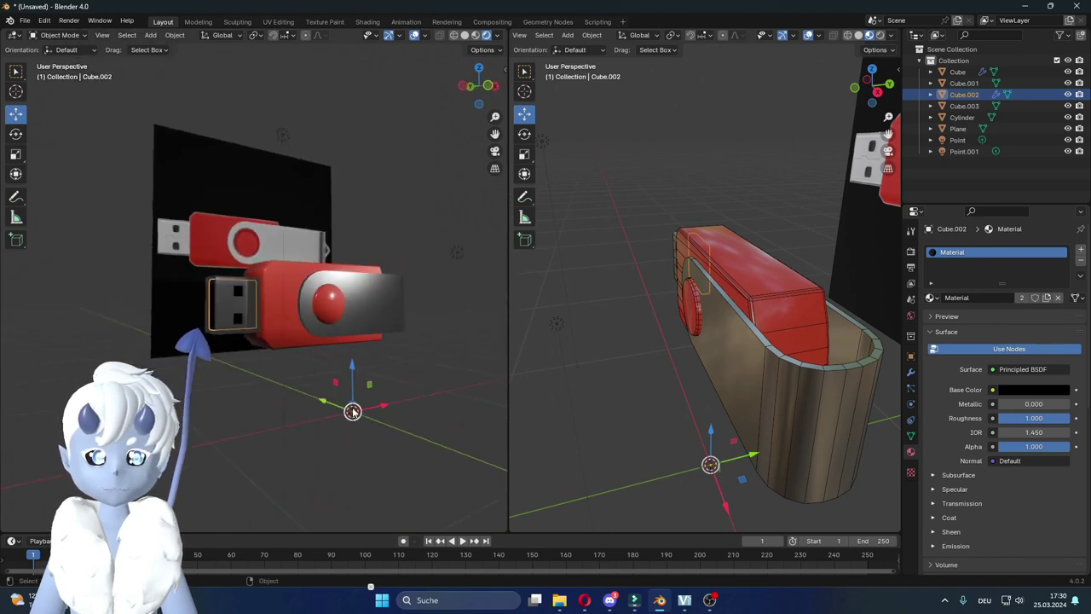
pyautogui.scroll(-1, 352, 412)
pyautogui.click(279, 171)
pyautogui.moveTo(275, 137); pyautogui.dragTo(270, 251)
pyautogui.moveTo(150, 344)
pyautogui.mouseDown(button='middle')
pyautogui.moveTo(327, 380)
pyautogui.moveTo(306, 372)
pyautogui.mouseUp(button='middle')
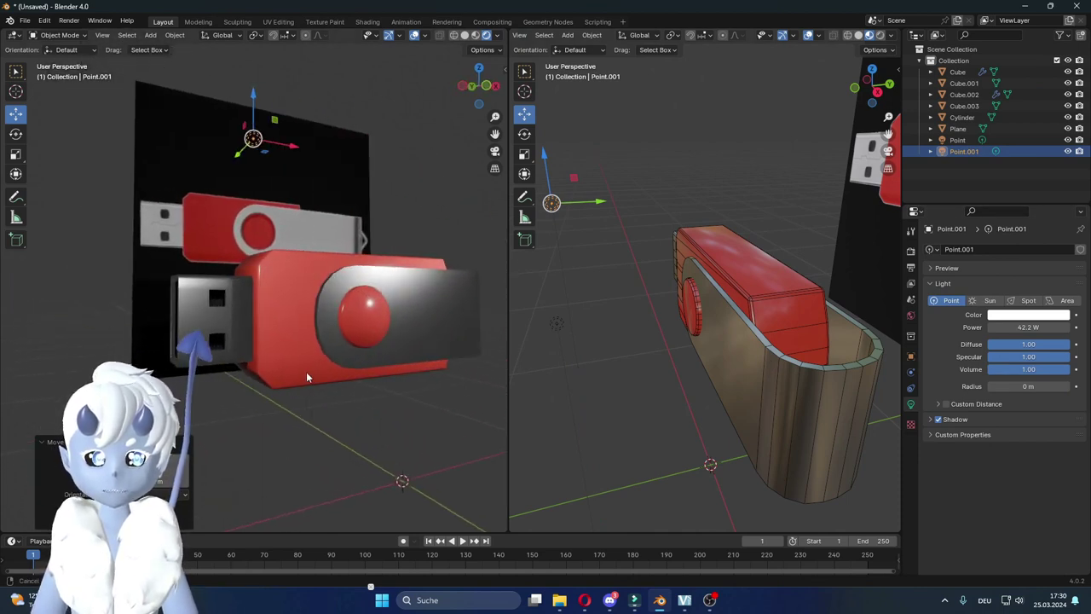
# Step: Orbit the views to check the lighting on both drives, then deselect the light
pyautogui.moveTo(413, 439)
pyautogui.mouseDown(button='middle')
pyautogui.moveTo(399, 459)
pyautogui.moveTo(333, 433)
pyautogui.mouseUp(button='middle')
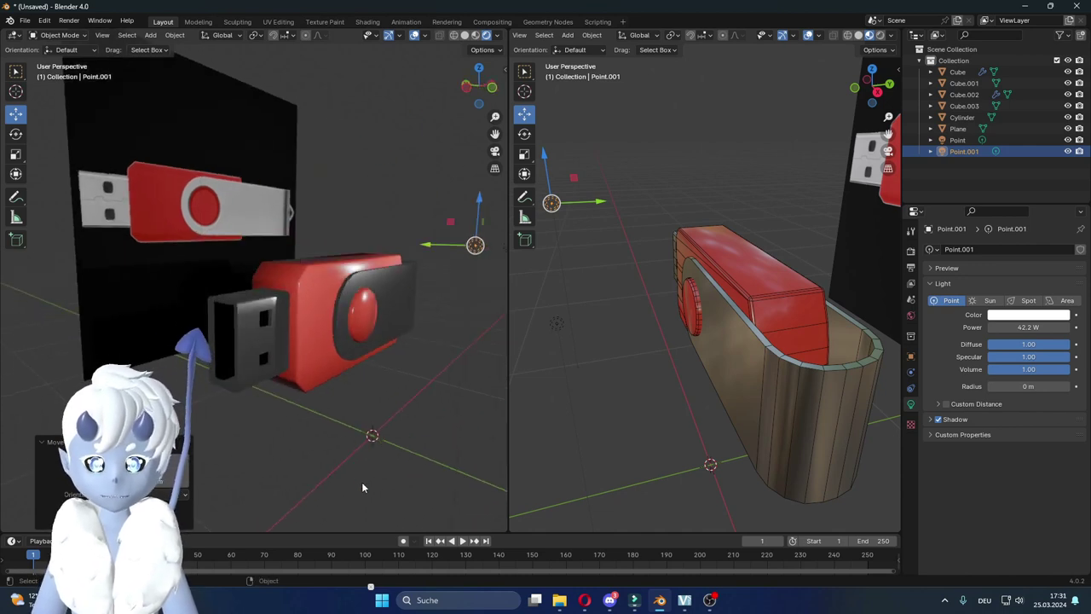
pyautogui.moveTo(363, 480)
pyautogui.mouseDown(button='middle')
pyautogui.moveTo(327, 437)
pyautogui.moveTo(327, 469)
pyautogui.moveTo(338, 448)
pyautogui.moveTo(321, 444)
pyautogui.moveTo(396, 340)
pyautogui.moveTo(281, 424)
pyautogui.moveTo(257, 423)
pyautogui.moveTo(271, 450)
pyautogui.mouseUp(button='middle')
pyautogui.moveTo(697, 390)
pyautogui.mouseDown(button='middle')
pyautogui.moveTo(857, 375)
pyautogui.moveTo(794, 411)
pyautogui.mouseUp(button='middle')
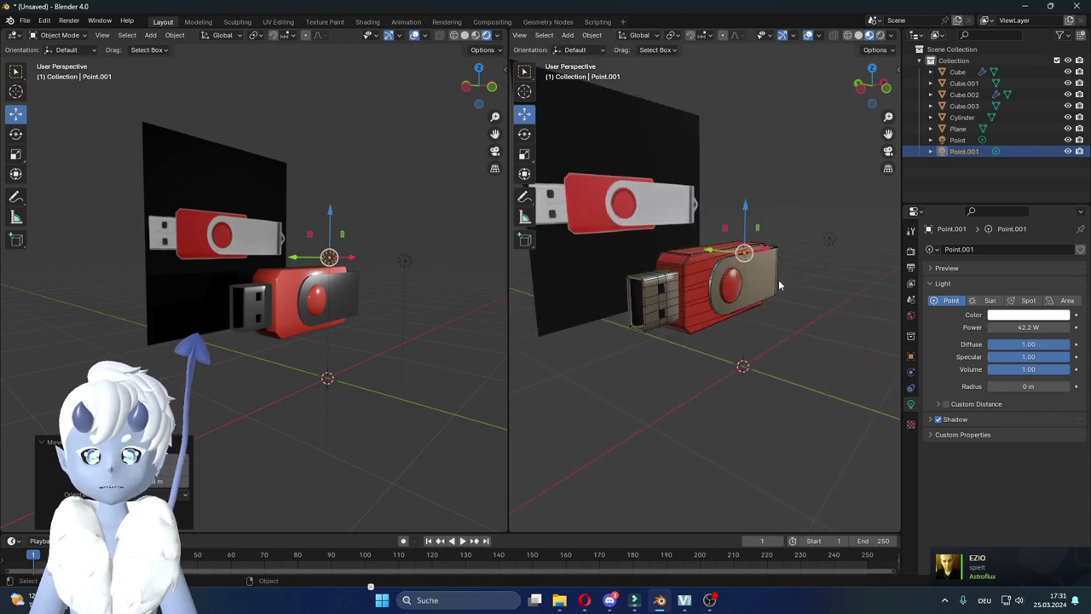
pyautogui.click(624, 432)
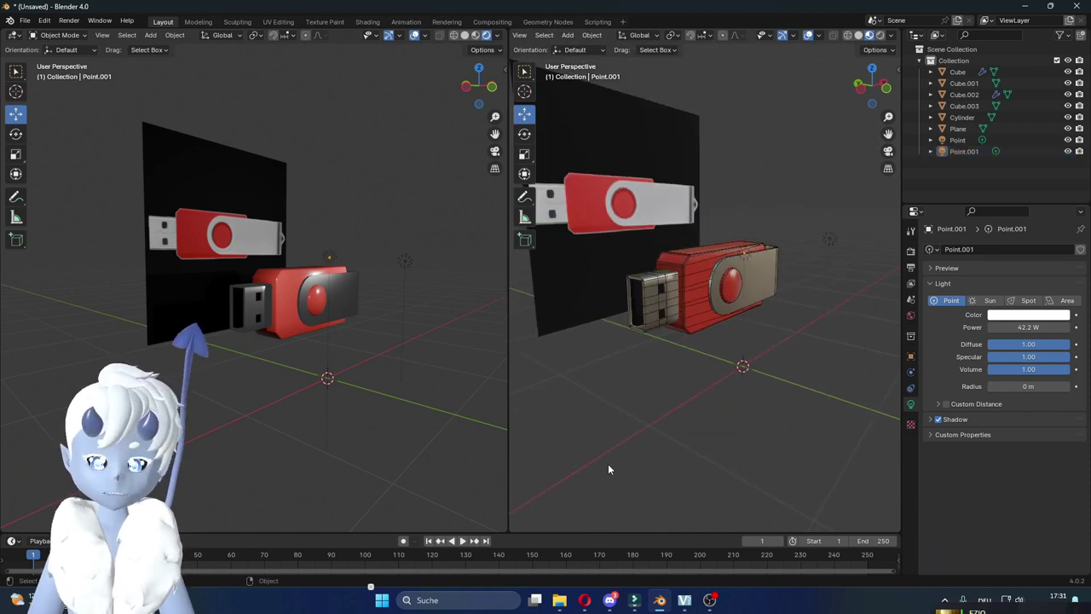